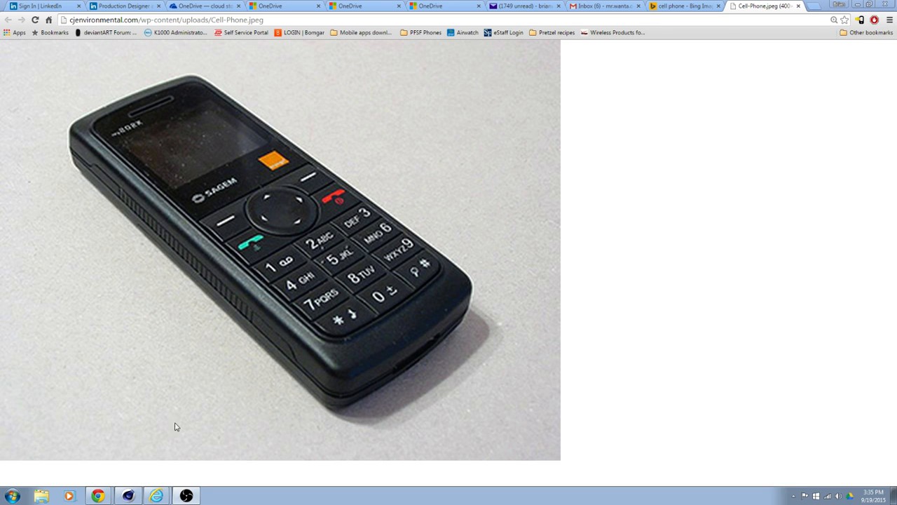
# - Switch to Cinema 4D and start a Bezier spline in the Right view with a top edge about 195 cm long from the vertical axis
pyautogui.click(137, 497)
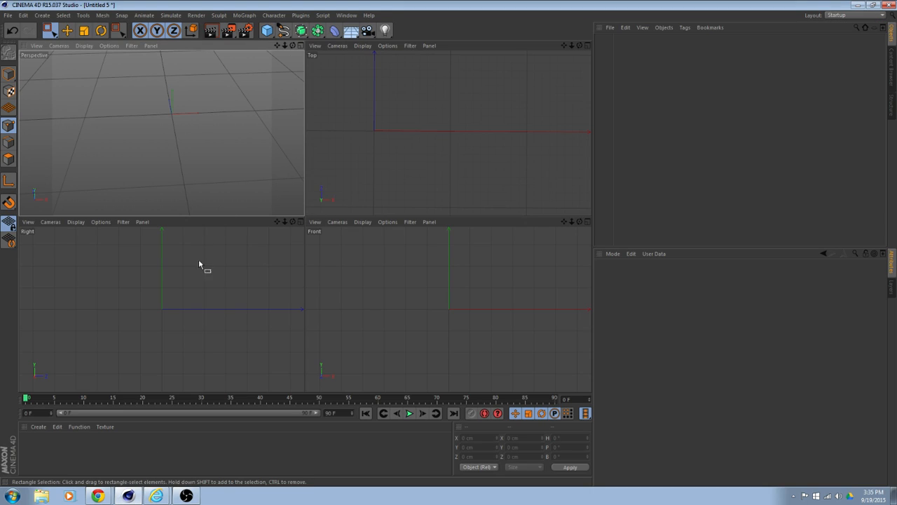
pyautogui.middleClick(218, 294)
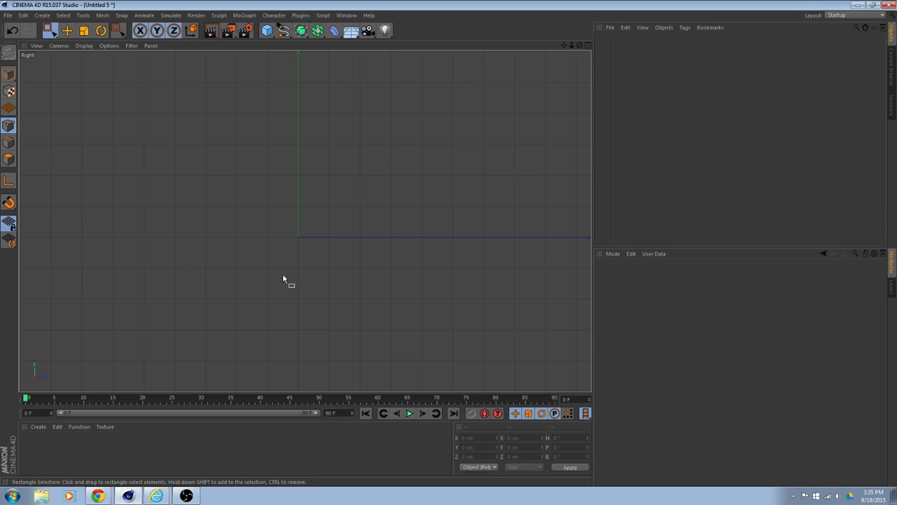
pyautogui.click(283, 30)
pyautogui.click(363, 45)
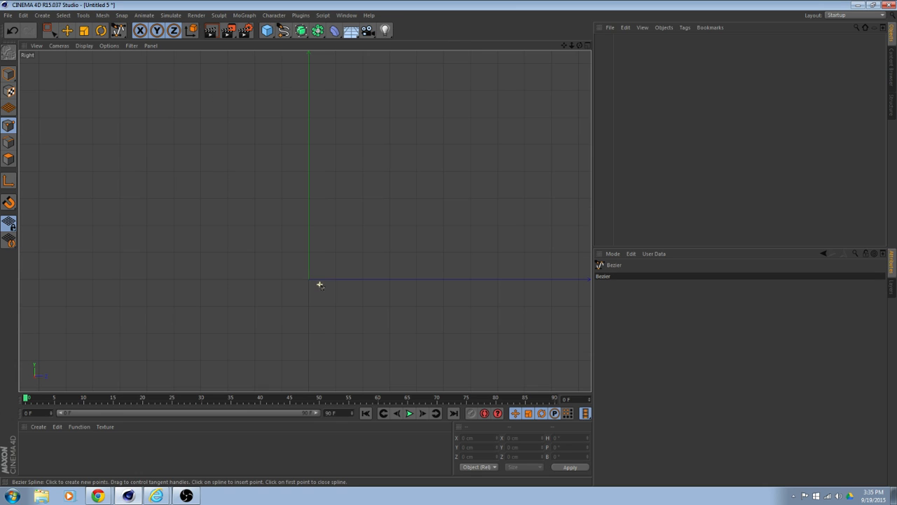
pyautogui.click(308, 197)
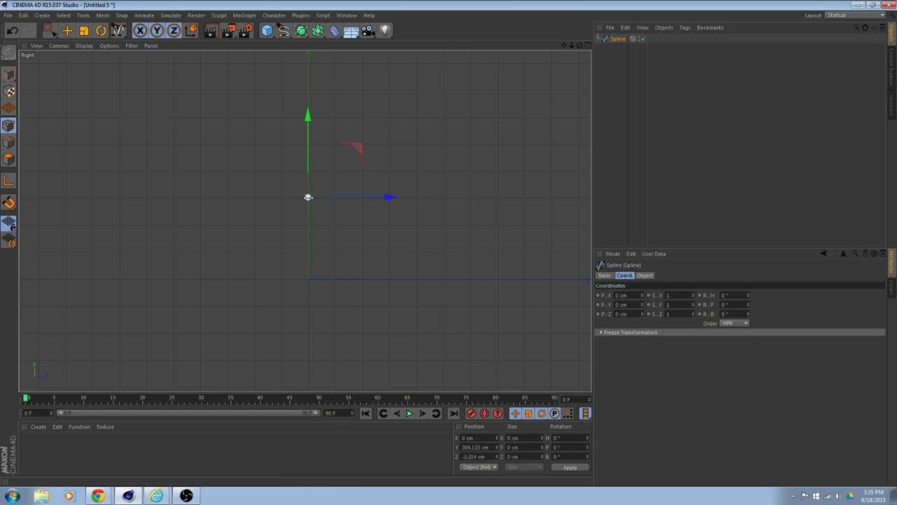
pyautogui.click(254, 197)
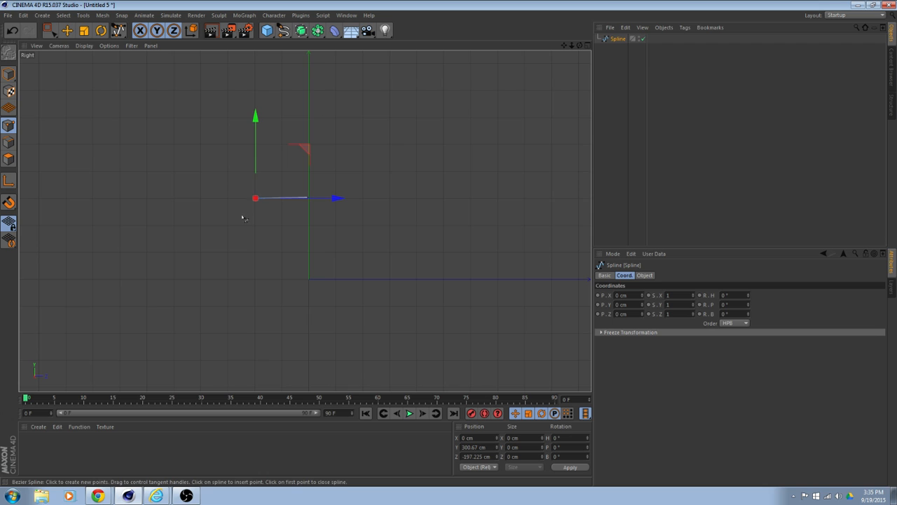
# - Continue the spline around the upper corner, down the long side to about Y -200 cm, and back to the vertical axis
pyautogui.scroll(3, 245, 220)
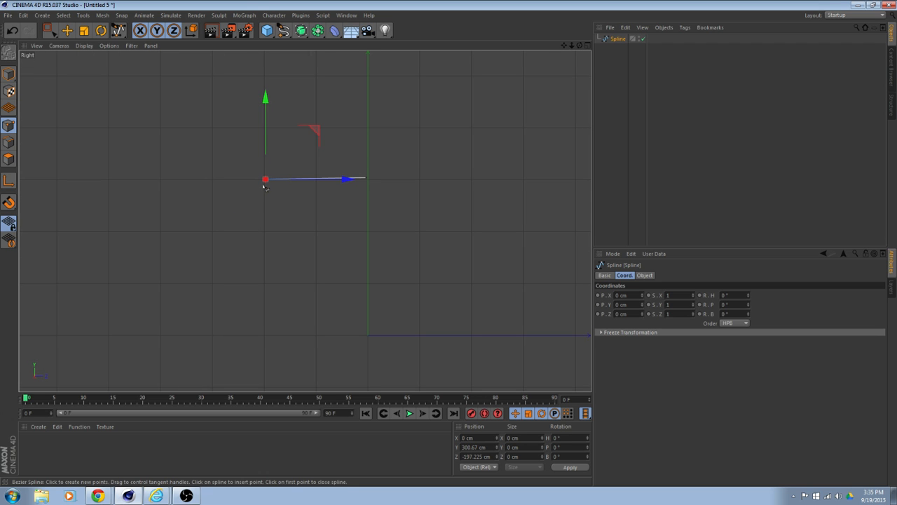
pyautogui.moveTo(265, 187); pyautogui.dragTo(264, 319)
pyautogui.scroll(-2, 267, 357)
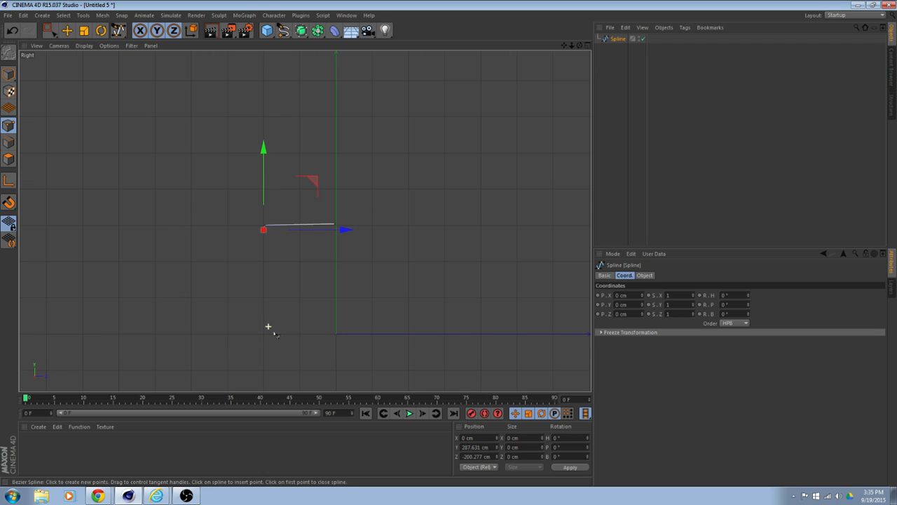
pyautogui.keyDown('alt'); pyautogui.moveTo(279, 315); pyautogui.dragTo(288, 238, button='middle'); pyautogui.keyUp('alt')
pyautogui.click(272, 335)
pyautogui.moveTo(275, 343); pyautogui.dragTo(277, 348)
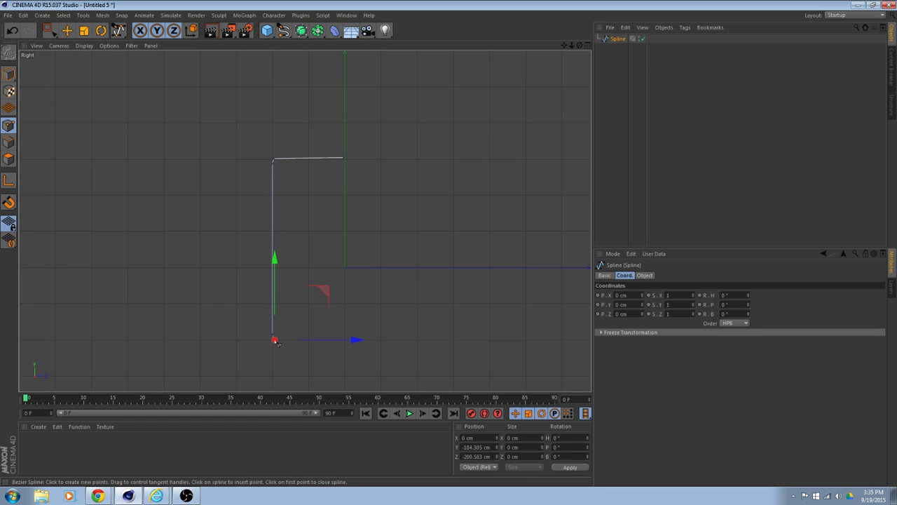
pyautogui.scroll(2, 345, 343)
pyautogui.click(343, 342)
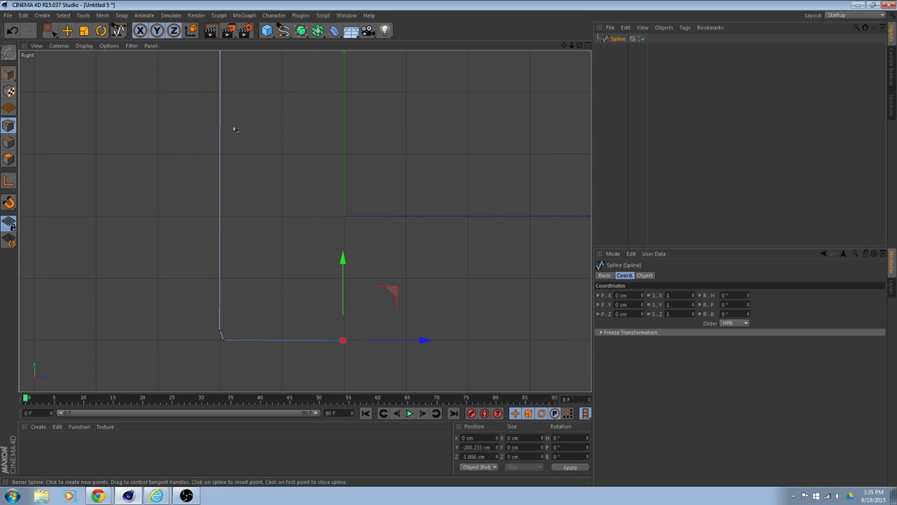
# - Activate the Move tool and select the spline point at the upper corner's top edge
pyautogui.scroll(2, 276, 159)
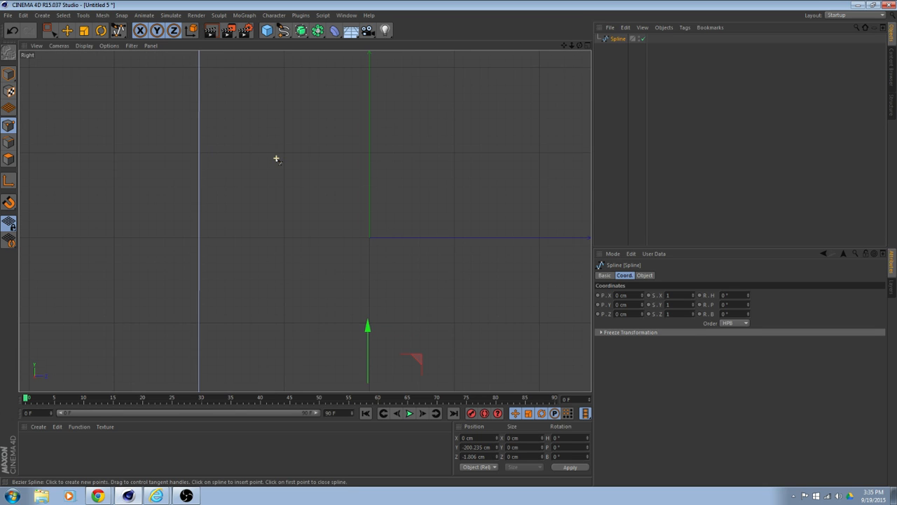
pyautogui.scroll(-4, 276, 159)
pyautogui.press('e')
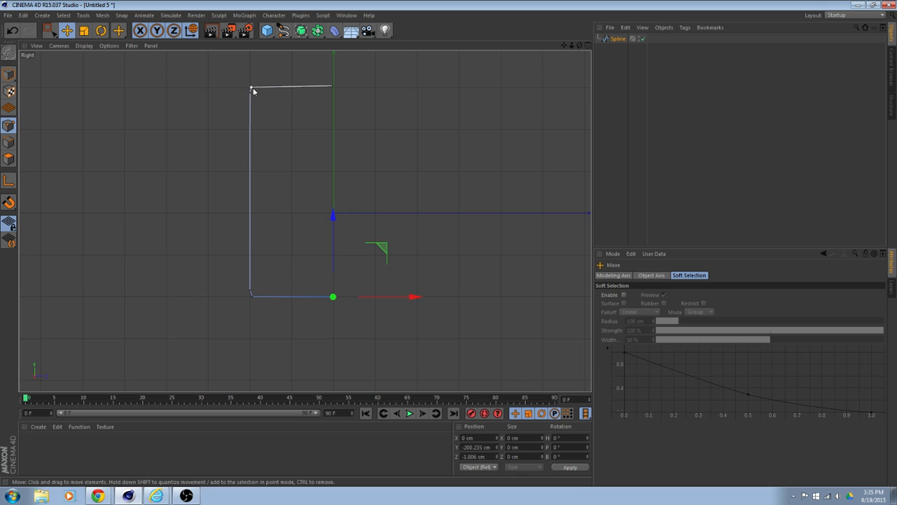
pyautogui.click(251, 87)
# - Try the Linear type in the spline's object properties and set the type back to Bezier
pyautogui.click(617, 39)
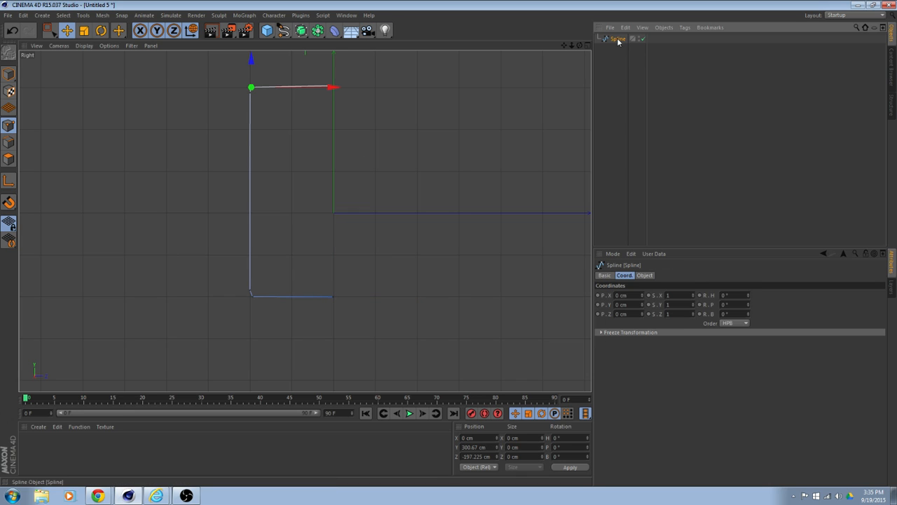
pyautogui.click(604, 276)
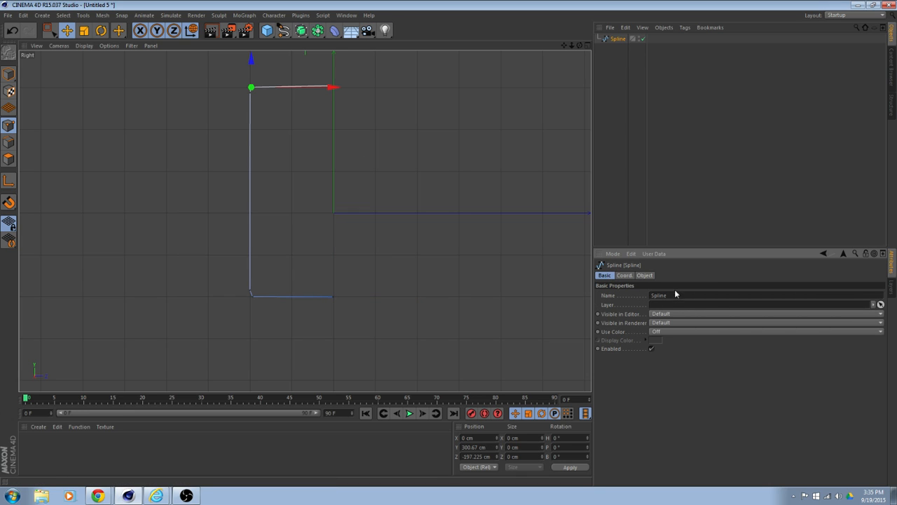
pyautogui.click(645, 275)
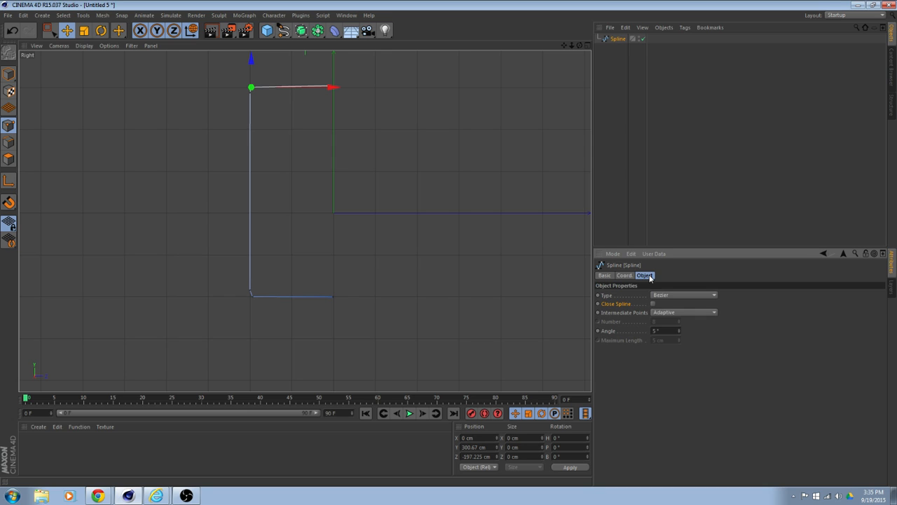
pyautogui.click(672, 295)
pyautogui.click(671, 304)
pyautogui.click(671, 295)
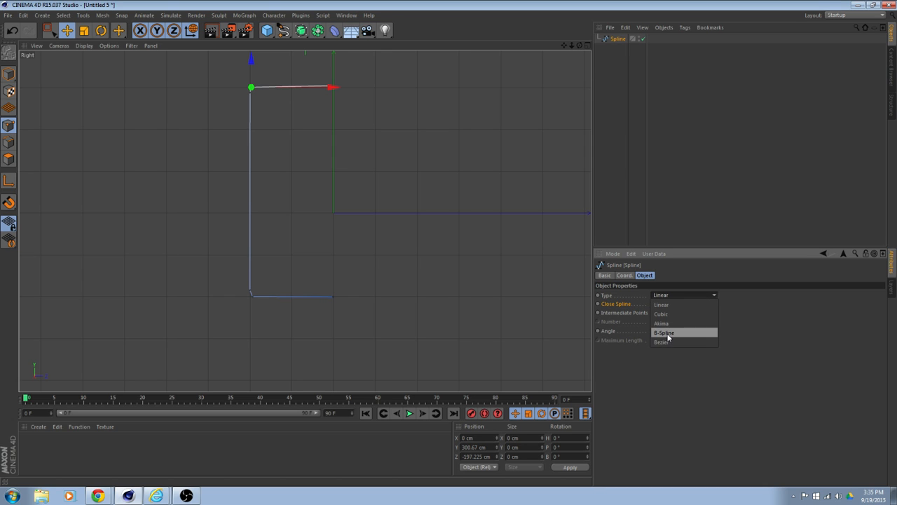
pyautogui.click(669, 342)
# - Apply Soft Interpolation to the point where the spline's long side meets the lower corner
pyautogui.scroll(3, 344, 251)
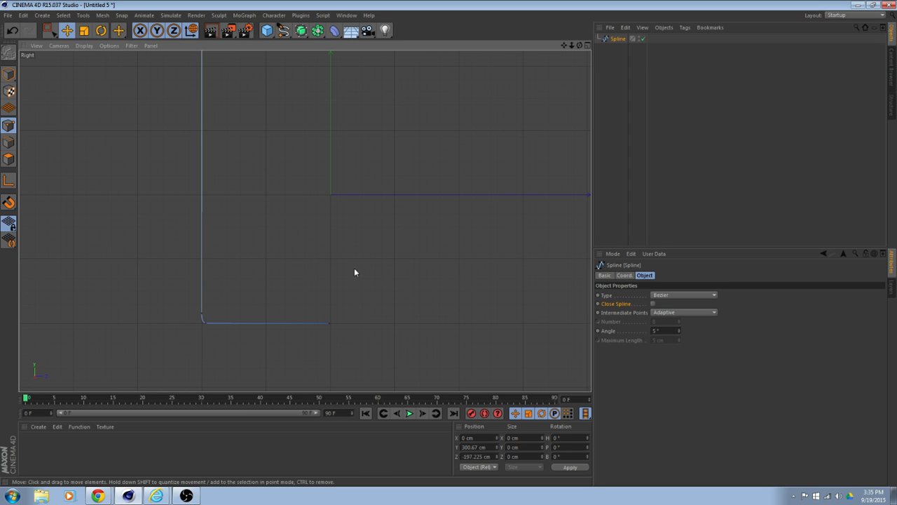
pyautogui.click(204, 321)
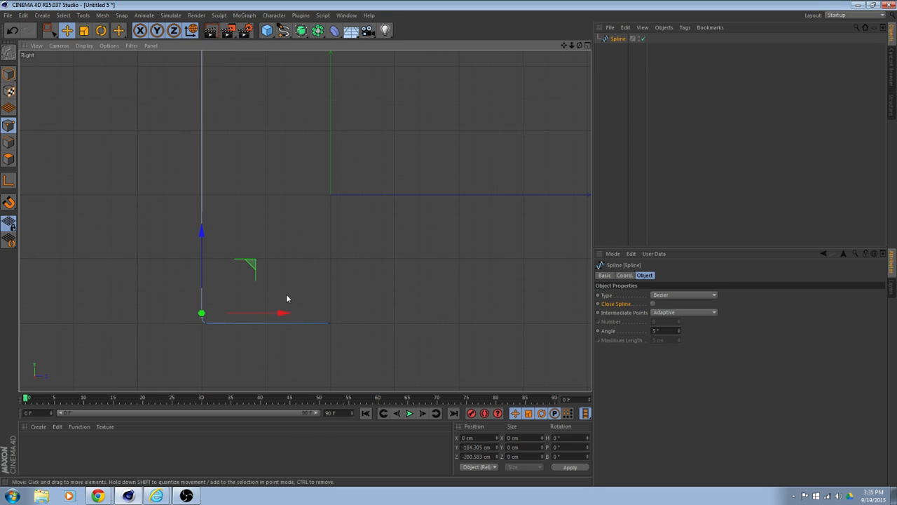
pyautogui.rightClick(281, 312)
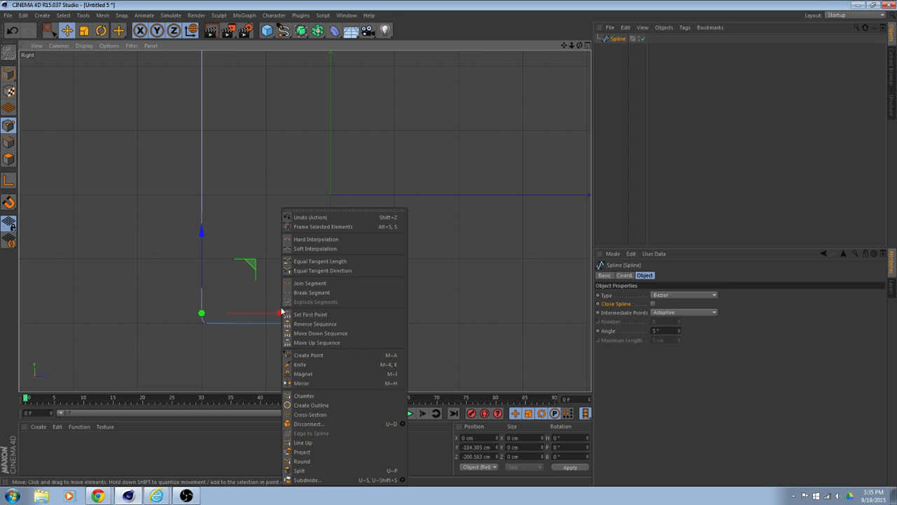
pyautogui.click(315, 249)
pyautogui.scroll(5, 209, 345)
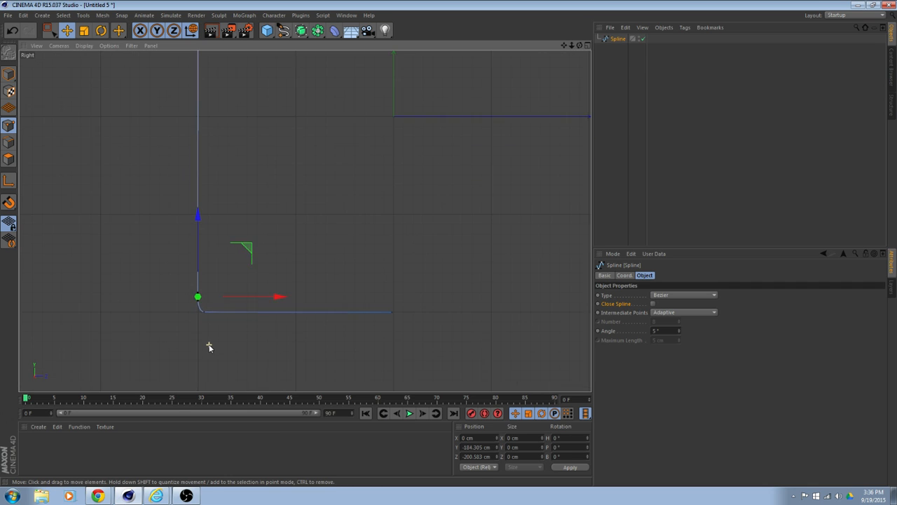
pyautogui.scroll(1, 209, 293)
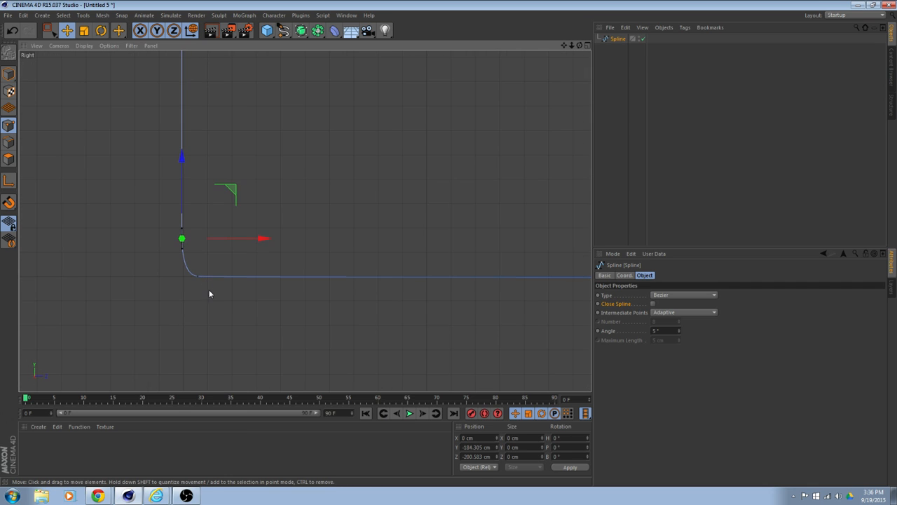
# - Move the upper corner's top-edge point slightly inward to about Z -196 cm
pyautogui.click(198, 277)
pyautogui.scroll(-1, 319, 243)
pyautogui.keyDown('alt'); pyautogui.moveTo(341, 234); pyautogui.dragTo(313, 420, button='middle'); pyautogui.keyUp('alt')
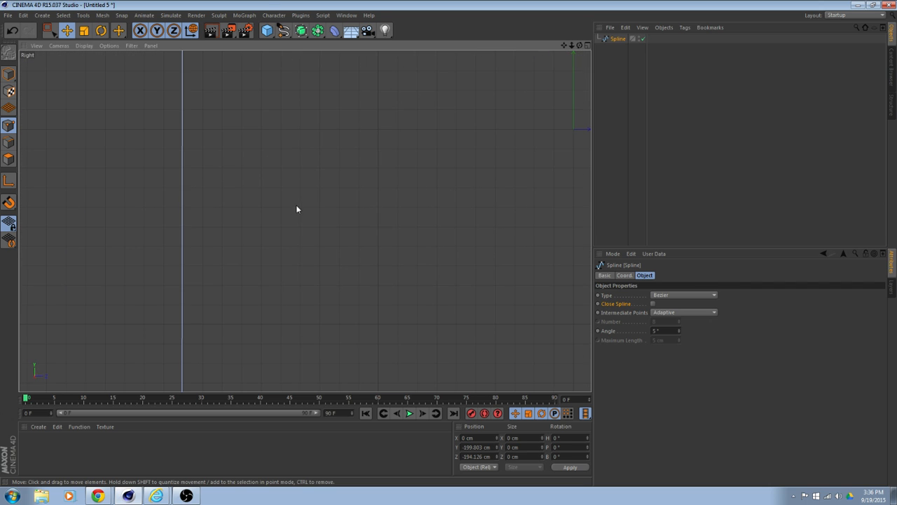
pyautogui.keyDown('alt'); pyautogui.moveTo(284, 154); pyautogui.dragTo(321, 393, button='middle'); pyautogui.keyUp('alt')
pyautogui.keyDown('alt'); pyautogui.moveTo(282, 184); pyautogui.dragTo(278, 280, button='middle'); pyautogui.keyUp('alt')
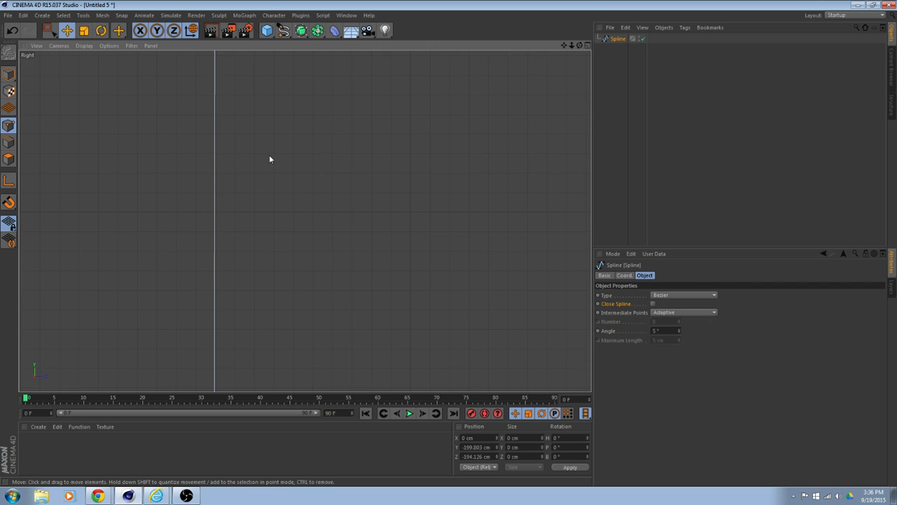
pyautogui.keyDown('alt'); pyautogui.moveTo(271, 159); pyautogui.dragTo(306, 309, button='middle'); pyautogui.keyUp('alt')
pyautogui.keyDown('alt'); pyautogui.moveTo(300, 186); pyautogui.dragTo(304, 321, button='middle'); pyautogui.keyUp('alt')
pyautogui.scroll(2, 260, 171)
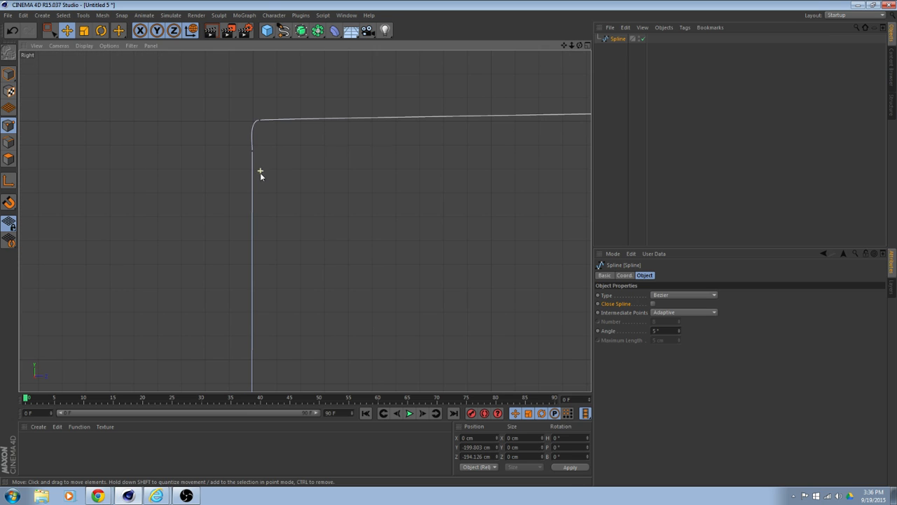
pyautogui.click(261, 128)
pyautogui.scroll(3, 274, 158)
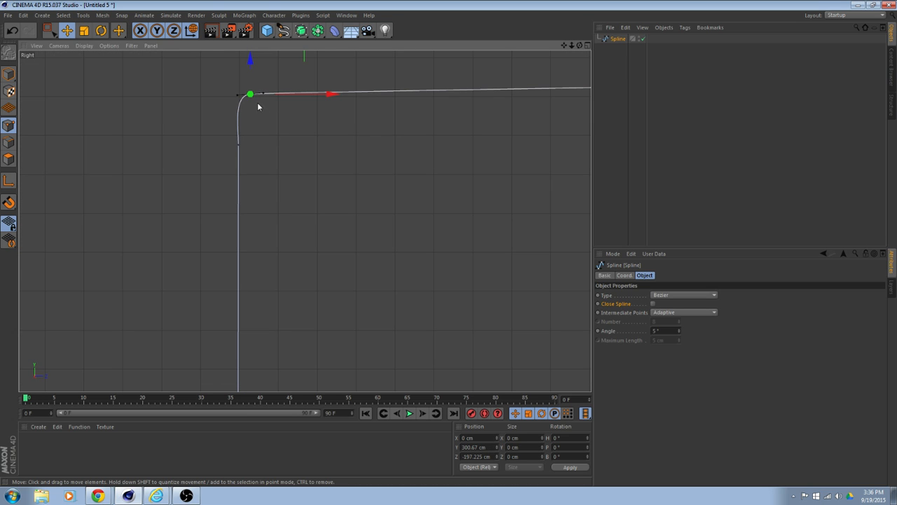
pyautogui.moveTo(330, 94); pyautogui.dragTo(340, 97)
# - Lower the end point of the spline's top edge to about Y 300 cm
pyautogui.keyDown('alt'); pyautogui.moveTo(414, 148); pyautogui.dragTo(172, 181, button='middle'); pyautogui.keyUp('alt')
pyautogui.middleClick(301, 167)
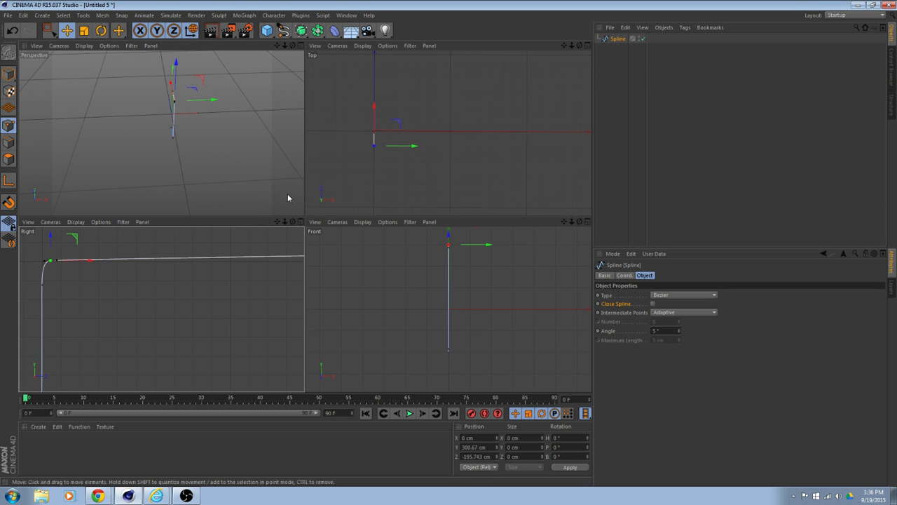
pyautogui.middleClick(216, 271)
pyautogui.keyDown('alt'); pyautogui.moveTo(215, 276); pyautogui.dragTo(327, 178, button='middle'); pyautogui.keyUp('alt')
pyautogui.click(407, 153)
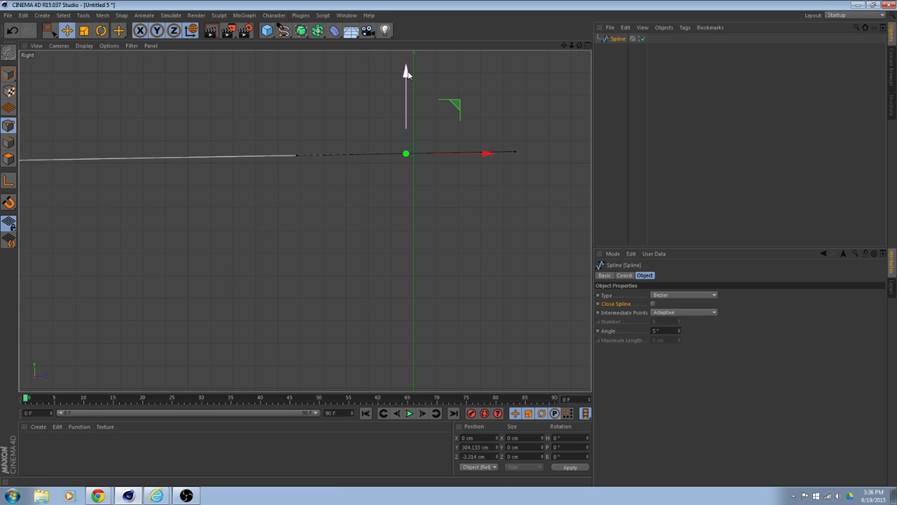
pyautogui.moveTo(406, 73); pyautogui.dragTo(407, 80)
# - Level the tangent handle of the top edge's end point and apply Hard Interpolation to that point
pyautogui.scroll(2, 320, 160)
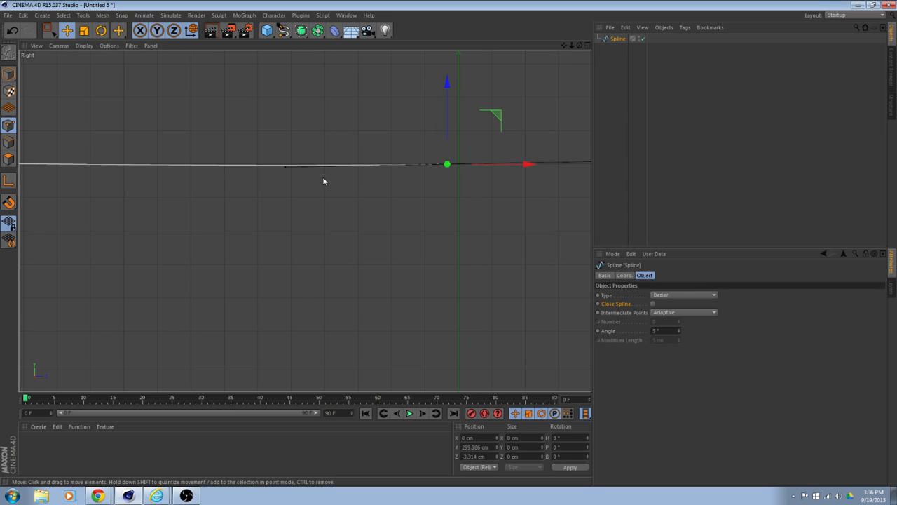
pyautogui.moveTo(286, 167); pyautogui.dragTo(285, 164)
pyautogui.scroll(-3, 305, 174)
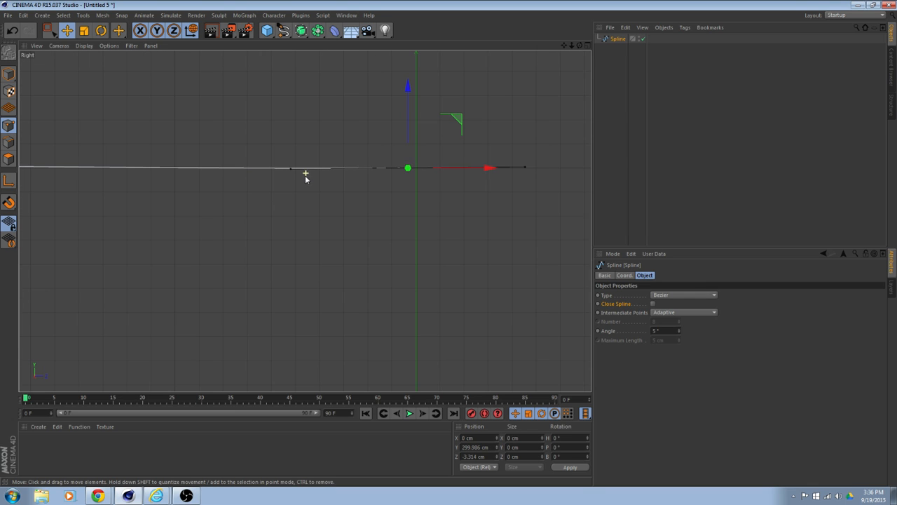
pyautogui.rightClick(405, 174)
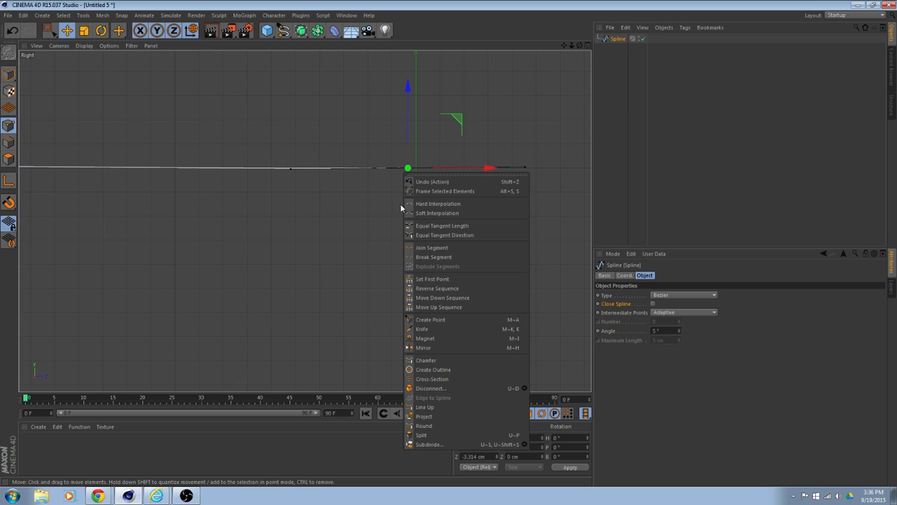
pyautogui.click(456, 203)
# - Nudge the top edge's end point vertically to straighten the edge, and deselect the point
pyautogui.moveTo(457, 206); pyautogui.dragTo(414, 227, button='middle')
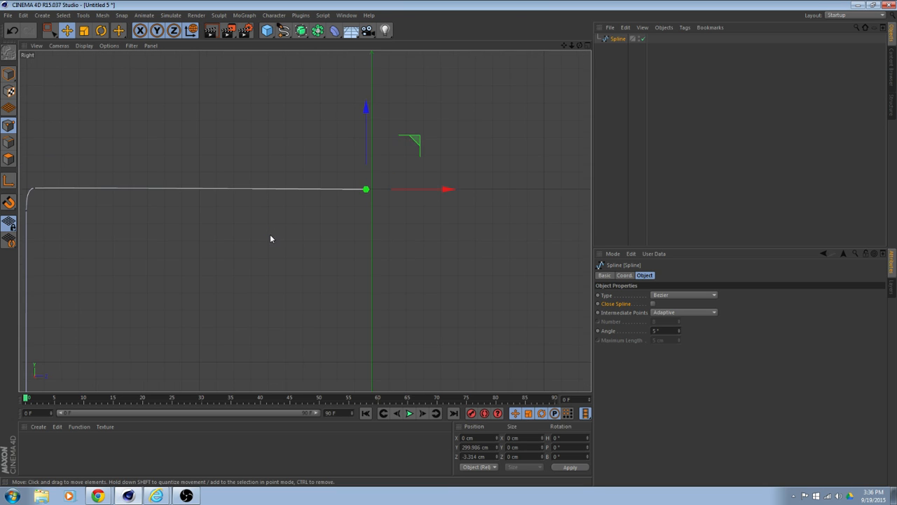
pyautogui.scroll(-1, 270, 238)
pyautogui.moveTo(220, 246); pyautogui.dragTo(244, 243, button='middle')
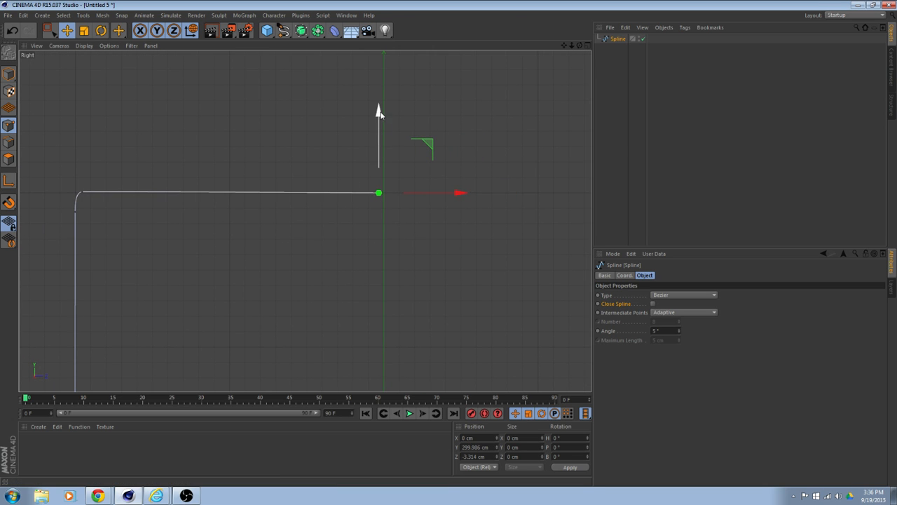
pyautogui.moveTo(379, 111); pyautogui.dragTo(380, 111)
pyautogui.click(298, 254)
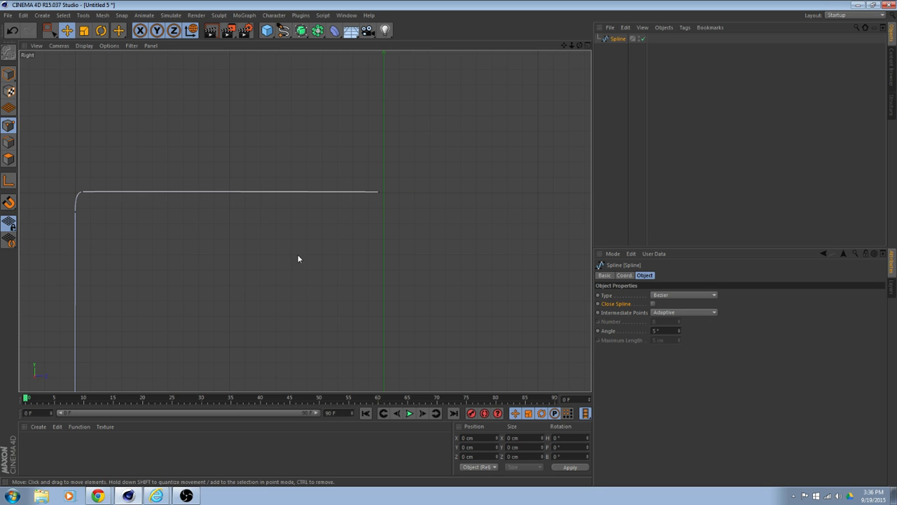
# - Examine the rounded upper corner and the whole half outline in the Right view, and deselect the spline
pyautogui.scroll(-1, 252, 270)
pyautogui.moveTo(241, 278); pyautogui.dragTo(424, 294, button='middle')
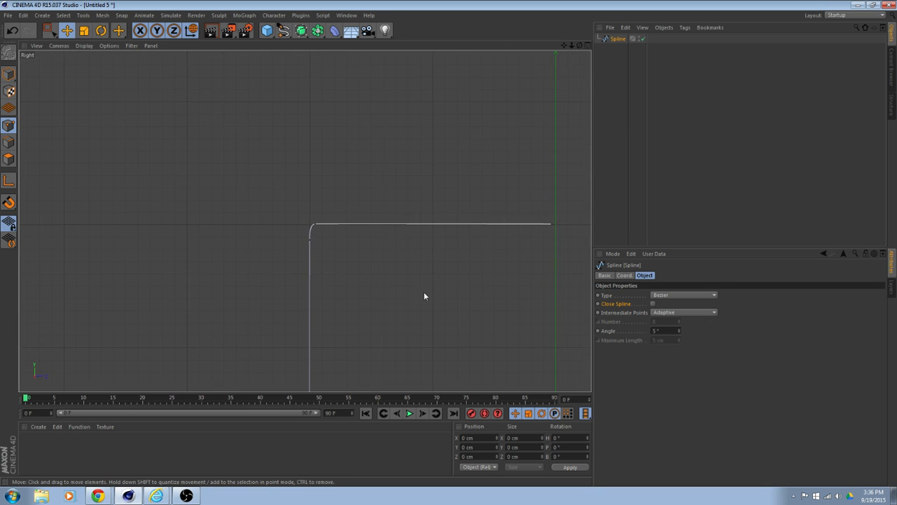
pyautogui.scroll(2, 336, 269)
pyautogui.moveTo(321, 195); pyautogui.dragTo(352, 321, button='middle')
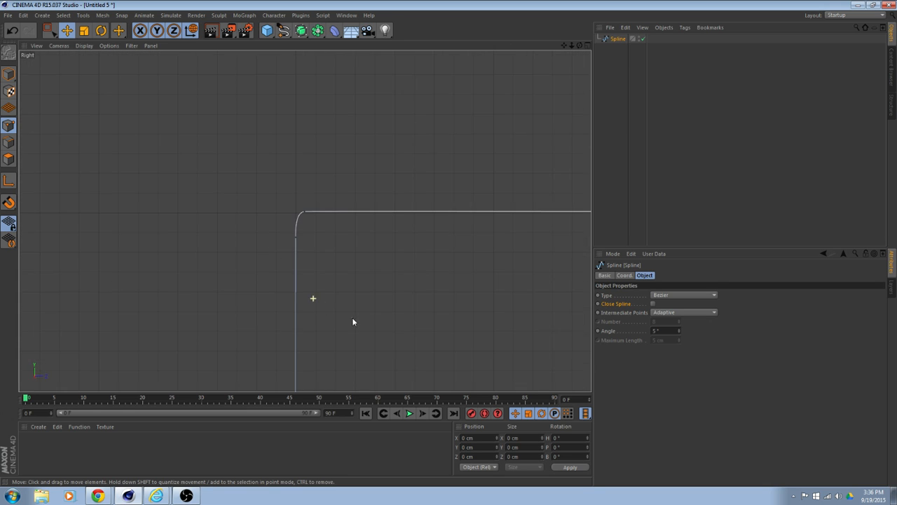
pyautogui.click(300, 239)
pyautogui.moveTo(313, 255); pyautogui.dragTo(329, 276, button='middle')
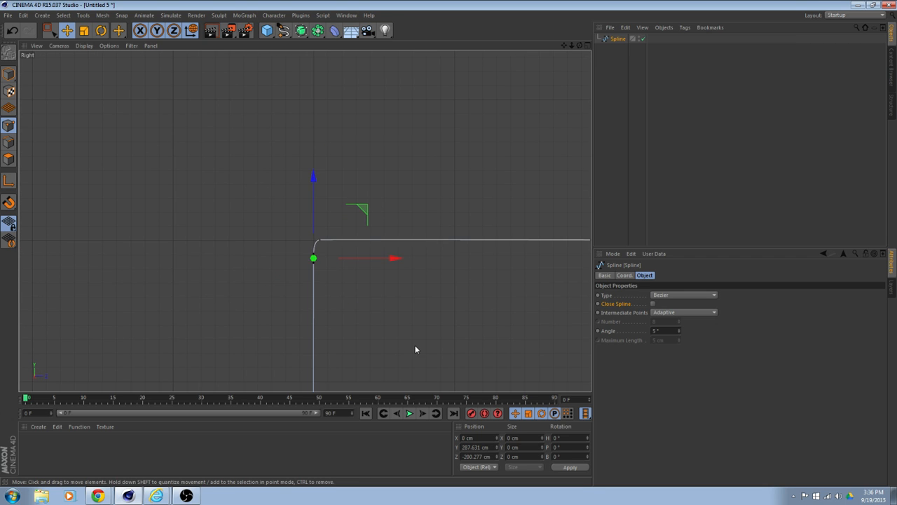
pyautogui.moveTo(415, 349); pyautogui.dragTo(425, 306, button='middle')
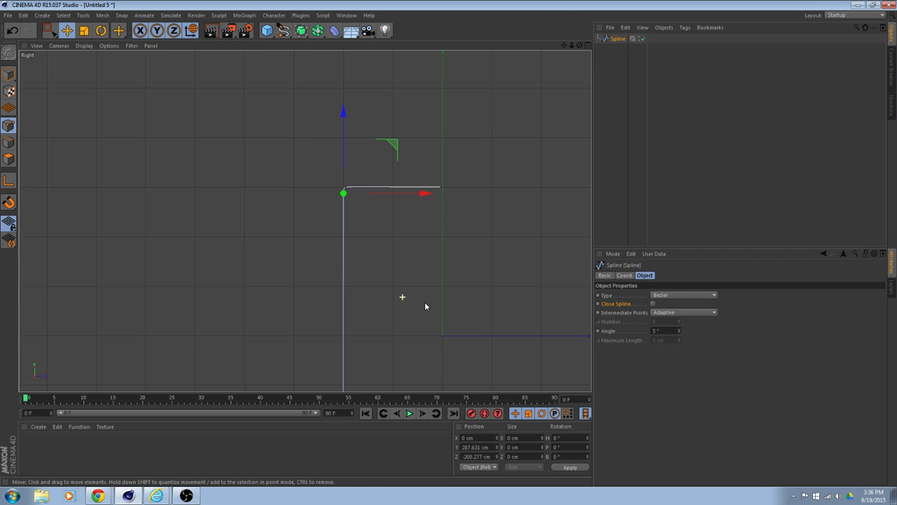
pyautogui.scroll(-2, 425, 306)
pyautogui.click(636, 90)
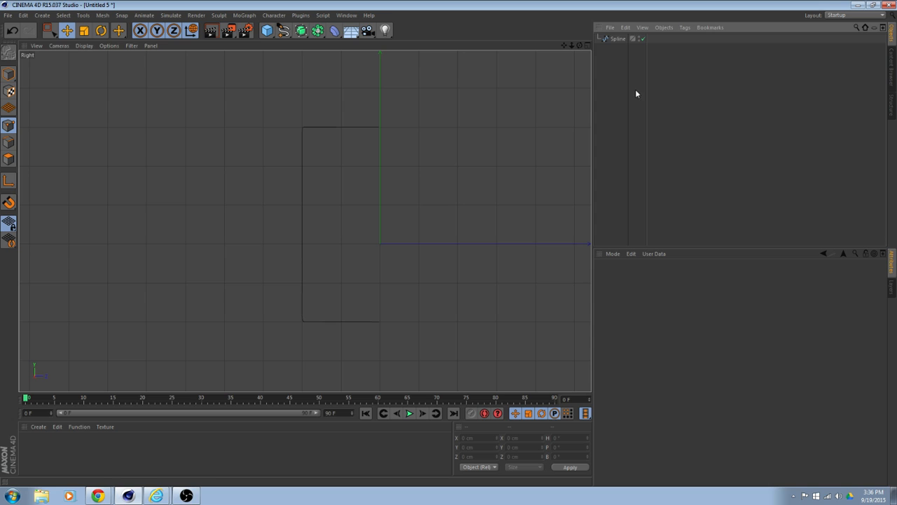
# - Duplicate the half-outline spline
pyautogui.click(617, 40)
pyautogui.keyDown('ctrl'); pyautogui.click(552, 121); pyautogui.keyUp('ctrl')
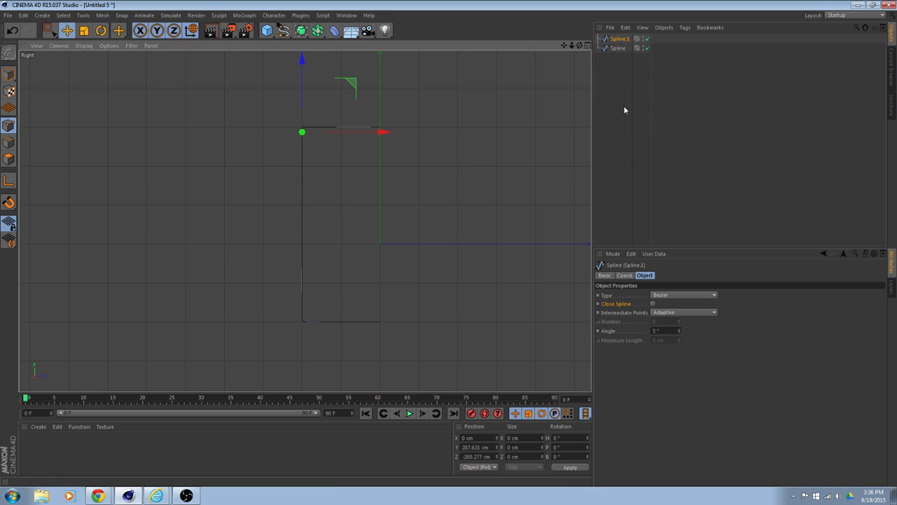
pyautogui.click(618, 48)
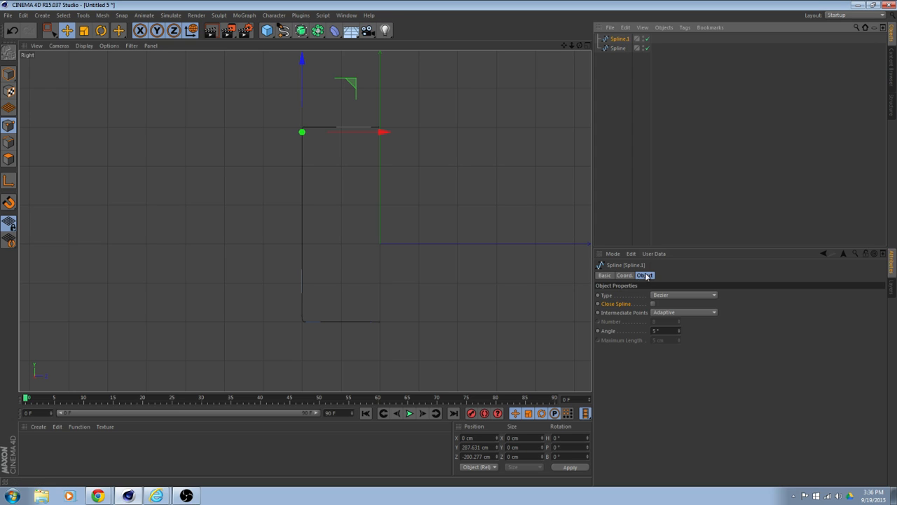
# - Switch to Model mode, try mirroring the spline copy with an X scale of -1, and reset that scale to 1
pyautogui.click(623, 275)
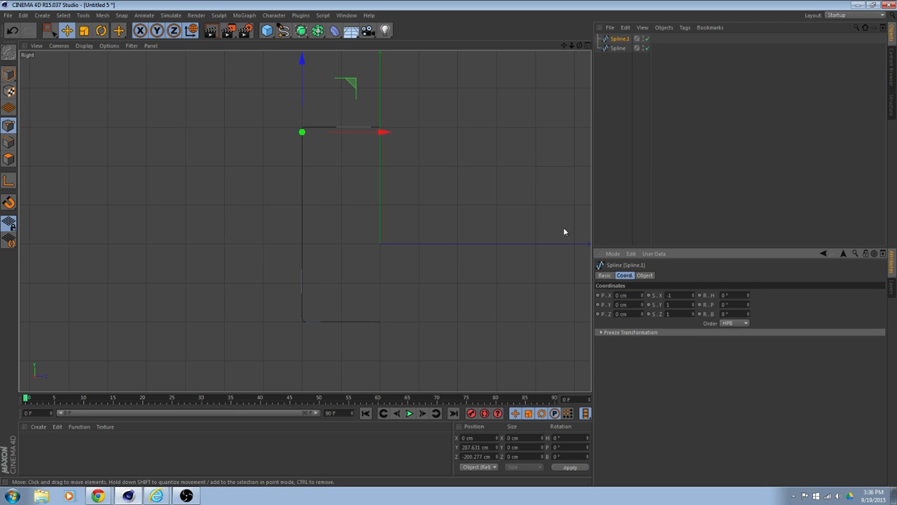
pyautogui.click(10, 78)
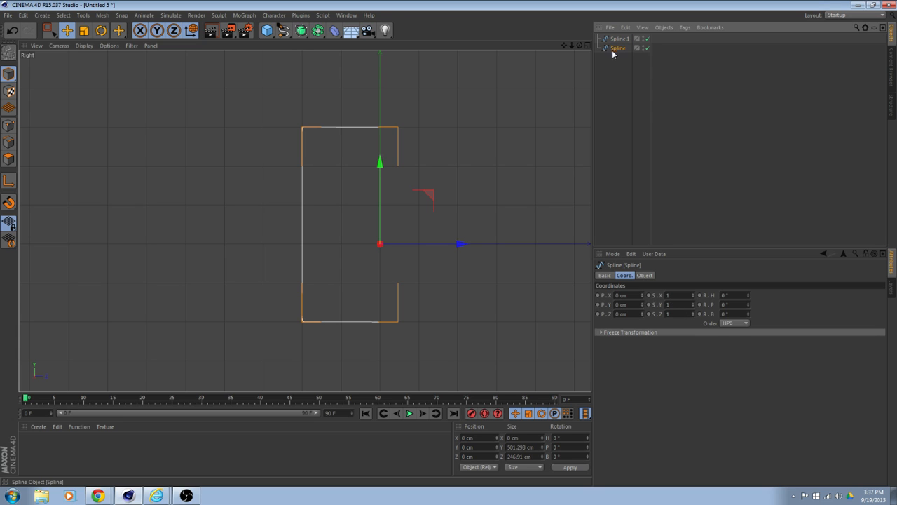
pyautogui.click(634, 104)
pyautogui.click(620, 48)
pyautogui.click(620, 39)
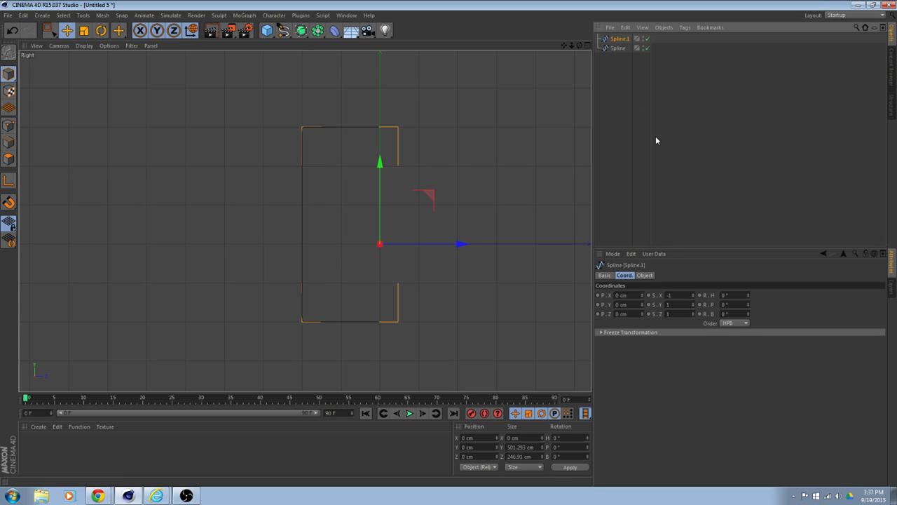
pyautogui.click(669, 297)
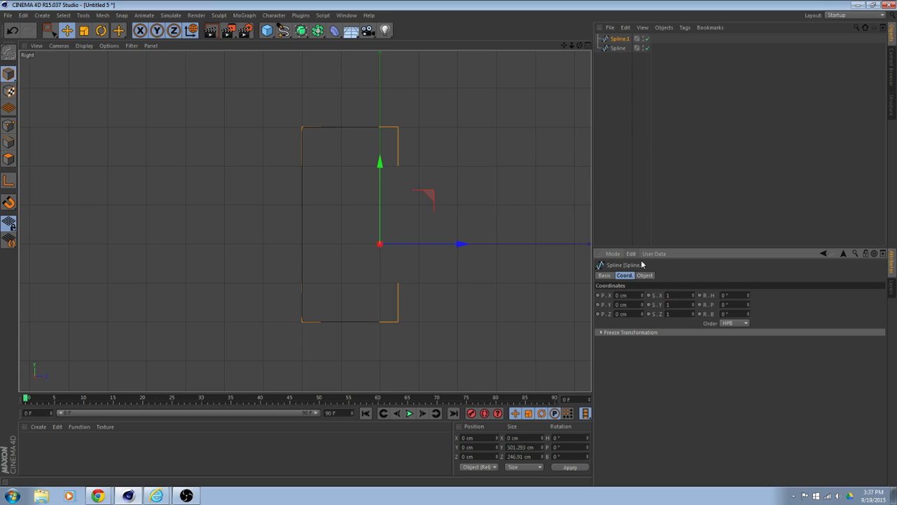
# - Add a Null object and make the duplicated spline its child
pyautogui.click(267, 30)
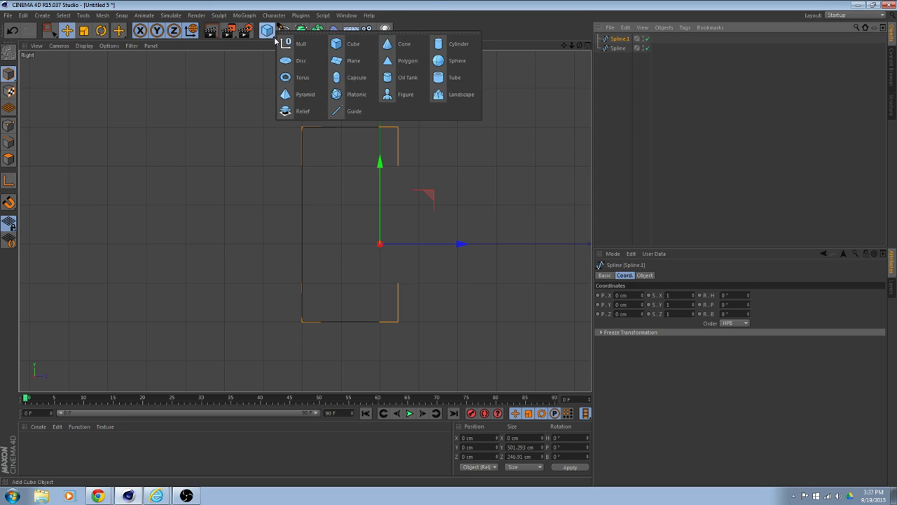
pyautogui.click(326, 49)
pyautogui.moveTo(619, 48); pyautogui.dragTo(616, 39)
pyautogui.click(616, 39)
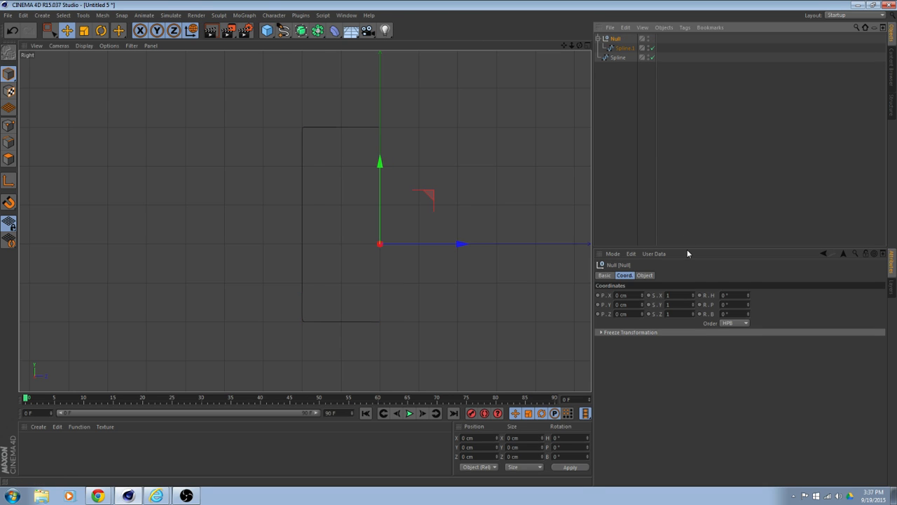
# - Set the null's X scale to -1 with the duplicated spline inside it
pyautogui.click(678, 295)
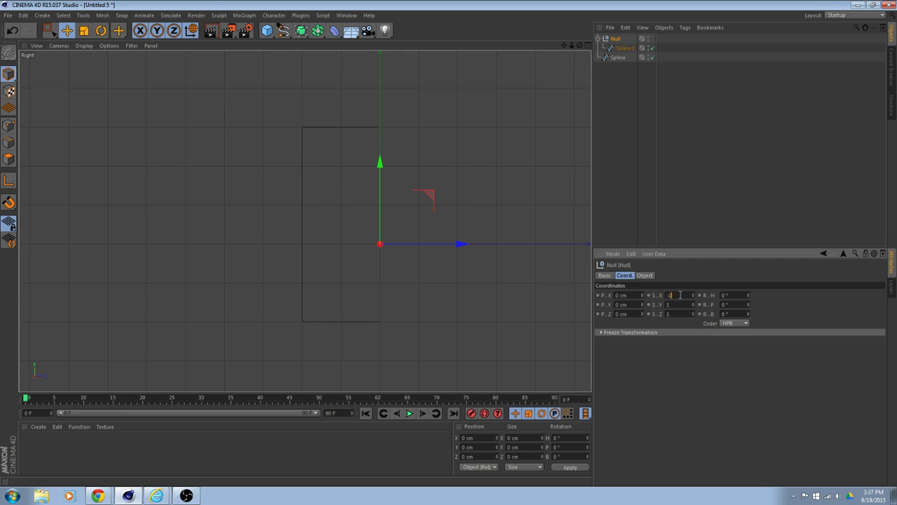
pyautogui.scroll(-3, 465, 234)
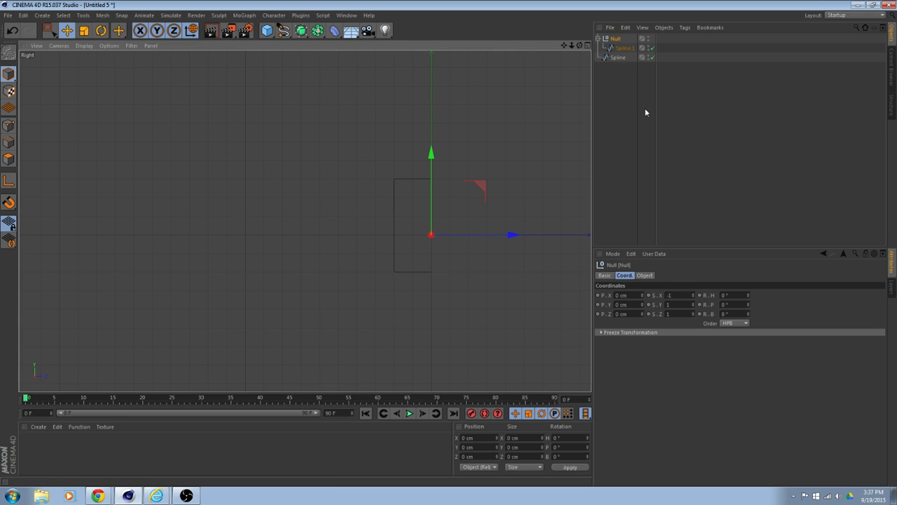
pyautogui.click(624, 48)
pyautogui.scroll(1, 532, 161)
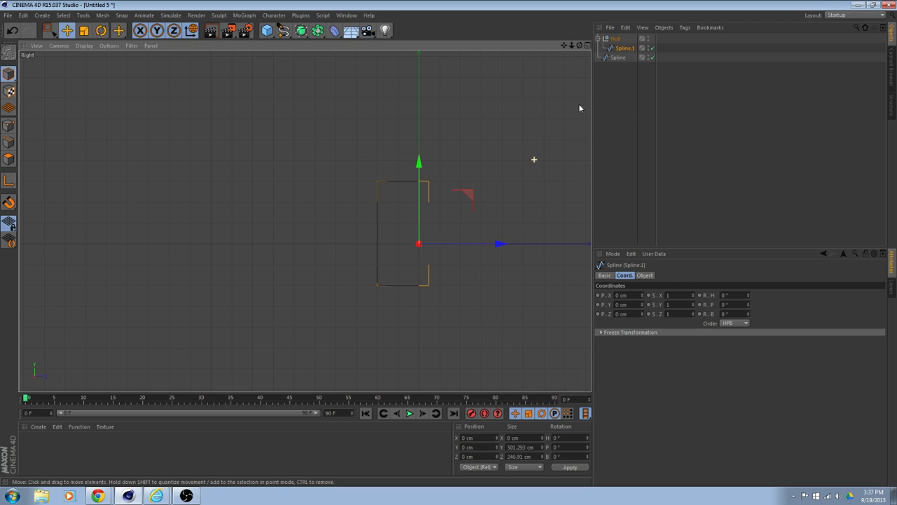
pyautogui.click(615, 38)
# - Rotate the null to a heading of -180° in the Perspective view so the spline copy forms the body's other half
pyautogui.middleClick(495, 180)
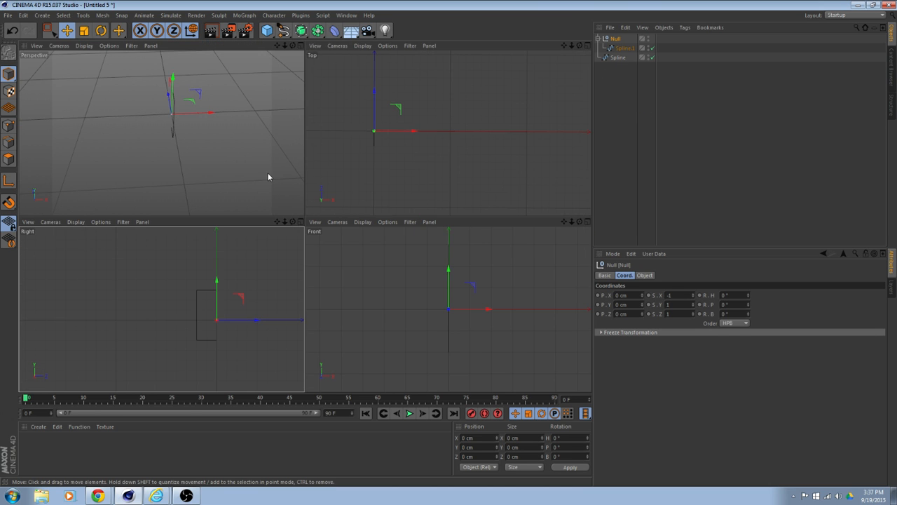
pyautogui.middleClick(268, 177)
pyautogui.keyDown('alt'); pyautogui.moveTo(267, 176); pyautogui.dragTo(546, 105); pyautogui.keyUp('alt')
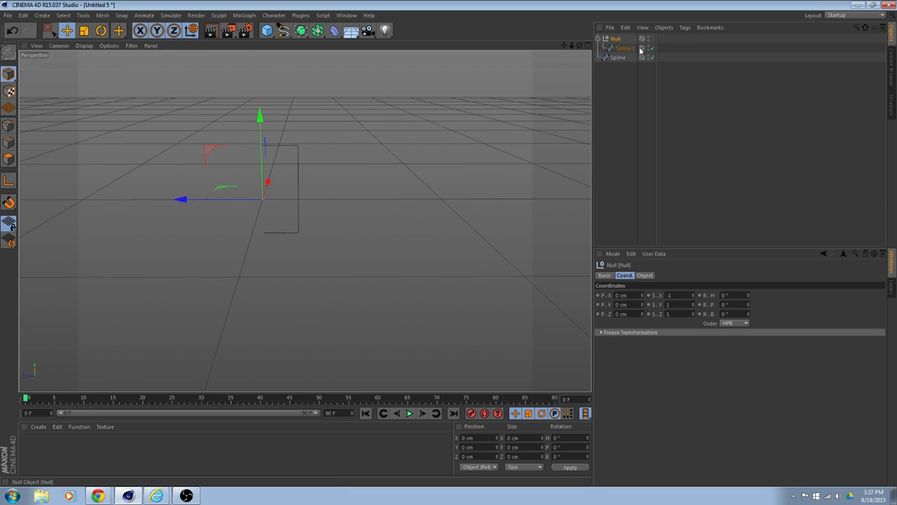
pyautogui.click(625, 48)
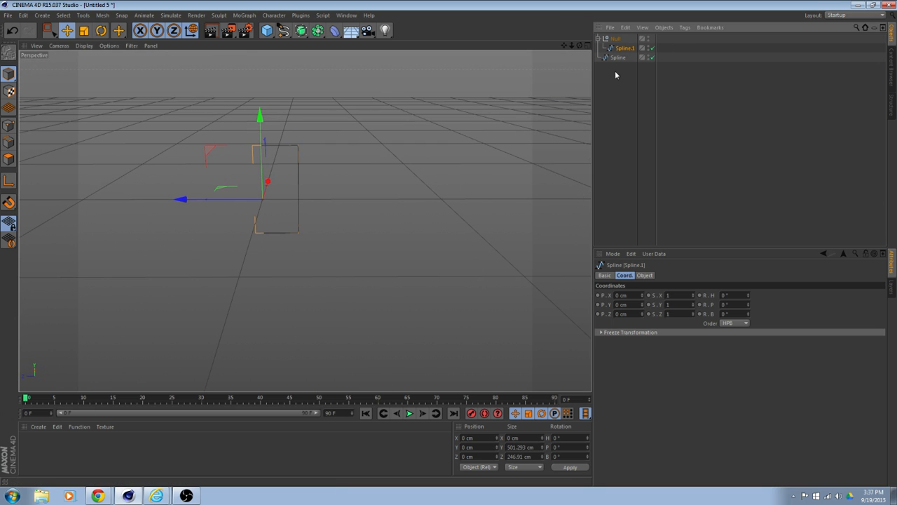
pyautogui.click(616, 39)
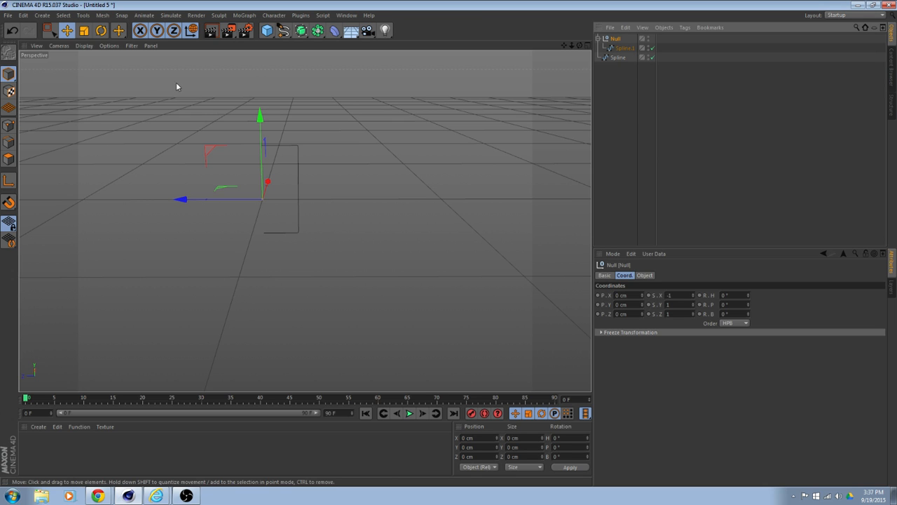
pyautogui.press('r')
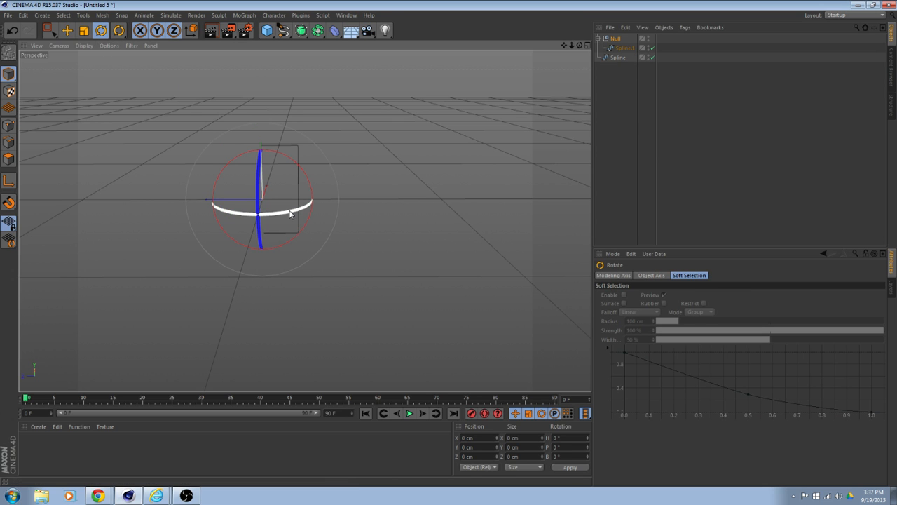
pyautogui.moveTo(290, 206); pyautogui.dragTo(155, 158)
pyautogui.click(368, 272)
pyautogui.keyDown('alt'); pyautogui.moveTo(329, 270); pyautogui.dragTo(172, 245); pyautogui.keyUp('alt')
pyautogui.keyDown('alt'); pyautogui.moveTo(321, 255); pyautogui.dragTo(392, 236); pyautogui.keyUp('alt')
# - Return to the Right view and move the mirrored spline out of the null, below the original spline
pyautogui.middleClick(339, 225)
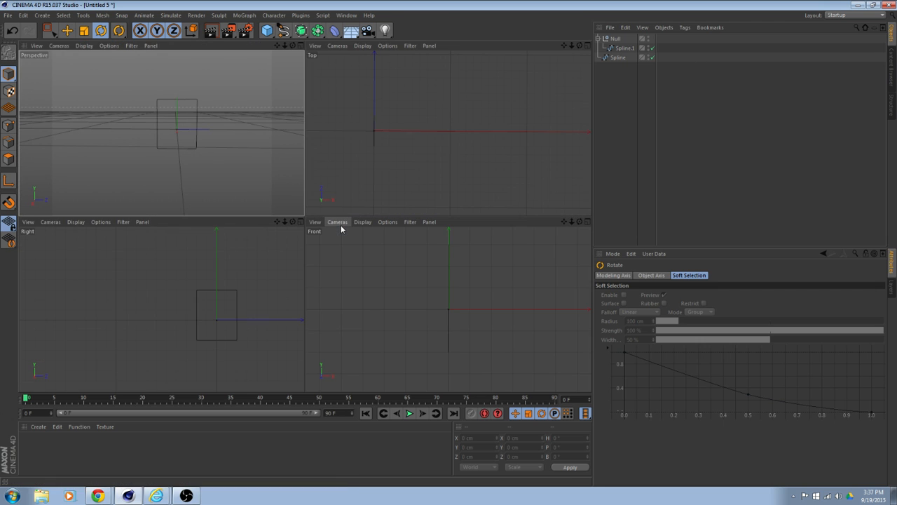
pyautogui.middleClick(236, 298)
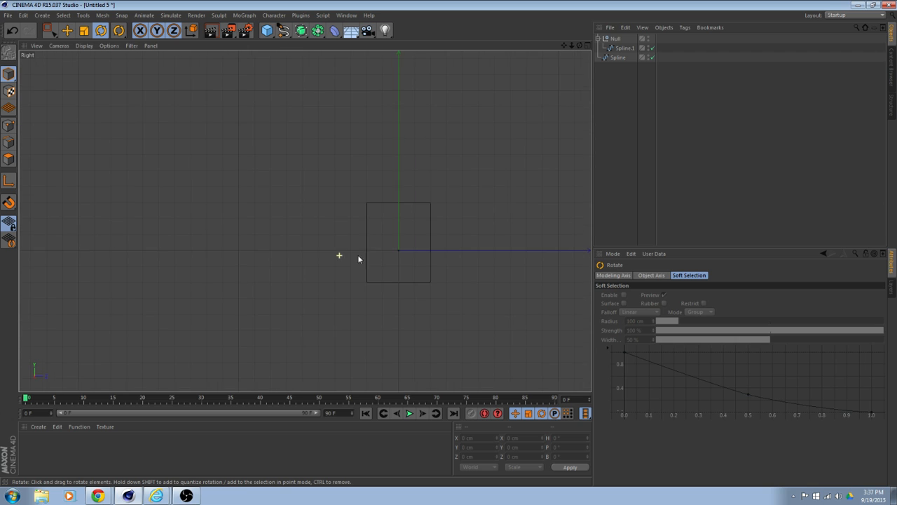
pyautogui.keyDown('alt'); pyautogui.moveTo(486, 208); pyautogui.dragTo(441, 171, button='middle'); pyautogui.keyUp('alt')
pyautogui.click(617, 40)
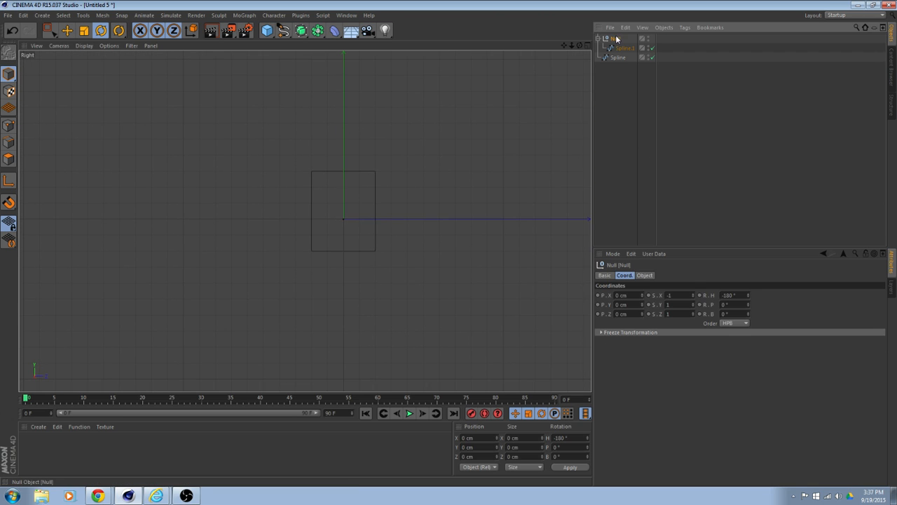
pyautogui.moveTo(621, 49); pyautogui.dragTo(618, 87)
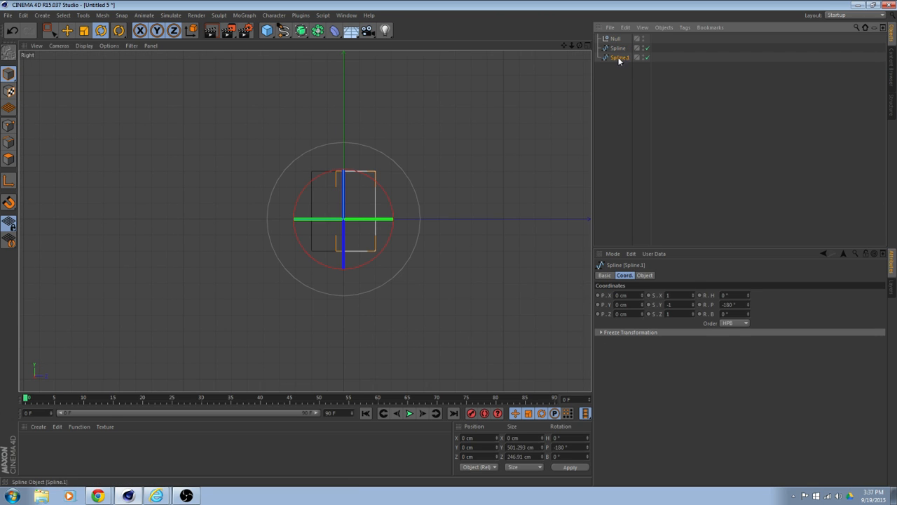
# - Select the null and both splines together, examine how the two halves meet in the Right view, and deselect them
pyautogui.click(617, 39)
pyautogui.keyDown('shift'); pyautogui.click(618, 49); pyautogui.keyUp('shift')
pyautogui.keyDown('shift'); pyautogui.click(619, 58); pyautogui.keyUp('shift')
pyautogui.scroll(5, 468, 154)
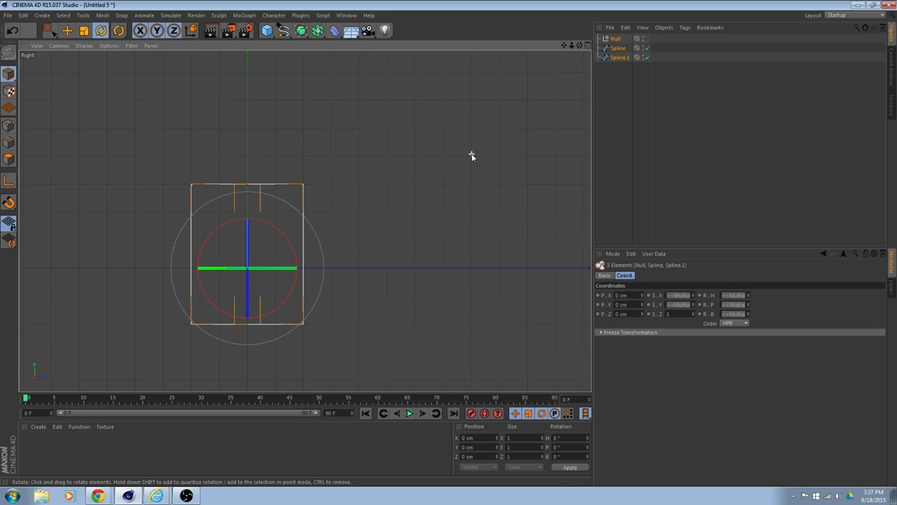
pyautogui.keyDown('alt'); pyautogui.moveTo(326, 185); pyautogui.dragTo(506, 94, button='middle'); pyautogui.keyUp('alt')
pyautogui.scroll(5, 438, 136)
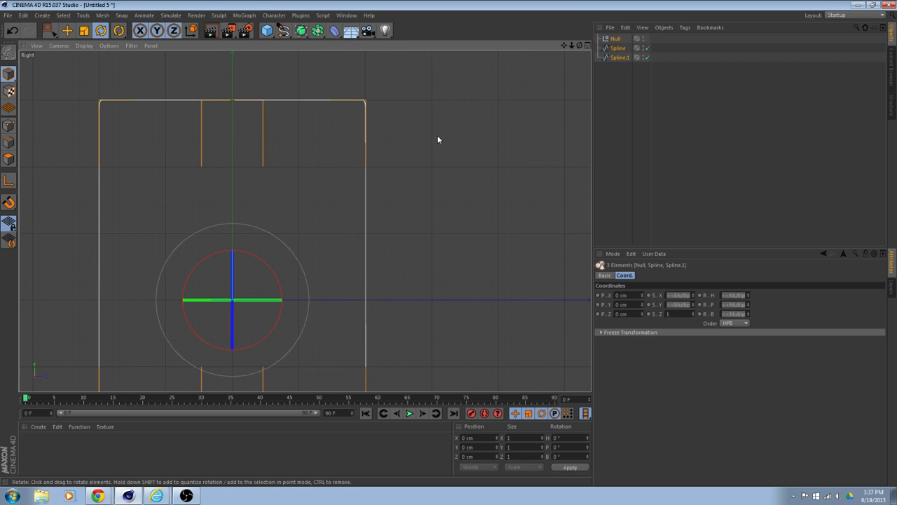
pyautogui.click(438, 135)
pyautogui.scroll(-3, 438, 135)
pyautogui.keyDown('alt'); pyautogui.moveTo(319, 155); pyautogui.dragTo(212, 177, button='middle'); pyautogui.keyUp('alt')
# - Switch to Point mode and compare the two half splines where they meet along the bottom edge
pyautogui.click(8, 125)
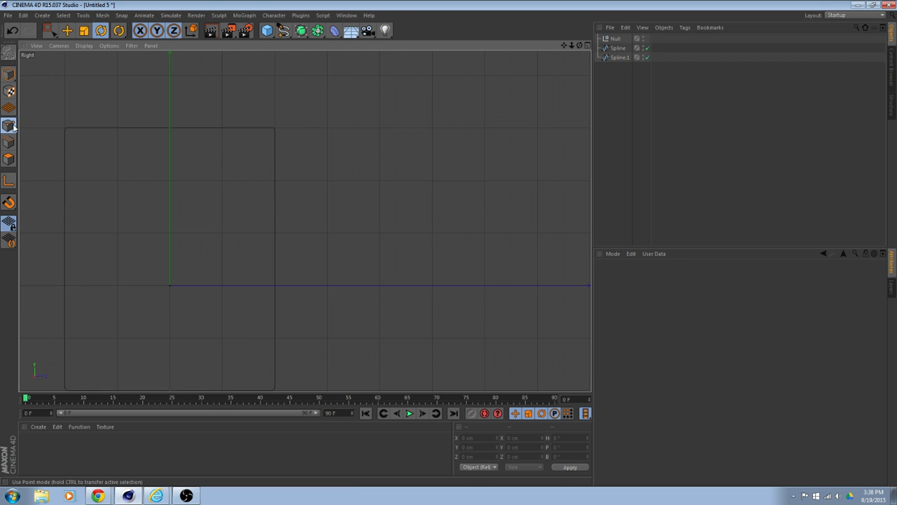
pyautogui.click(618, 48)
pyautogui.keyDown('alt'); pyautogui.moveTo(311, 127); pyautogui.dragTo(290, 159, button='right'); pyautogui.keyUp('alt')
pyautogui.keyDown('alt'); pyautogui.moveTo(289, 158); pyautogui.dragTo(323, 133, button='middle'); pyautogui.keyUp('alt')
pyautogui.click(620, 59)
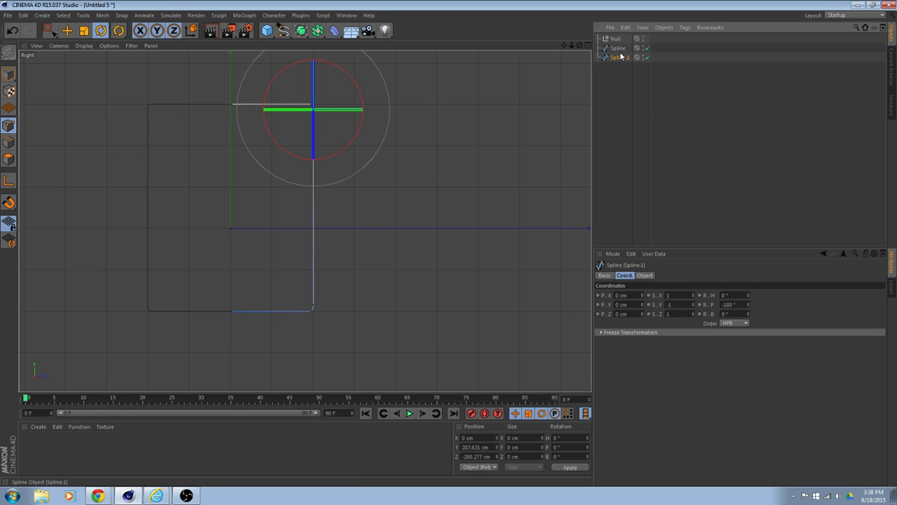
pyautogui.click(618, 49)
pyautogui.scroll(3, 309, 187)
pyautogui.keyDown('alt'); pyautogui.moveTo(309, 187); pyautogui.dragTo(339, 131, button='middle'); pyautogui.keyUp('alt')
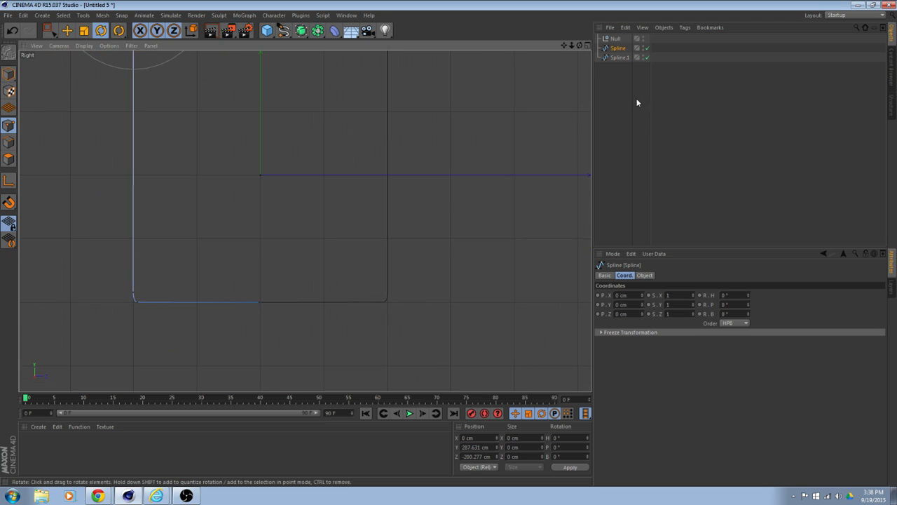
# - Group both half splines under a new Connect object and make it editable as a single spline
pyautogui.click(317, 30)
pyautogui.click(410, 61)
pyautogui.click(622, 64)
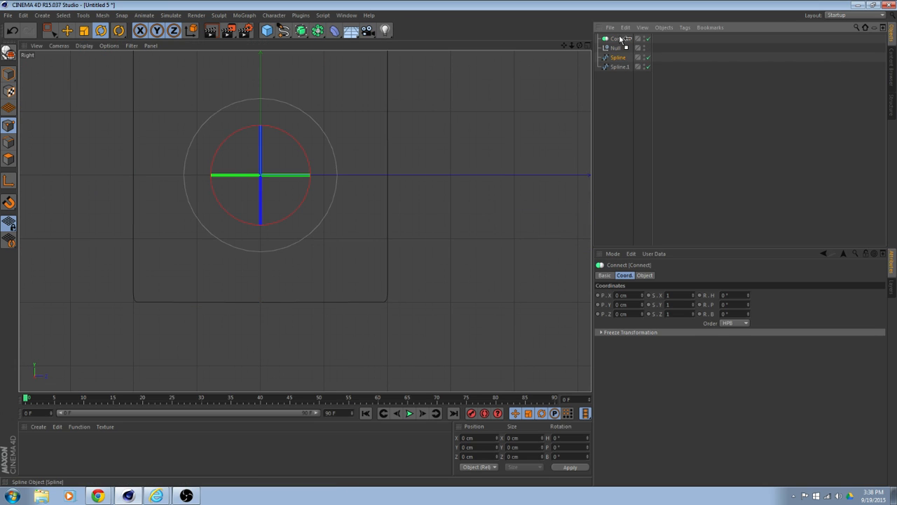
pyautogui.moveTo(623, 63); pyautogui.dragTo(622, 50)
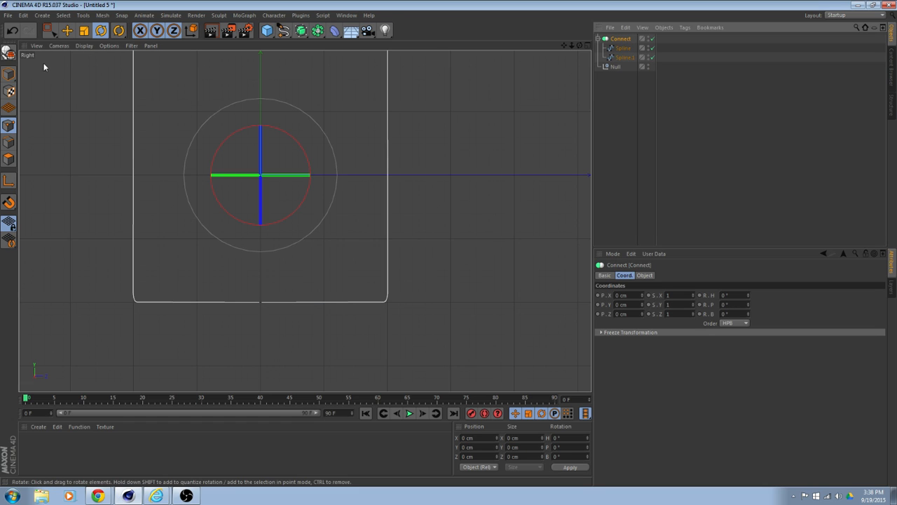
pyautogui.click(8, 52)
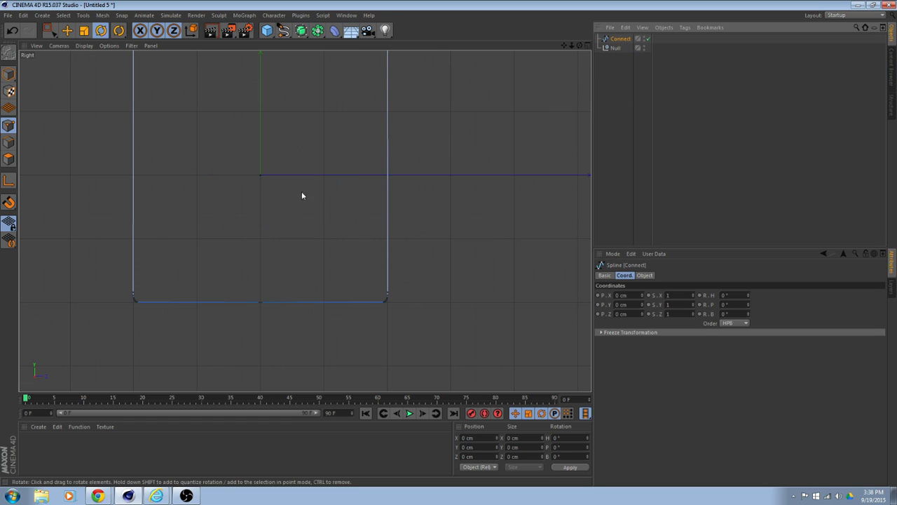
# - Select the two bottom-edge points where the halves meet and join their spline segments
pyautogui.scroll(3, 169, 236)
pyautogui.keyDown('alt'); pyautogui.moveTo(318, 310); pyautogui.dragTo(310, 265, button='middle'); pyautogui.keyUp('alt')
pyautogui.click(297, 294)
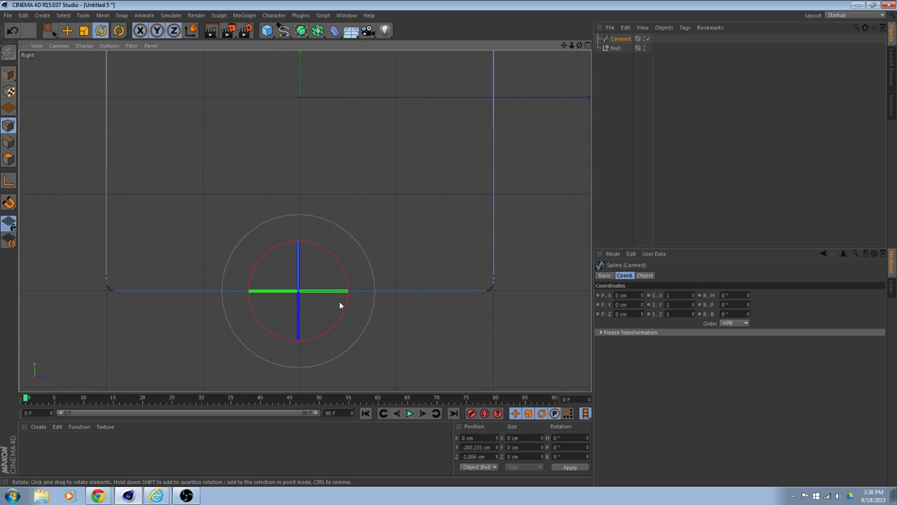
pyautogui.click(49, 30)
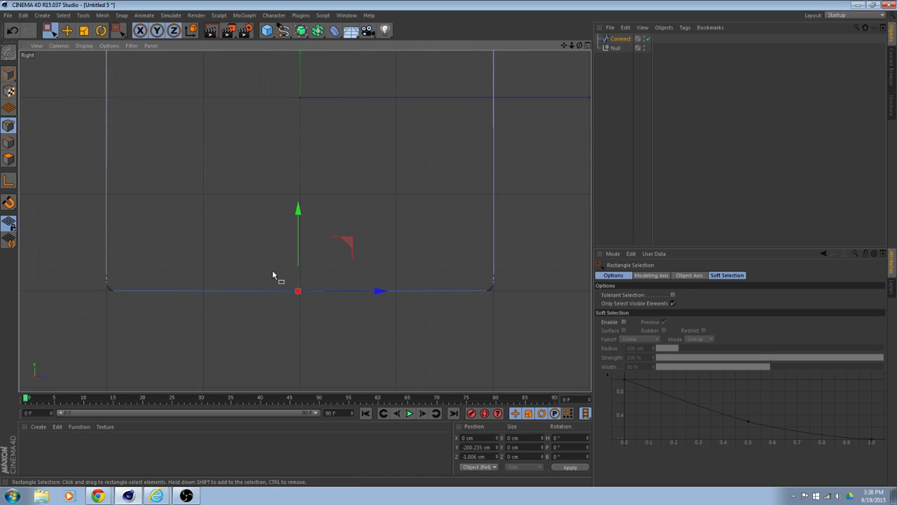
pyautogui.rightClick(366, 224)
pyautogui.click(407, 288)
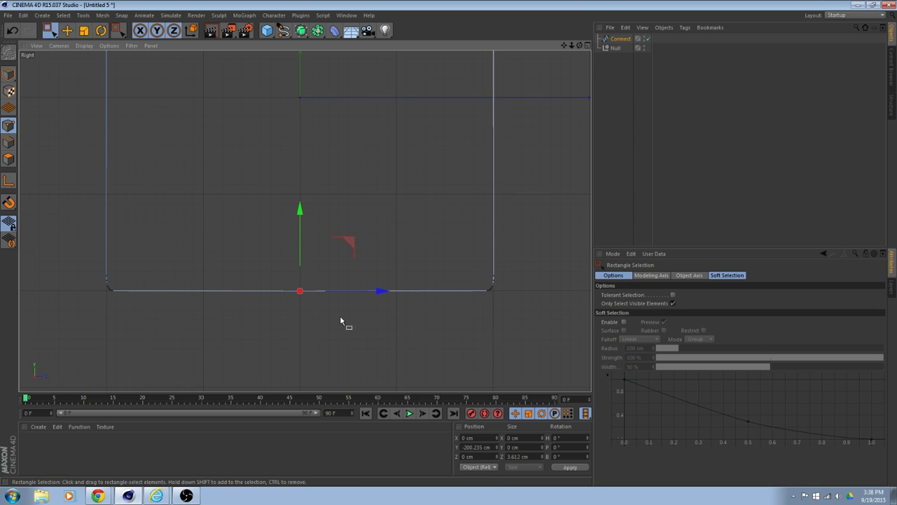
# - Try to lengthen the phone outline by moving the visible bottom points down, and undo that move
pyautogui.scroll(-3, 354, 291)
pyautogui.keyDown('alt'); pyautogui.moveTo(401, 183); pyautogui.dragTo(381, 312, button='middle'); pyautogui.keyUp('alt')
pyautogui.scroll(4, 385, 258)
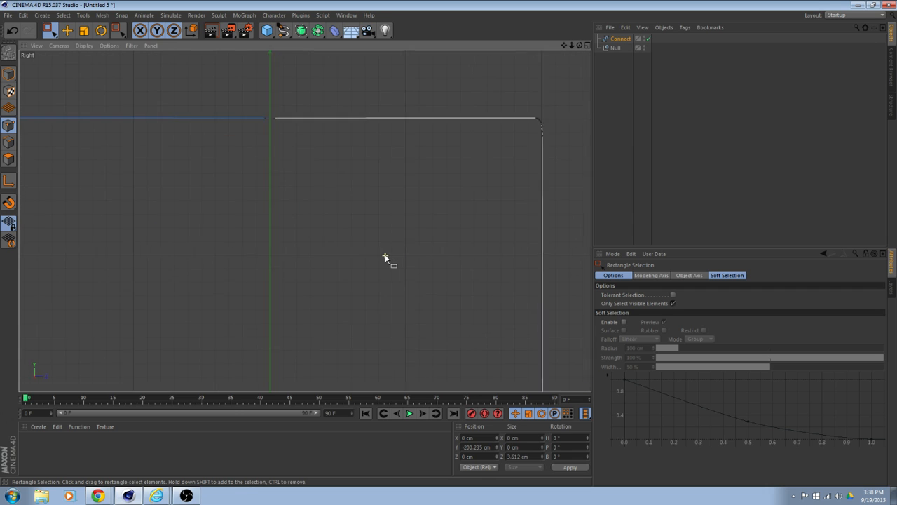
pyautogui.scroll(-6, 385, 255)
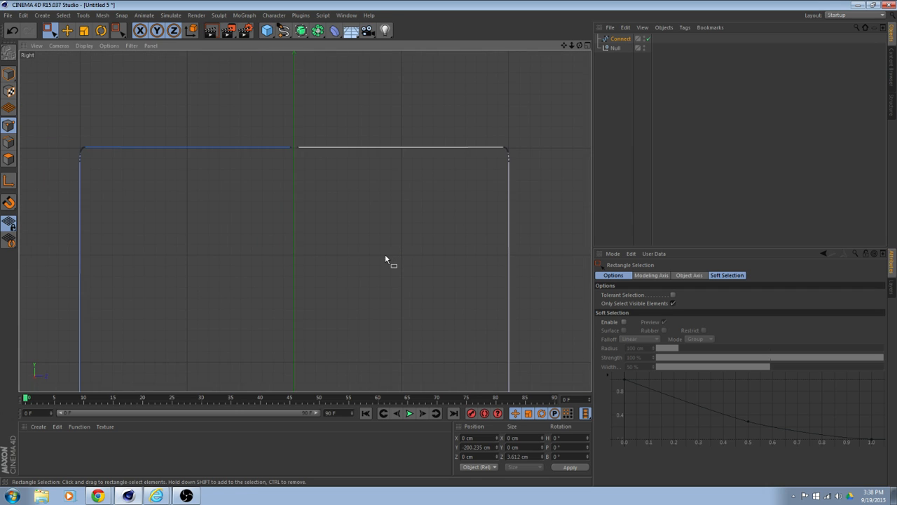
pyautogui.scroll(-3, 383, 210)
pyautogui.keyDown('alt'); pyautogui.moveTo(400, 291); pyautogui.dragTo(362, 197, button='middle'); pyautogui.keyUp('alt')
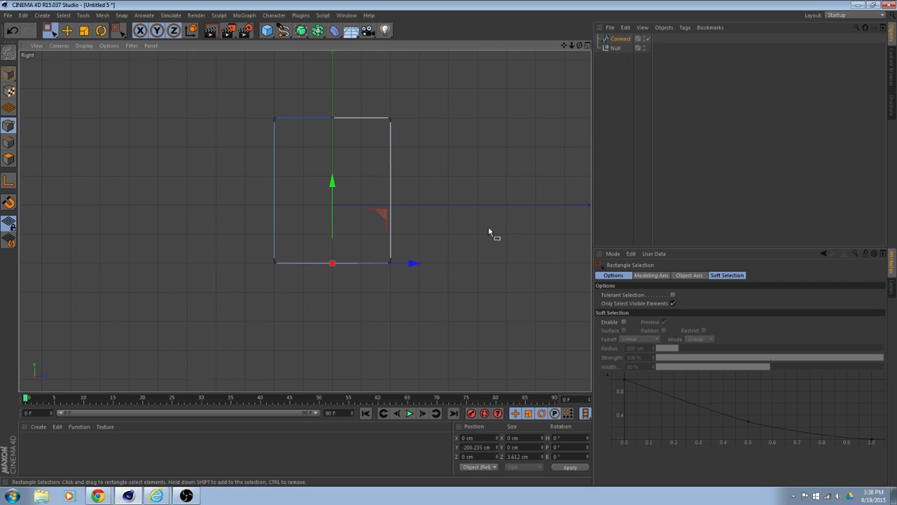
pyautogui.moveTo(405, 255); pyautogui.dragTo(218, 314)
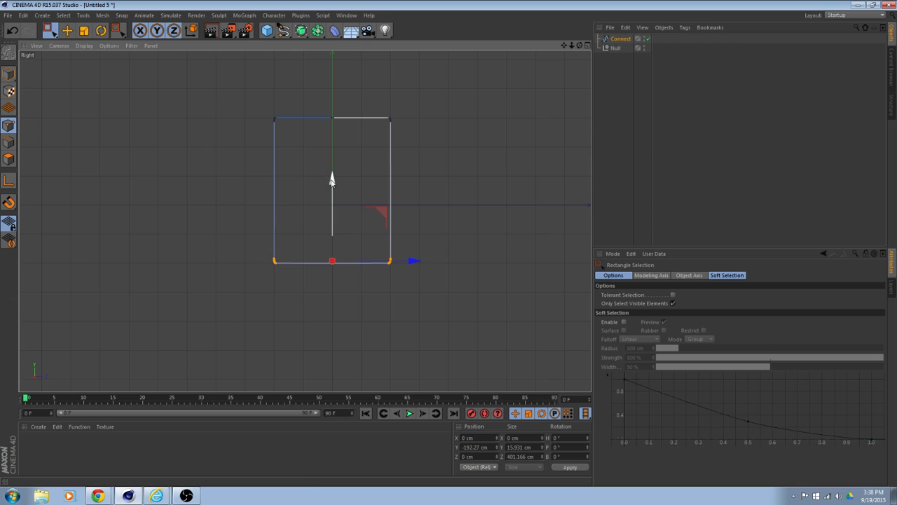
pyautogui.moveTo(332, 181); pyautogui.dragTo(334, 234)
pyautogui.hotkey('ctrl', 'z')
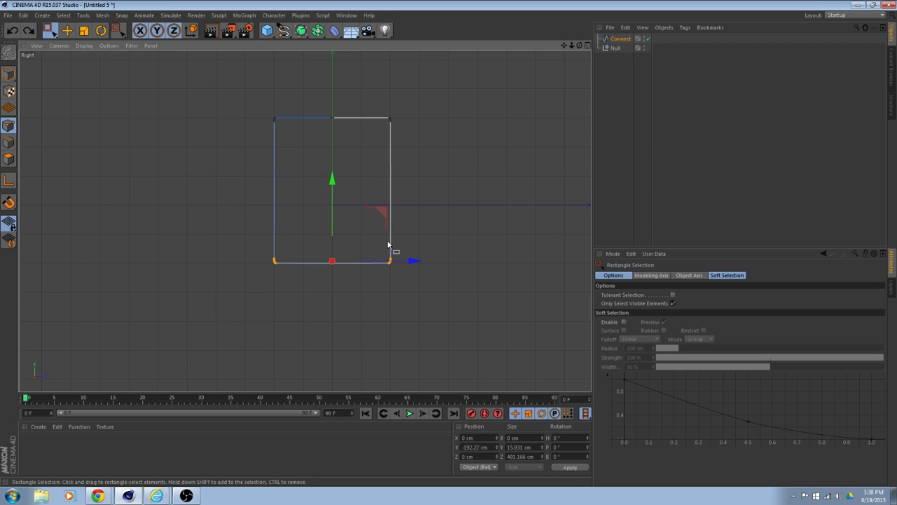
# - Turn off Only Select Visible Elements, select all bottom points of the outline and move them down to about Y -452 cm
pyautogui.scroll(3, 447, 241)
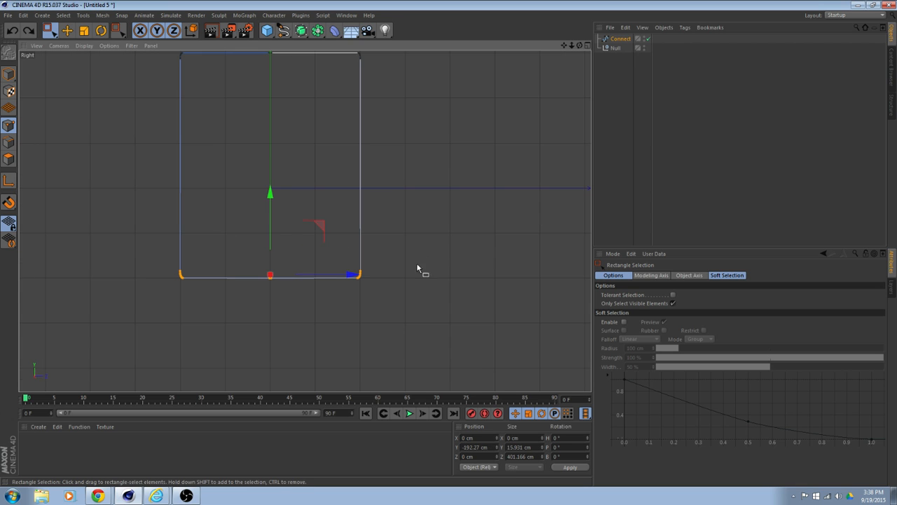
pyautogui.click(673, 303)
pyautogui.moveTo(467, 214); pyautogui.dragTo(136, 319)
pyautogui.moveTo(270, 194); pyautogui.dragTo(263, 343)
pyautogui.scroll(-3, 302, 301)
pyautogui.keyDown('alt'); pyautogui.moveTo(306, 315); pyautogui.dragTo(388, 268, button='middle'); pyautogui.keyUp('alt')
pyautogui.moveTo(336, 274); pyautogui.dragTo(340, 241)
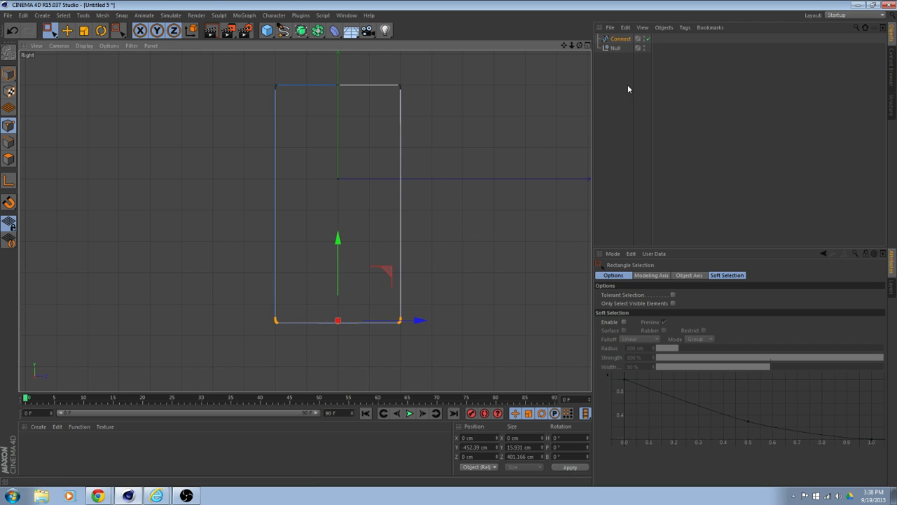
# - Enable Close Spline for the joined outline and check the gap in its top edge
pyautogui.click(643, 231)
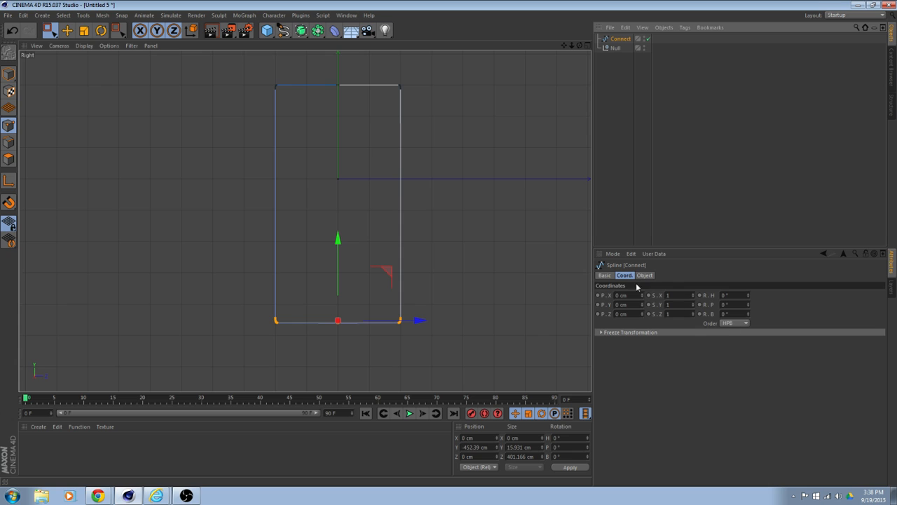
pyautogui.click(604, 276)
pyautogui.click(643, 276)
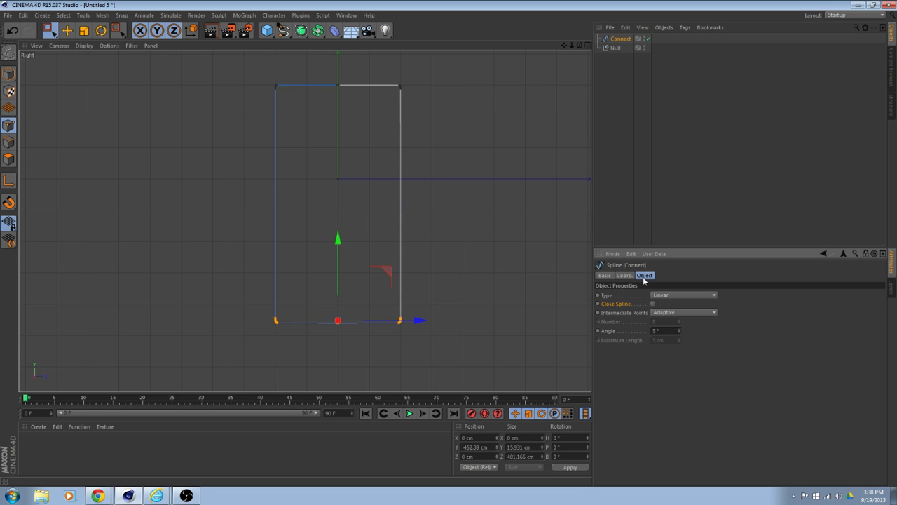
pyautogui.click(653, 303)
pyautogui.scroll(3, 382, 145)
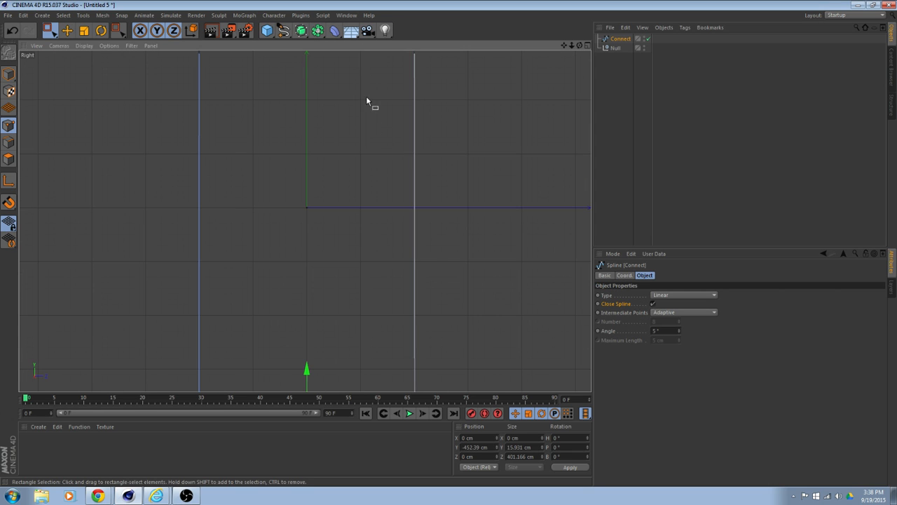
pyautogui.keyDown('alt'); pyautogui.moveTo(367, 101); pyautogui.dragTo(395, 232, button='middle'); pyautogui.keyUp('alt')
pyautogui.scroll(2, 354, 181)
pyautogui.scroll(-2, 354, 180)
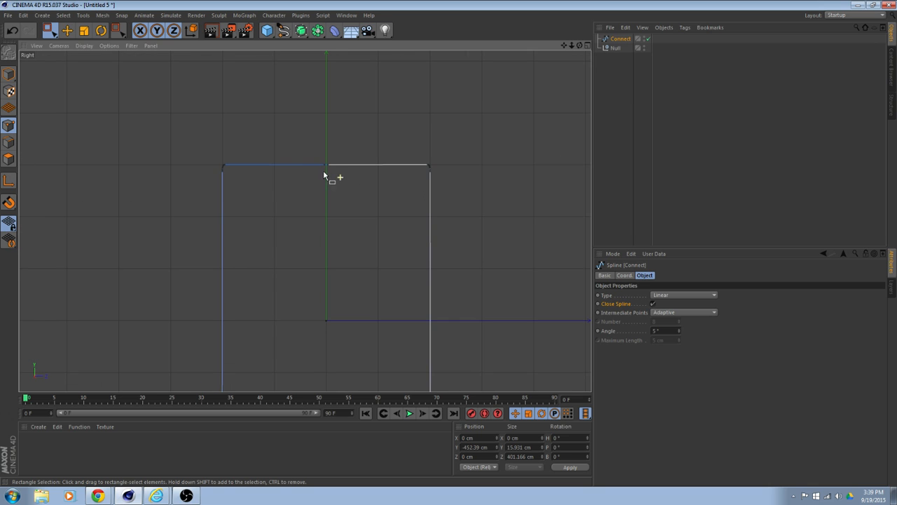
# - Switch to the Move tool and the Perspective view, and delete the leftover null object
pyautogui.click(67, 30)
pyautogui.scroll(-3, 486, 151)
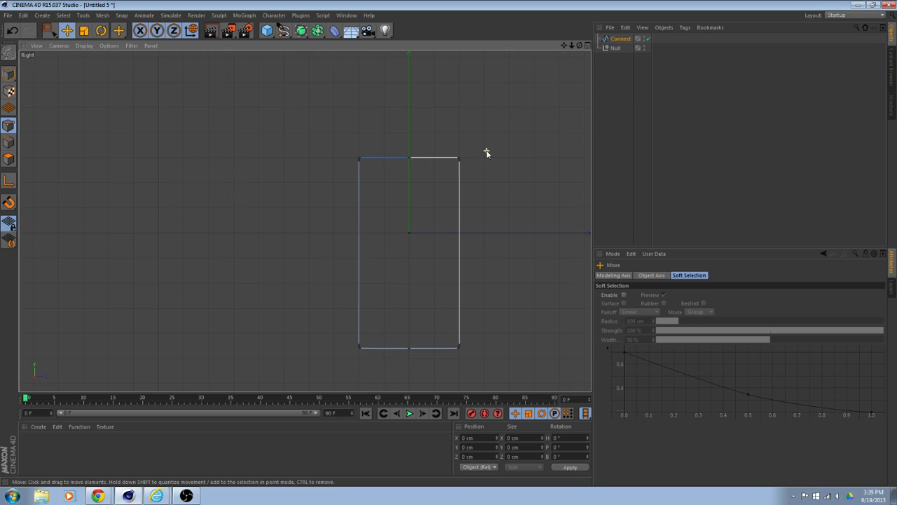
pyautogui.scroll(-1, 244, 178)
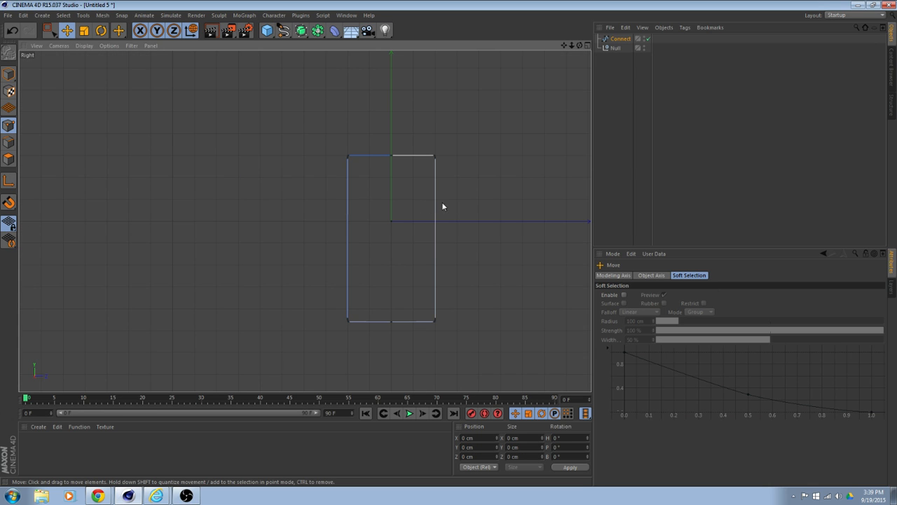
pyautogui.press('F2')
pyautogui.middleClick(196, 180)
pyautogui.middleClick(200, 160)
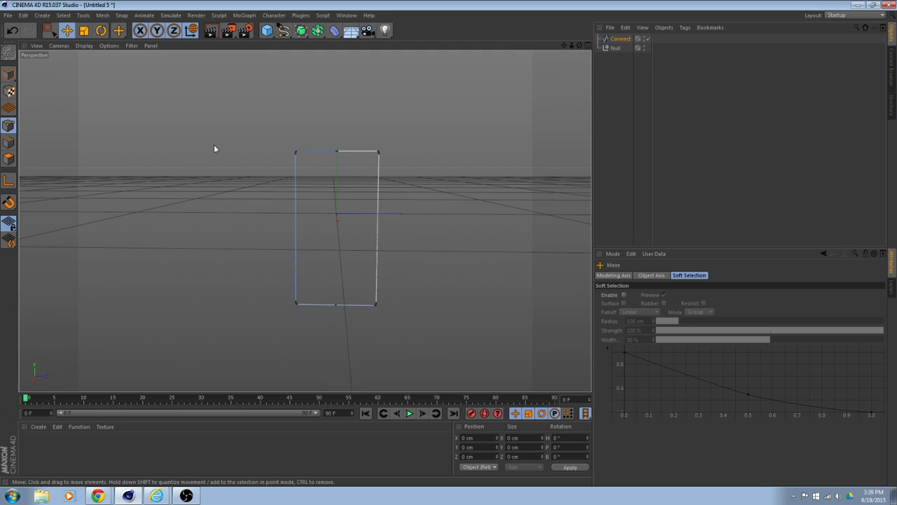
pyautogui.keyDown('alt'); pyautogui.moveTo(214, 145); pyautogui.dragTo(212, 221); pyautogui.keyUp('alt')
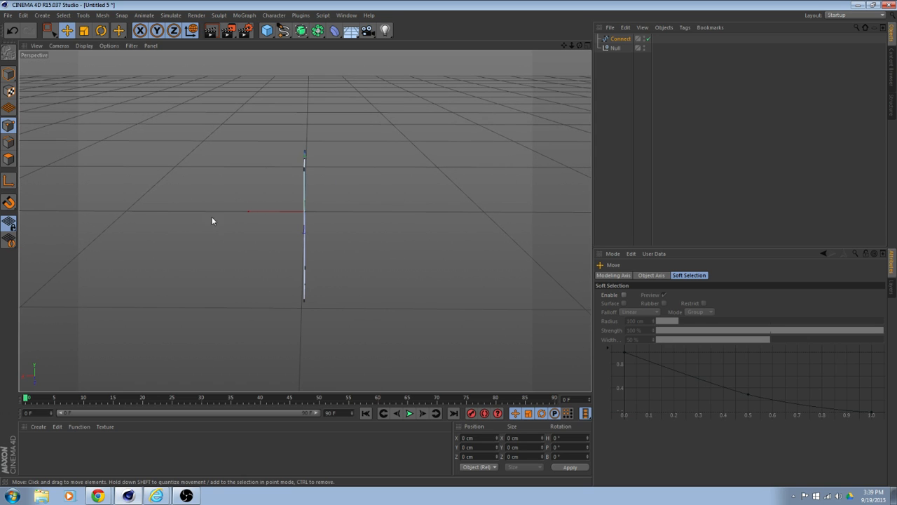
pyautogui.click(616, 48)
pyautogui.press('Delete')
# - Duplicate the Connect spline and move the copy along the X axis in Model mode to about -57 cm
pyautogui.click(622, 40)
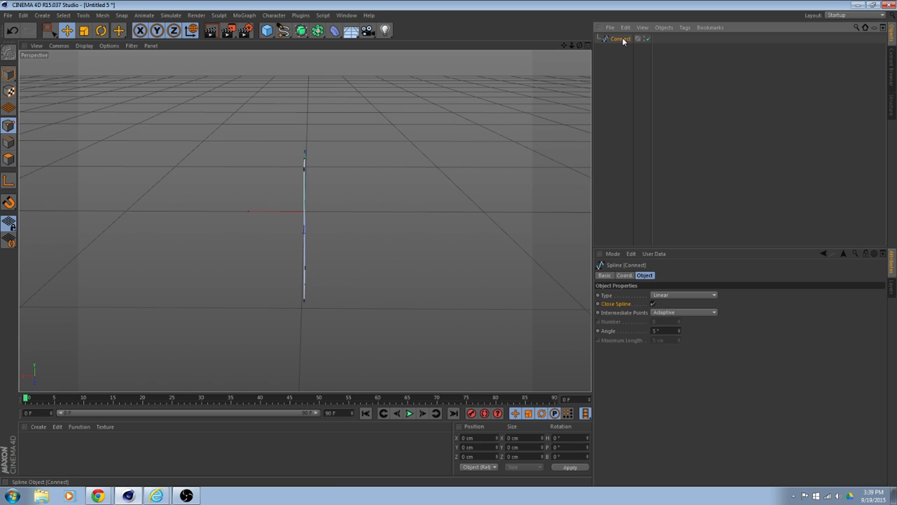
pyautogui.hotkey('ctrl', 'c')
pyautogui.hotkey('ctrl', 'v')
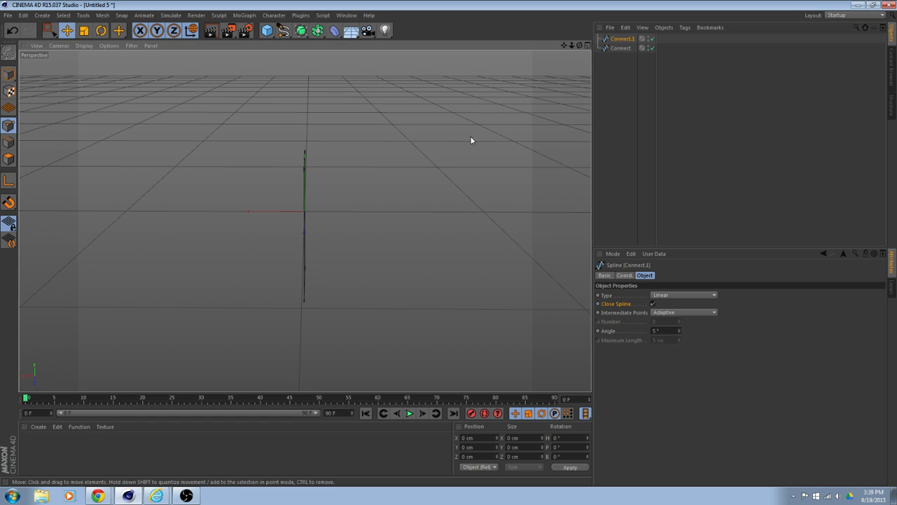
pyautogui.click(121, 31)
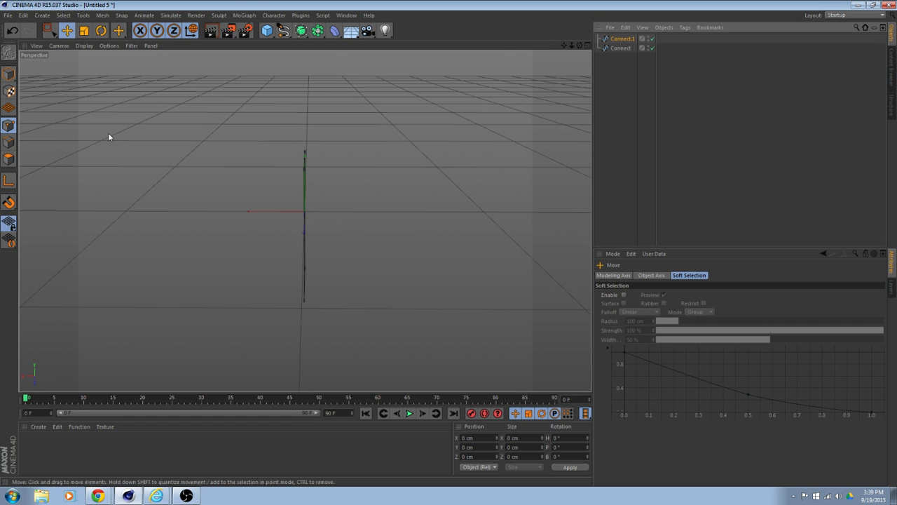
pyautogui.keyDown('alt'); pyautogui.moveTo(108, 137); pyautogui.dragTo(153, 156); pyautogui.keyUp('alt')
pyautogui.click(8, 73)
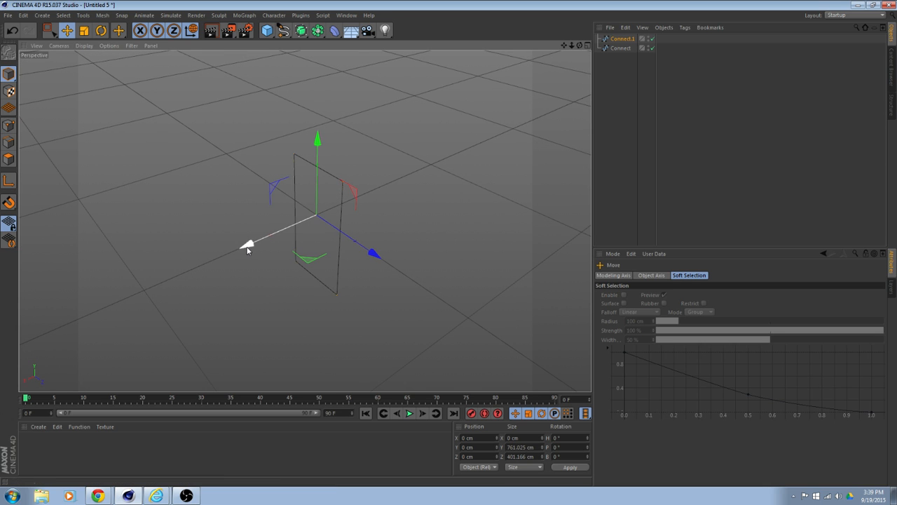
pyautogui.moveTo(247, 251); pyautogui.dragTo(207, 232)
pyautogui.keyDown('alt'); pyautogui.moveTo(126, 150); pyautogui.dragTo(179, 191); pyautogui.keyUp('alt')
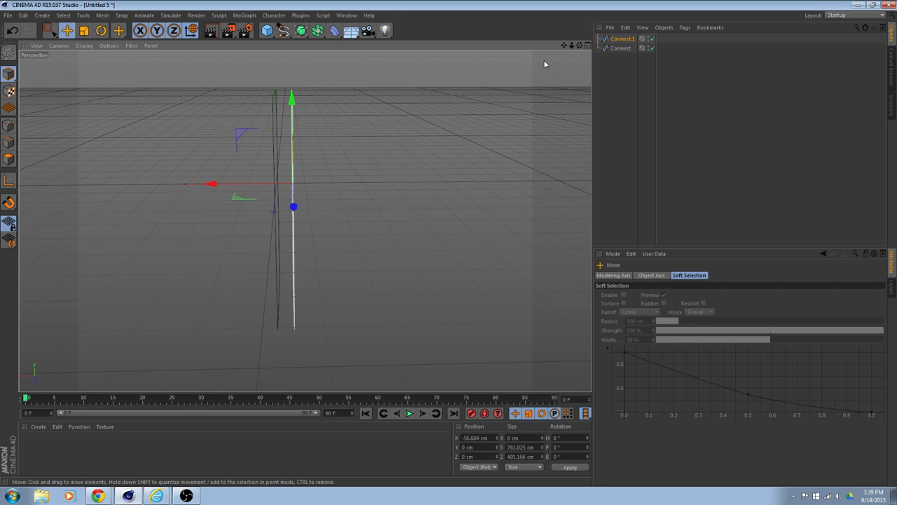
# - Duplicate the Connect.1 spline and move the new copy slightly outward along X to about -60 cm
pyautogui.keyDown('alt'); pyautogui.moveTo(545, 63); pyautogui.dragTo(495, 73); pyautogui.keyUp('alt')
pyautogui.keyDown('alt'); pyautogui.moveTo(561, 63); pyautogui.dragTo(392, 101); pyautogui.keyUp('alt')
pyautogui.click(624, 40)
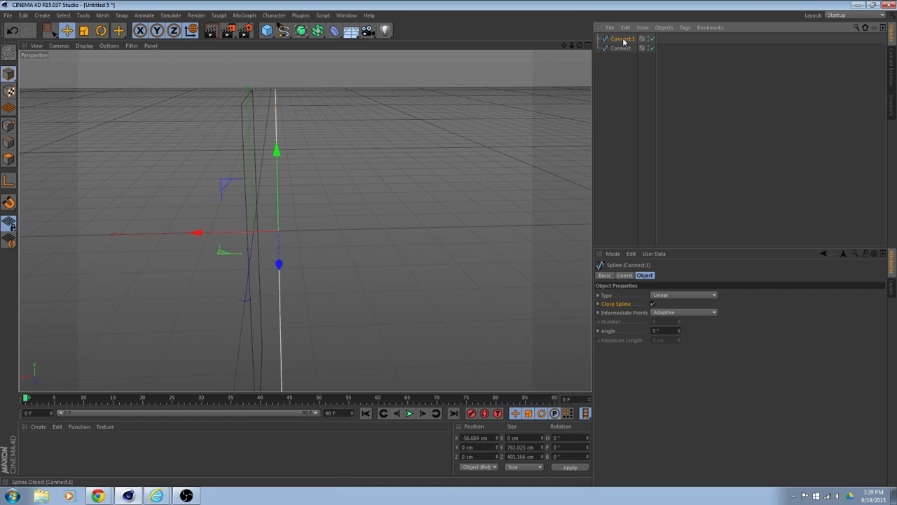
pyautogui.hotkey('ctrl', 'c')
pyautogui.hotkey('ctrl', 'v')
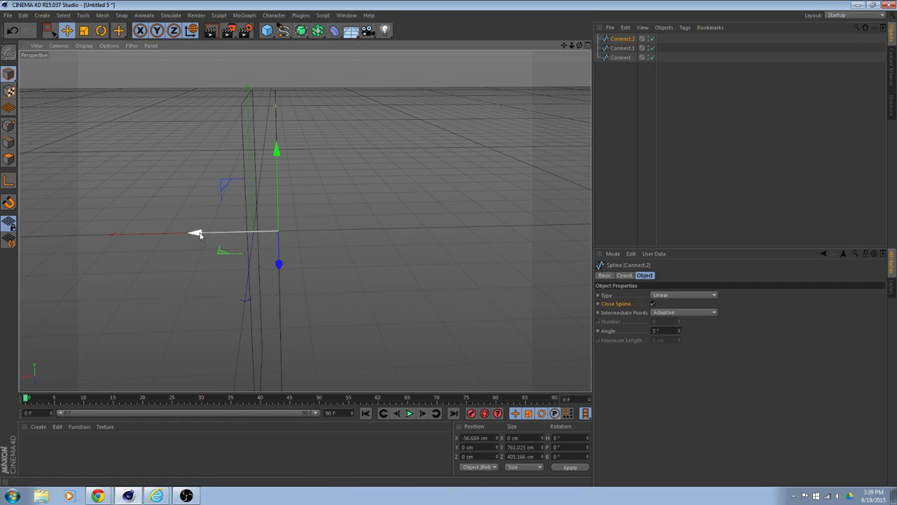
pyautogui.moveTo(199, 235); pyautogui.dragTo(165, 79)
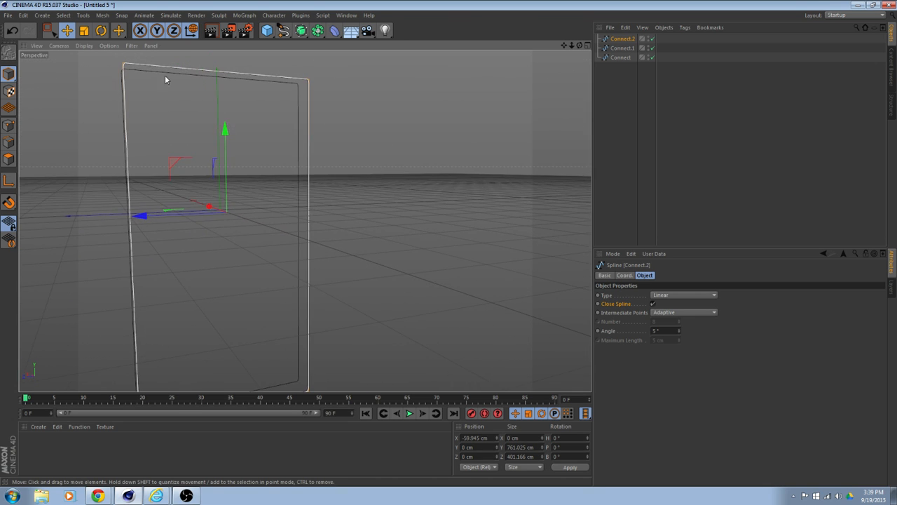
# - Scale the Connect.2 spline down in the YZ plane to about 749 by 395 cm
pyautogui.click(84, 32)
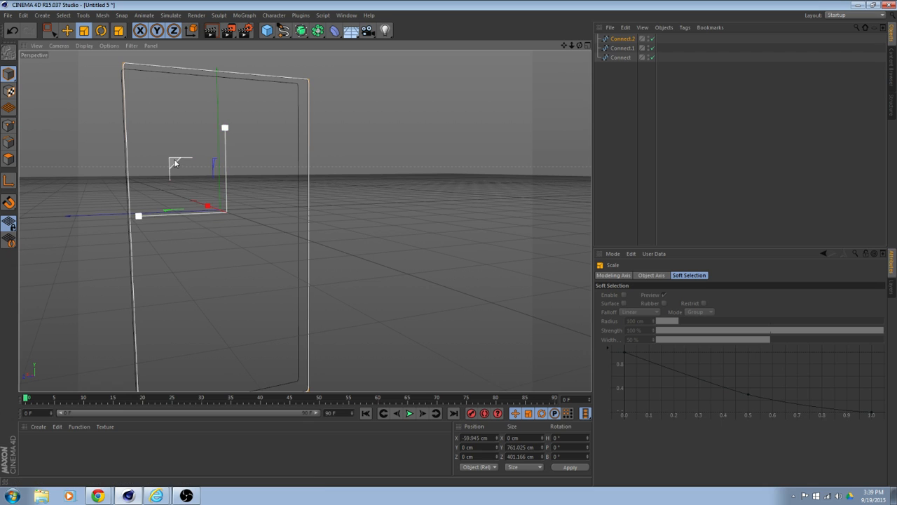
pyautogui.moveTo(175, 162); pyautogui.dragTo(160, 151)
pyautogui.keyDown('alt'); pyautogui.moveTo(161, 152); pyautogui.dragTo(290, 69); pyautogui.keyUp('alt')
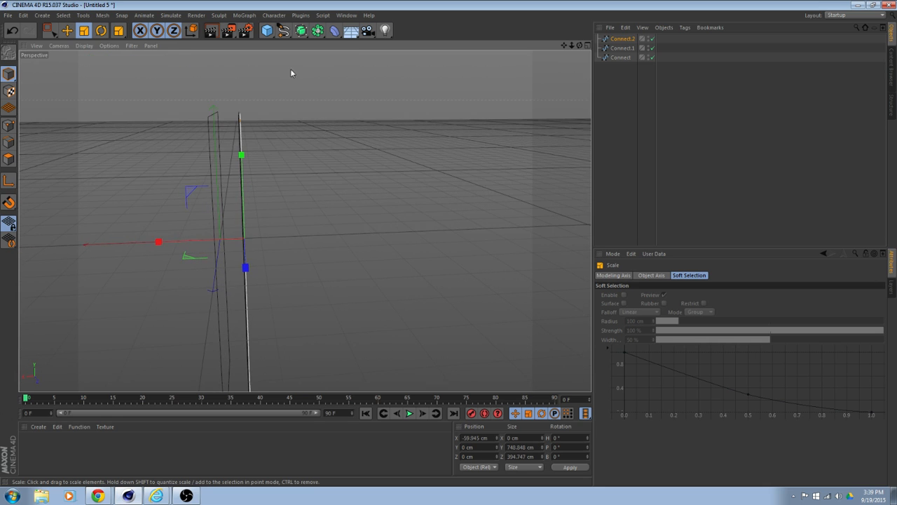
# - Add a Loft object and place the Connect.2 and Connect.1 splines inside it
pyautogui.moveTo(305, 34); pyautogui.dragTo(403, 60)
pyautogui.click(631, 48)
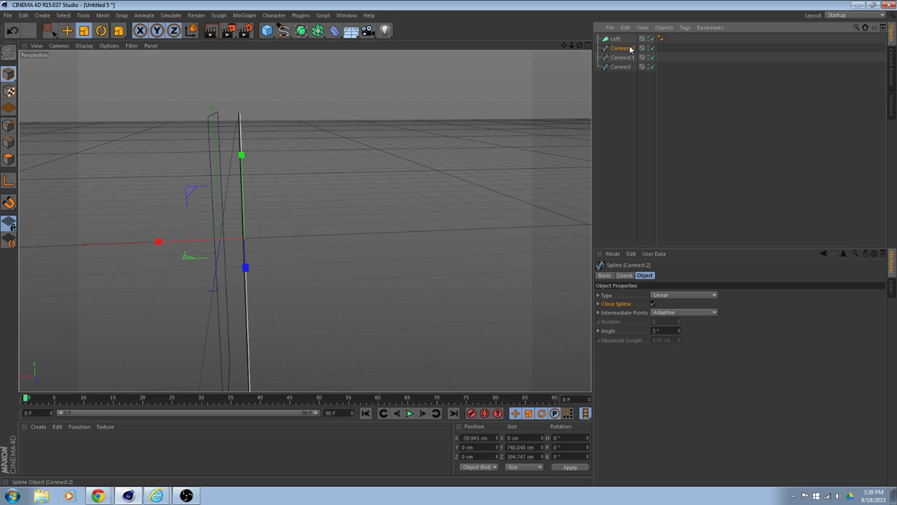
pyautogui.moveTo(620, 41); pyautogui.dragTo(623, 53)
pyautogui.keyDown('alt'); pyautogui.moveTo(399, 126); pyautogui.dragTo(492, 95); pyautogui.keyUp('alt')
# - Duplicate the Connect.2 spline from the Loft and scale the copy in the YZ plane to about 742 by 391 cm
pyautogui.click(628, 48)
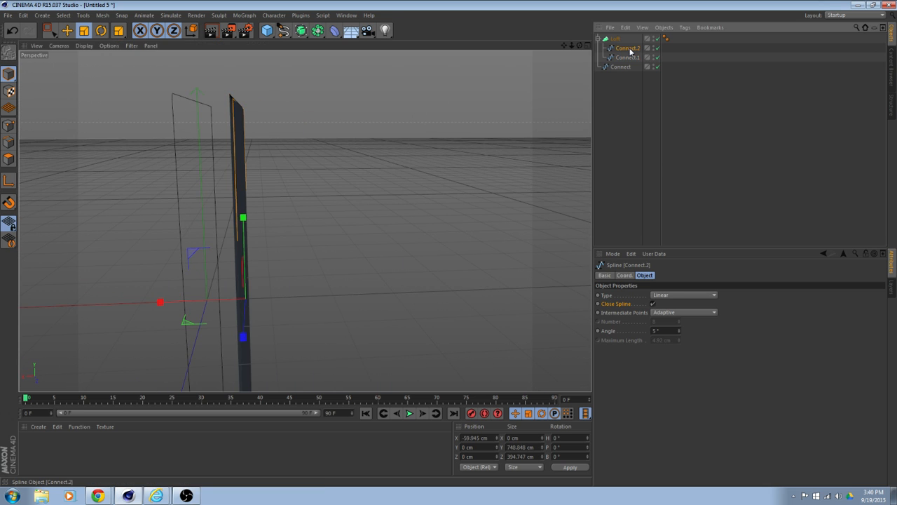
pyautogui.hotkey('ctrl', 'c')
pyautogui.hotkey('ctrl', 'v')
pyautogui.keyDown('alt'); pyautogui.moveTo(368, 198); pyautogui.dragTo(305, 251); pyautogui.keyUp('alt')
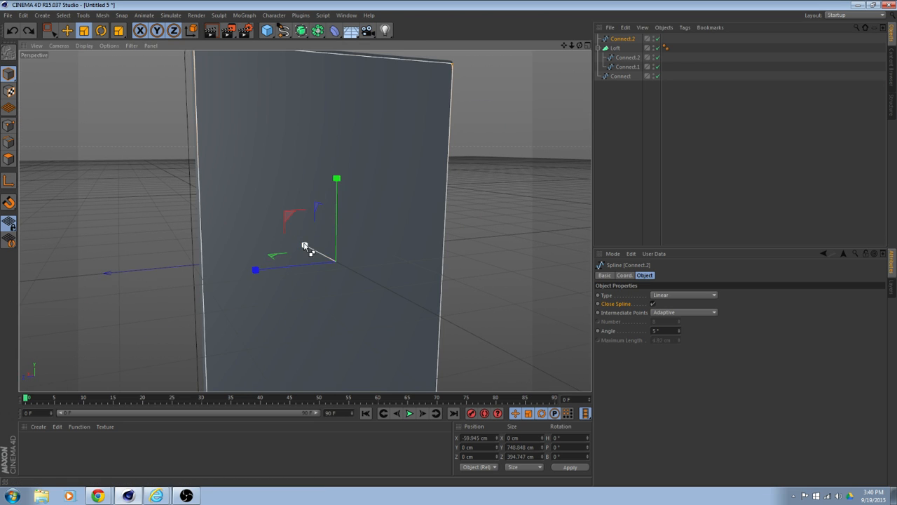
pyautogui.moveTo(287, 214); pyautogui.dragTo(449, 269)
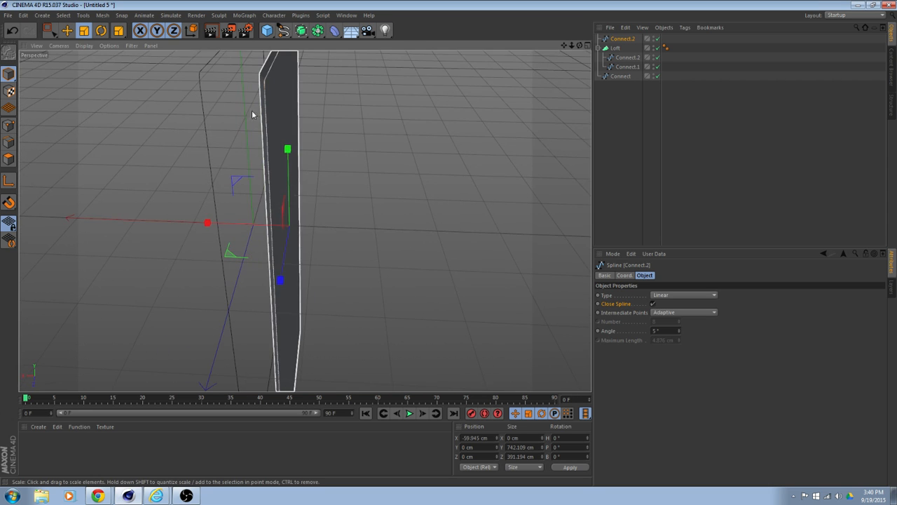
# - Move the smaller spline copy along X to about -62 cm and place it first inside the Loft
pyautogui.click(69, 32)
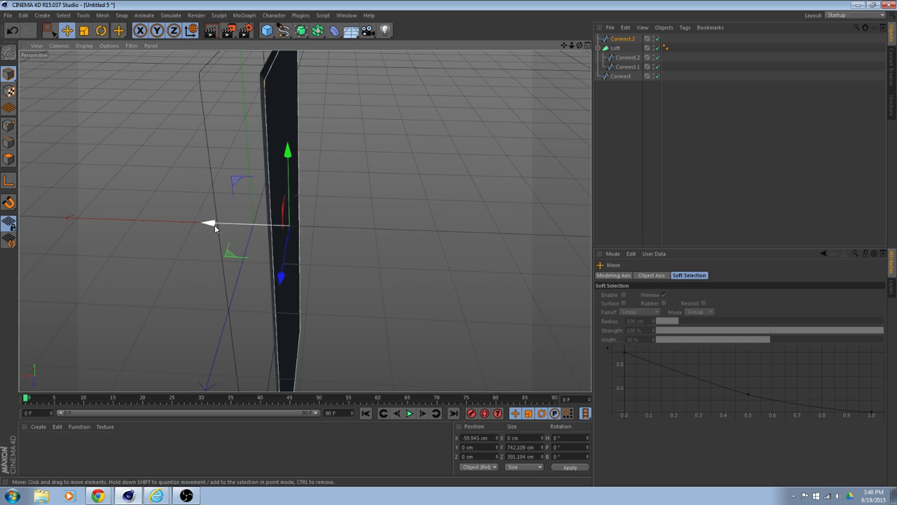
pyautogui.moveTo(215, 228); pyautogui.dragTo(214, 224)
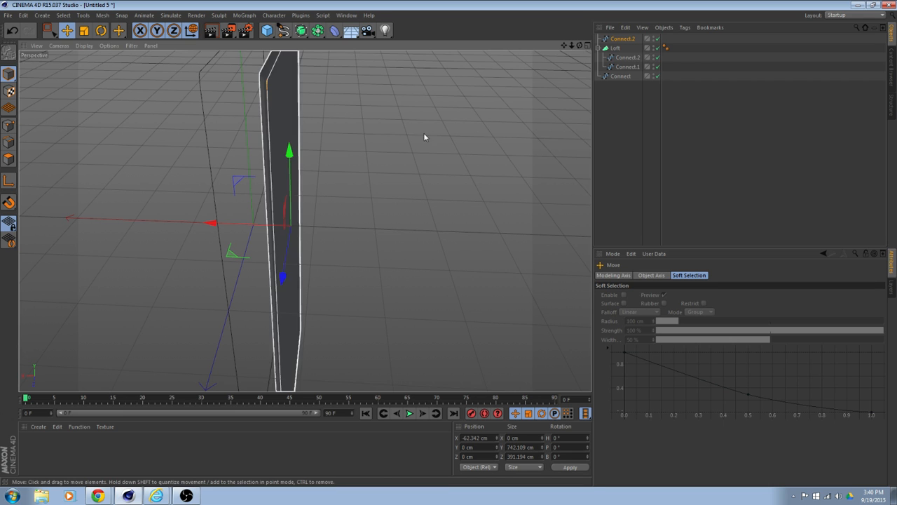
pyautogui.moveTo(621, 54); pyautogui.dragTo(622, 55)
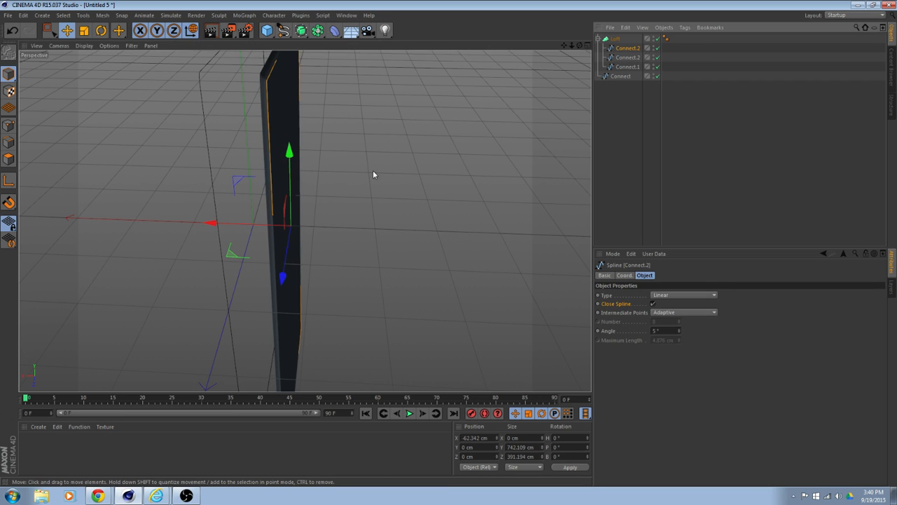
pyautogui.keyDown('alt'); pyautogui.moveTo(373, 175); pyautogui.dragTo(611, 118); pyautogui.keyUp('alt')
pyautogui.click(626, 59)
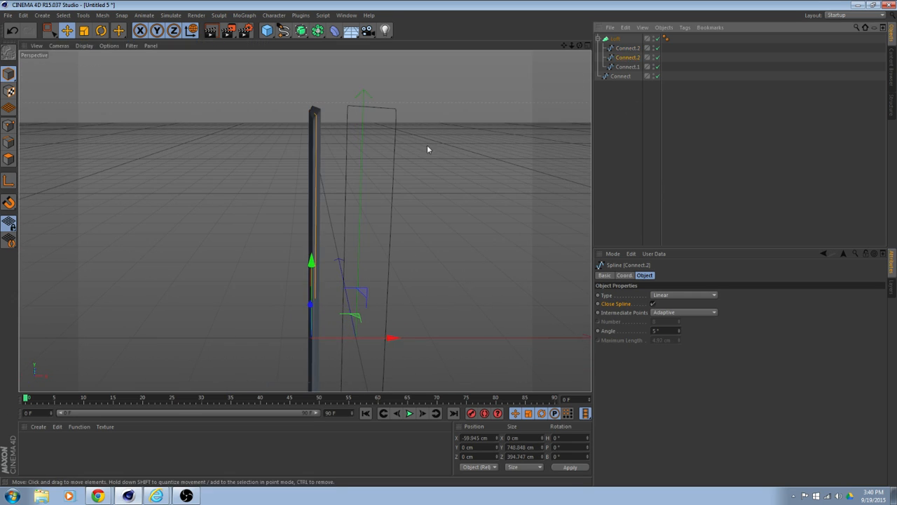
pyautogui.keyDown('alt'); pyautogui.moveTo(319, 231); pyautogui.dragTo(386, 245); pyautogui.keyUp('alt')
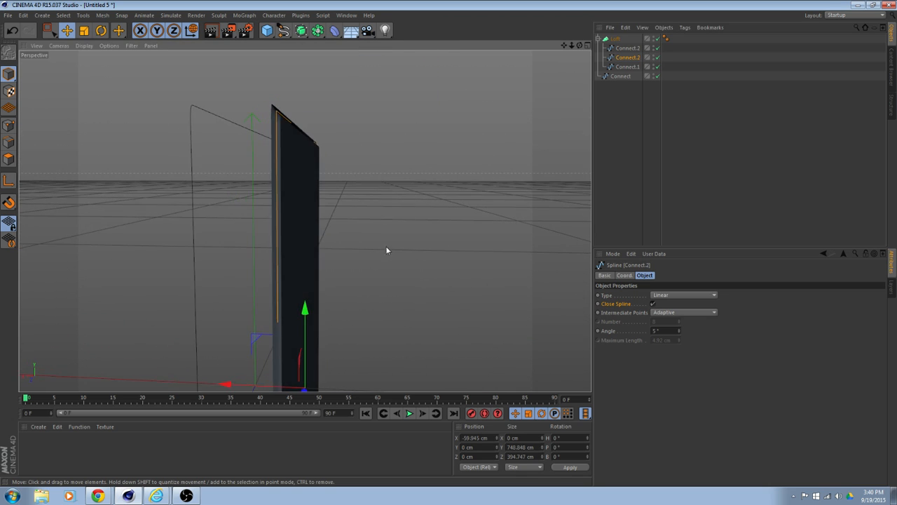
pyautogui.click(84, 31)
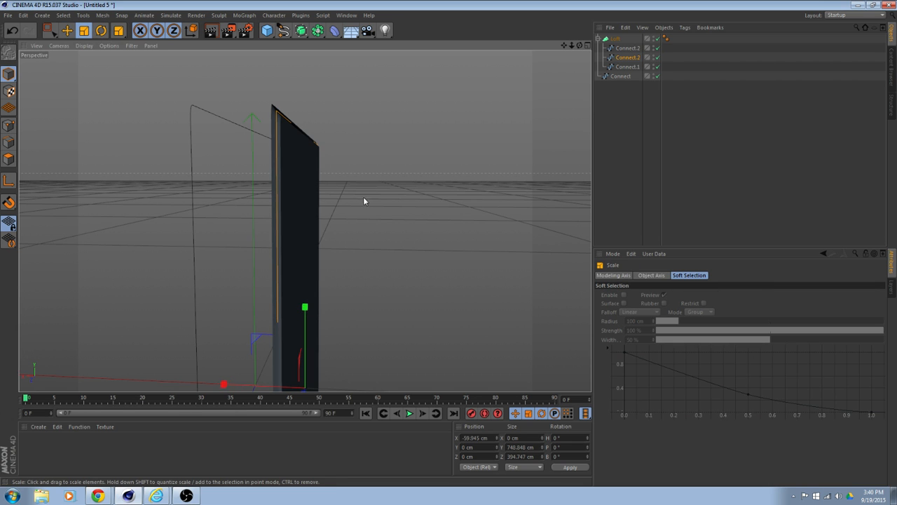
pyautogui.keyDown('alt'); pyautogui.moveTo(365, 201); pyautogui.dragTo(274, 301); pyautogui.keyUp('alt')
pyautogui.keyDown('alt'); pyautogui.moveTo(274, 301); pyautogui.dragTo(169, 309); pyautogui.keyUp('alt')
# - Try a Fillet Cap with a 2 cm radius on the start of the Loft
pyautogui.click(615, 39)
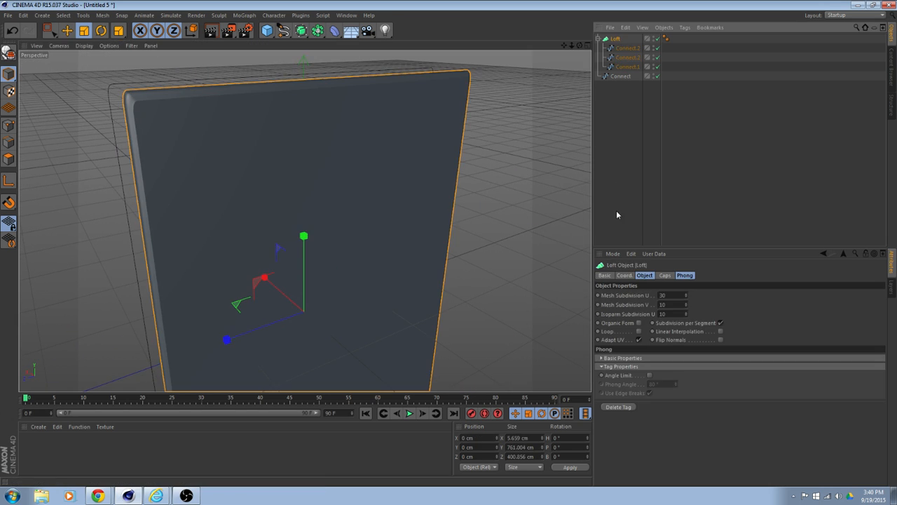
pyautogui.click(665, 276)
pyautogui.click(658, 296)
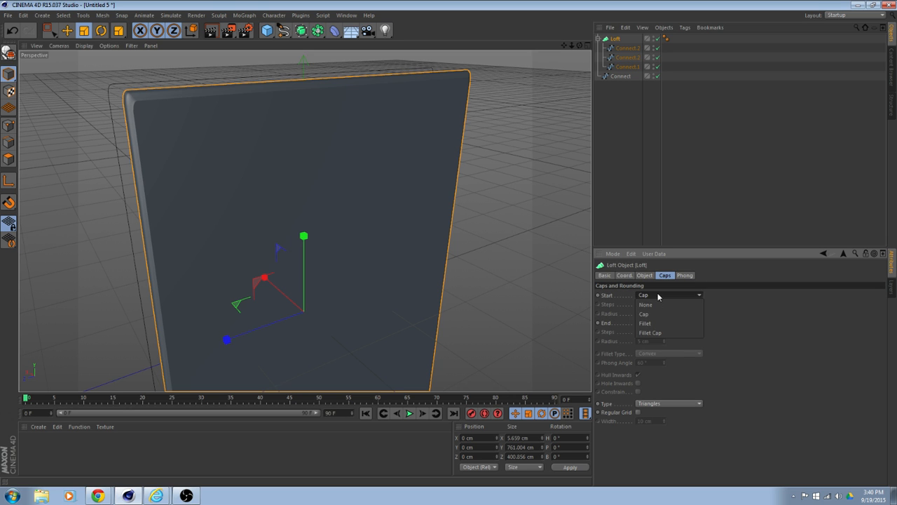
pyautogui.click(658, 333)
pyautogui.keyDown('alt'); pyautogui.moveTo(447, 244); pyautogui.dragTo(512, 240); pyautogui.keyUp('alt')
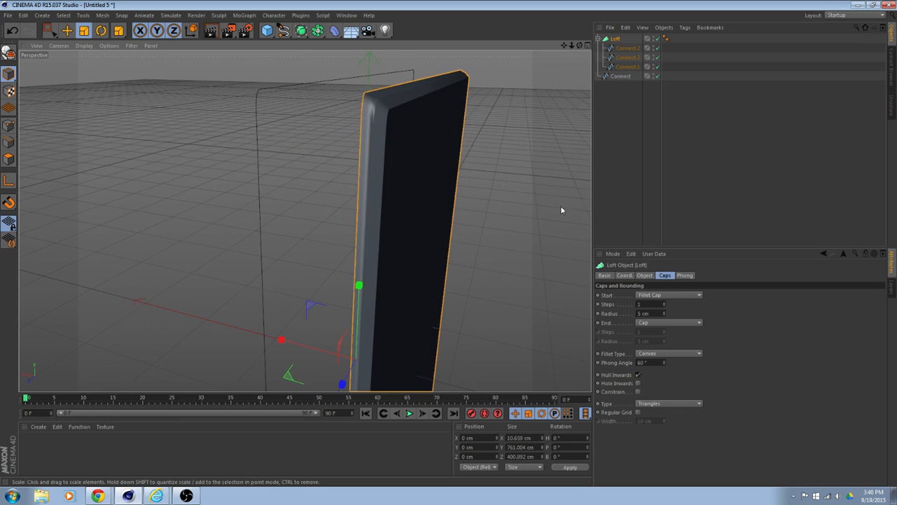
pyautogui.keyDown('alt'); pyautogui.moveTo(562, 208); pyautogui.dragTo(448, 242); pyautogui.keyUp('alt')
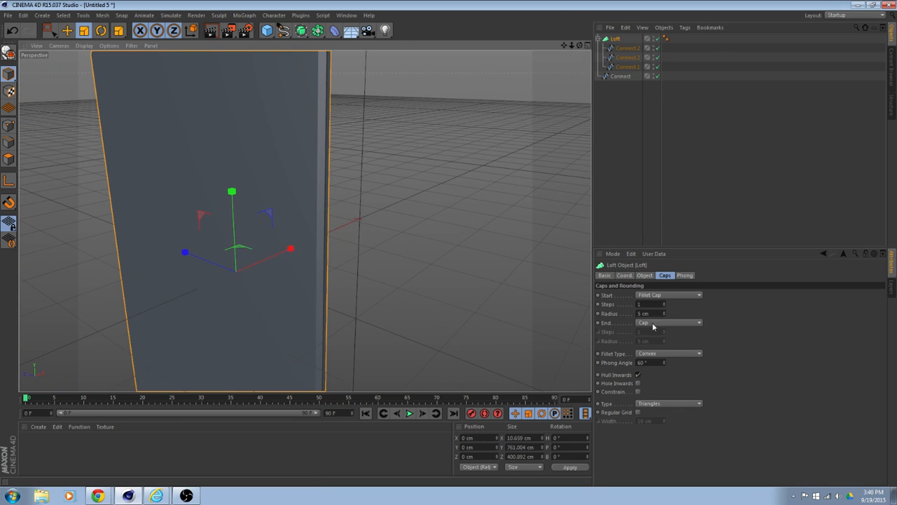
pyautogui.click(665, 316)
pyautogui.click(664, 315)
pyautogui.click(665, 316)
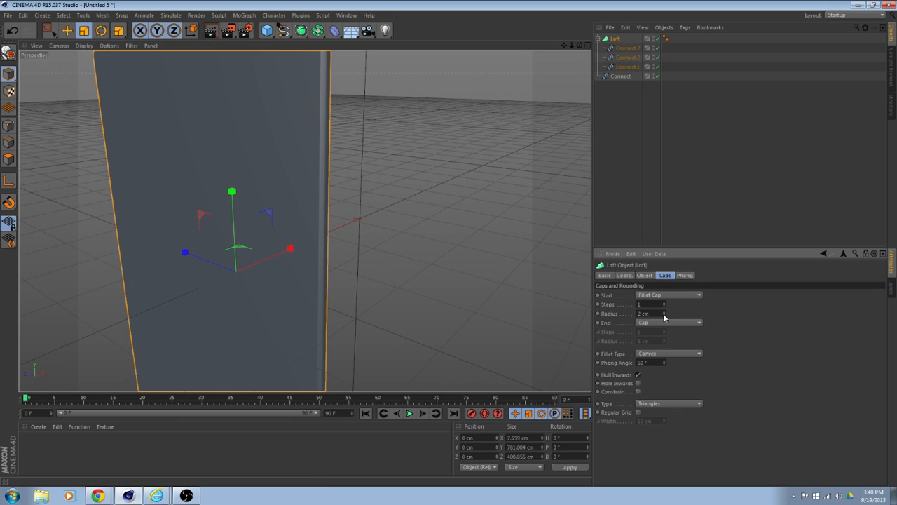
pyautogui.keyDown('alt'); pyautogui.moveTo(554, 282); pyautogui.dragTo(448, 271); pyautogui.keyUp('alt')
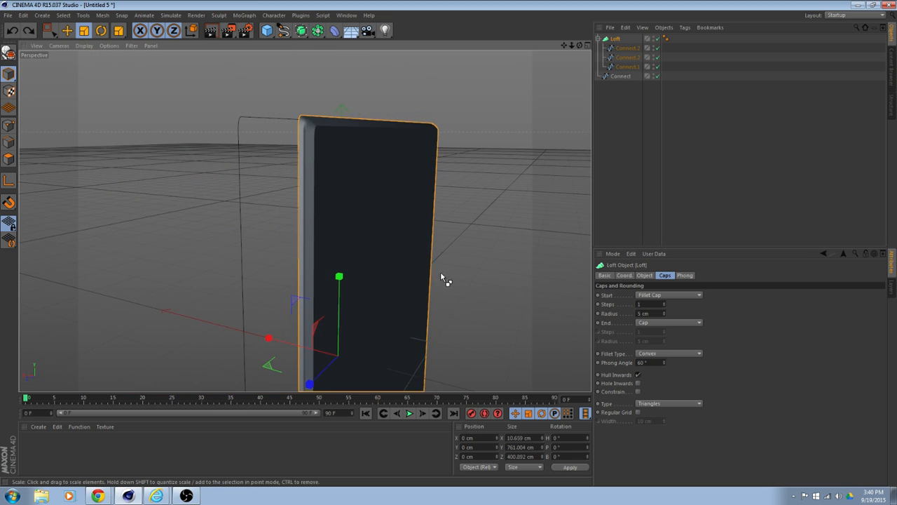
# - Undo the Loft's cap changes and the creation of the smaller Connect.2 spline copy
pyautogui.click(440, 271)
pyautogui.hotkey('ctrl', 'z')
pyautogui.hotkey('ctrl', 'z')
pyautogui.hotkey('ctrl', 'z')
pyautogui.hotkey('ctrl', 'z')
pyautogui.hotkey('ctrl', 'z')
pyautogui.hotkey('ctrl', 'z')
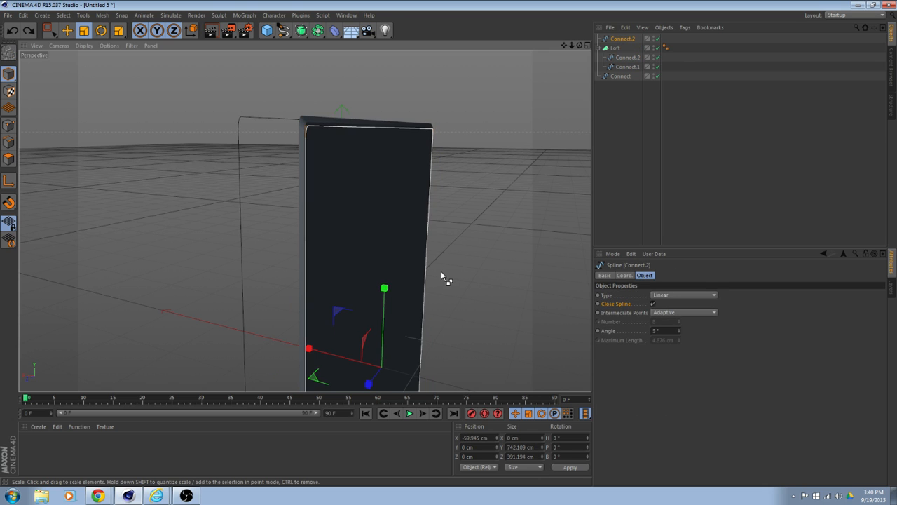
pyautogui.hotkey('ctrl', 'z')
pyautogui.hotkey('ctrl', 'z')
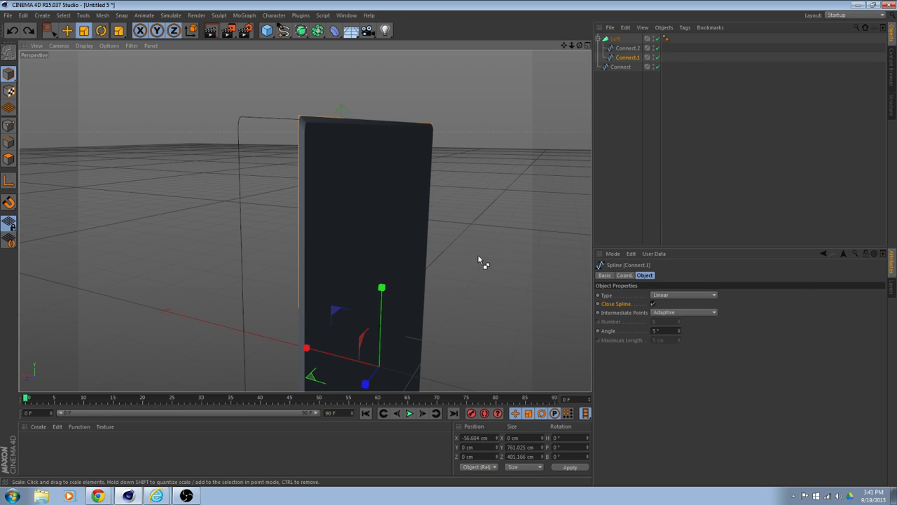
# - Take Connect.1 and Connect.2 out of the Loft, and place the Connect and Connect.1 splines inside it instead
pyautogui.moveTo(631, 59); pyautogui.dragTo(628, 72)
pyautogui.click(624, 58)
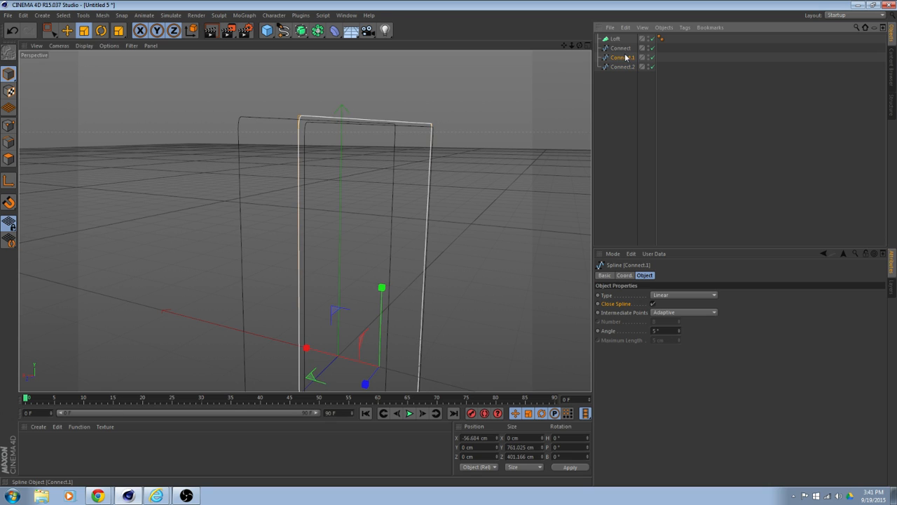
pyautogui.click(622, 48)
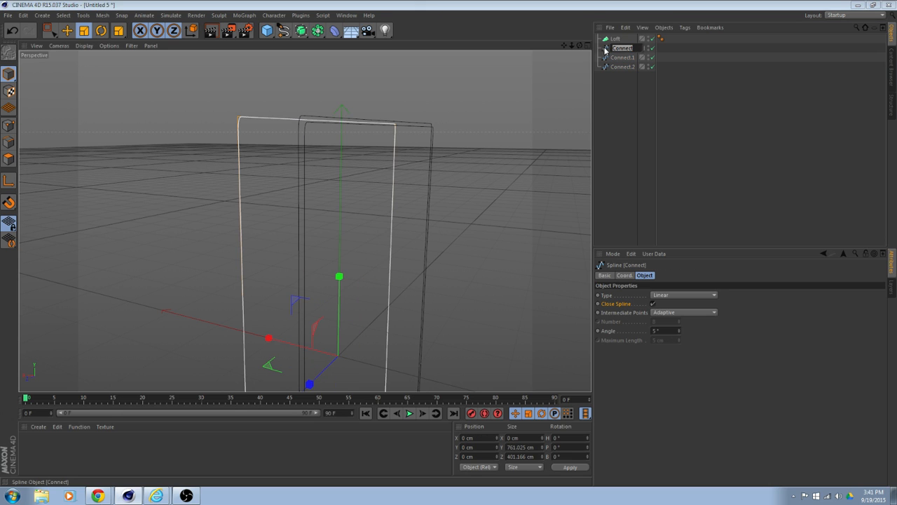
pyautogui.keyDown('shift'); pyautogui.click(624, 58); pyautogui.keyUp('shift')
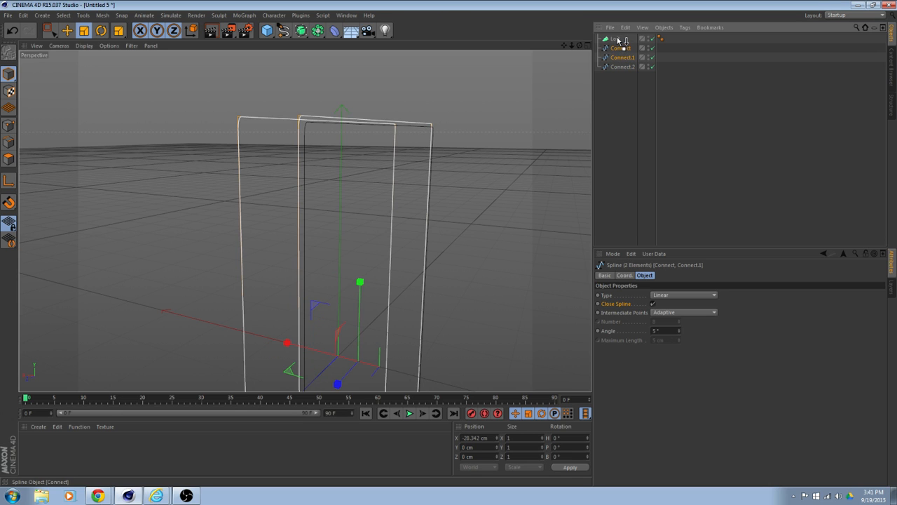
pyautogui.moveTo(620, 40); pyautogui.dragTo(617, 40)
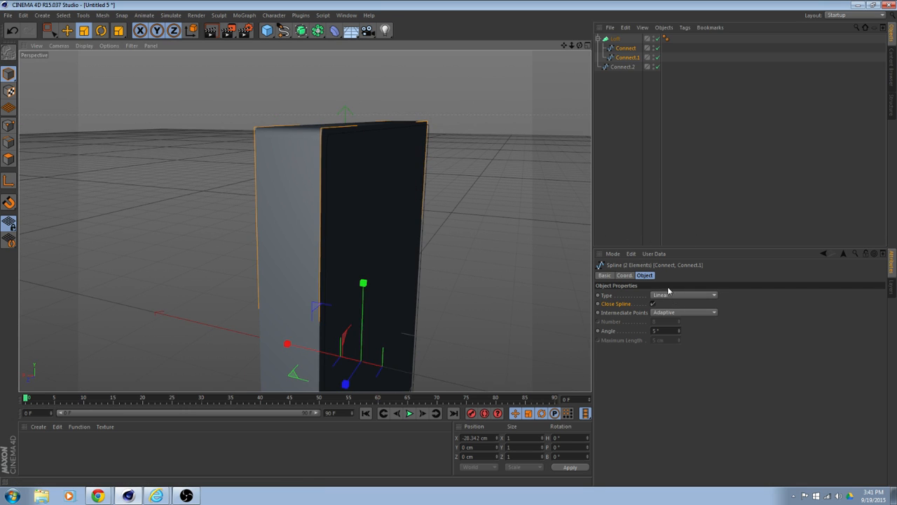
pyautogui.moveTo(446, 208)
pyautogui.keyDown('alt'); pyautogui.mouseDown()
pyautogui.moveTo(360, 198)
pyautogui.moveTo(433, 207)
pyautogui.mouseUp(); pyautogui.keyUp('alt')
# - Set both the start and end caps of the Loft to Fillet Cap
pyautogui.click(615, 39)
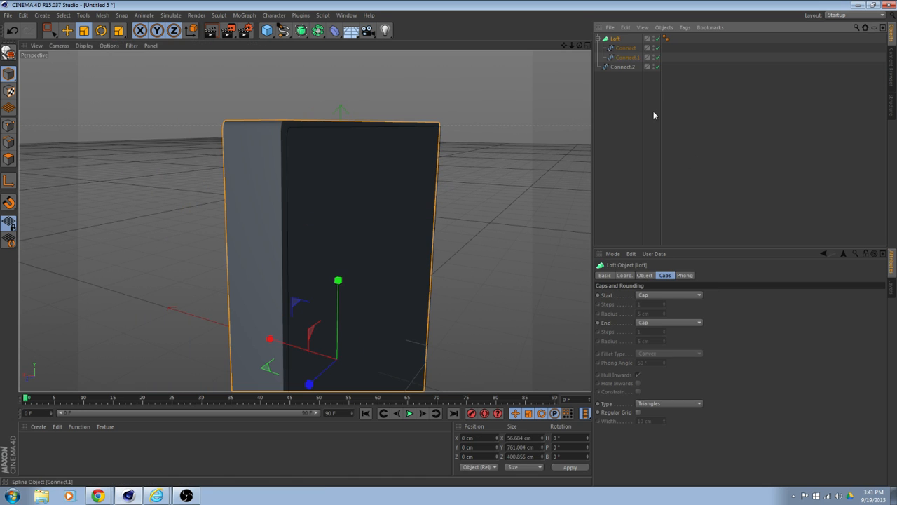
pyautogui.click(660, 295)
pyautogui.click(661, 332)
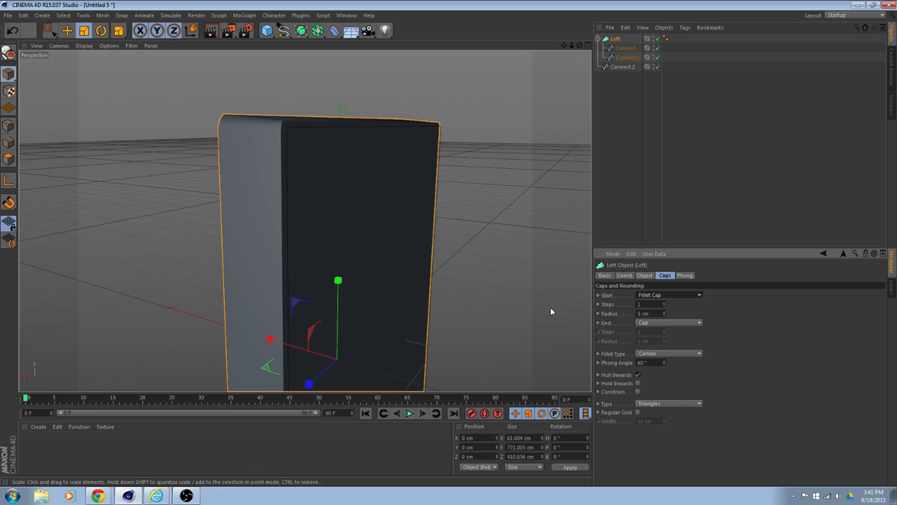
pyautogui.click(657, 352)
pyautogui.click(665, 344)
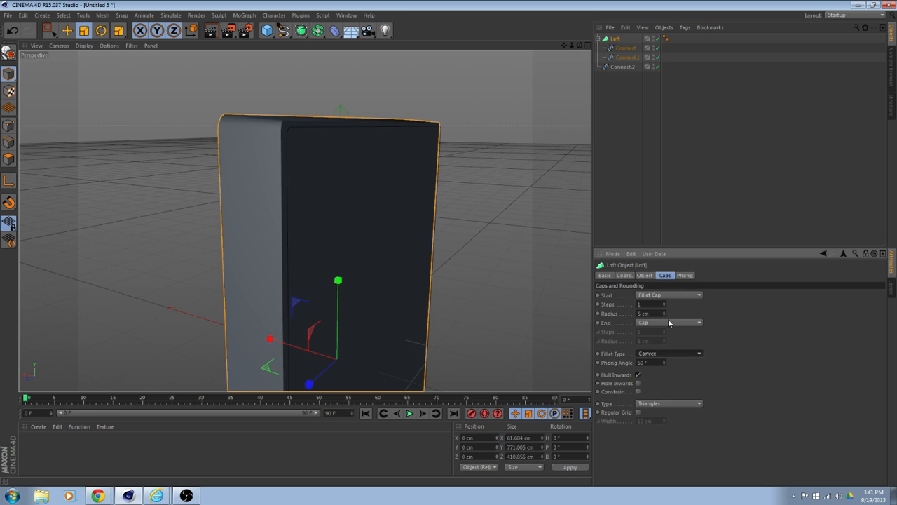
pyautogui.click(671, 323)
pyautogui.click(665, 359)
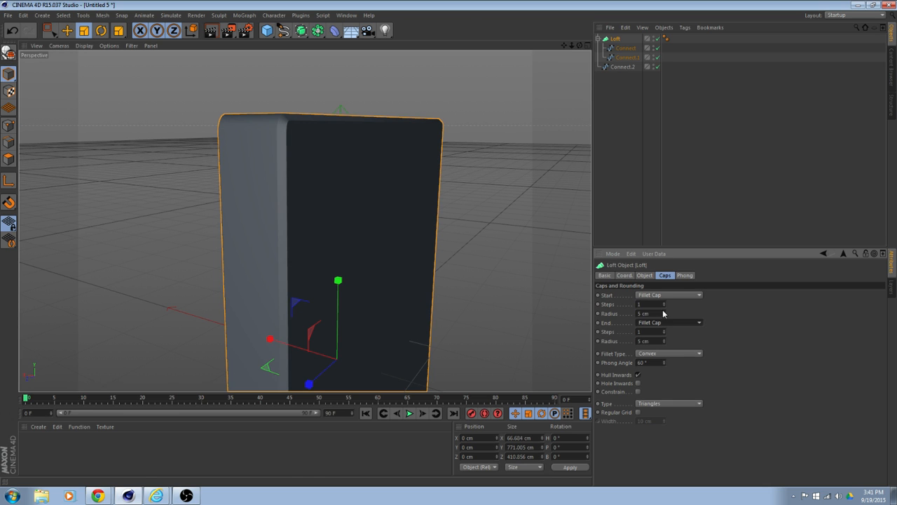
# - Set the Loft's fillet steps to 5 for the start cap and 4 for the end cap
pyautogui.keyDown('alt'); pyautogui.moveTo(533, 277); pyautogui.dragTo(412, 276); pyautogui.keyUp('alt')
pyautogui.click(664, 302)
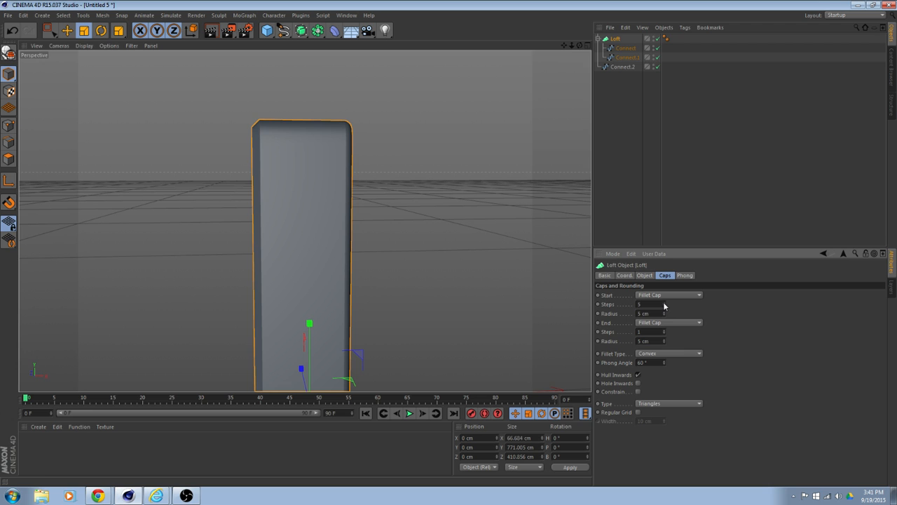
pyautogui.click(664, 332)
pyautogui.click(664, 333)
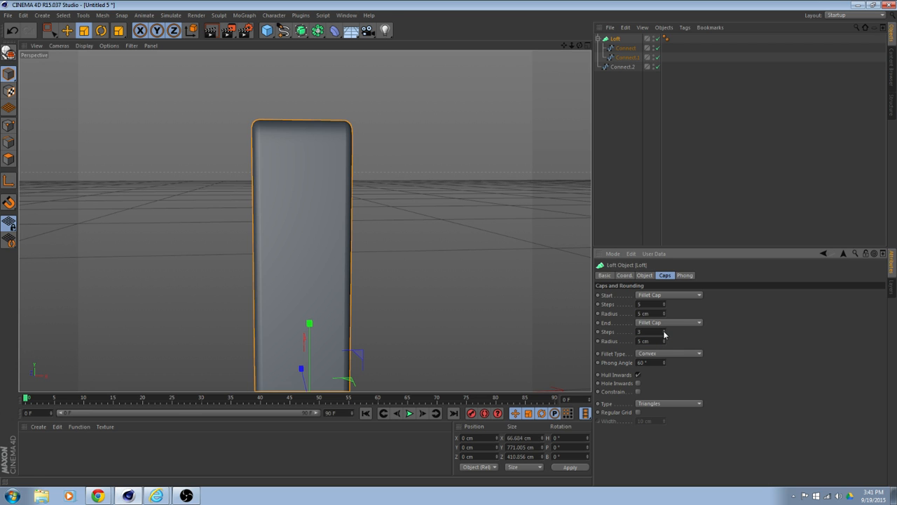
pyautogui.keyDown('alt'); pyautogui.moveTo(330, 242); pyautogui.dragTo(590, 282); pyautogui.keyUp('alt')
pyautogui.keyDown('alt'); pyautogui.moveTo(590, 282); pyautogui.dragTo(323, 282, button='right'); pyautogui.keyUp('alt')
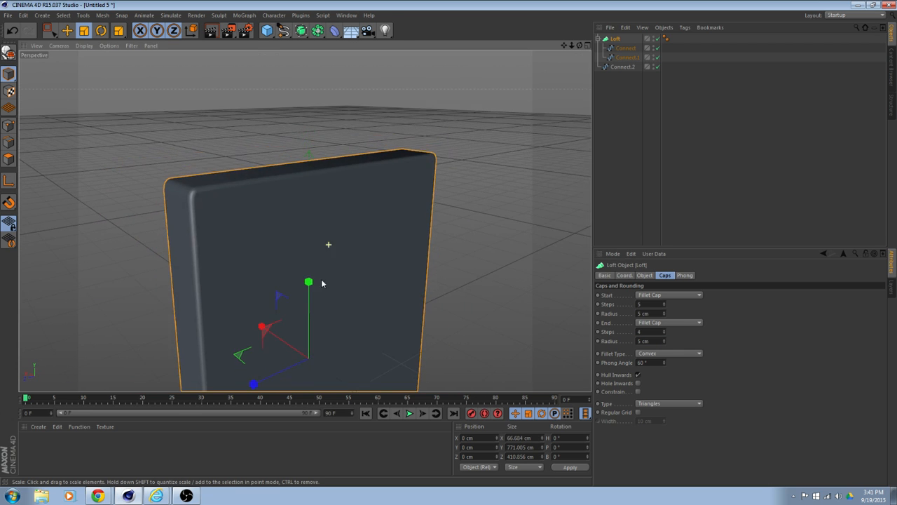
pyautogui.keyDown('alt'); pyautogui.moveTo(323, 282); pyautogui.dragTo(330, 200, button='middle'); pyautogui.keyUp('alt')
pyautogui.keyDown('alt'); pyautogui.moveTo(329, 201); pyautogui.dragTo(298, 185); pyautogui.keyUp('alt')
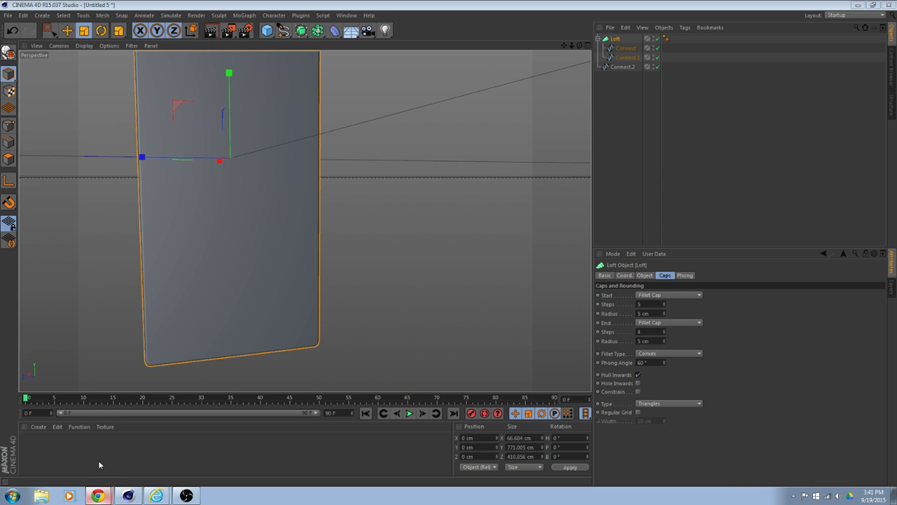
# - Switch to Chrome to examine the body edges in the reference cell phone photo, and return to Cinema 4D
pyautogui.hotkey('alt', 'Tab')
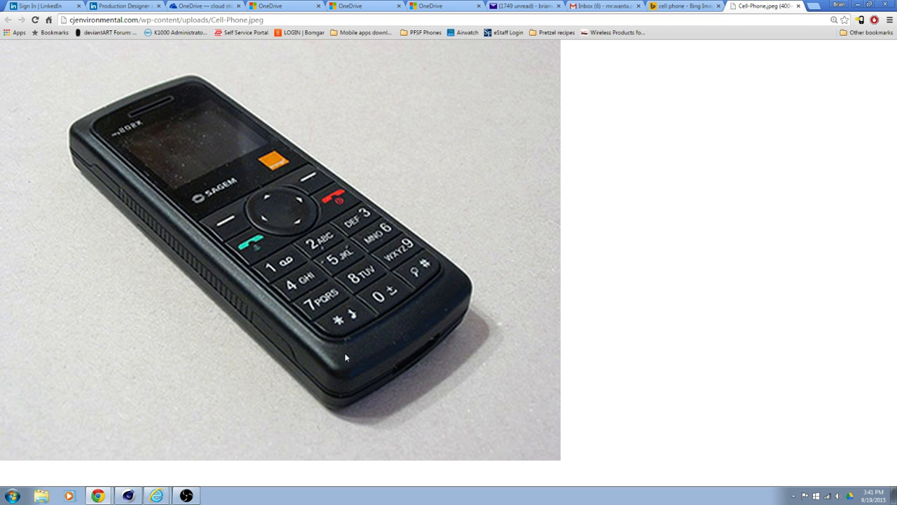
pyautogui.press('super')
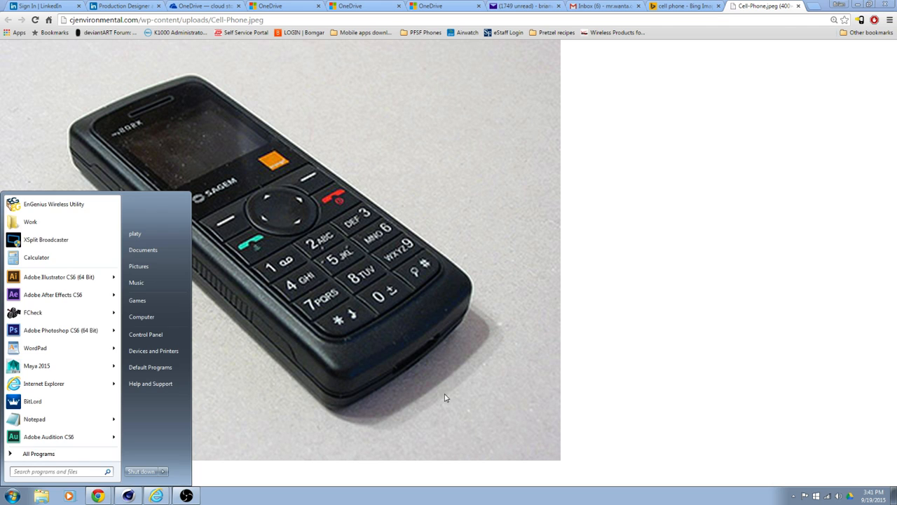
pyautogui.press('super')
pyautogui.moveTo(448, 398); pyautogui.dragTo(452, 379)
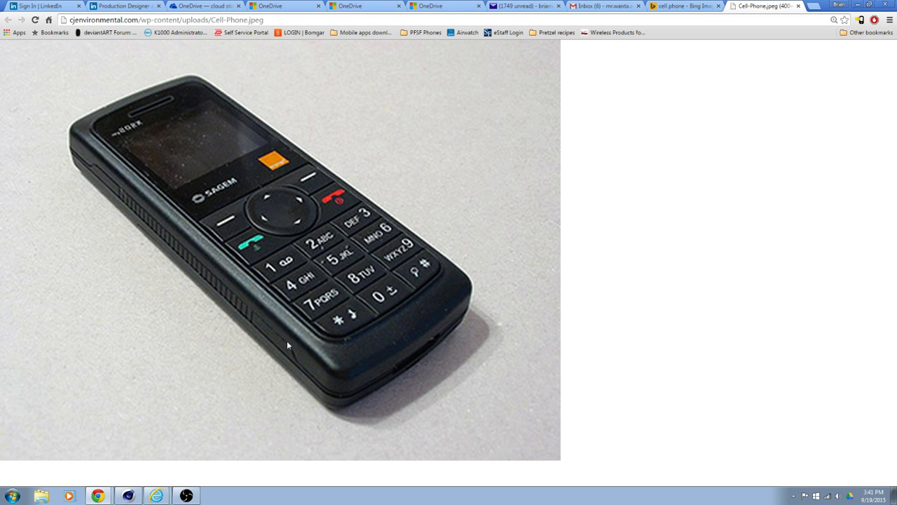
pyautogui.click(127, 496)
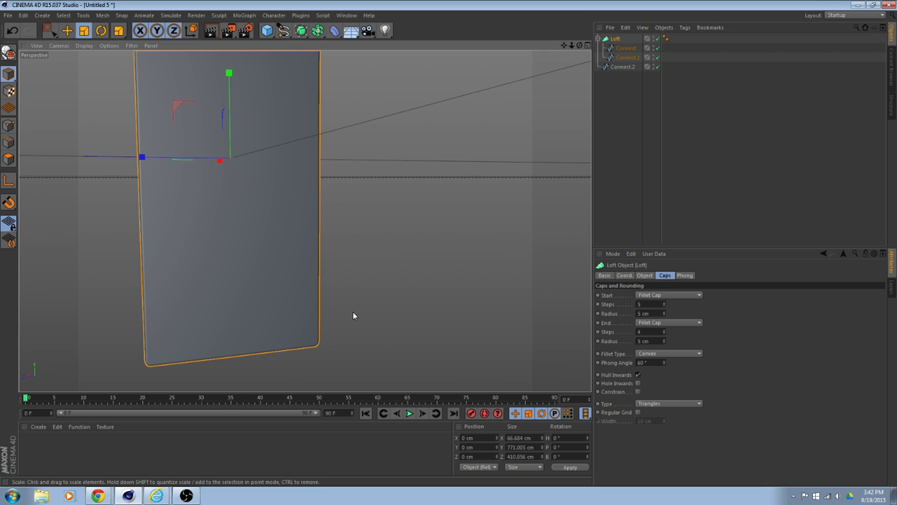
# - Collapse the Loft's hierarchy, and add an Extrude object with the Connect.2 spline placed inside it
pyautogui.keyDown('alt'); pyautogui.moveTo(352, 316); pyautogui.dragTo(575, 234); pyautogui.keyUp('alt')
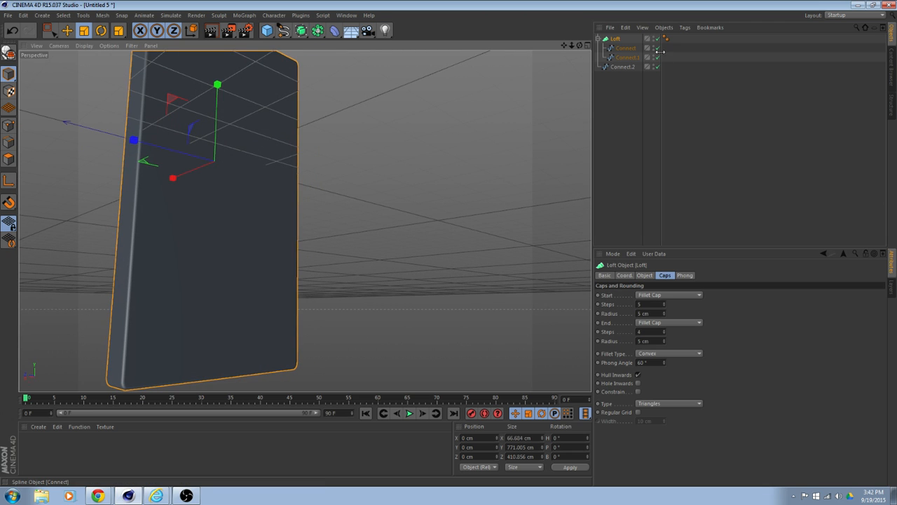
pyautogui.click(598, 39)
pyautogui.click(622, 48)
pyautogui.scroll(-4, 358, 163)
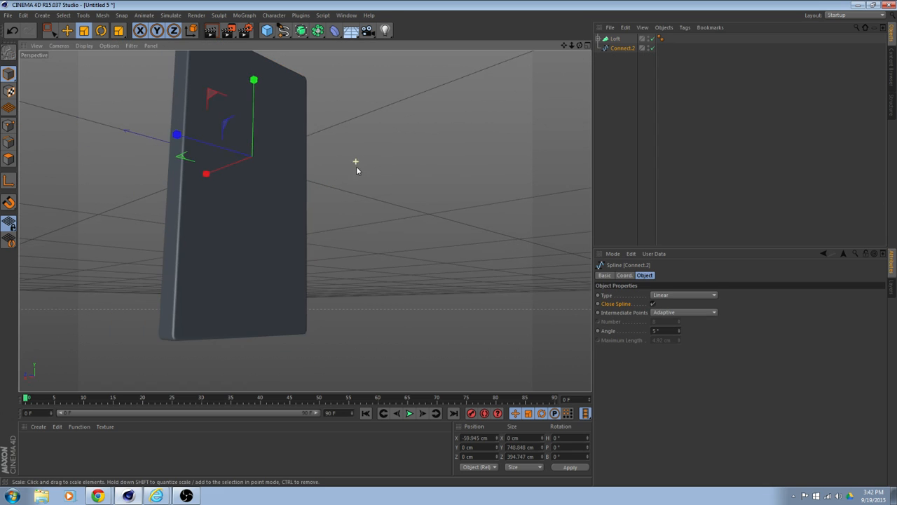
pyautogui.keyDown('alt'); pyautogui.moveTo(360, 158); pyautogui.dragTo(391, 204, button='middle'); pyautogui.keyUp('alt')
pyautogui.keyDown('alt'); pyautogui.moveTo(392, 222); pyautogui.dragTo(521, 239); pyautogui.keyUp('alt')
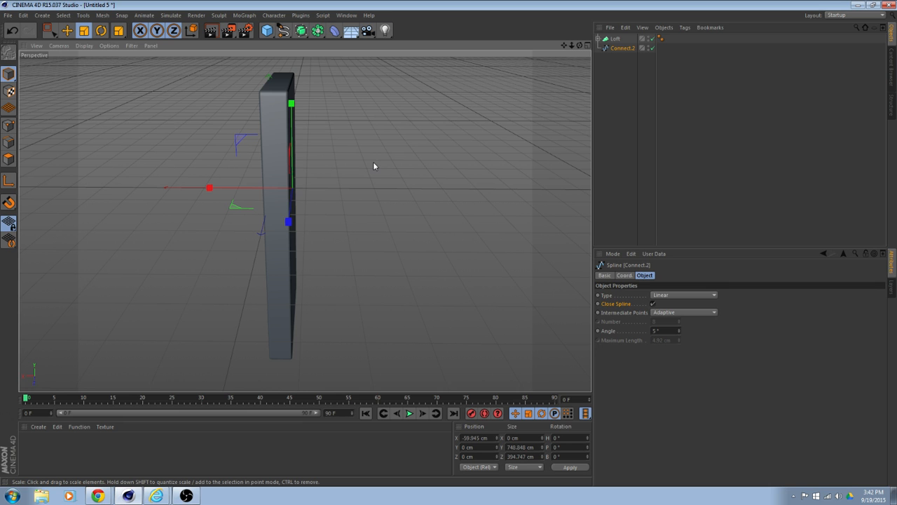
pyautogui.keyDown('alt'); pyautogui.moveTo(374, 166); pyautogui.dragTo(304, 182); pyautogui.keyUp('alt')
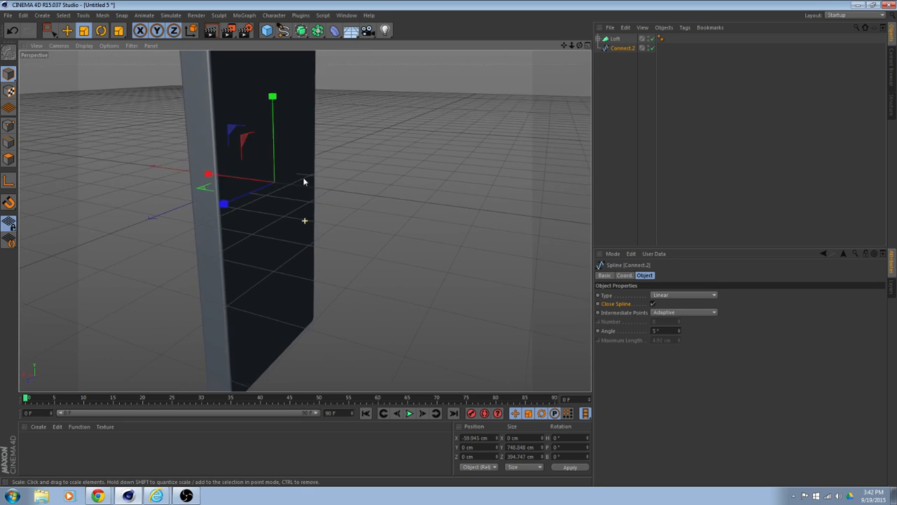
pyautogui.click(317, 33)
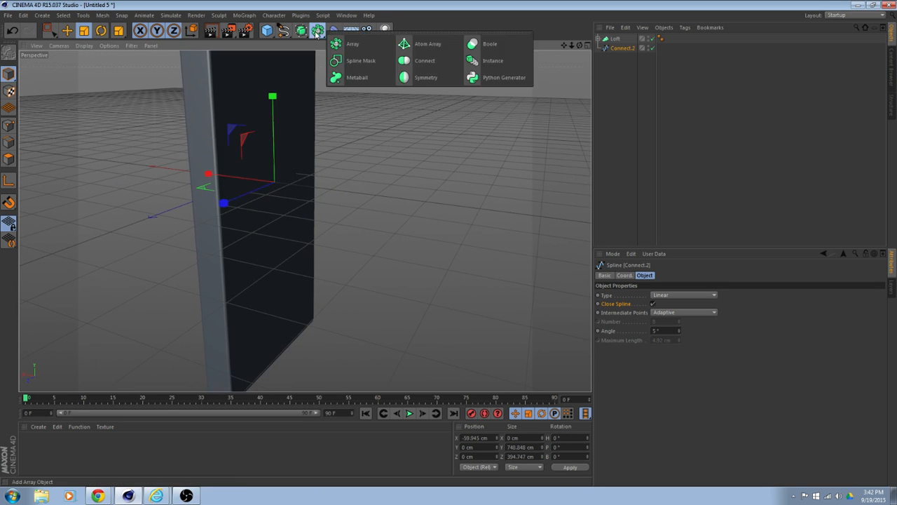
pyautogui.click(302, 31)
pyautogui.click(402, 43)
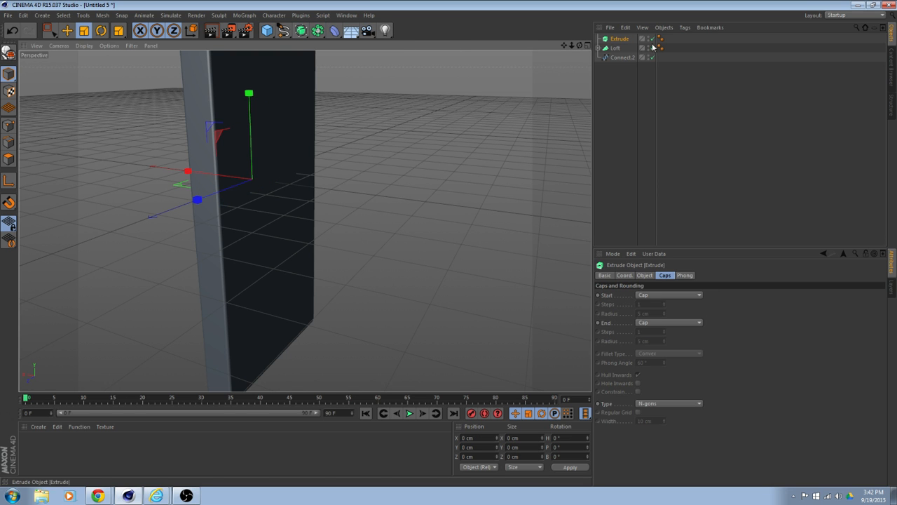
pyautogui.moveTo(622, 55); pyautogui.dragTo(620, 39)
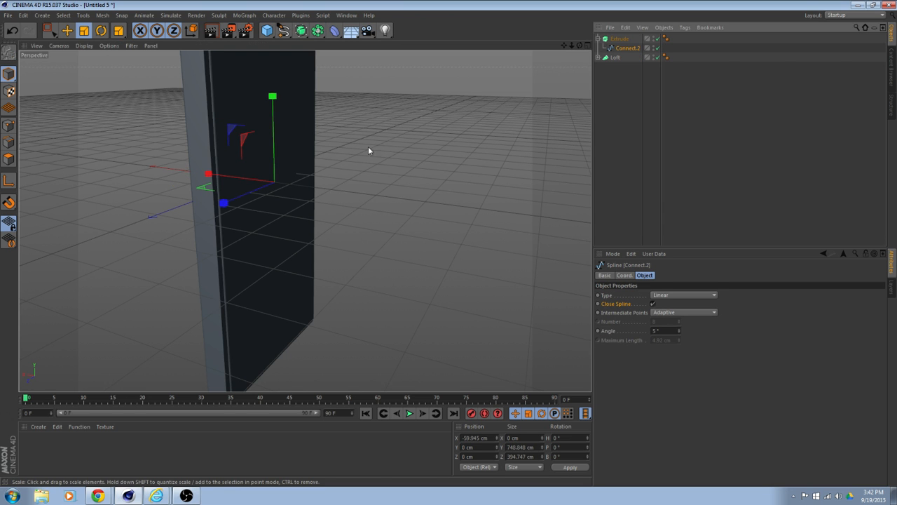
pyautogui.keyDown('alt'); pyautogui.moveTo(369, 147); pyautogui.dragTo(382, 272); pyautogui.keyUp('alt')
pyautogui.click(620, 39)
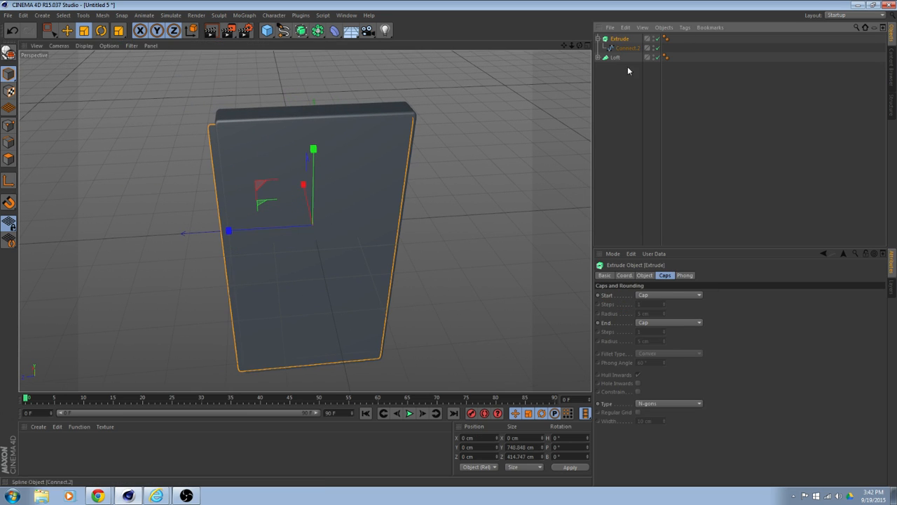
# - Set the Extrude's movement to -8 cm in X and 0 cm in Z
pyautogui.click(645, 276)
pyautogui.moveTo(738, 295); pyautogui.dragTo(737, 324)
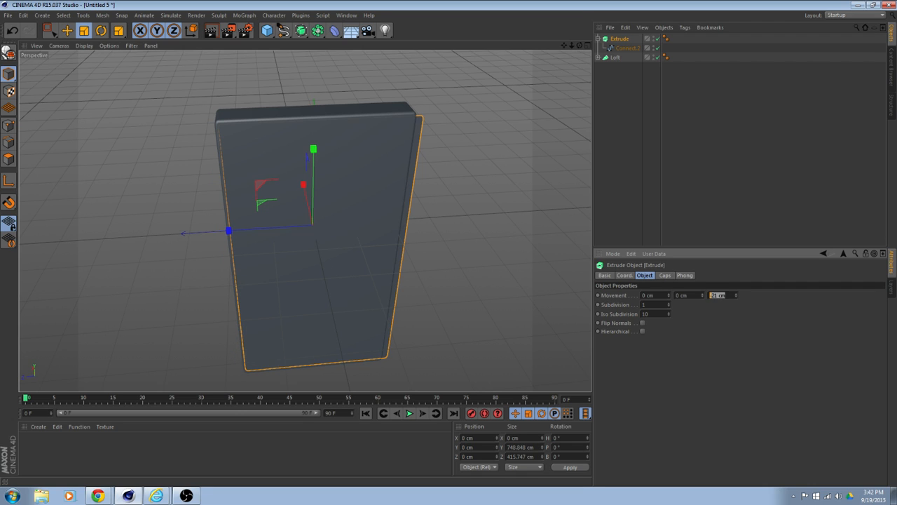
pyautogui.write('0')
pyautogui.press('Return')
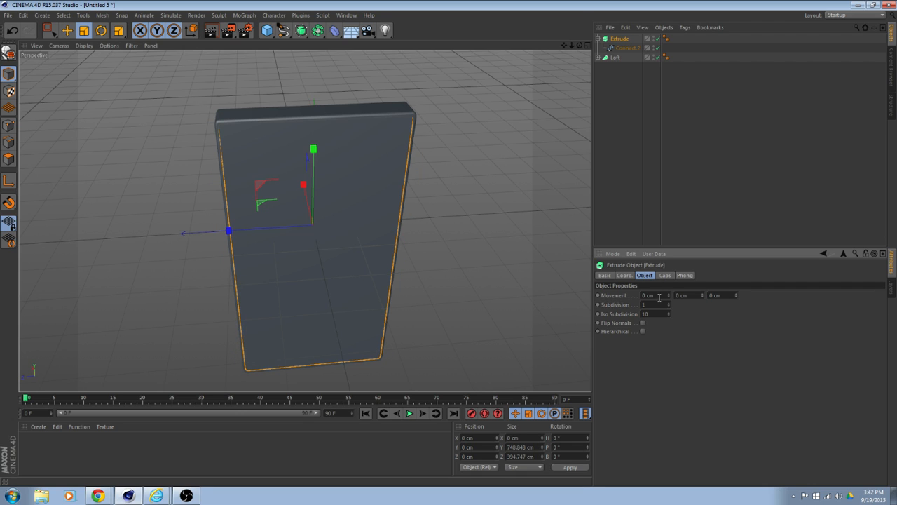
pyautogui.moveTo(669, 295); pyautogui.dragTo(669, 293)
pyautogui.moveTo(669, 295); pyautogui.dragTo(669, 317)
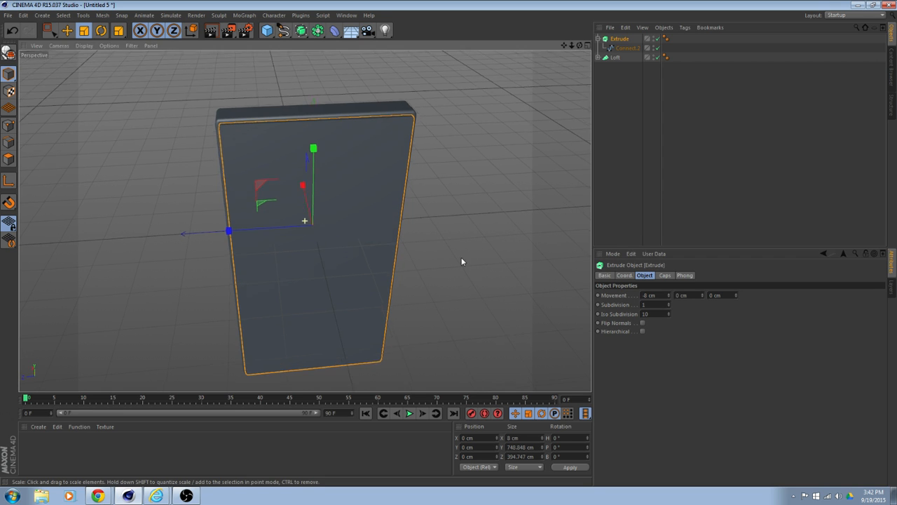
# - Scale the Connect.2 spline down to about 716.8 cm high and 377.8 cm wide
pyautogui.keyDown('alt'); pyautogui.moveTo(460, 260); pyautogui.dragTo(428, 252); pyautogui.keyUp('alt')
pyautogui.click(523, 224)
pyautogui.click(627, 48)
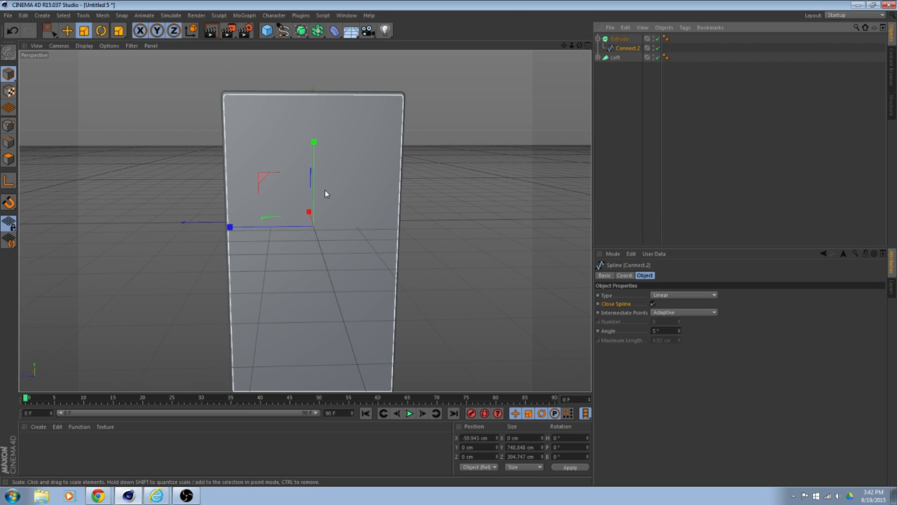
pyautogui.keyDown('alt'); pyautogui.moveTo(267, 181); pyautogui.dragTo(453, 208); pyautogui.keyUp('alt')
pyautogui.keyDown('alt'); pyautogui.moveTo(443, 166); pyautogui.dragTo(502, 220); pyautogui.keyUp('alt')
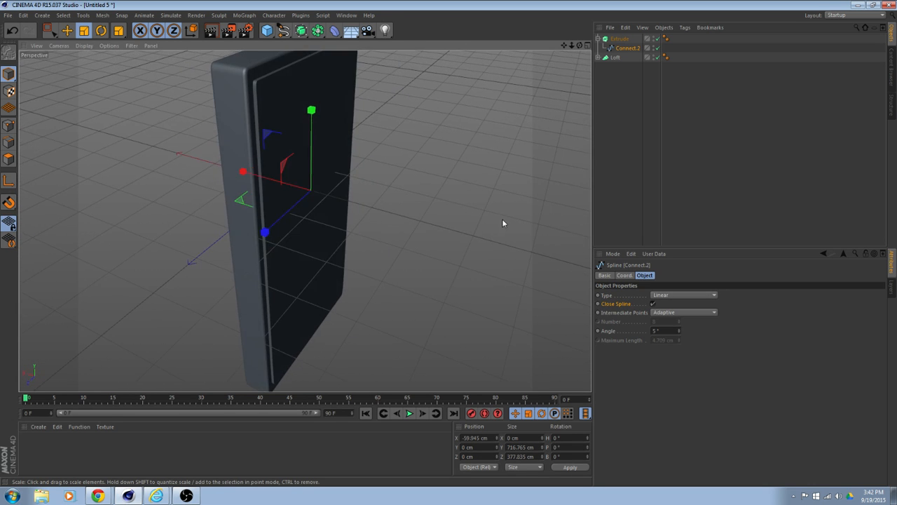
# - Review the spline's coordinates and the Extrude's cap settings, and compare the front with the cell phone photo in Chrome before returning to Cinema 4D
pyautogui.click(625, 275)
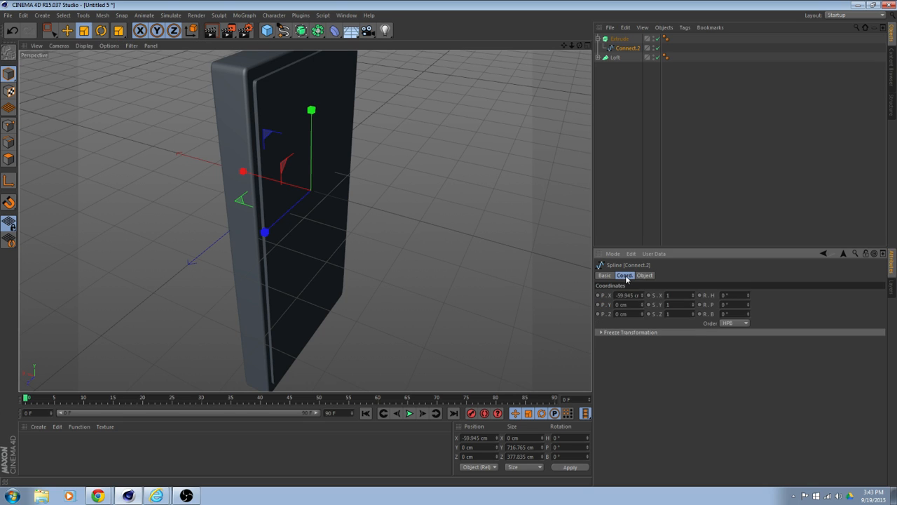
pyautogui.click(644, 276)
pyautogui.click(620, 39)
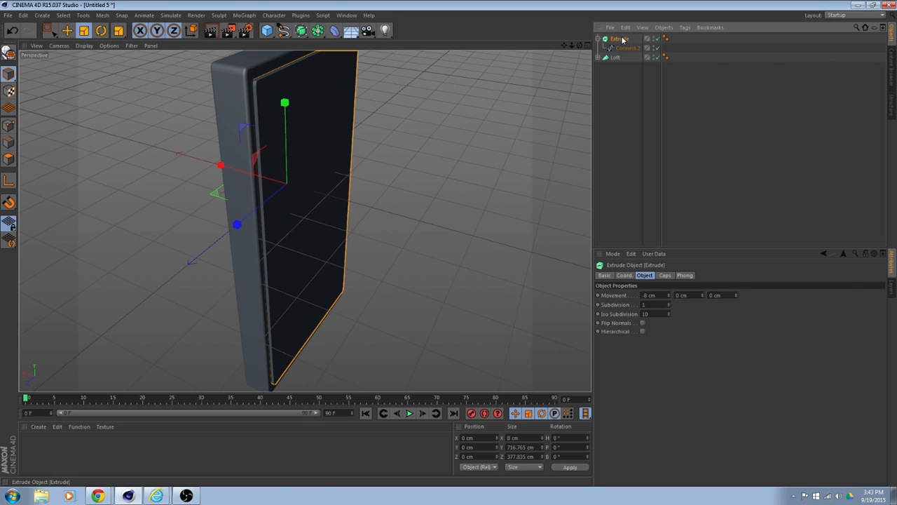
pyautogui.click(665, 275)
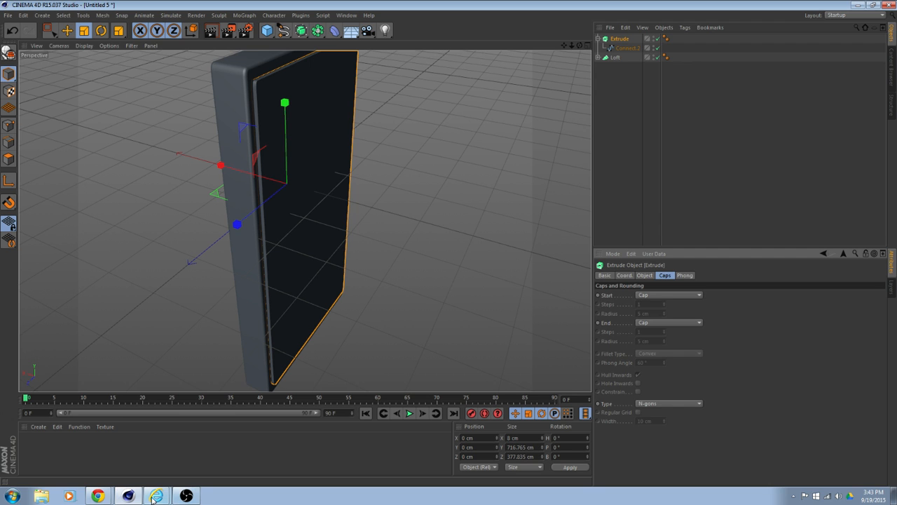
pyautogui.click(99, 497)
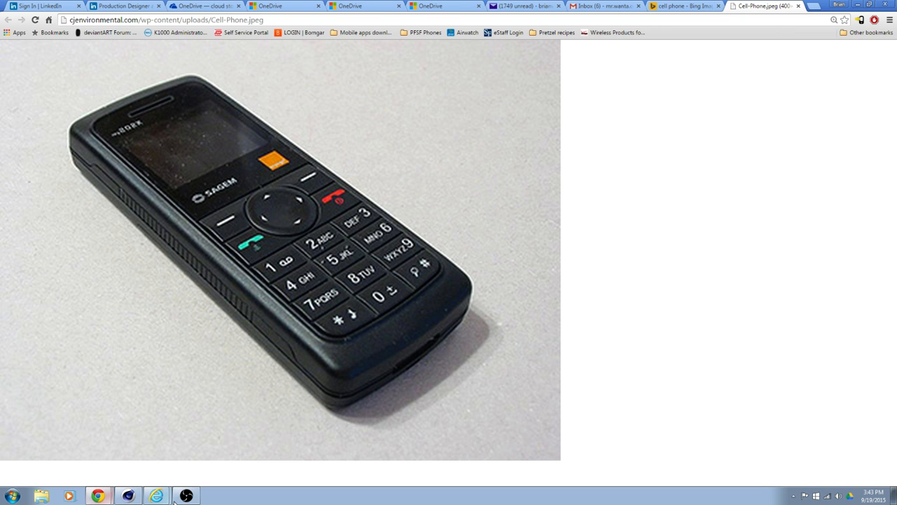
pyautogui.click(127, 496)
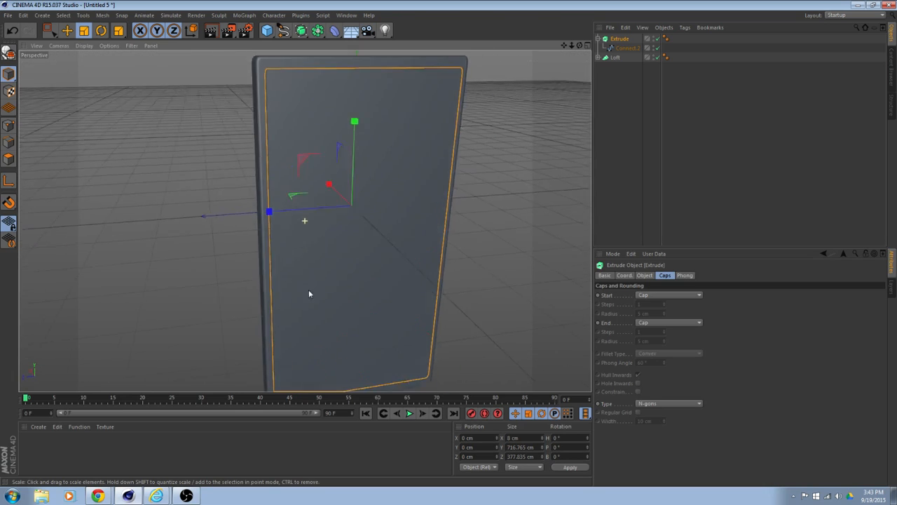
# - Take the Connect.2 spline out of the Extrude and turn off the Loft
pyautogui.keyDown('alt'); pyautogui.moveTo(308, 290); pyautogui.dragTo(398, 287); pyautogui.keyUp('alt')
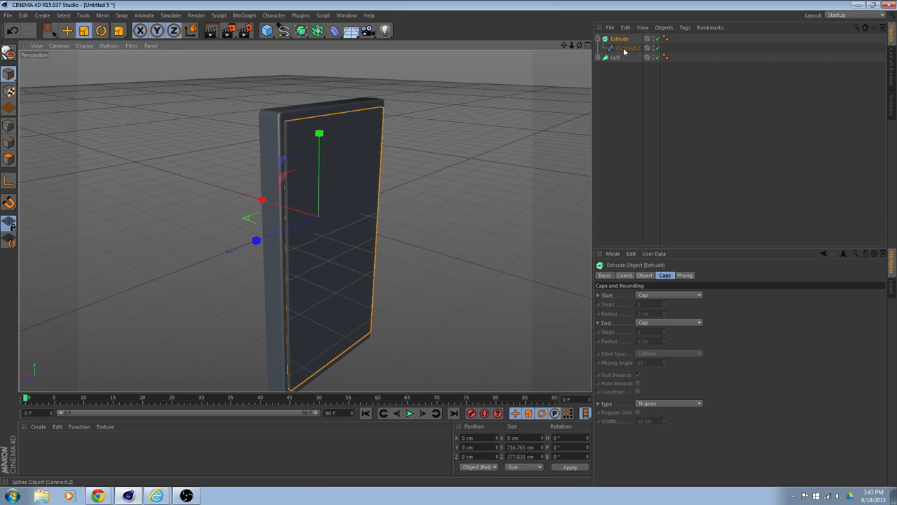
pyautogui.moveTo(623, 49); pyautogui.dragTo(619, 84)
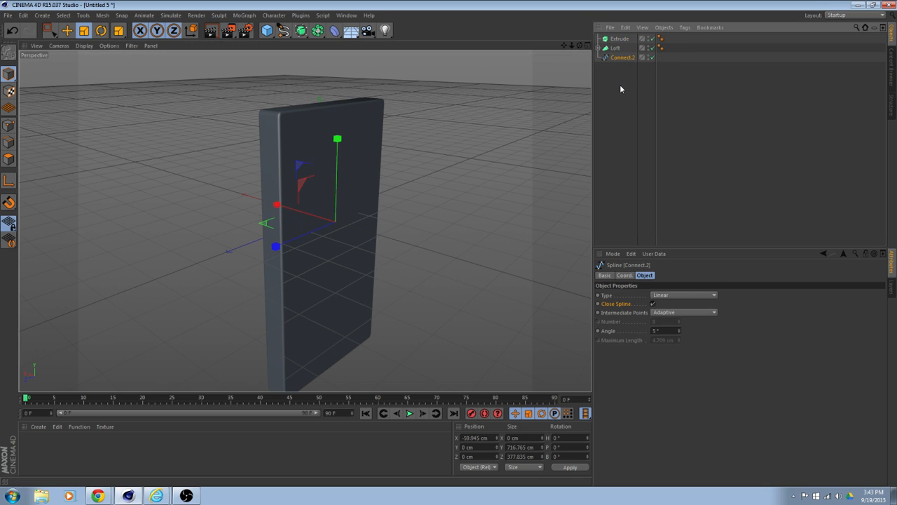
pyautogui.click(652, 47)
pyautogui.keyDown('alt'); pyautogui.moveTo(540, 91); pyautogui.dragTo(563, 109); pyautogui.keyUp('alt')
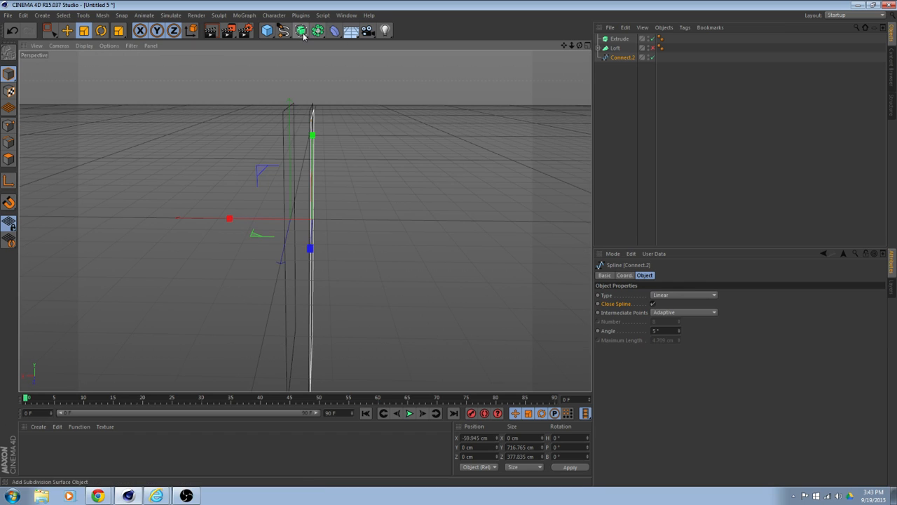
# - Paste a copy of Connect.2, move it along X to about -64.4 cm, and duplicate it in place as Connect.1
pyautogui.hotkey('ctrl', 'c')
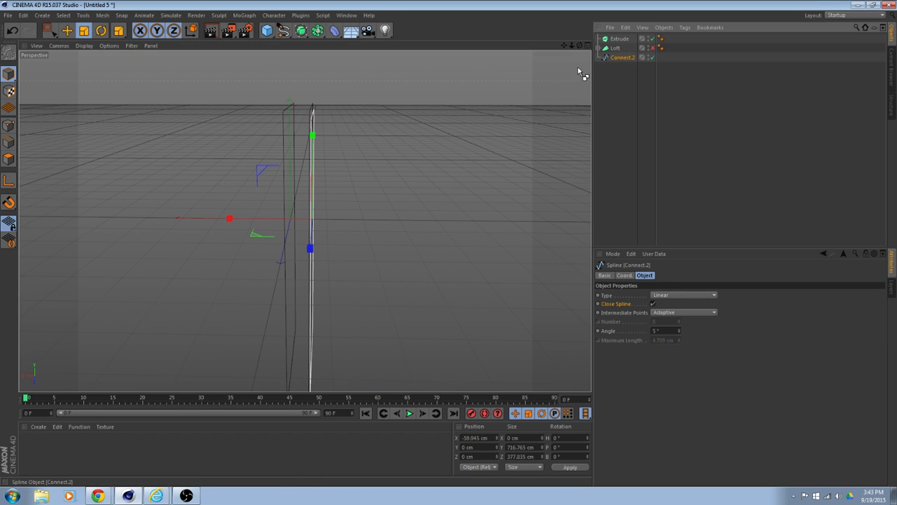
pyautogui.hotkey('ctrl', 'v')
pyautogui.scroll(2, 287, 242)
pyautogui.keyDown('alt'); pyautogui.moveTo(410, 230); pyautogui.dragTo(241, 185); pyautogui.keyUp('alt')
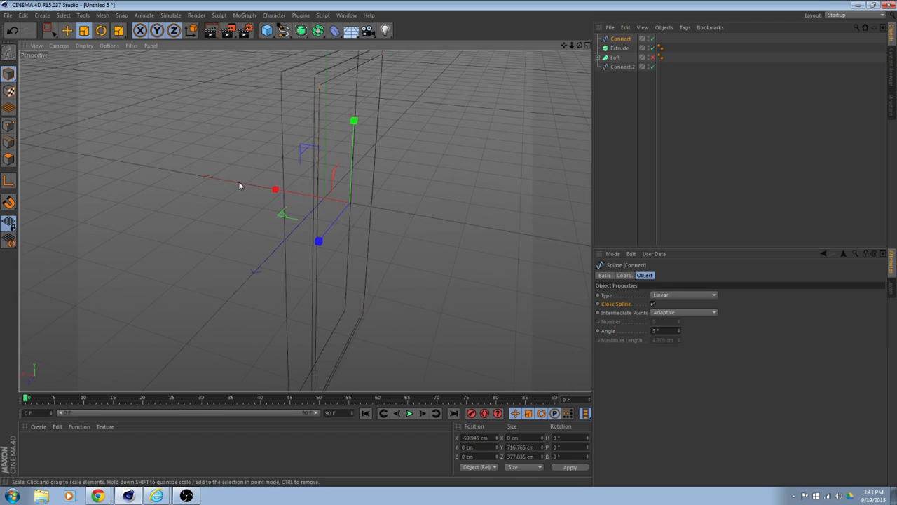
pyautogui.click(67, 32)
pyautogui.moveTo(278, 190); pyautogui.dragTo(280, 191)
pyautogui.keyDown('alt'); pyautogui.moveTo(450, 220); pyautogui.dragTo(308, 196); pyautogui.keyUp('alt')
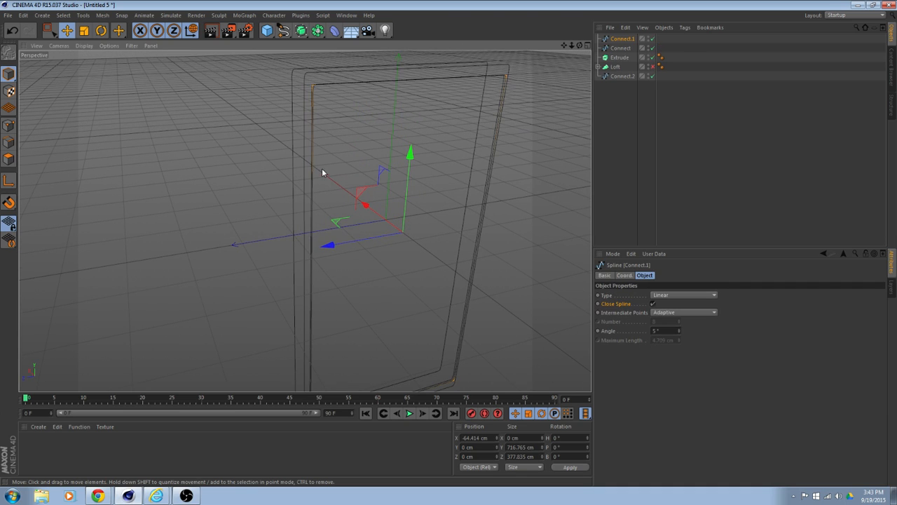
# - Scale Connect.1 uniformly in Y and Z to about 702.5 by 370.3 cm, and duplicate it in place as Connect.3
pyautogui.click(84, 31)
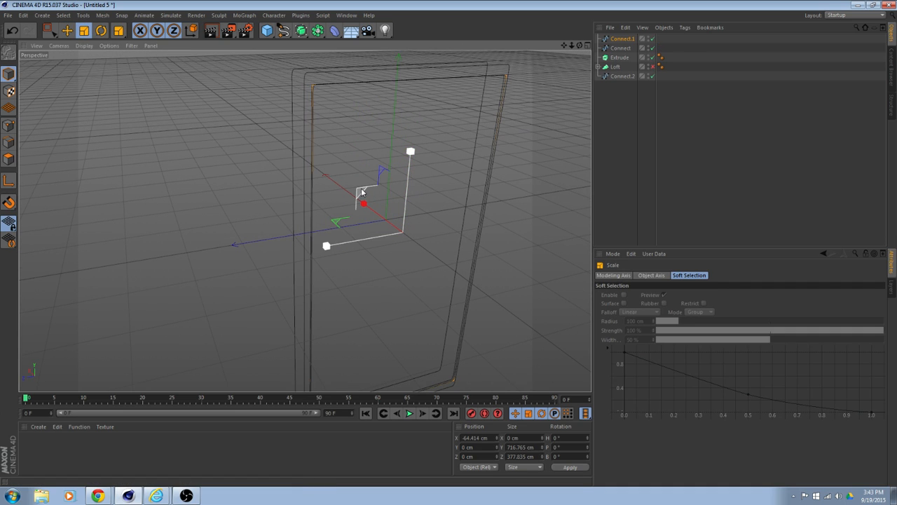
pyautogui.moveTo(363, 192); pyautogui.dragTo(352, 186)
pyautogui.moveTo(304, 187)
pyautogui.keyDown('alt'); pyautogui.mouseDown()
pyautogui.moveTo(417, 210)
pyautogui.moveTo(247, 183)
pyautogui.mouseUp(); pyautogui.keyUp('alt')
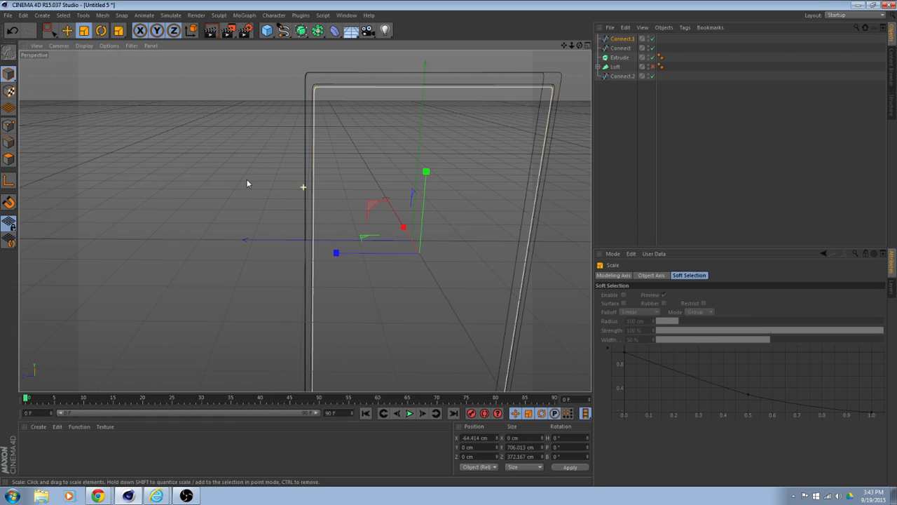
pyautogui.moveTo(376, 204); pyautogui.dragTo(373, 205)
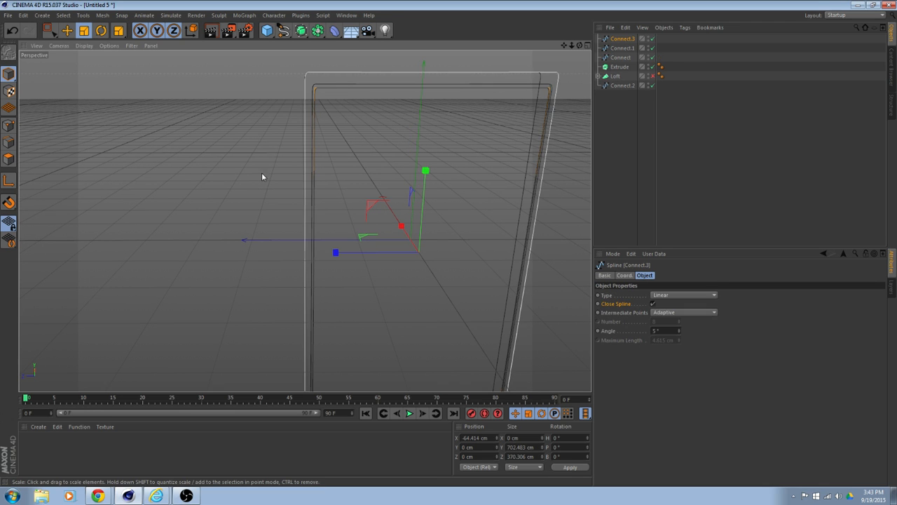
# - Move the Connect.3 spline back into the body along X to about -50.1 cm
pyautogui.click(67, 30)
pyautogui.keyDown('alt'); pyautogui.moveTo(100, 66); pyautogui.dragTo(350, 204); pyautogui.keyUp('alt')
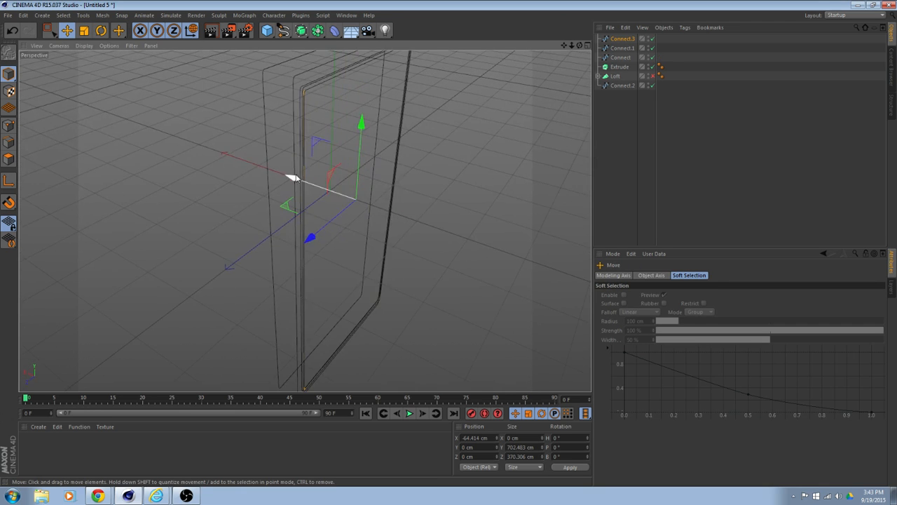
pyautogui.moveTo(295, 175); pyautogui.dragTo(317, 148)
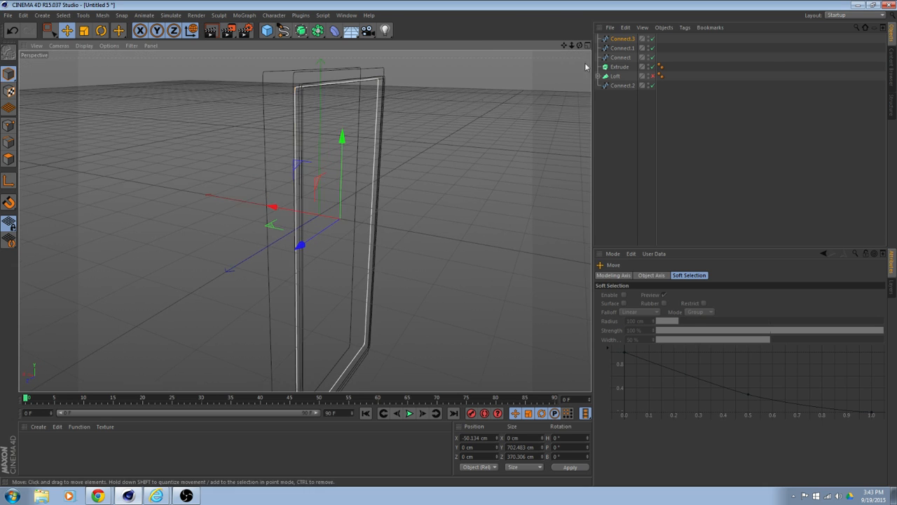
# - Place Connect.2 directly below Connect in the object hierarchy and delete the empty Extrude object
pyautogui.click(629, 59)
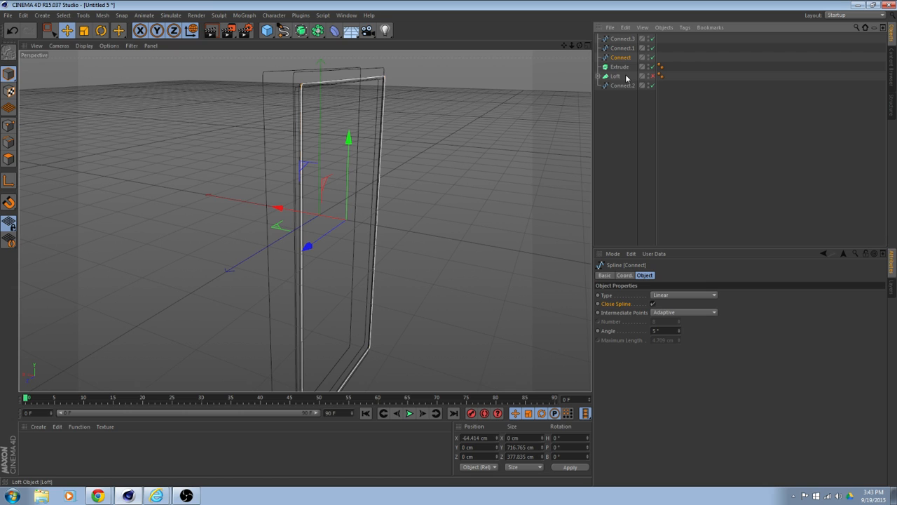
pyautogui.click(621, 85)
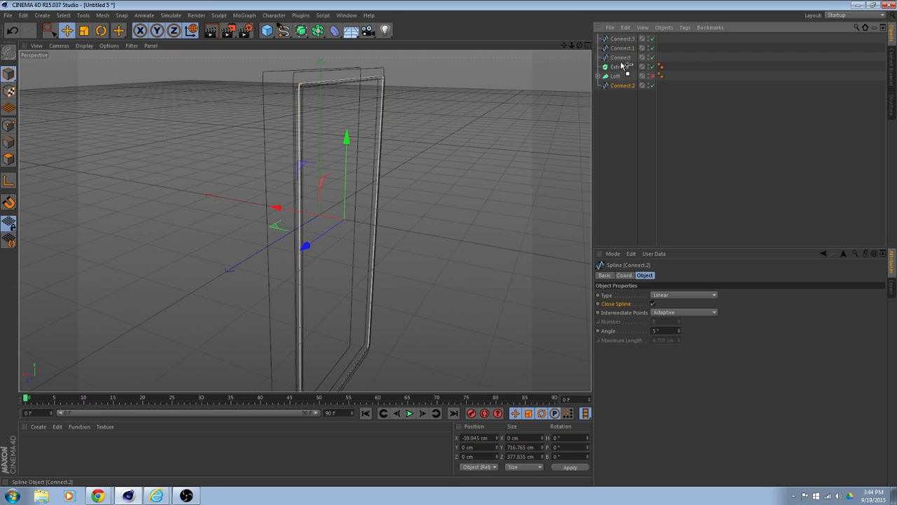
pyautogui.moveTo(621, 66); pyautogui.dragTo(624, 77)
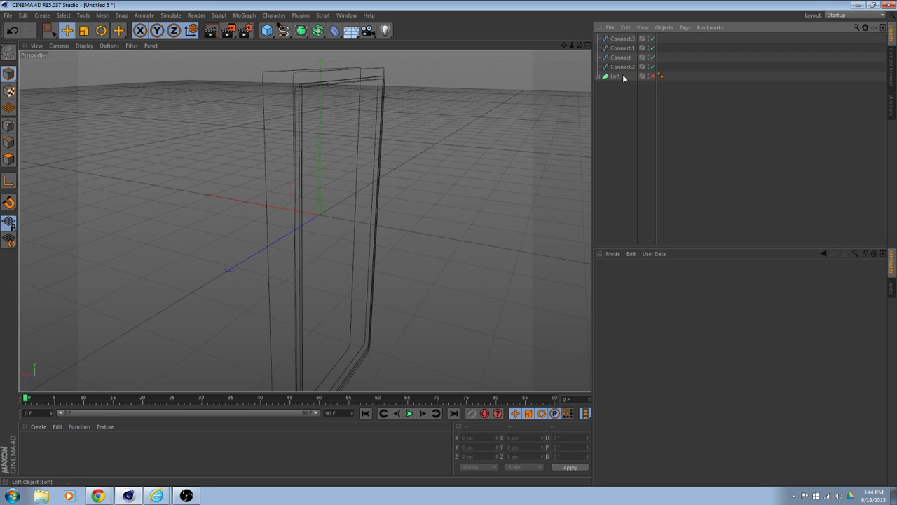
# - Add a second Loft and place the Connect.3, Connect.1, Connect and Connect.2 splines inside it in that order
pyautogui.click(300, 31)
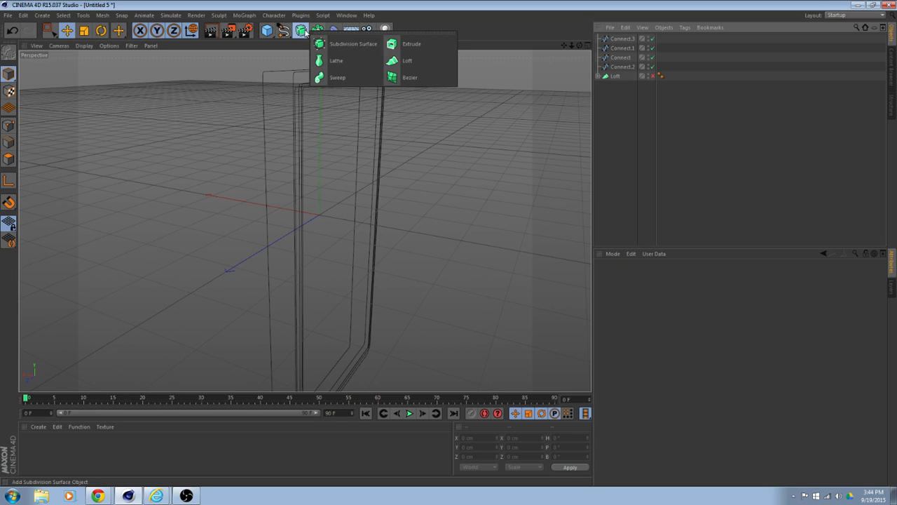
pyautogui.click(405, 61)
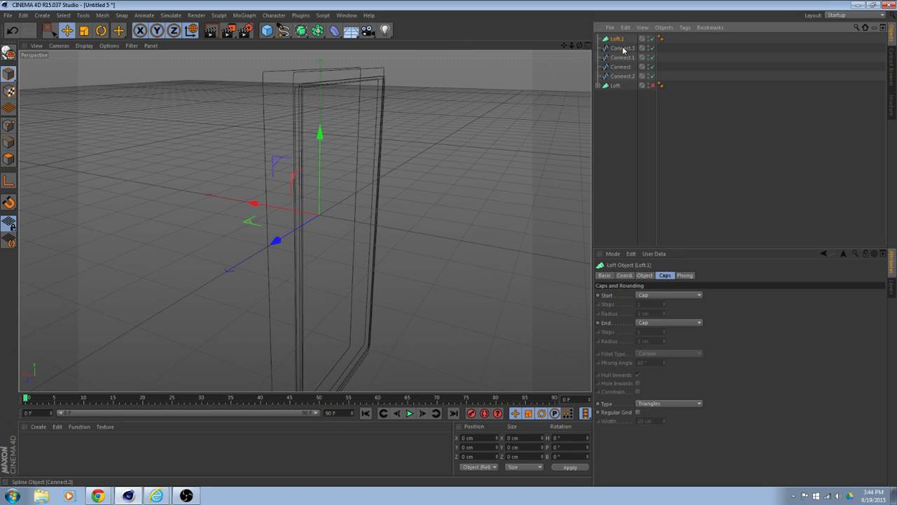
pyautogui.click(625, 76)
pyautogui.moveTo(626, 53); pyautogui.dragTo(619, 43)
# - Turn the original body Loft back on and inspect the raised rim and recessed front from several angles
pyautogui.moveTo(304, 221)
pyautogui.keyDown('alt'); pyautogui.mouseDown()
pyautogui.moveTo(319, 159)
pyautogui.moveTo(272, 138)
pyautogui.moveTo(231, 151)
pyautogui.moveTo(261, 147)
pyautogui.mouseUp(); pyautogui.keyUp('alt')
pyautogui.click(658, 86)
pyautogui.keyDown('alt'); pyautogui.moveTo(315, 159); pyautogui.dragTo(491, 203); pyautogui.keyUp('alt')
pyautogui.click(474, 161)
pyautogui.moveTo(474, 161)
pyautogui.keyDown('alt'); pyautogui.mouseDown()
pyautogui.moveTo(490, 215)
pyautogui.moveTo(432, 221)
pyautogui.moveTo(338, 185)
pyautogui.moveTo(417, 204)
pyautogui.moveTo(445, 200)
pyautogui.moveTo(390, 174)
pyautogui.moveTo(454, 127)
pyautogui.moveTo(461, 171)
pyautogui.moveTo(483, 184)
pyautogui.moveTo(471, 174)
pyautogui.mouseUp(); pyautogui.keyUp('alt')
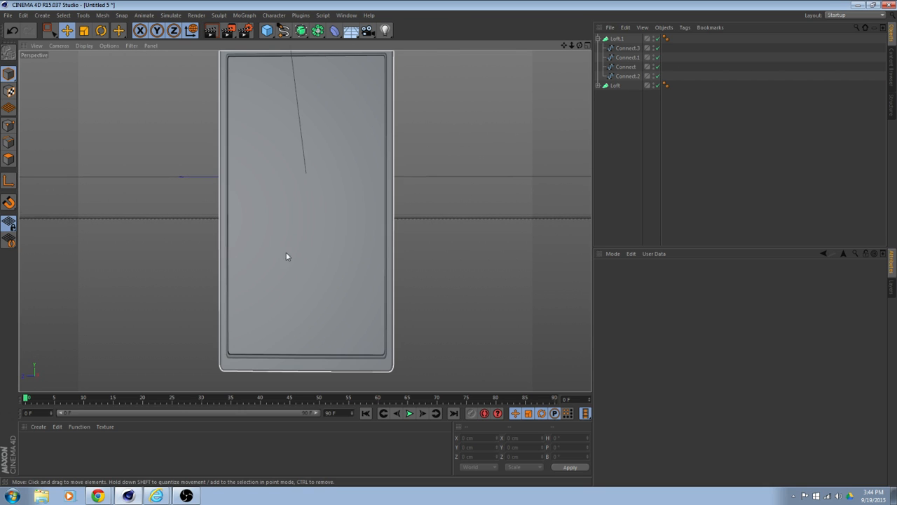
pyautogui.keyDown('alt'); pyautogui.moveTo(286, 257); pyautogui.dragTo(382, 179); pyautogui.keyUp('alt')
pyautogui.scroll(-2, 382, 180)
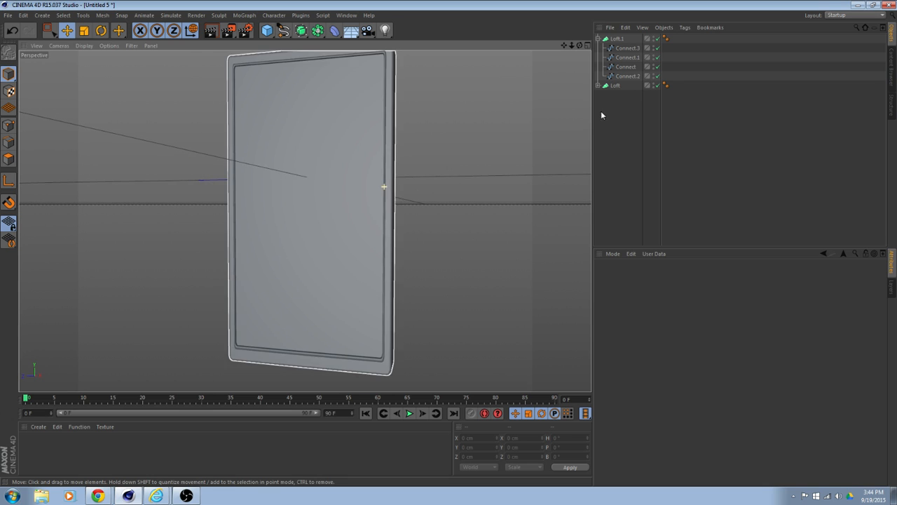
# - Turn off both Lofts to expose the outline splines, with Connect.3 selected
pyautogui.click(627, 57)
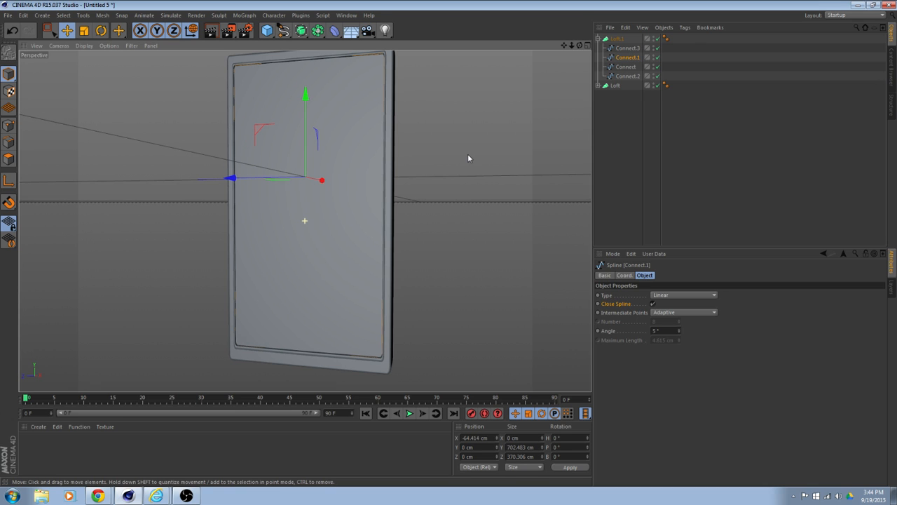
pyautogui.keyDown('alt'); pyautogui.moveTo(469, 158); pyautogui.dragTo(494, 179); pyautogui.keyUp('alt')
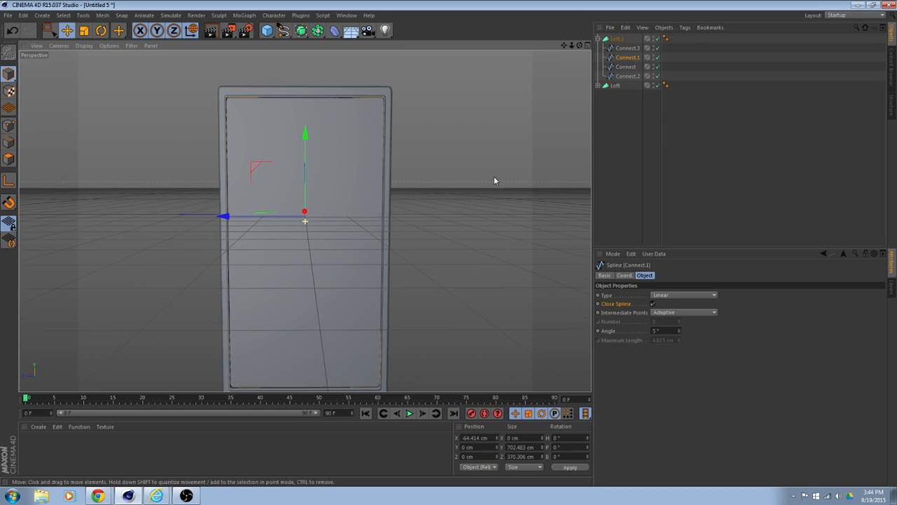
pyautogui.click(626, 48)
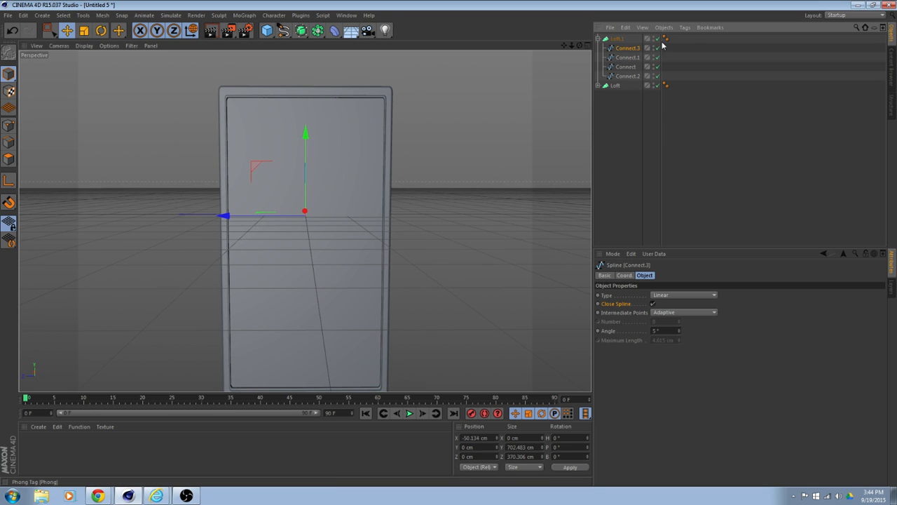
pyautogui.click(658, 39)
pyautogui.moveTo(491, 137)
pyautogui.keyDown('alt'); pyautogui.mouseDown()
pyautogui.moveTo(416, 174)
pyautogui.moveTo(537, 119)
pyautogui.mouseUp(); pyautogui.keyUp('alt')
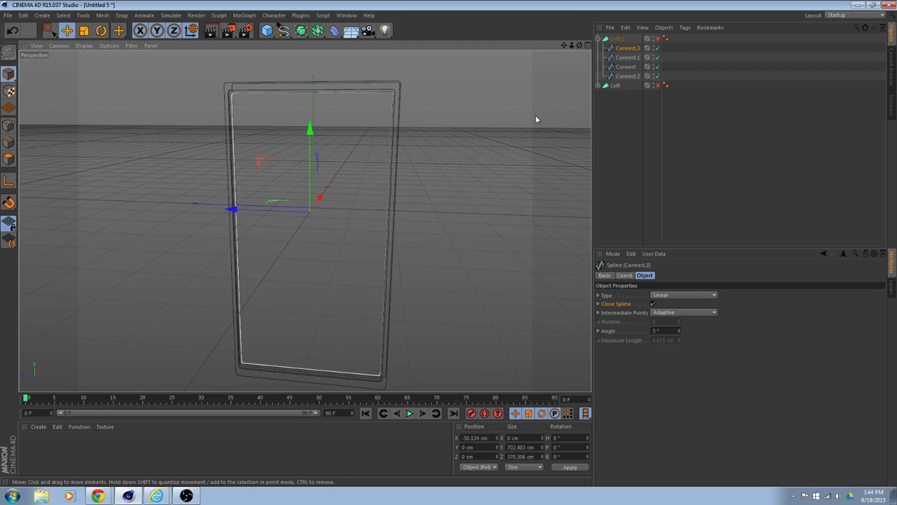
# - Select the Connect, Connect.1 and Connect.3 splines and scale them slightly together
pyautogui.click(629, 76)
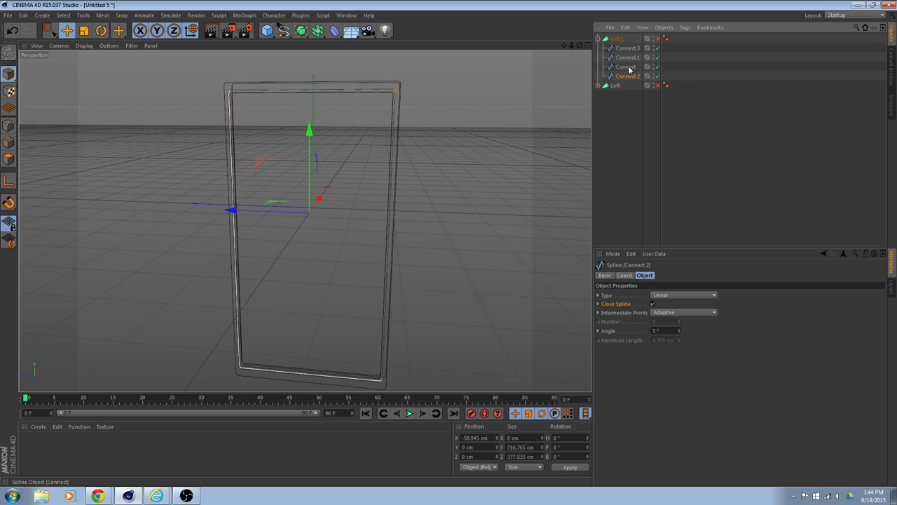
pyautogui.click(629, 68)
pyautogui.keyDown('ctrl'); pyautogui.click(629, 59); pyautogui.keyUp('ctrl')
pyautogui.keyDown('ctrl'); pyautogui.click(629, 50); pyautogui.keyUp('ctrl')
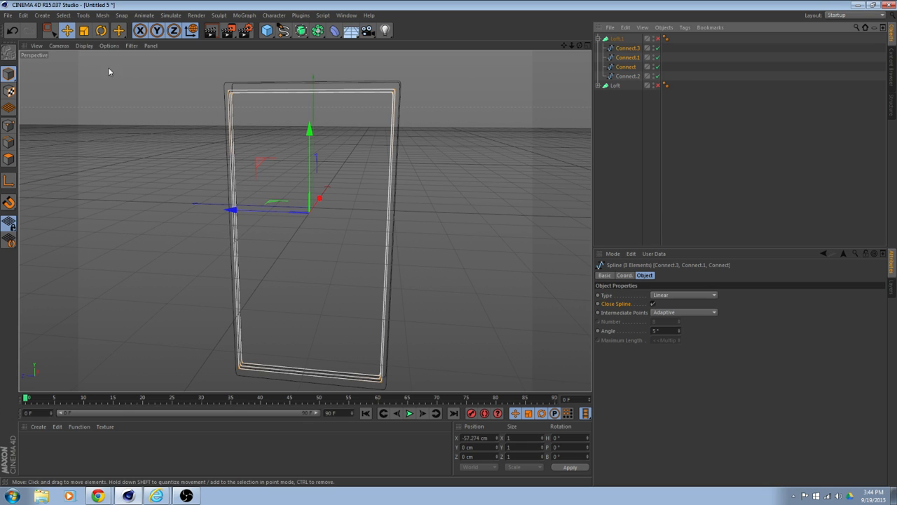
pyautogui.press('t')
pyautogui.moveTo(231, 209); pyautogui.dragTo(233, 214)
# - Turn Loft.1 back on and inspect the rim around the recessed front
pyautogui.keyDown('alt'); pyautogui.moveTo(231, 212); pyautogui.dragTo(254, 199); pyautogui.keyUp('alt')
pyautogui.click(656, 39)
pyautogui.scroll(5, 402, 200)
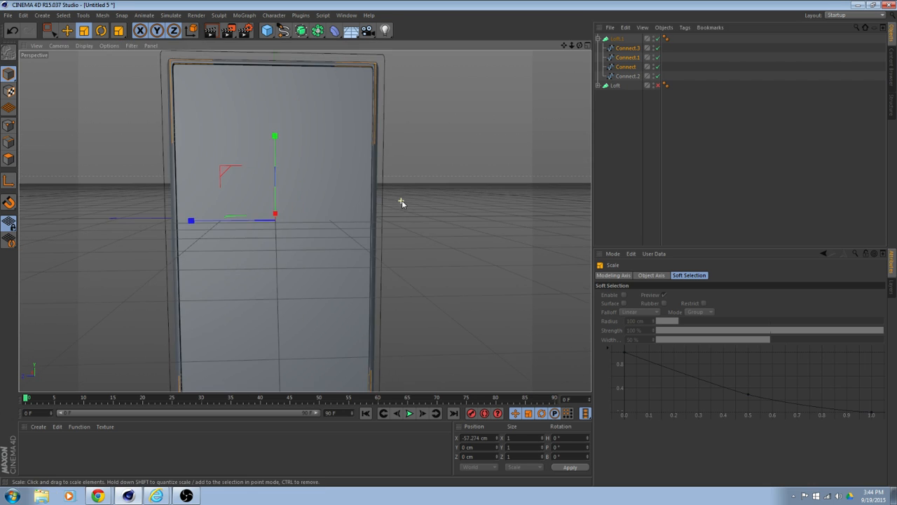
# - Turn the body Loft back on and inspect the rim and recessed front from the front and from below
pyautogui.moveTo(413, 198)
pyautogui.keyDown('alt'); pyautogui.mouseDown()
pyautogui.moveTo(323, 190)
pyautogui.moveTo(435, 188)
pyautogui.moveTo(411, 267)
pyautogui.moveTo(414, 192)
pyautogui.moveTo(403, 168)
pyautogui.moveTo(378, 197)
pyautogui.moveTo(406, 182)
pyautogui.mouseUp(); pyautogui.keyUp('alt')
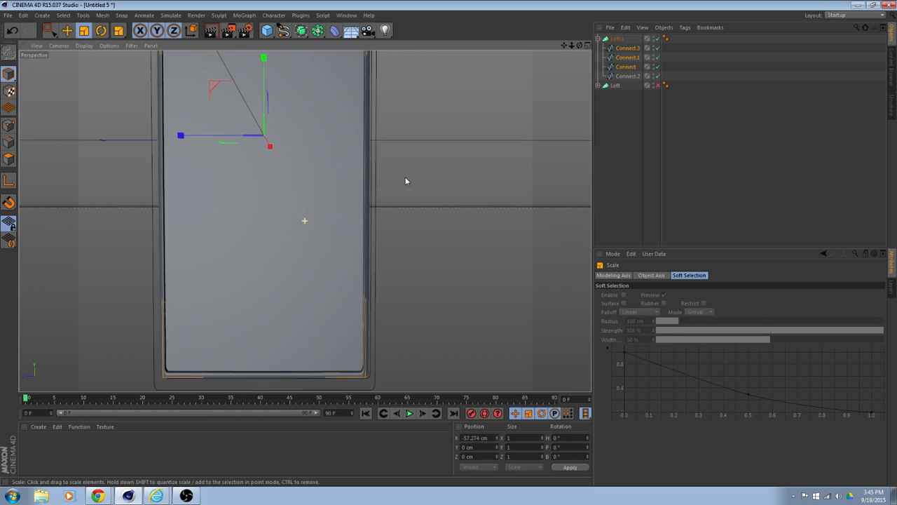
pyautogui.moveTo(181, 136); pyautogui.dragTo(181, 136)
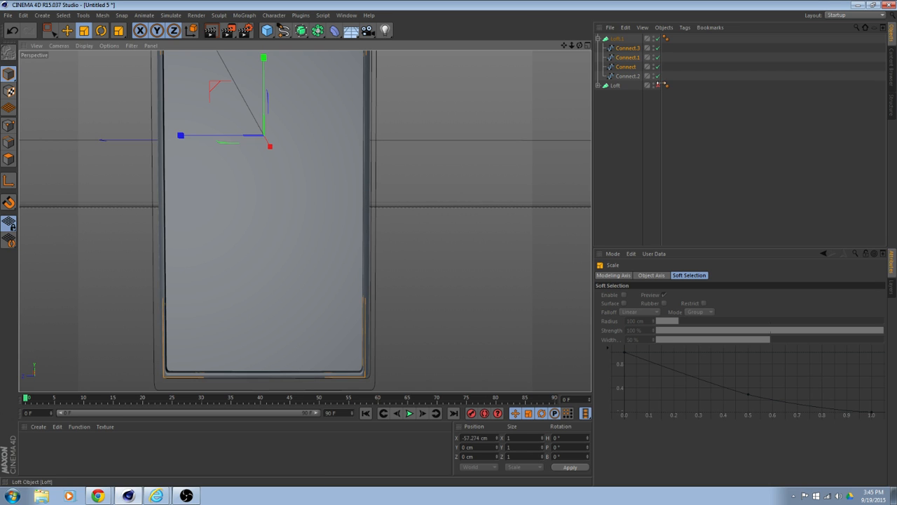
pyautogui.click(645, 120)
pyautogui.scroll(-2, 449, 171)
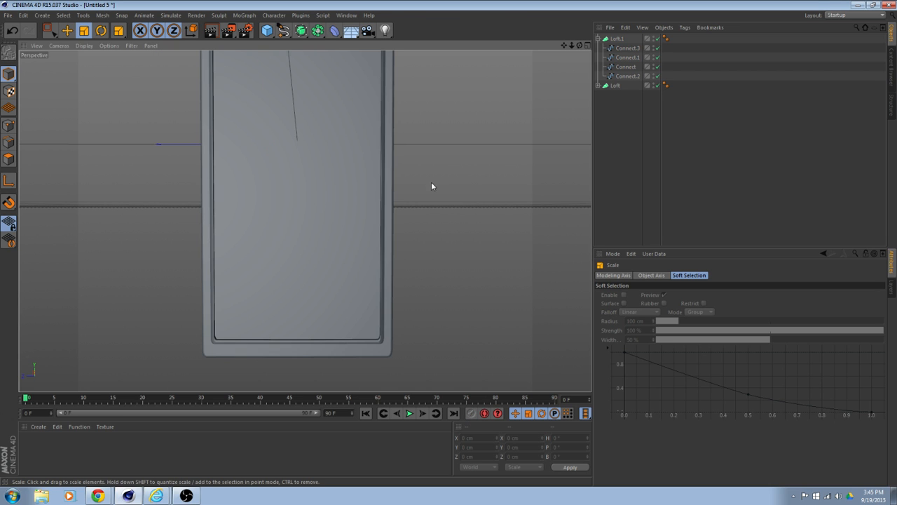
pyautogui.keyDown('alt'); pyautogui.moveTo(431, 186); pyautogui.dragTo(463, 183); pyautogui.keyUp('alt')
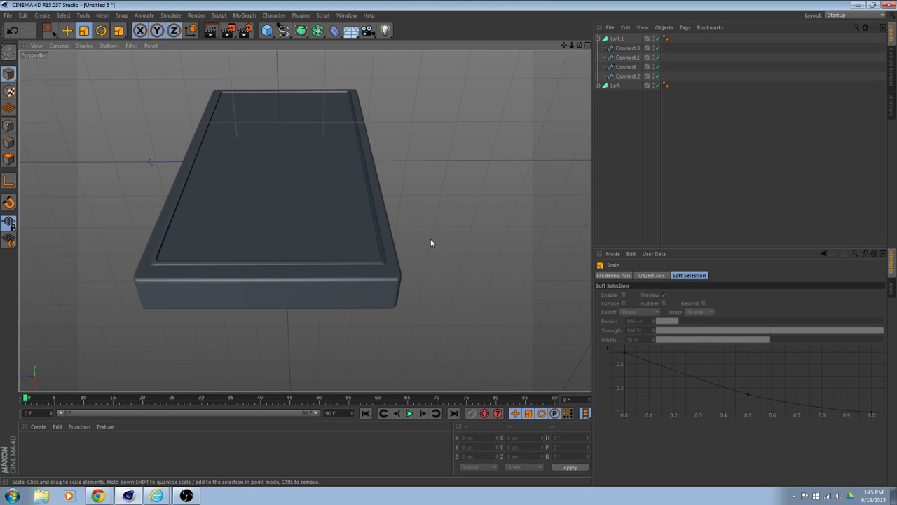
pyautogui.keyDown('alt'); pyautogui.moveTo(431, 243); pyautogui.dragTo(438, 313); pyautogui.keyUp('alt')
# - Undo the Loft activations and the last joint scaling of the Connect, Connect.1 and Connect.3 splines
pyautogui.click(371, 305)
pyautogui.scroll(3, 371, 304)
pyautogui.hotkey('ctrl', 'z')
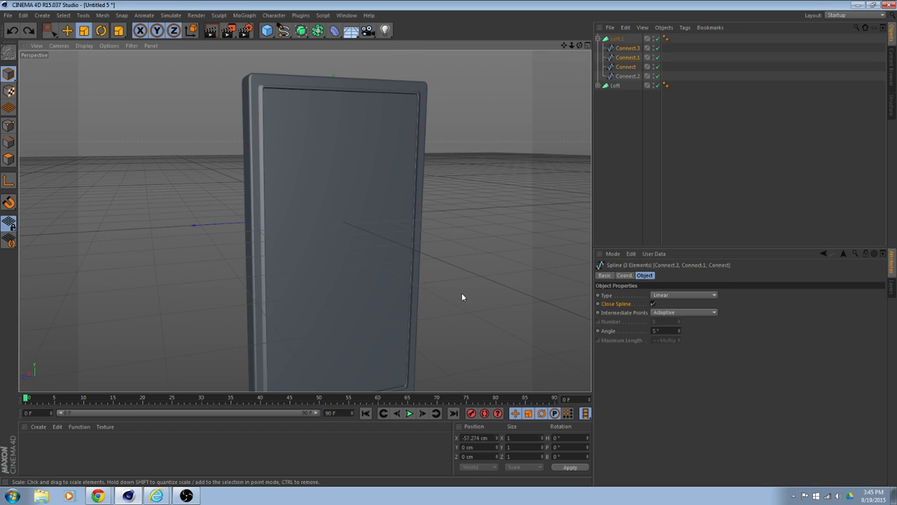
pyautogui.hotkey('ctrl', 'z')
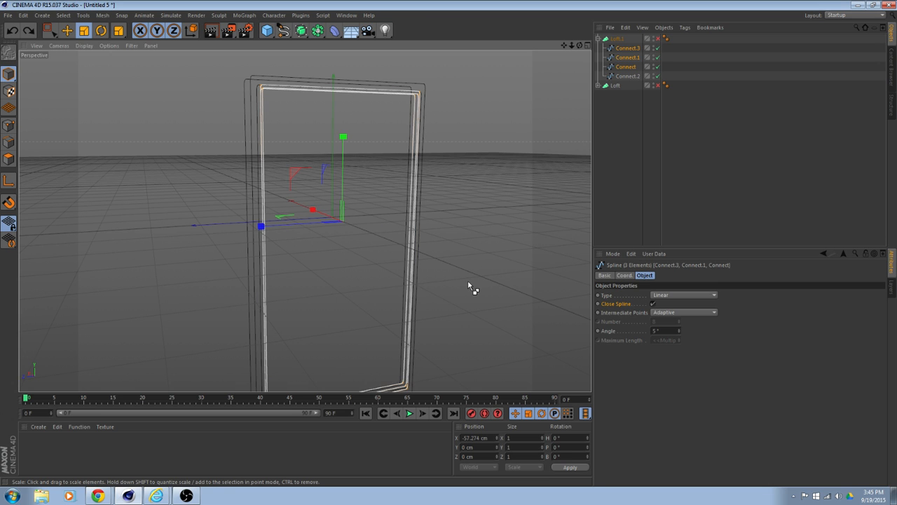
pyautogui.hotkey('ctrl', 'z')
pyautogui.keyDown('alt'); pyautogui.moveTo(474, 273); pyautogui.dragTo(444, 282); pyautogui.keyUp('alt')
# - Select only the Connect.1 and Connect.3 splines, scale them slightly smaller together, and turn Loft.1 back on
pyautogui.click(624, 66)
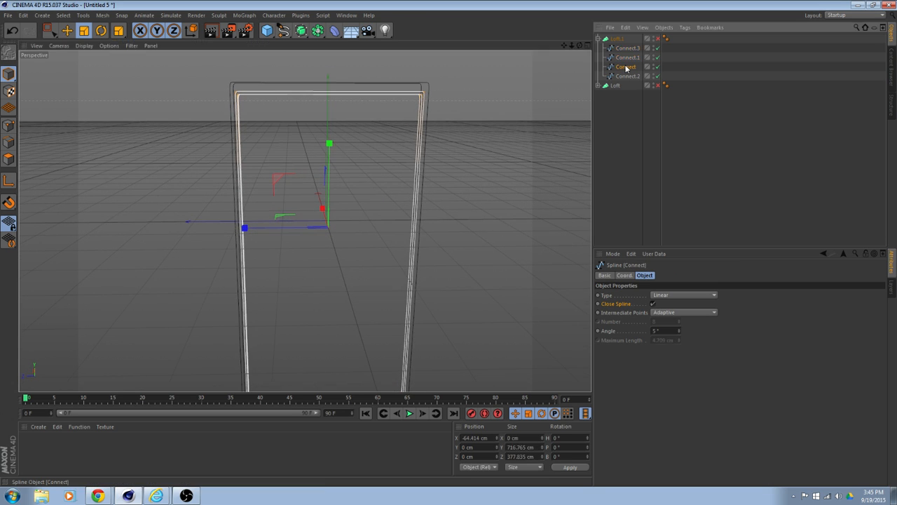
pyautogui.click(629, 58)
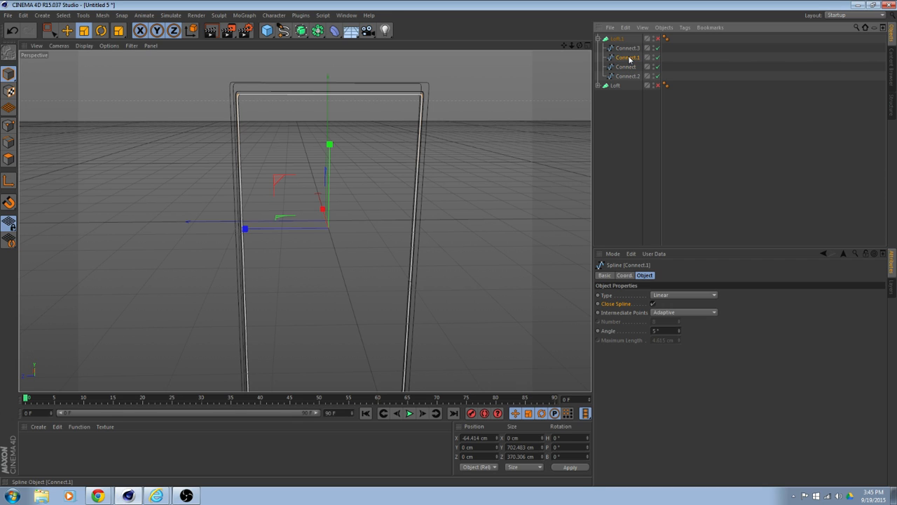
pyautogui.keyDown('ctrl'); pyautogui.click(628, 47); pyautogui.keyUp('ctrl')
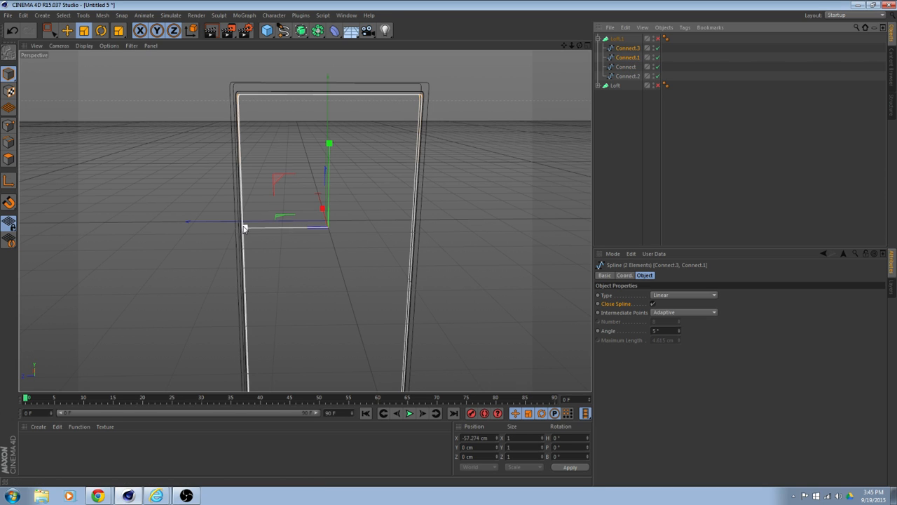
pyautogui.moveTo(245, 228); pyautogui.dragTo(247, 230)
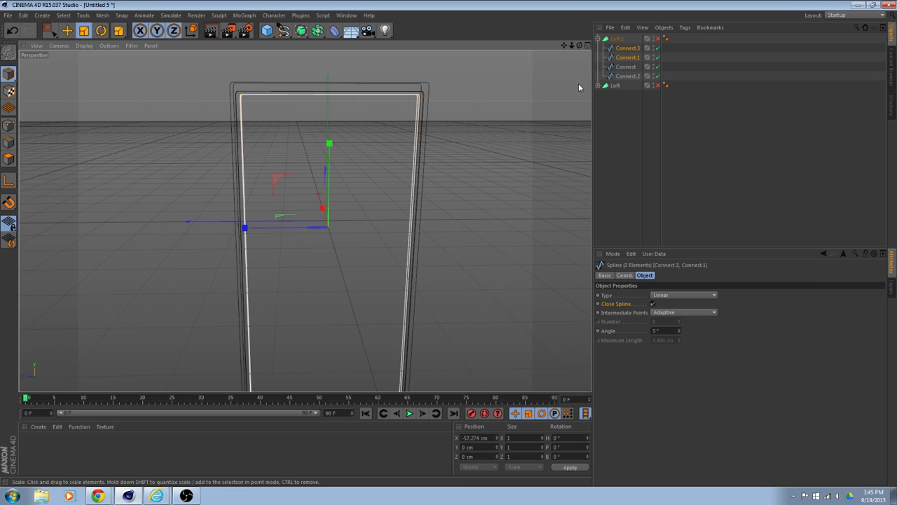
pyautogui.click(657, 39)
pyautogui.keyDown('alt'); pyautogui.moveTo(517, 173); pyautogui.dragTo(452, 184); pyautogui.keyUp('alt')
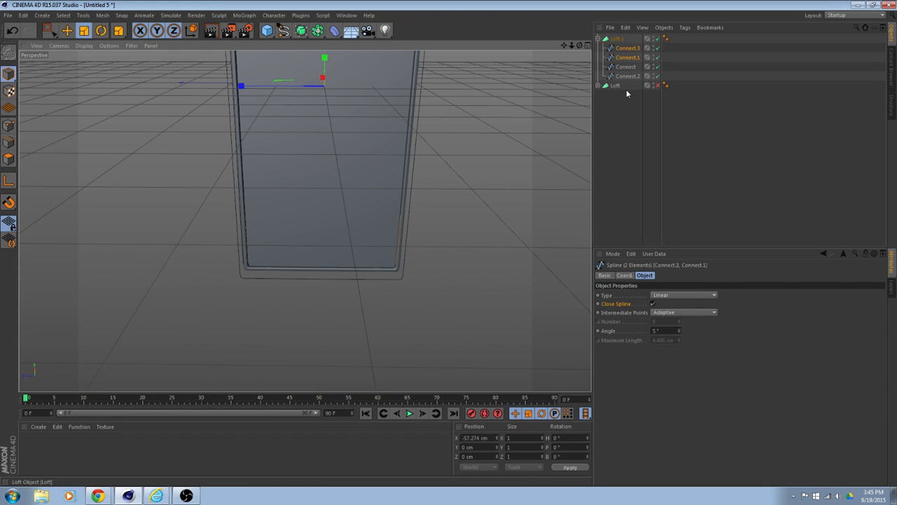
# - Turn off Loft.1 and examine the nested outline splines individually around the lower corner of the phone
pyautogui.click(630, 67)
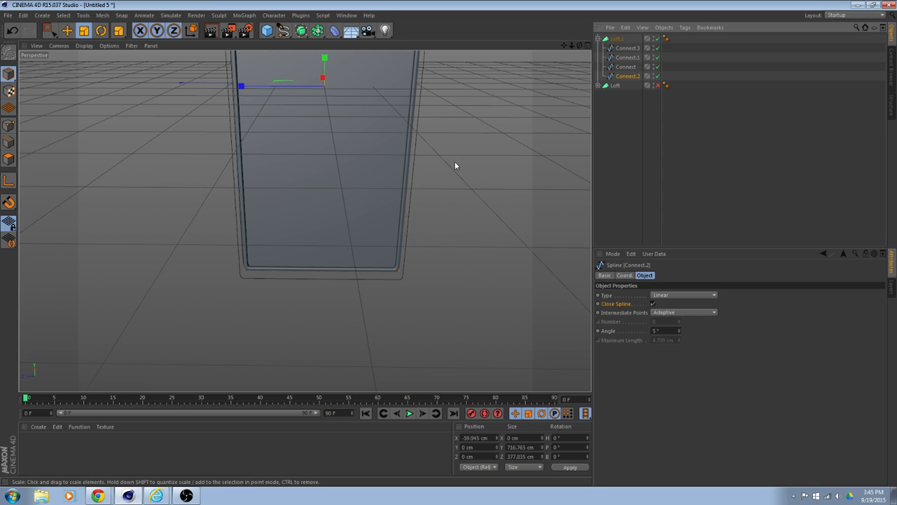
pyautogui.click(628, 75)
pyautogui.click(658, 39)
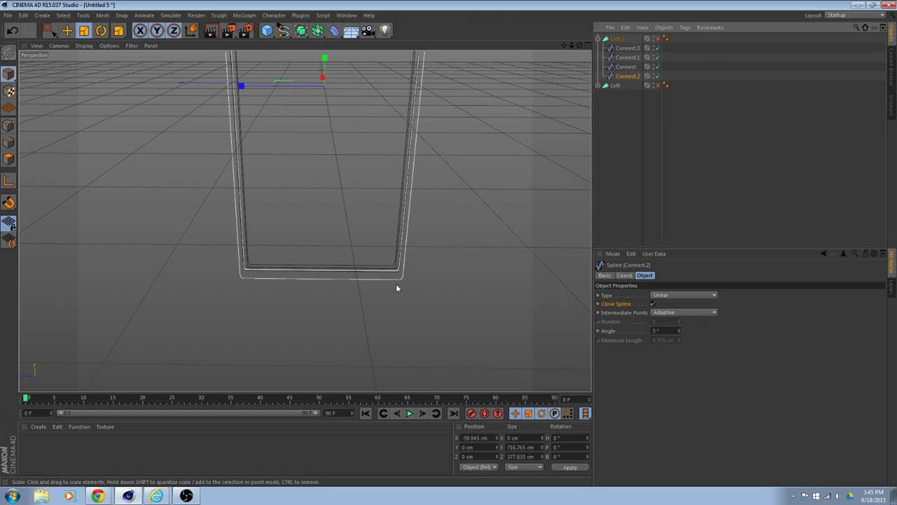
pyautogui.keyDown('alt'); pyautogui.moveTo(397, 286); pyautogui.dragTo(255, 285); pyautogui.keyUp('alt')
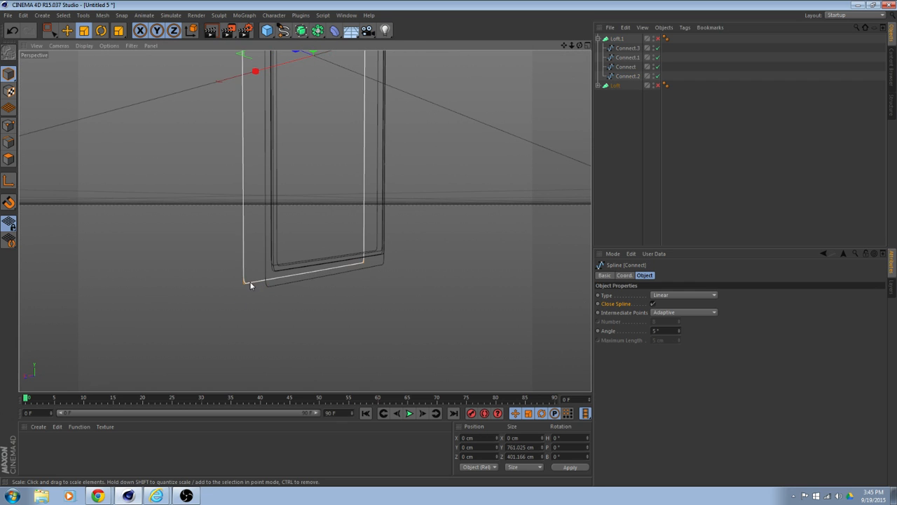
pyautogui.click(267, 286)
pyautogui.keyDown('alt'); pyautogui.moveTo(340, 289); pyautogui.dragTo(269, 240); pyautogui.keyUp('alt')
pyautogui.click(277, 234)
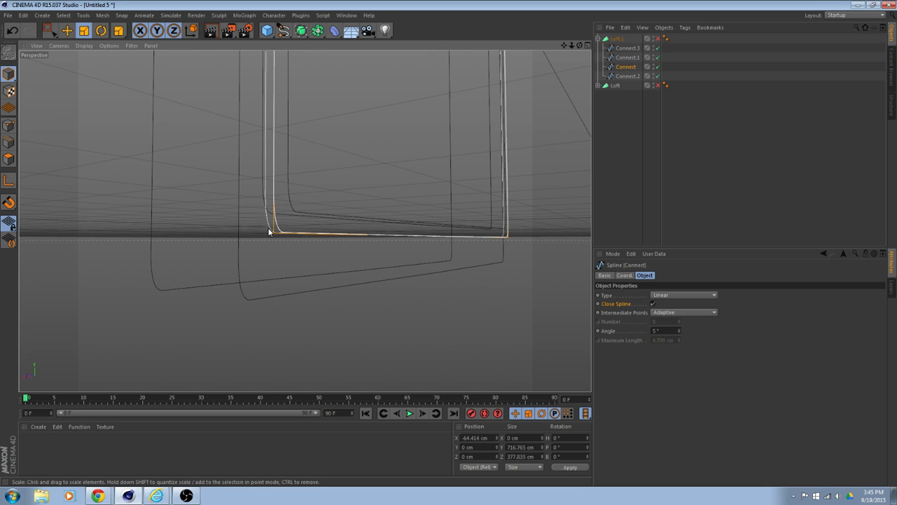
pyautogui.click(268, 231)
pyautogui.keyDown('alt'); pyautogui.moveTo(377, 260); pyautogui.dragTo(347, 62); pyautogui.keyUp('alt')
pyautogui.hotkey('ctrl', 'z')
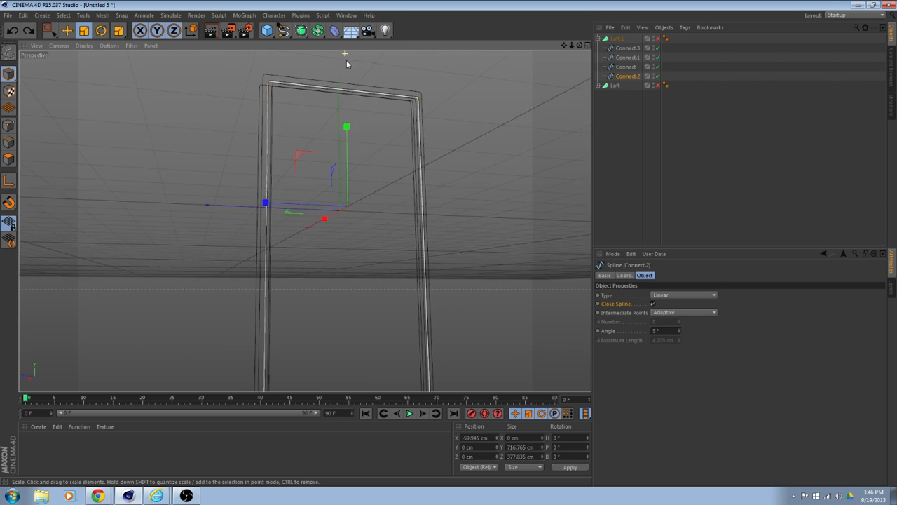
# - Clear the selection, turn both Lofts back on and inspect the rimmed front from an angle
pyautogui.click(477, 150)
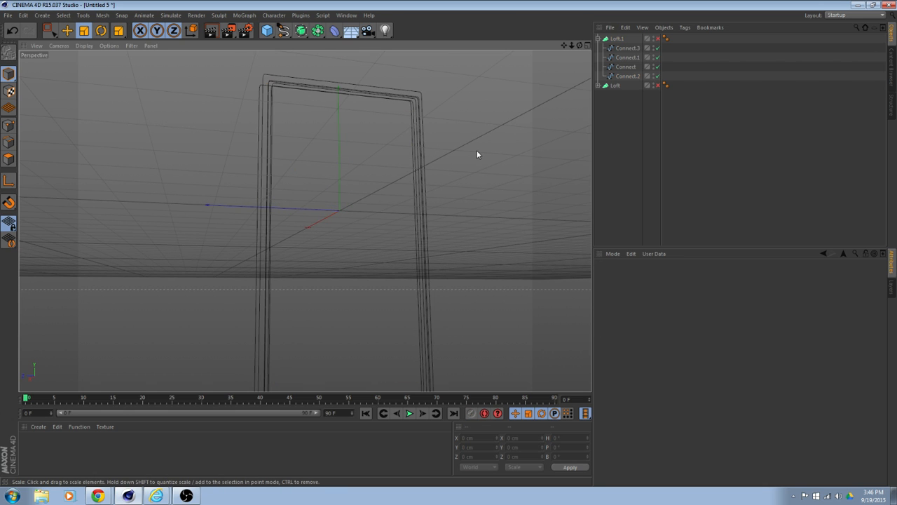
pyautogui.moveTo(476, 150)
pyautogui.keyDown('alt'); pyautogui.mouseDown()
pyautogui.moveTo(458, 183)
pyautogui.moveTo(493, 184)
pyautogui.moveTo(462, 206)
pyautogui.moveTo(464, 198)
pyautogui.mouseUp(); pyautogui.keyUp('alt')
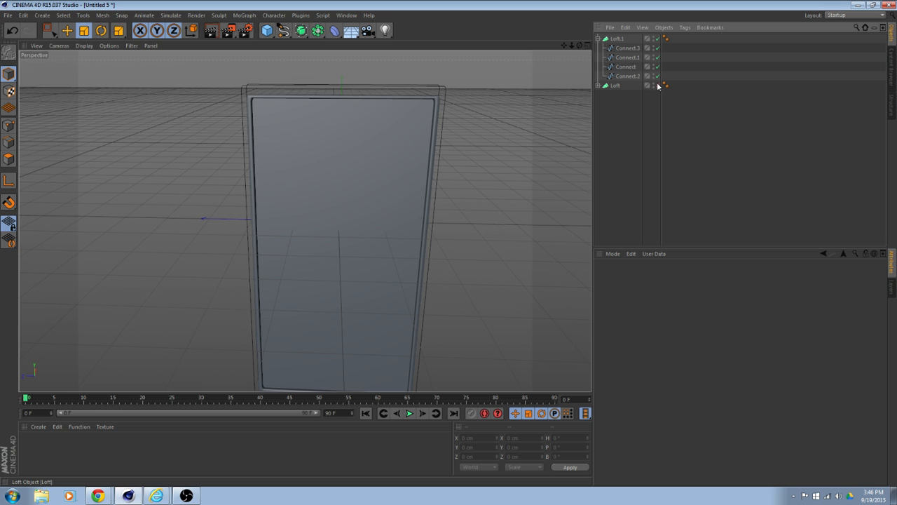
pyautogui.keyDown('alt'); pyautogui.moveTo(491, 140); pyautogui.dragTo(398, 130); pyautogui.keyUp('alt')
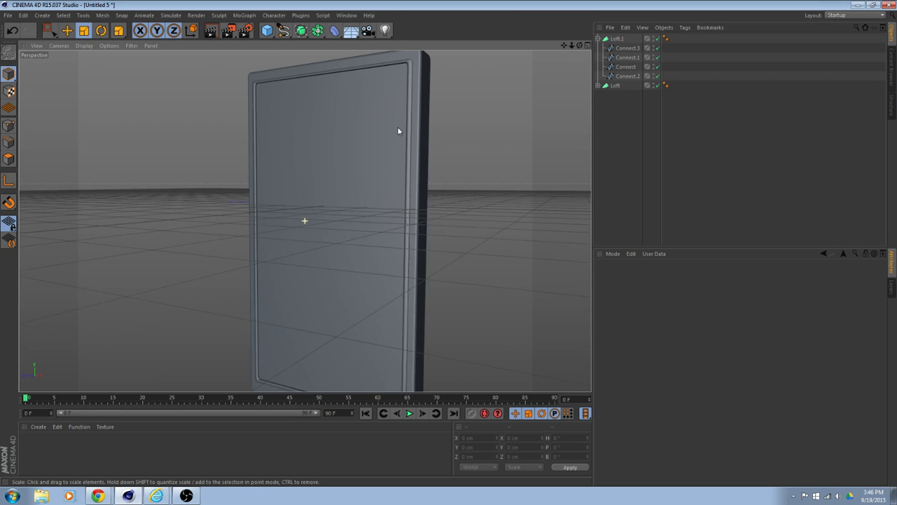
# - Study the keypad in the cell phone reference photo in Chrome and return to Cinema 4D with the Right view maximized
pyautogui.click(98, 495)
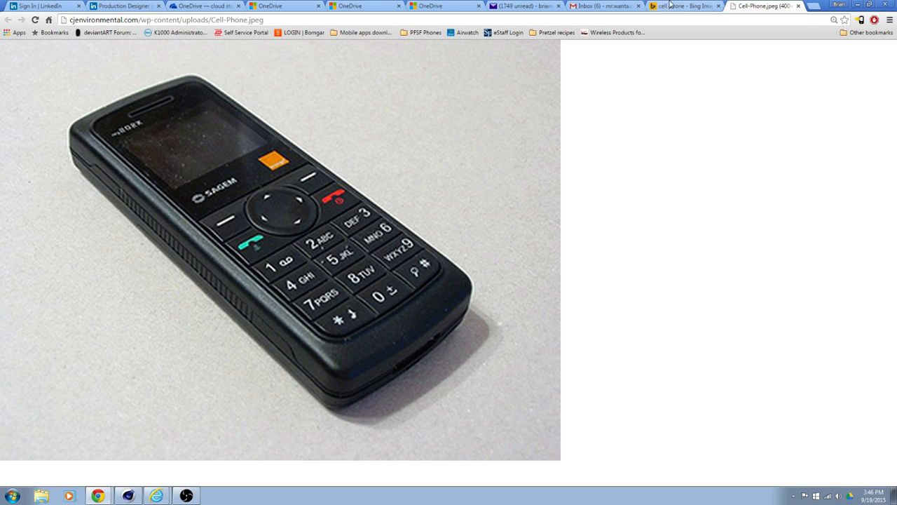
pyautogui.click(127, 496)
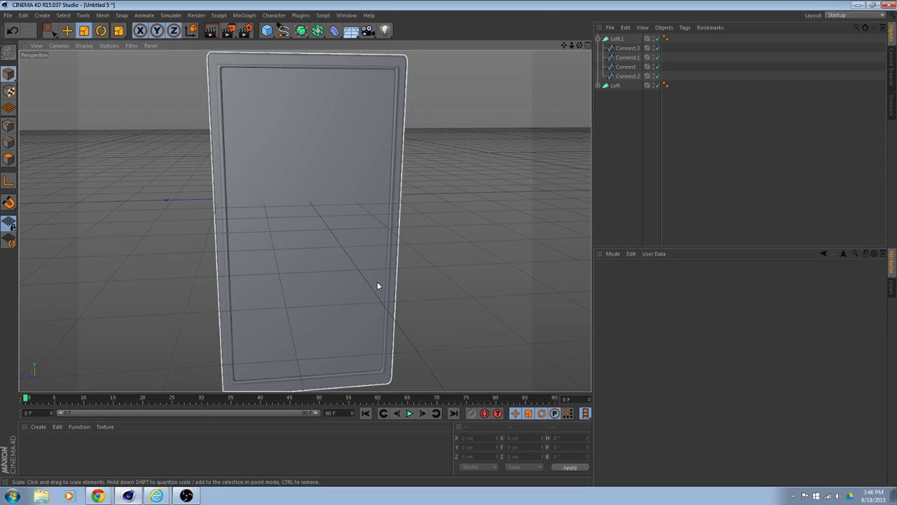
pyautogui.middleClick(463, 272)
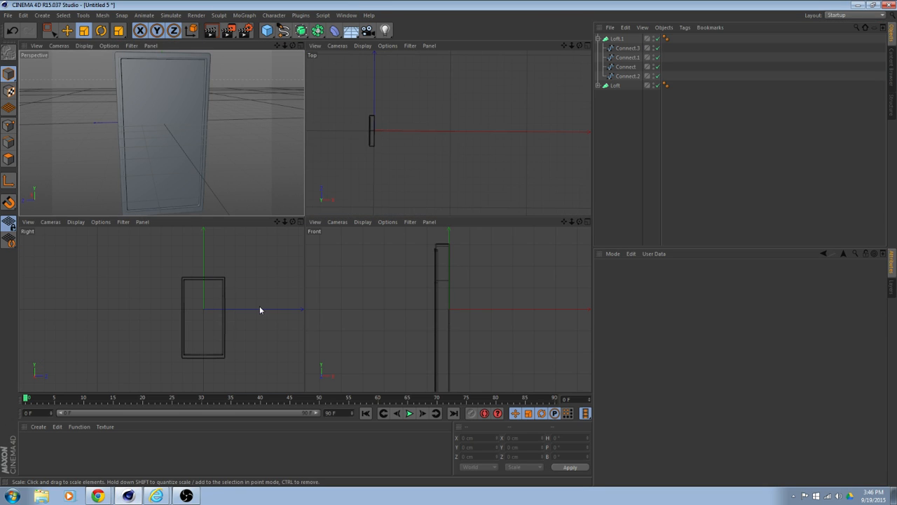
pyautogui.middleClick(254, 334)
pyautogui.scroll(5, 383, 300)
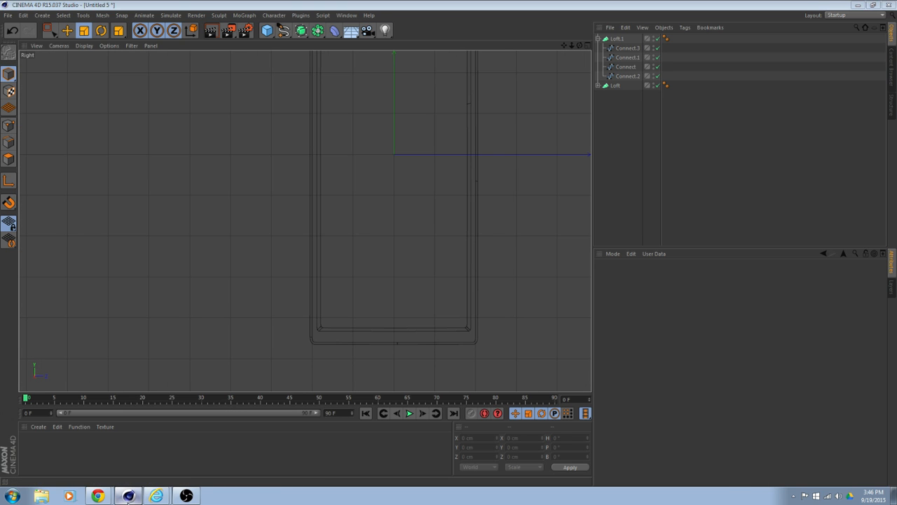
pyautogui.click(97, 495)
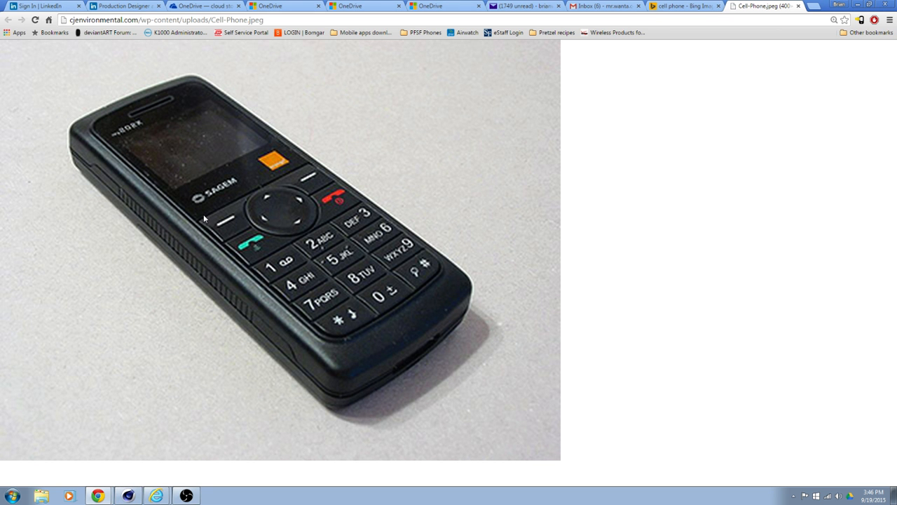
pyautogui.click(129, 495)
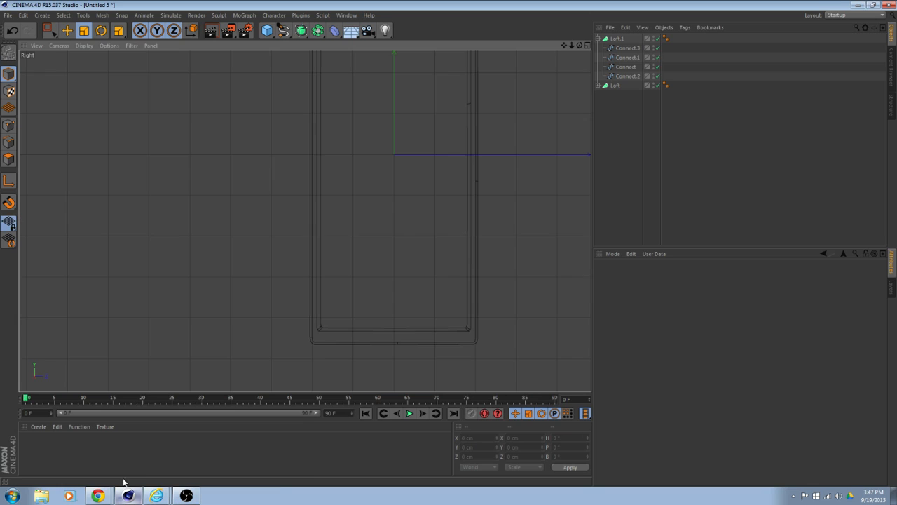
# - Add a Rectangle spline in the Right view and enable its Rounding
pyautogui.scroll(-4, 409, 194)
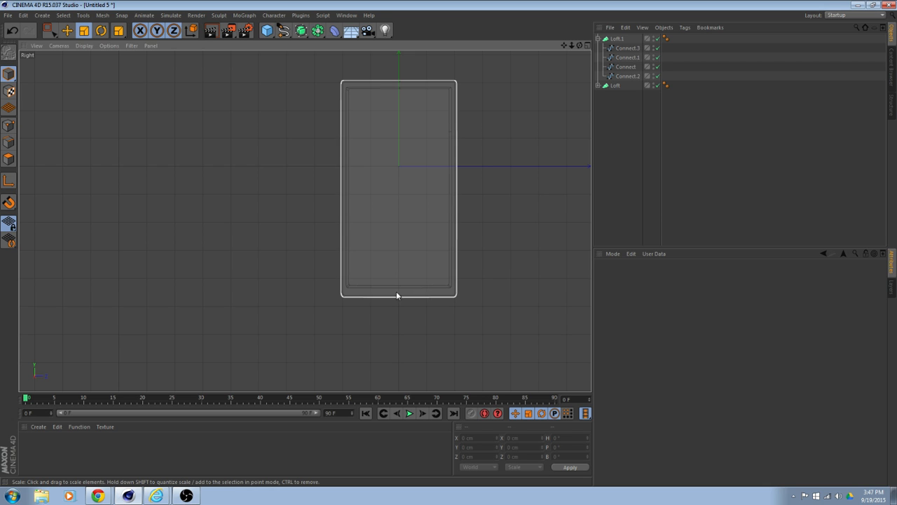
pyautogui.scroll(5, 358, 228)
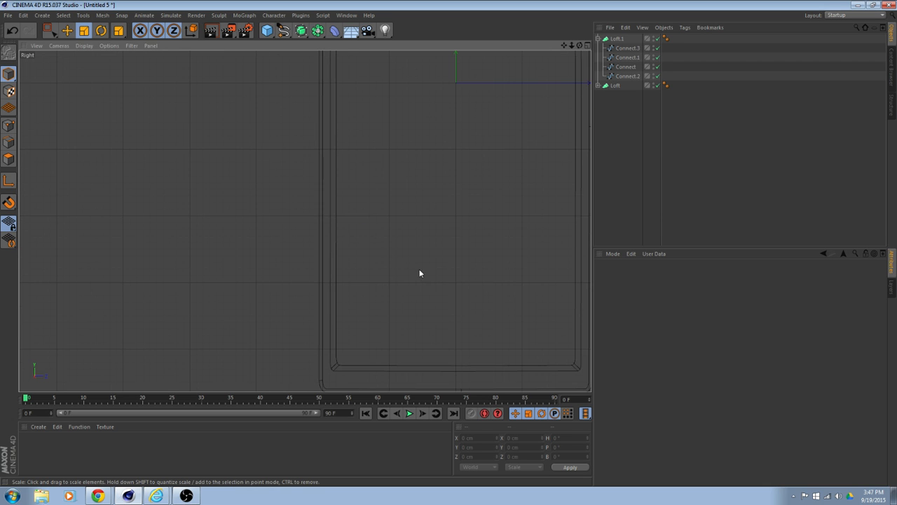
pyautogui.scroll(1, 414, 267)
pyautogui.keyDown('alt'); pyautogui.moveTo(402, 253); pyautogui.dragTo(377, 238, button='middle'); pyautogui.keyUp('alt')
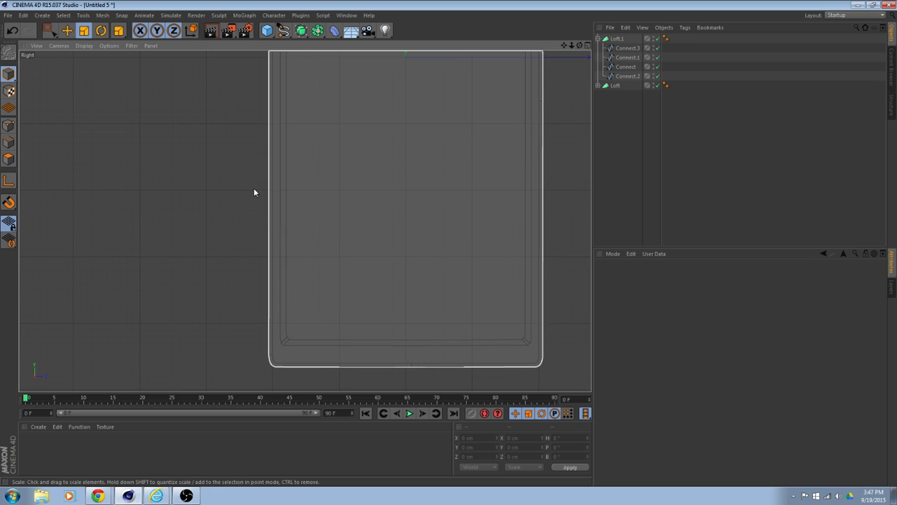
pyautogui.click(268, 32)
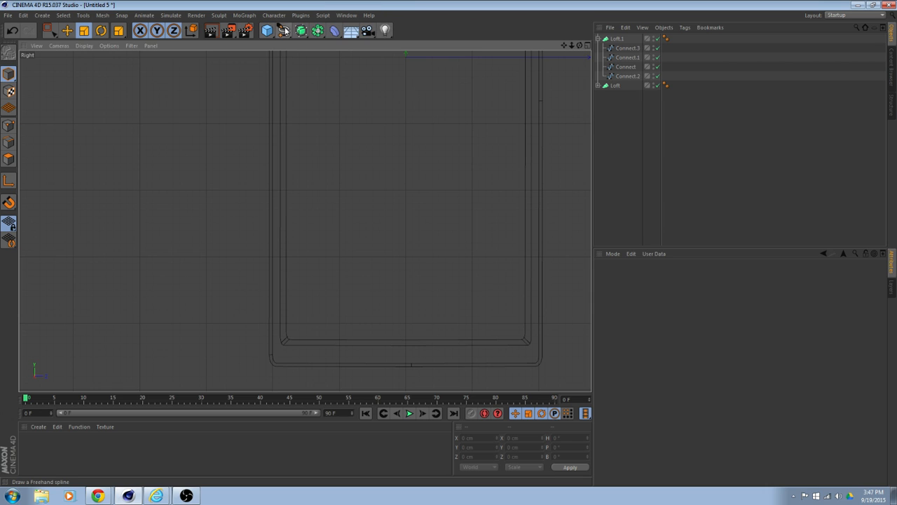
pyautogui.click(284, 30)
pyautogui.click(362, 95)
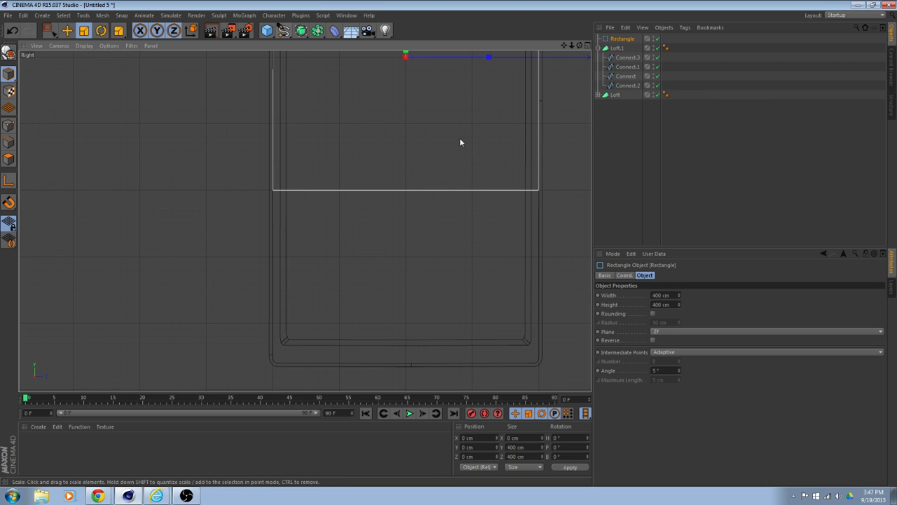
pyautogui.click(652, 314)
pyautogui.scroll(-4, 452, 248)
pyautogui.scroll(-2, 455, 252)
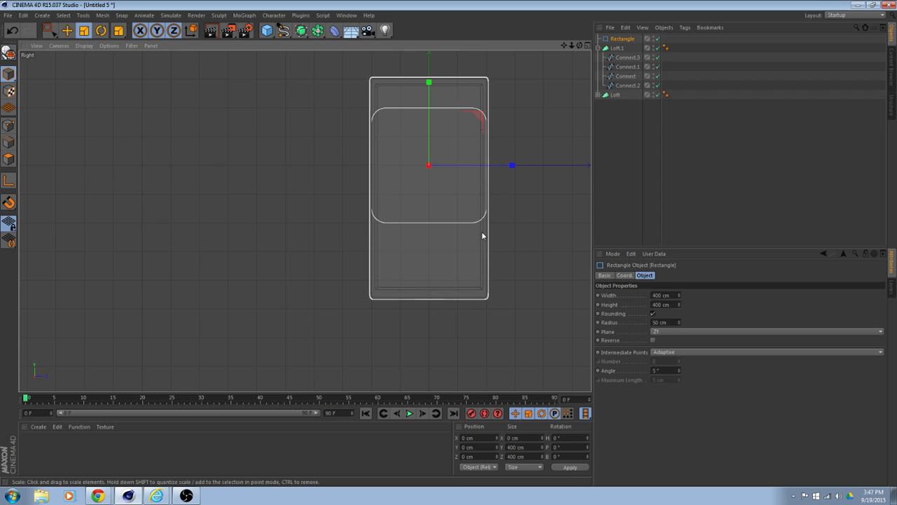
# - Make the rounded rectangle editable and scale it down to about 140 cm wide and 133 cm high
pyautogui.click(9, 53)
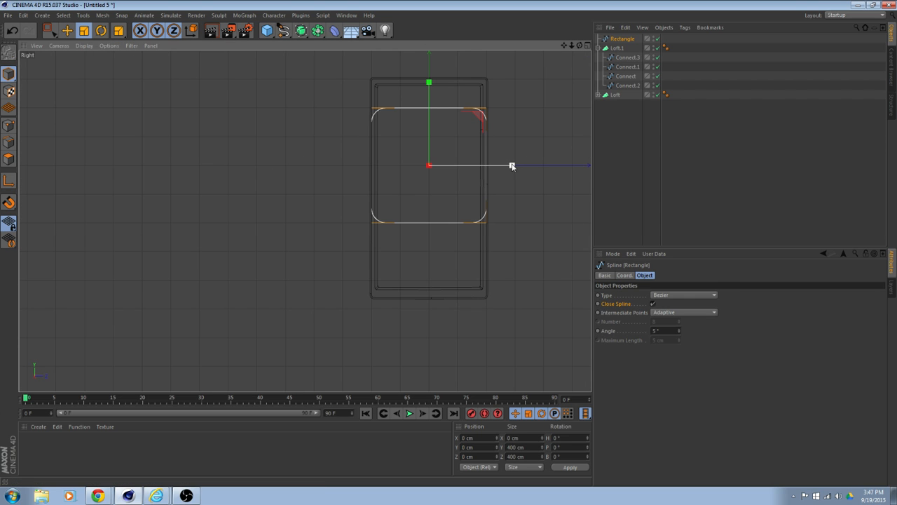
pyautogui.moveTo(511, 165); pyautogui.dragTo(486, 166)
pyautogui.moveTo(428, 82); pyautogui.dragTo(430, 133)
pyautogui.moveTo(513, 166); pyautogui.dragTo(463, 166)
pyautogui.moveTo(428, 83); pyautogui.dragTo(433, 103)
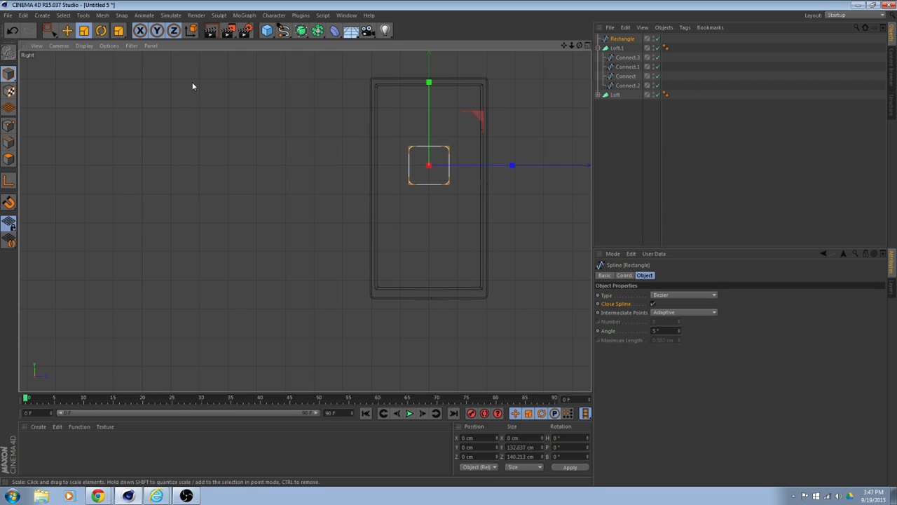
# - Move the rounded rectangle into the lower keypad area, to about Y -263 cm and Z -107 cm
pyautogui.click(67, 31)
pyautogui.moveTo(511, 166); pyautogui.dragTo(480, 169)
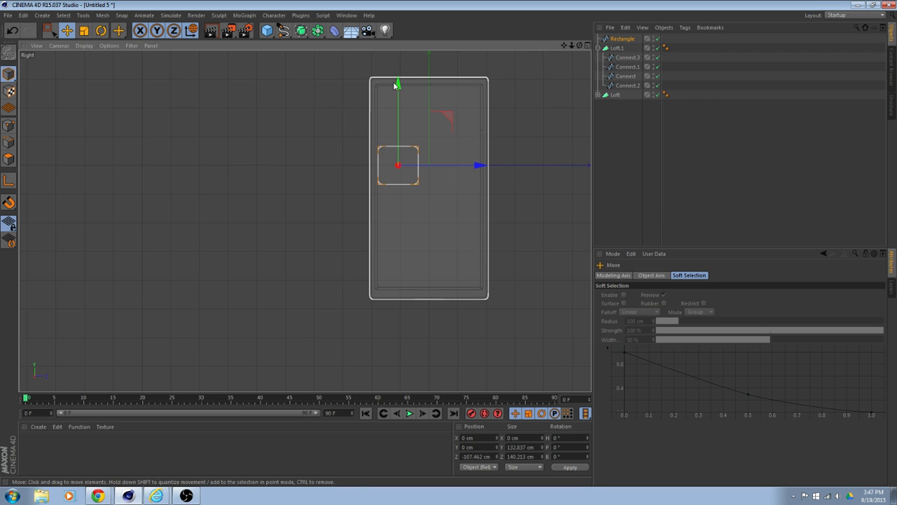
pyautogui.moveTo(397, 85); pyautogui.dragTo(410, 200)
pyautogui.scroll(6, 410, 200)
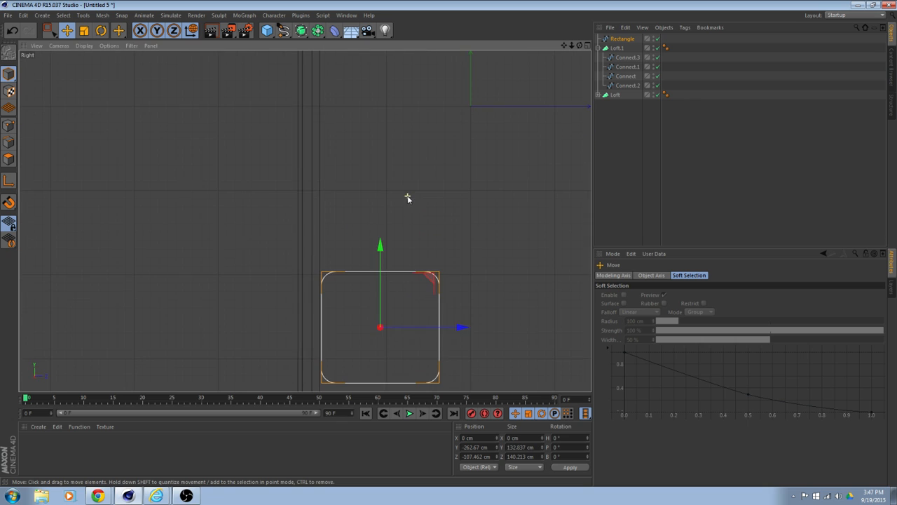
# - Scale the rounded rectangle down to about 87 cm wide and 81 cm high
pyautogui.keyDown('alt'); pyautogui.moveTo(431, 257); pyautogui.dragTo(425, 146, button='middle'); pyautogui.keyUp('alt')
pyautogui.scroll(2, 425, 146)
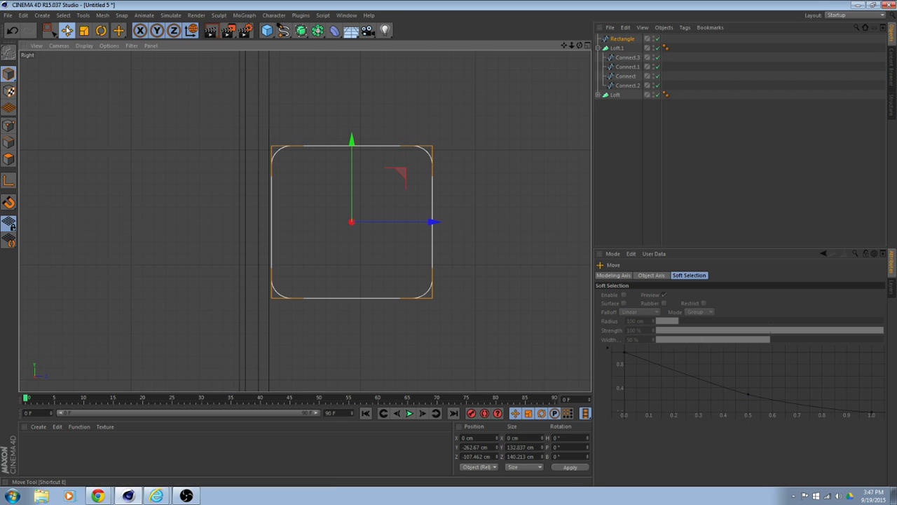
pyautogui.click(84, 30)
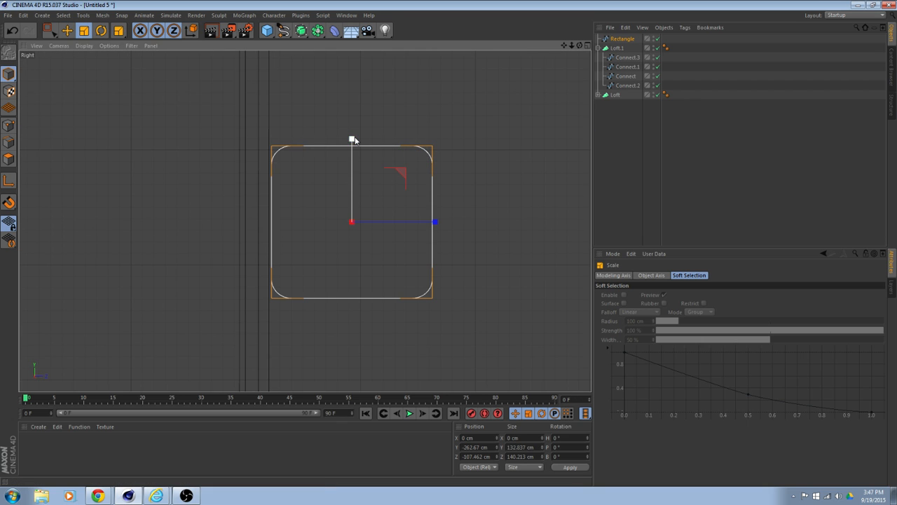
pyautogui.moveTo(353, 138); pyautogui.dragTo(352, 168)
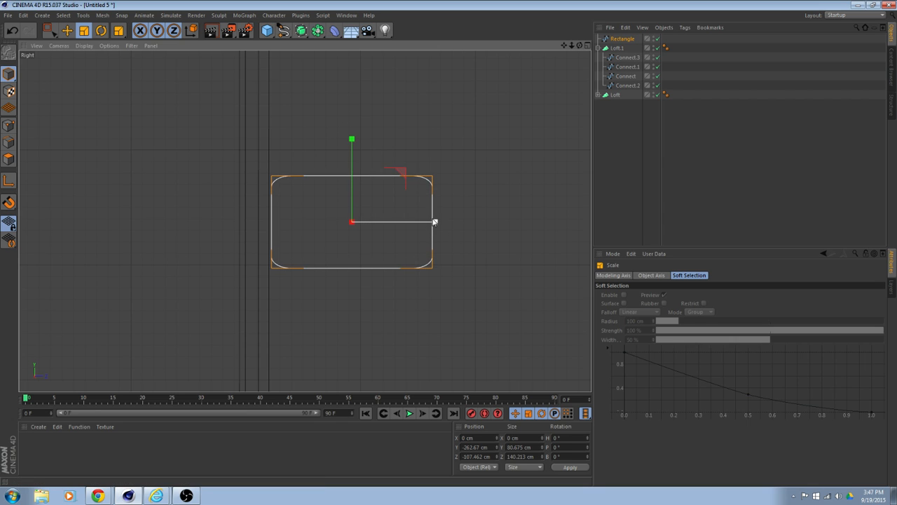
pyautogui.moveTo(435, 221); pyautogui.dragTo(404, 224)
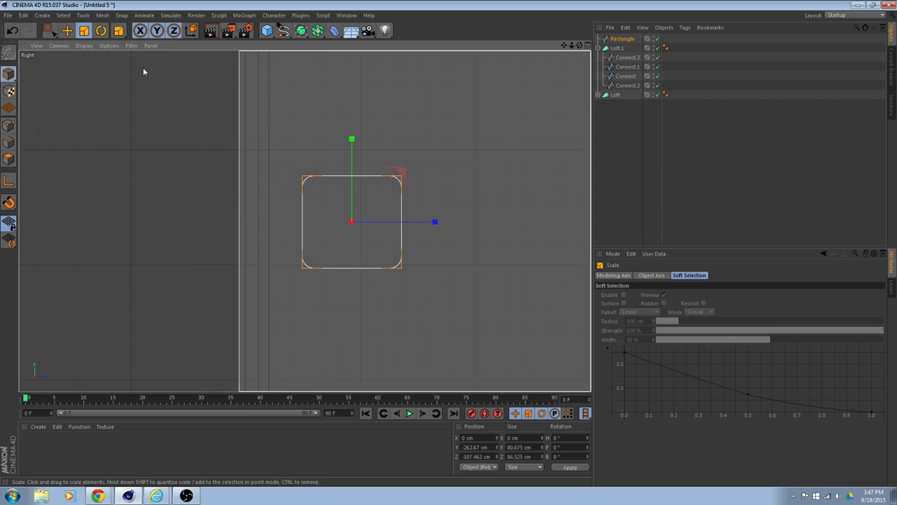
# - Move the rounded rectangle up and against the recess's inner side edge, to about Y -240 cm and Z -136 cm
pyautogui.scroll(-2, 379, 179)
pyautogui.scroll(-1, 379, 178)
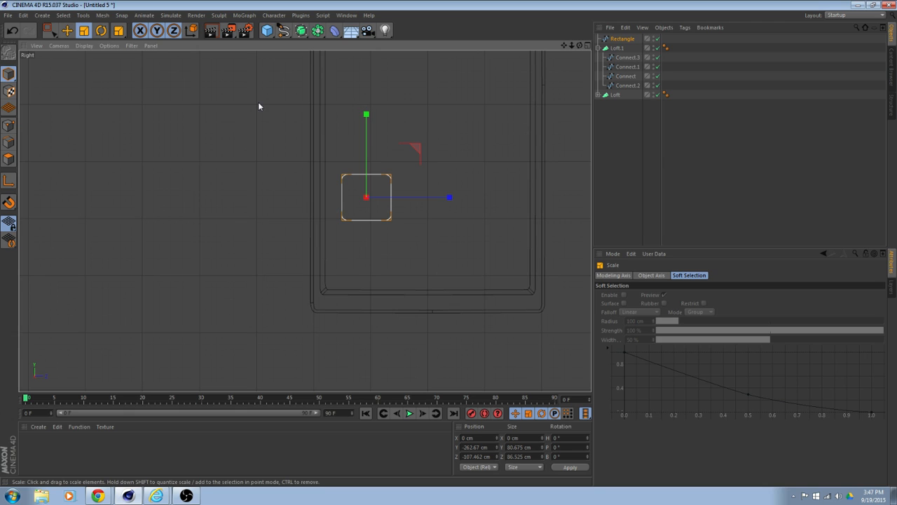
pyautogui.press('e')
pyautogui.moveTo(366, 115); pyautogui.dragTo(365, 102)
pyautogui.moveTo(446, 188); pyautogui.dragTo(430, 188)
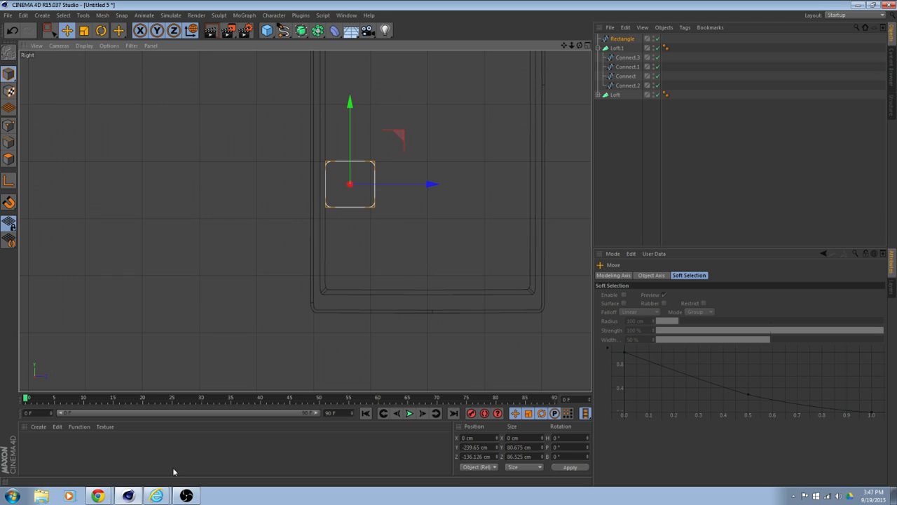
# - Examine the button proportions in the cell phone photo in Chrome, return to Cinema 4D and compare them with the rectangle's size
pyautogui.click(99, 496)
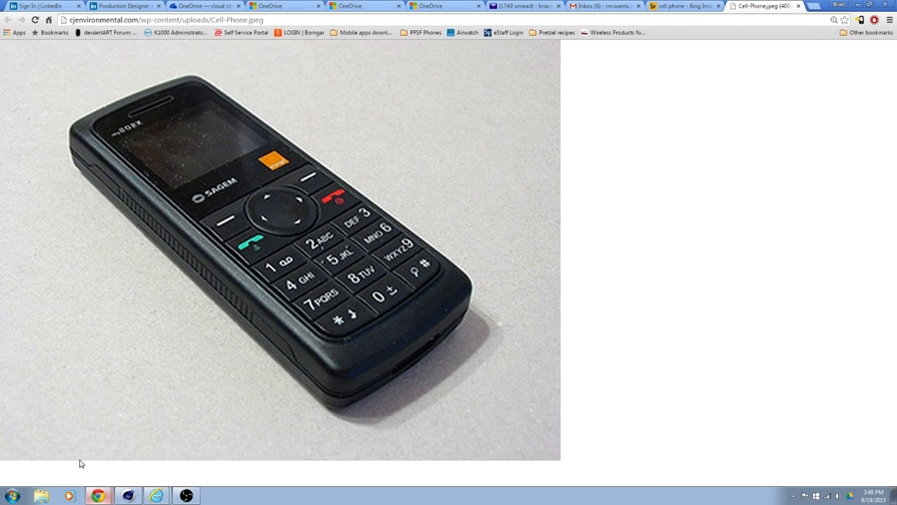
pyautogui.click(142, 496)
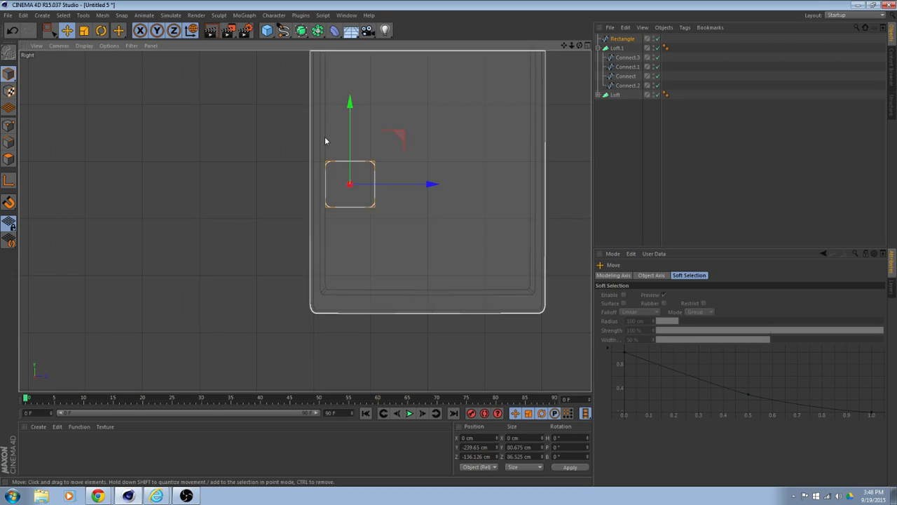
pyautogui.scroll(-2, 327, 140)
pyautogui.keyDown('alt'); pyautogui.moveTo(245, 134); pyautogui.dragTo(194, 140, button='middle'); pyautogui.keyUp('alt')
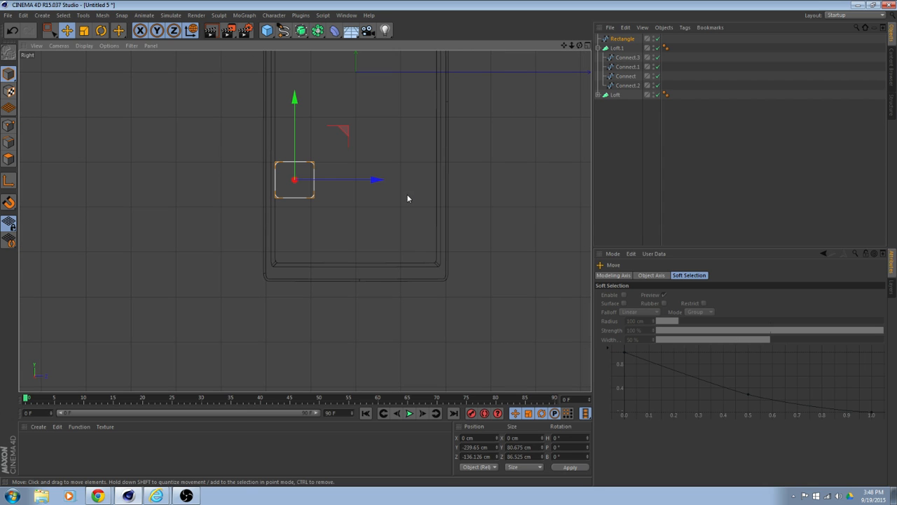
pyautogui.scroll(3, 340, 192)
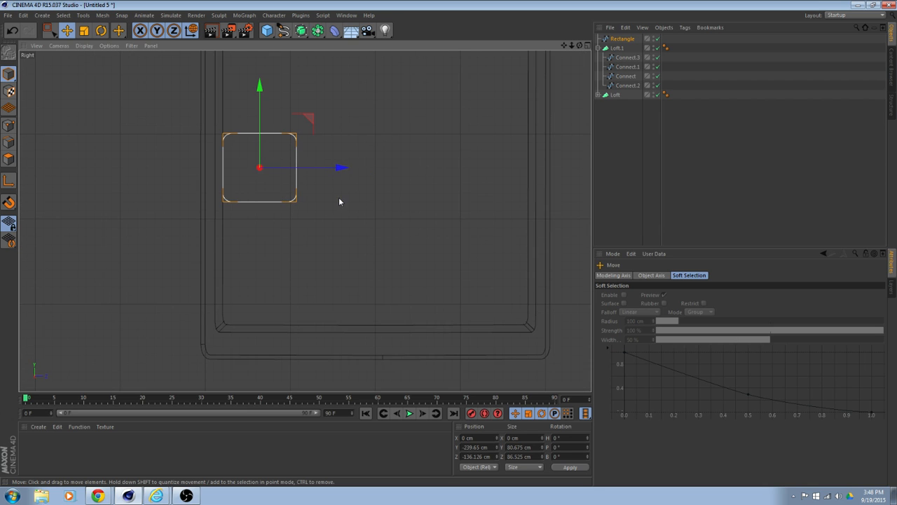
pyautogui.scroll(-1, 337, 198)
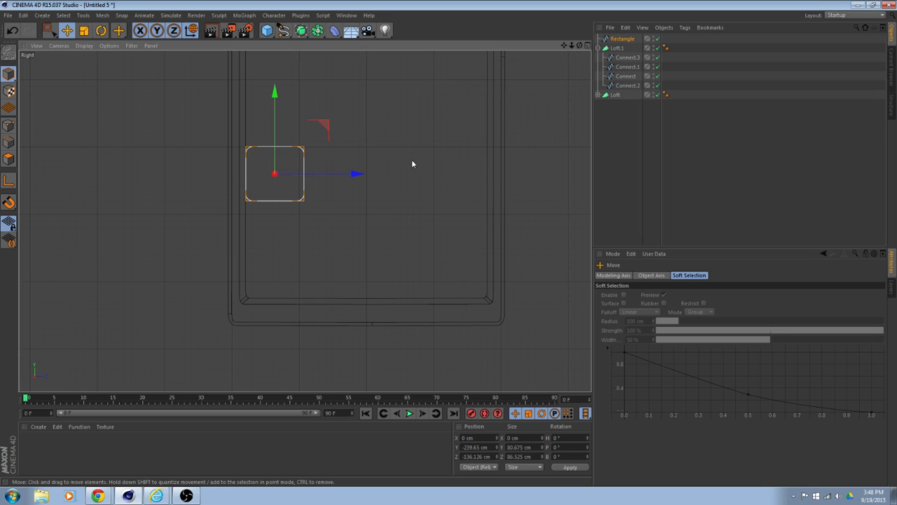
pyautogui.scroll(1, 154, 112)
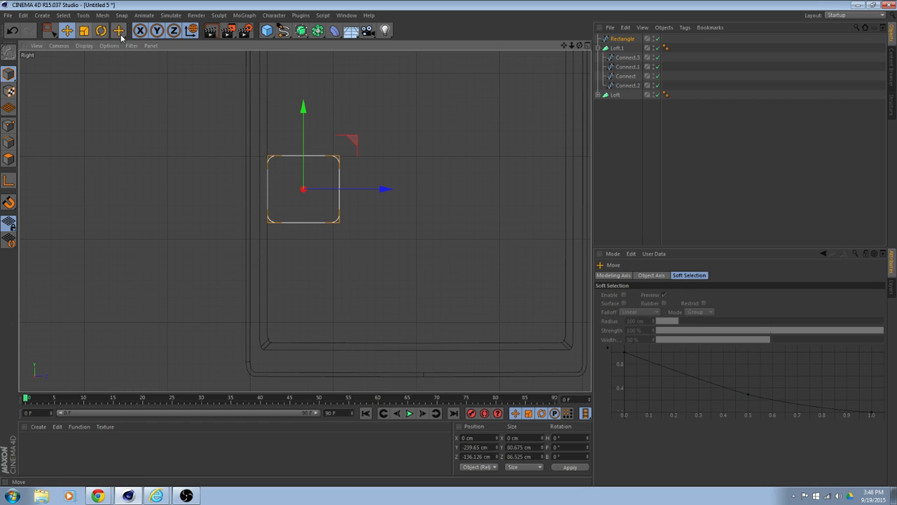
# - Scale the rounded rectangle to about 97 cm wide and 64 cm high and move it to about Y -233 cm and Z -127 cm
pyautogui.click(84, 30)
pyautogui.moveTo(386, 189); pyautogui.dragTo(397, 189)
pyautogui.moveTo(303, 106); pyautogui.dragTo(303, 126)
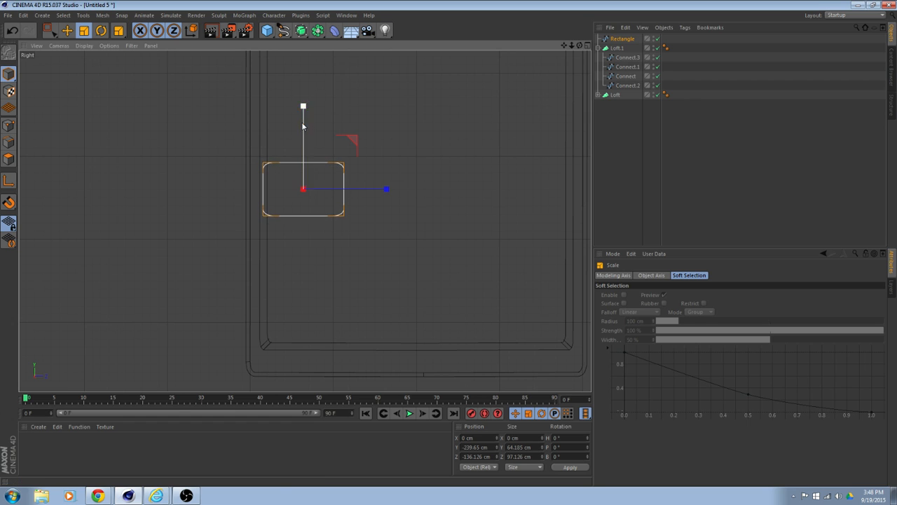
pyautogui.click(67, 31)
pyautogui.moveTo(386, 189); pyautogui.dragTo(393, 190)
pyautogui.moveTo(310, 106); pyautogui.dragTo(311, 104)
# - Duplicate the rounded rectangle and place the copy just beneath the original, at about Y -301 cm
pyautogui.hotkey('ctrl', 'c')
pyautogui.hotkey('ctrl', 'v')
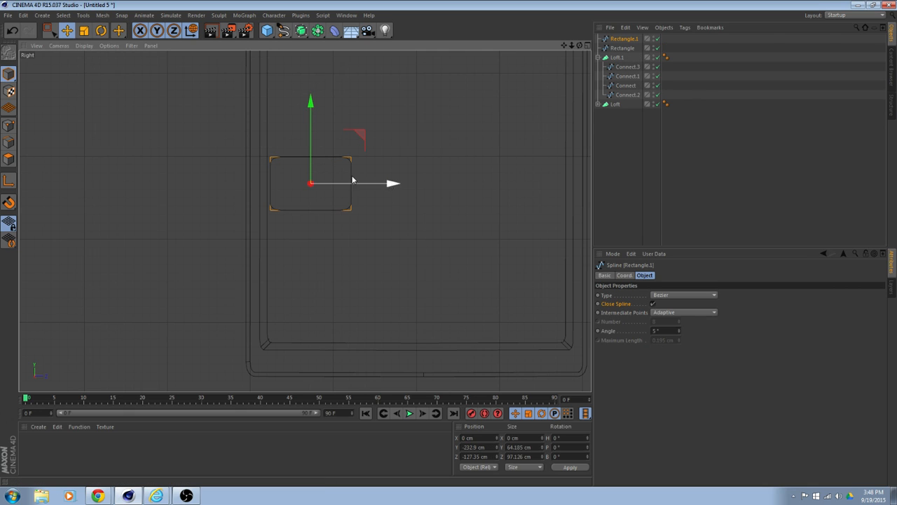
pyautogui.moveTo(312, 103); pyautogui.dragTo(320, 159)
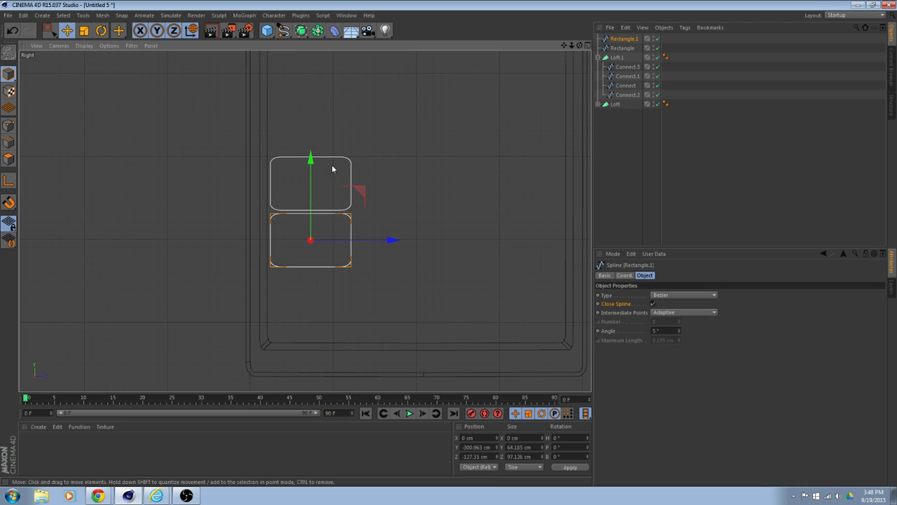
# - Duplicate the two stacked rectangles twice to form a second and third column, centred at about Z -22 cm and Z 86 cm
pyautogui.click(414, 191)
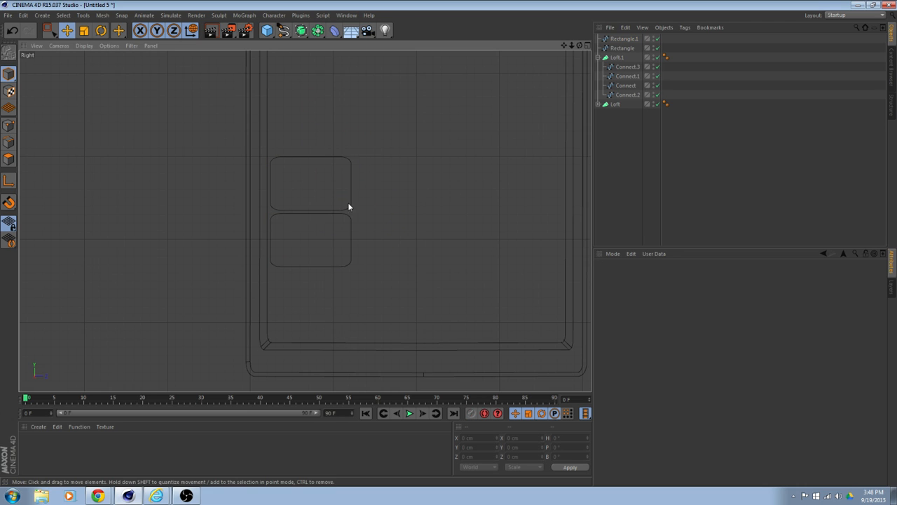
pyautogui.click(351, 222)
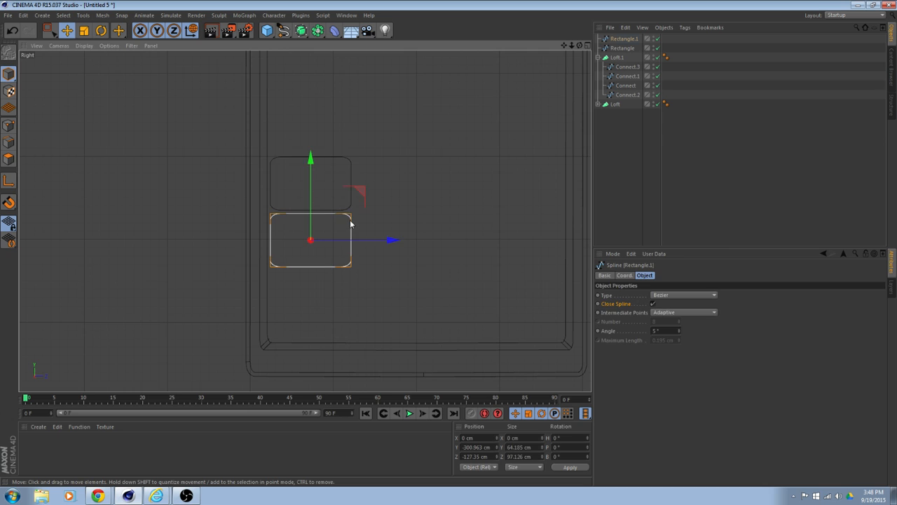
pyautogui.keyDown('shift'); pyautogui.click(352, 181); pyautogui.keyUp('shift')
pyautogui.moveTo(395, 211); pyautogui.dragTo(461, 221)
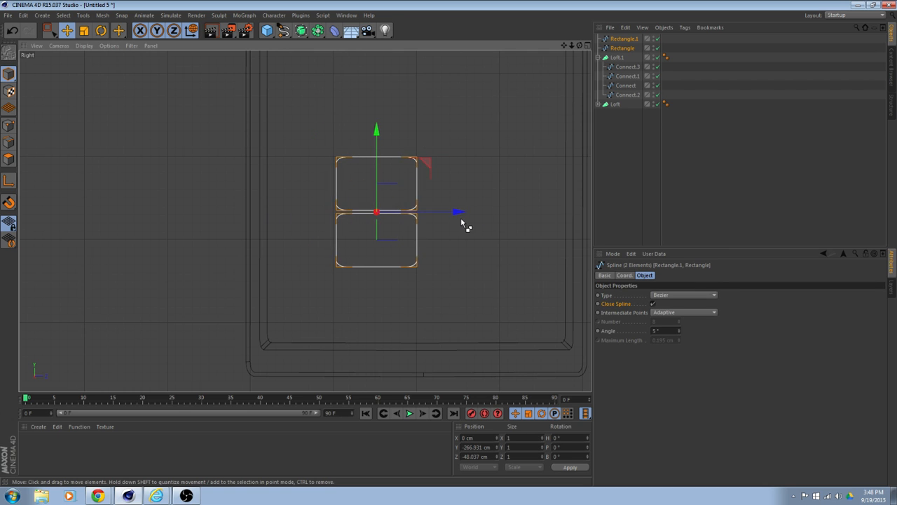
pyautogui.hotkey('ctrl', 'z')
pyautogui.hotkey('ctrl', 'c')
pyautogui.hotkey('ctrl', 'v')
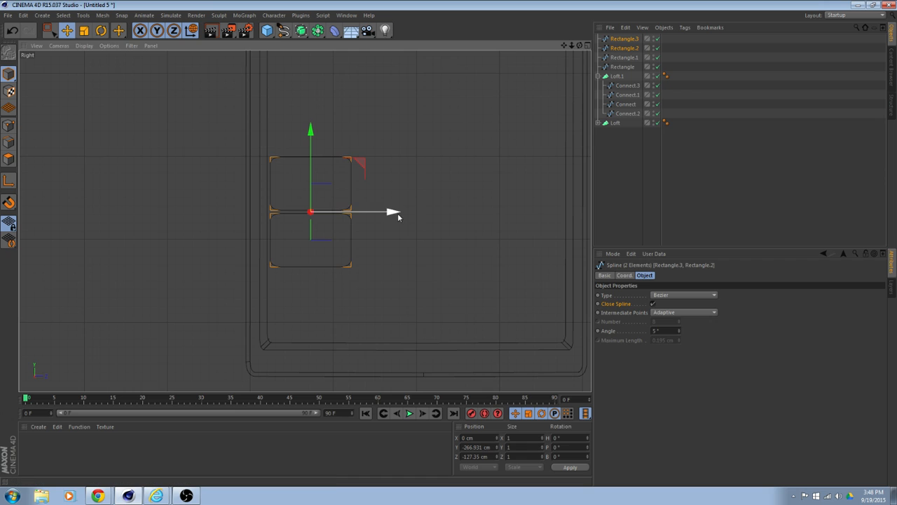
pyautogui.moveTo(395, 212); pyautogui.dragTo(483, 214)
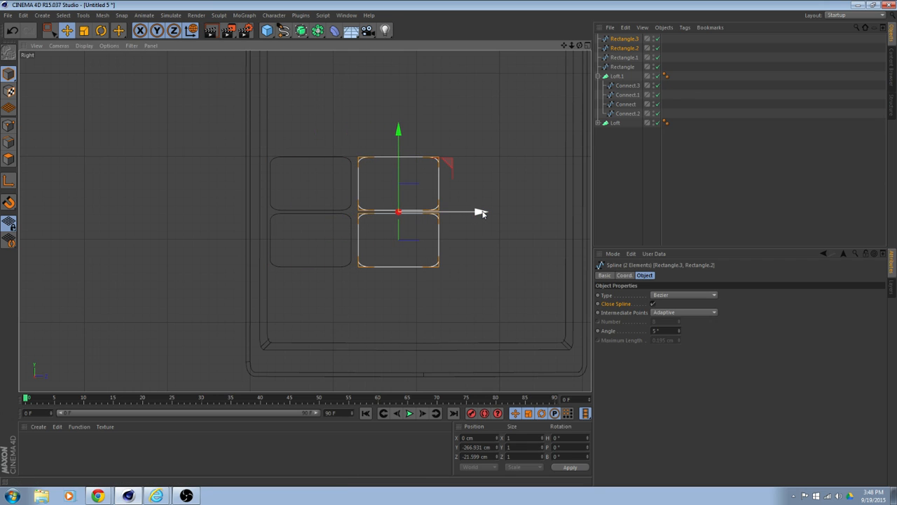
pyautogui.hotkey('ctrl', 'v')
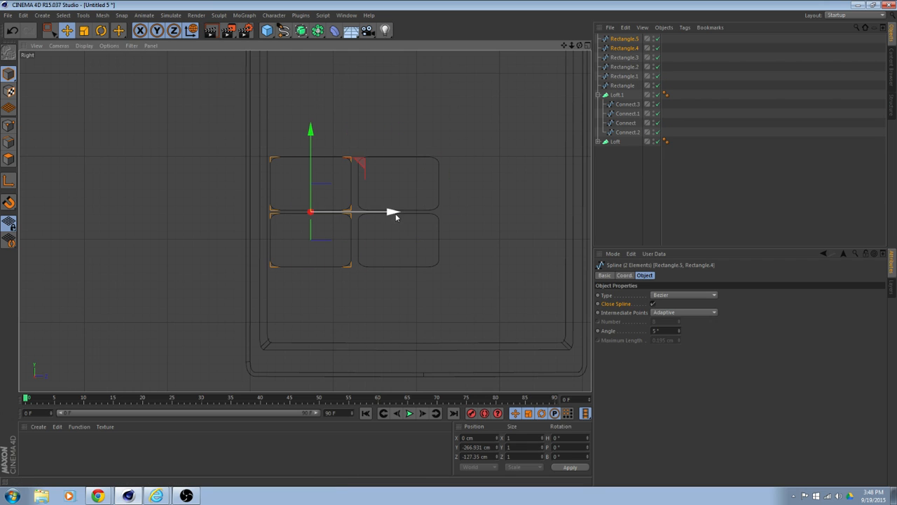
pyautogui.moveTo(390, 211); pyautogui.dragTo(572, 212)
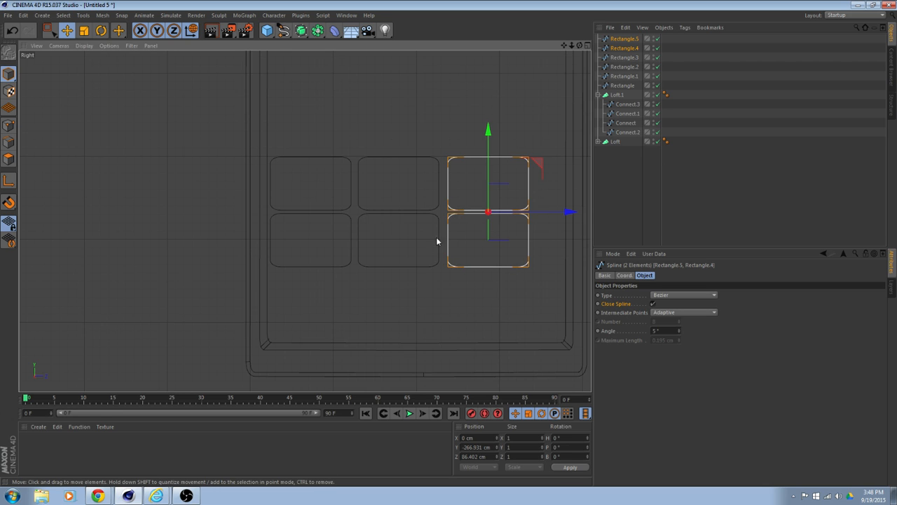
# - Widen all six rectangles together to about 109 cm each and centre the grid across the phone at about Z 0 cm
pyautogui.moveTo(540, 295); pyautogui.dragTo(480, 294, button='middle')
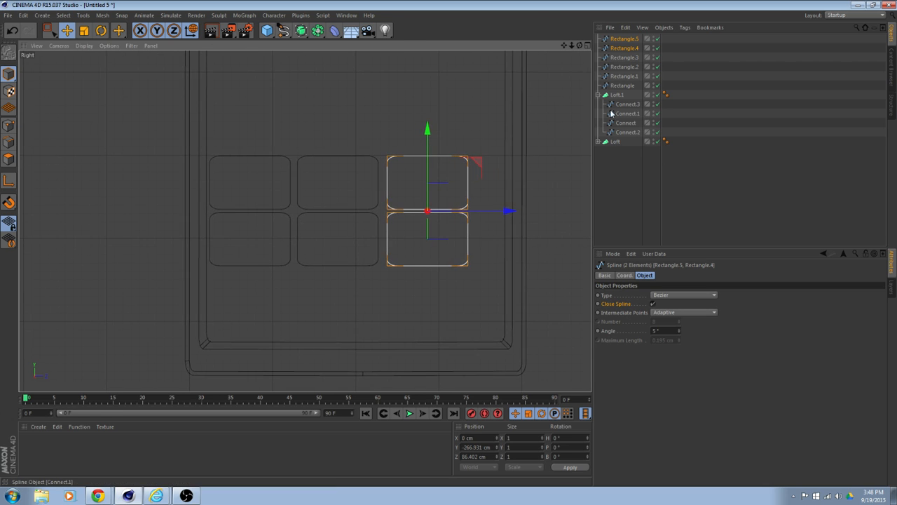
pyautogui.click(617, 86)
pyautogui.keyDown('shift'); pyautogui.click(623, 39); pyautogui.keyUp('shift')
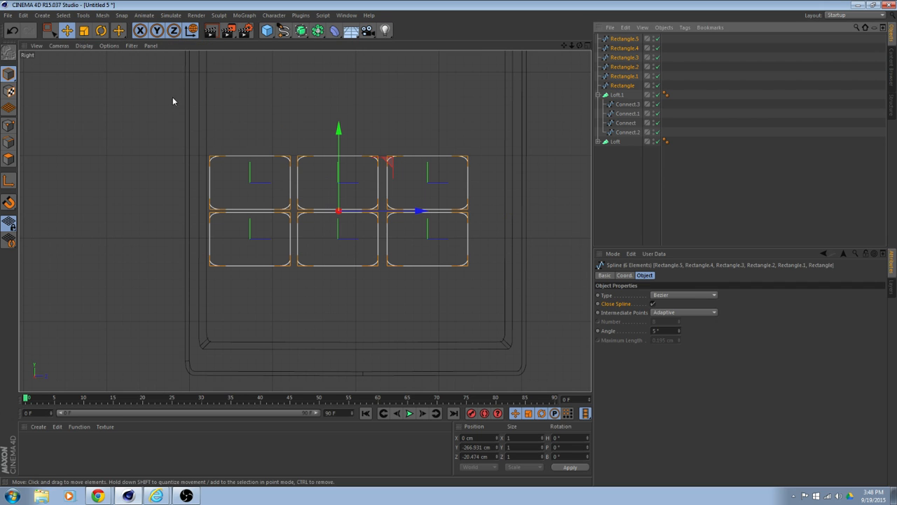
pyautogui.click(83, 30)
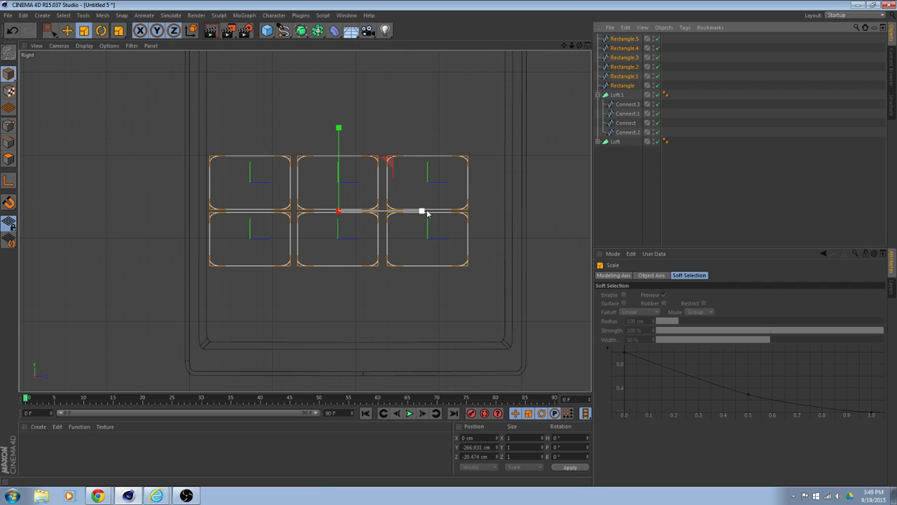
pyautogui.moveTo(424, 211); pyautogui.dragTo(436, 211)
pyautogui.press('e')
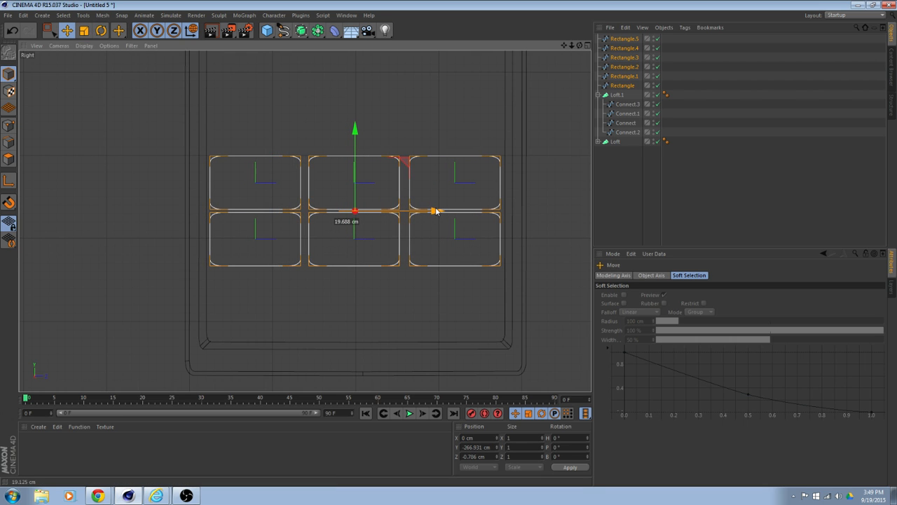
pyautogui.moveTo(436, 211); pyautogui.dragTo(437, 211)
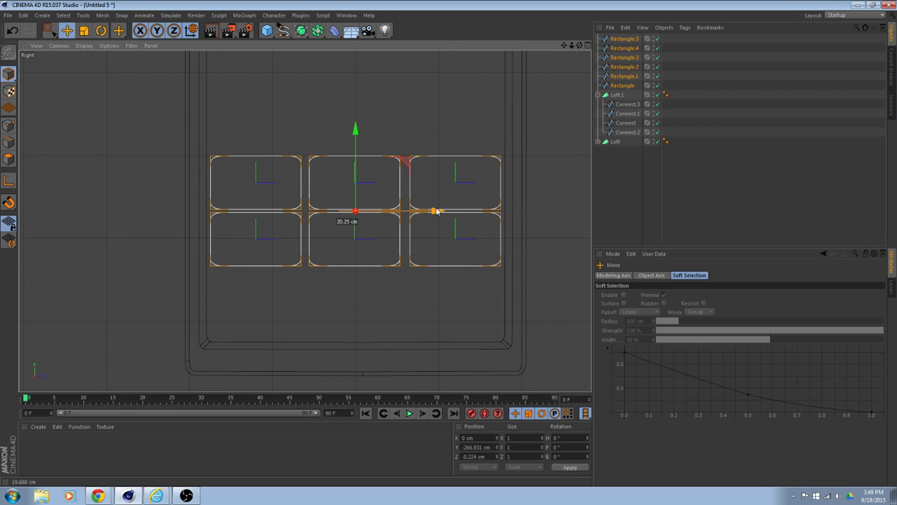
pyautogui.click(545, 224)
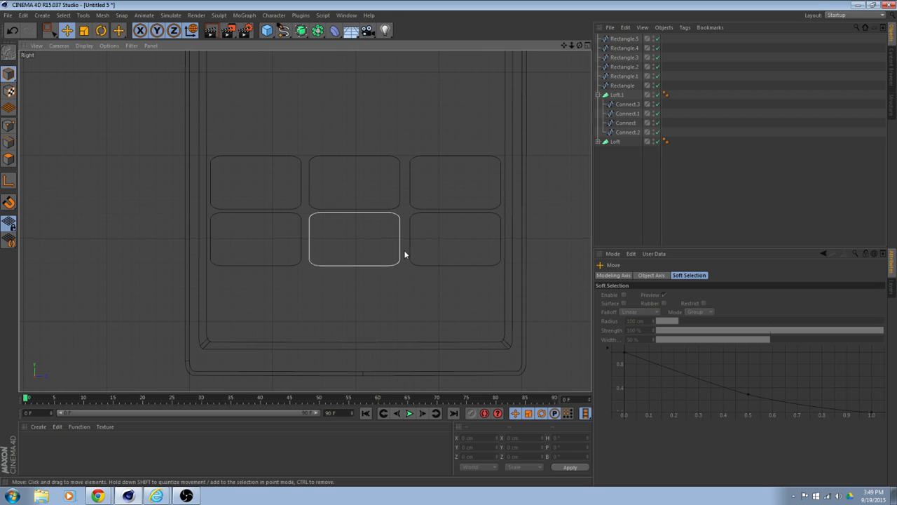
# - Shift the two middle-column rectangles slightly along Z to even out the gaps between the three columns
pyautogui.click(365, 207)
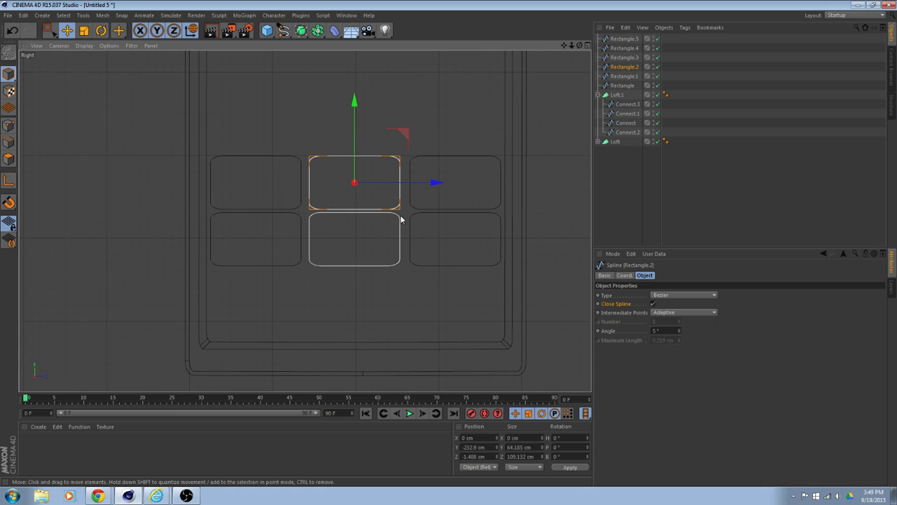
pyautogui.keyDown('shift'); pyautogui.click(401, 219); pyautogui.keyUp('shift')
pyautogui.moveTo(400, 219); pyautogui.dragTo(401, 219)
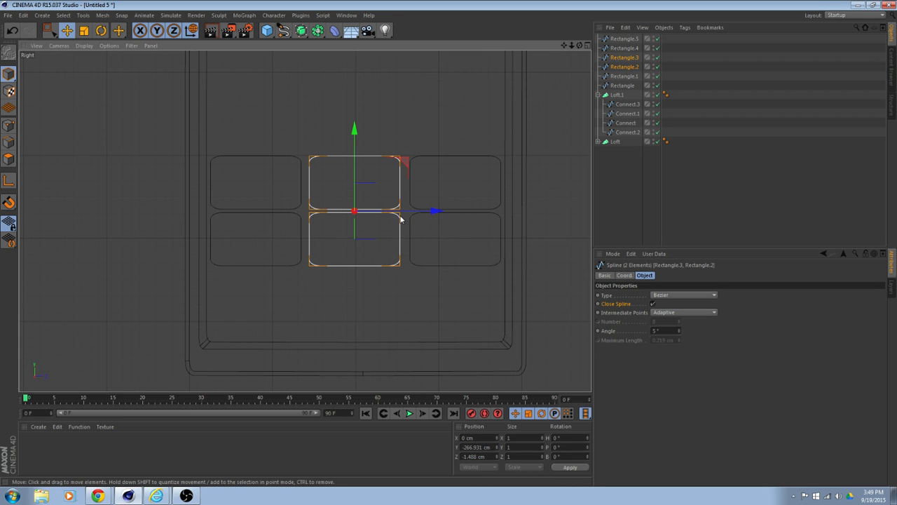
pyautogui.press('t')
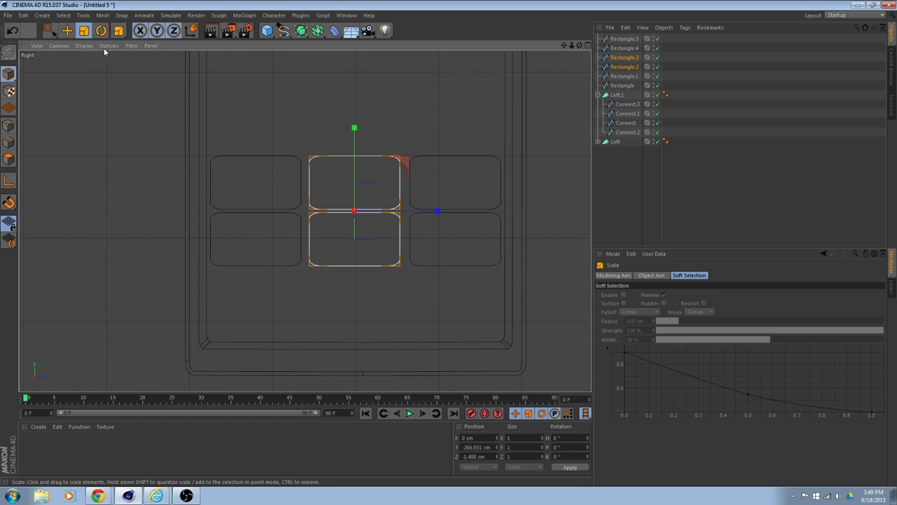
pyautogui.click(66, 30)
pyautogui.moveTo(430, 209); pyautogui.dragTo(437, 212)
pyautogui.click(554, 262)
pyautogui.scroll(-2, 484, 277)
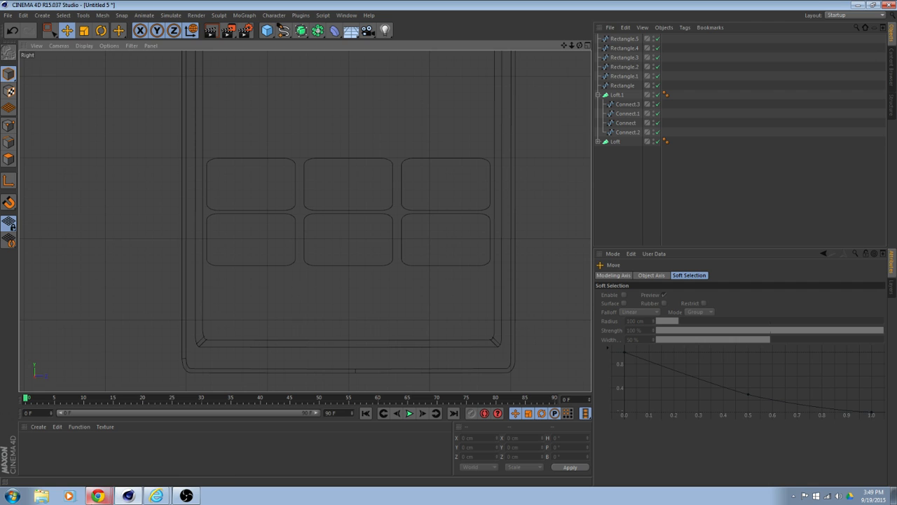
# - Check the phone reference photo and duplicate the lower row of three rectangles as a third row at about Y -370 cm
pyautogui.click(81, 458)
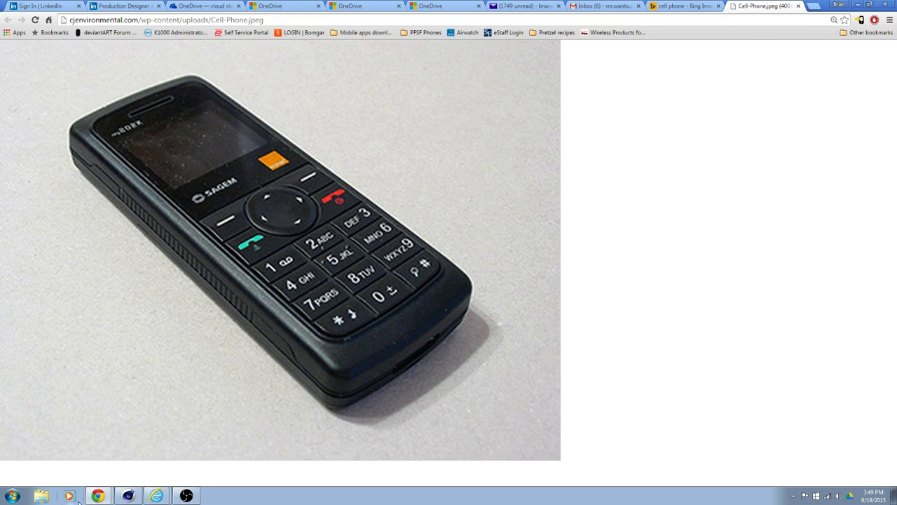
pyautogui.click(129, 484)
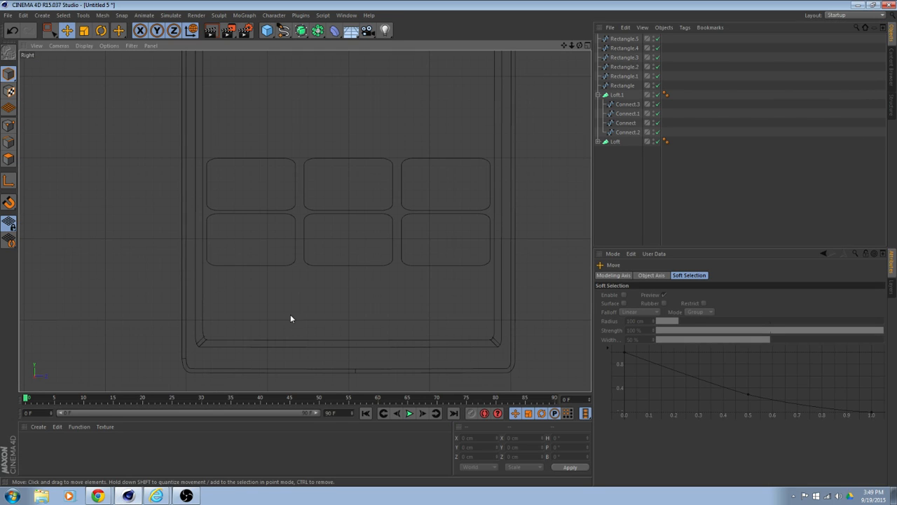
pyautogui.click(283, 266)
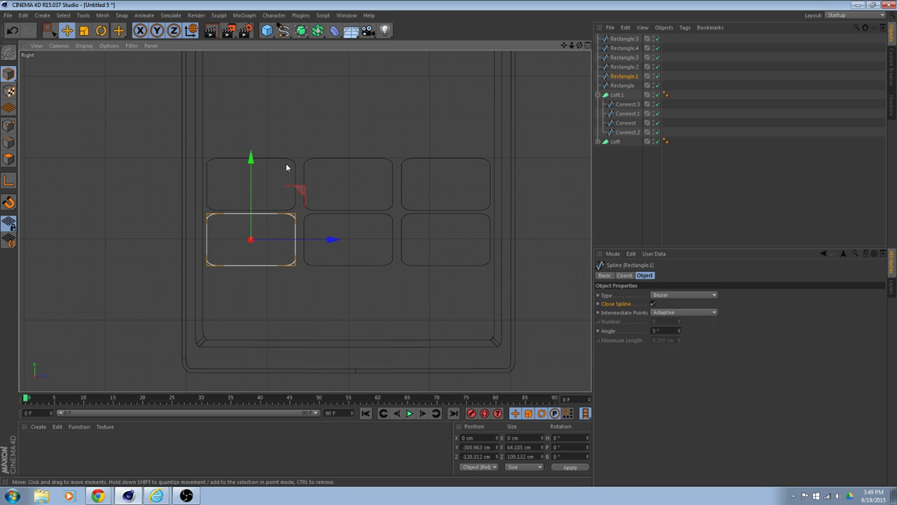
pyautogui.keyDown('shift'); pyautogui.click(393, 221); pyautogui.keyUp('shift')
pyautogui.keyDown('shift'); pyautogui.click(487, 219); pyautogui.keyUp('shift')
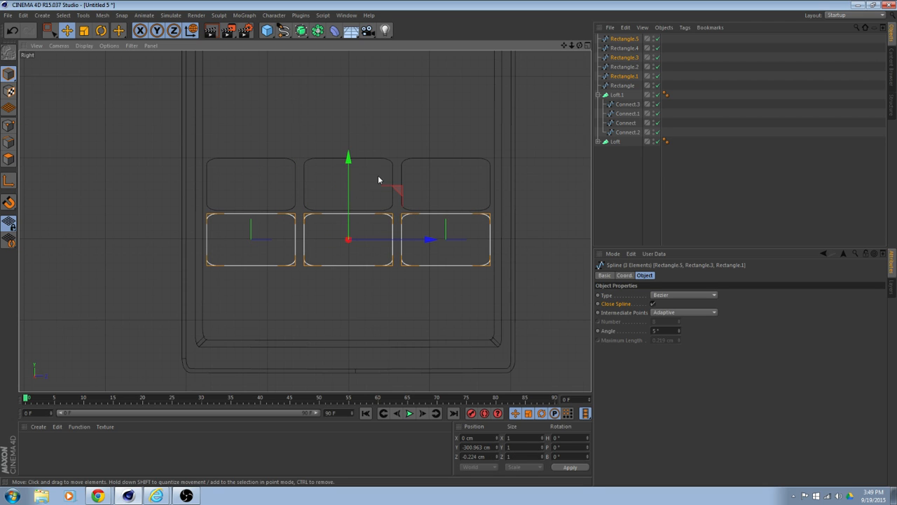
pyautogui.hotkey('ctrl', 'c')
pyautogui.hotkey('ctrl', 'v')
pyautogui.moveTo(349, 158); pyautogui.dragTo(365, 217)
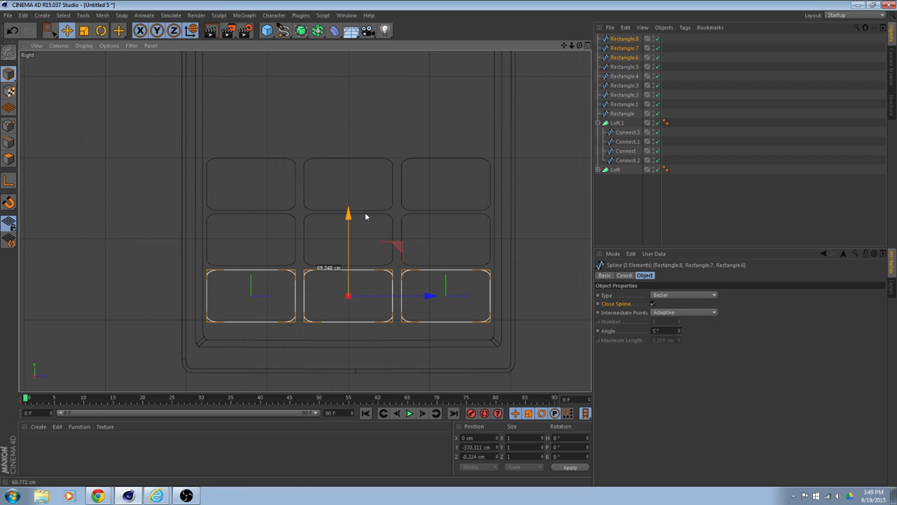
pyautogui.click(534, 205)
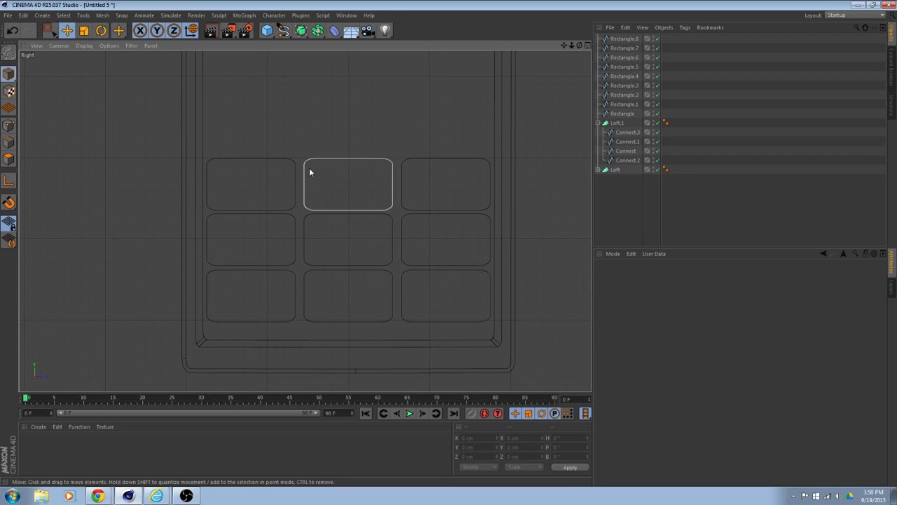
# - Move all nine keypad rectangles together down the phone's front to about Y -321 cm
pyautogui.scroll(-6, 311, 174)
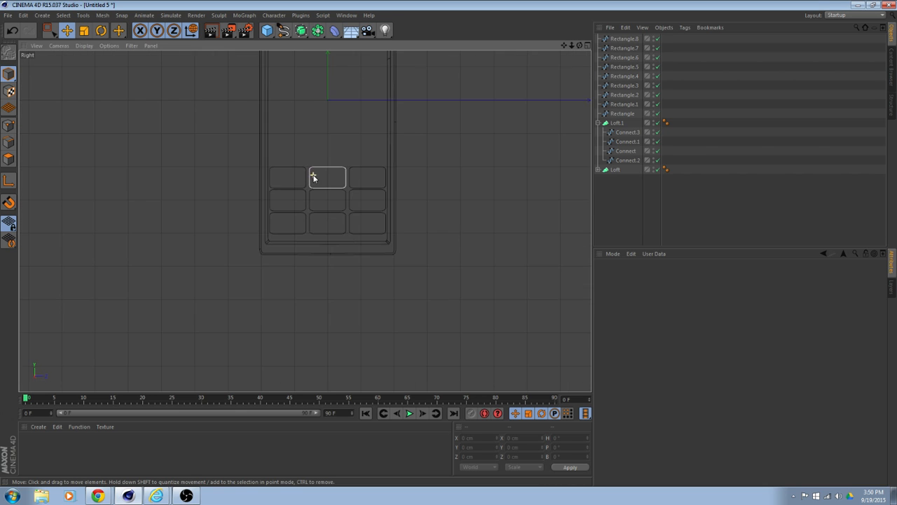
pyautogui.scroll(3, 313, 173)
pyautogui.click(624, 38)
pyautogui.keyDown('shift'); pyautogui.click(630, 114); pyautogui.keyUp('shift')
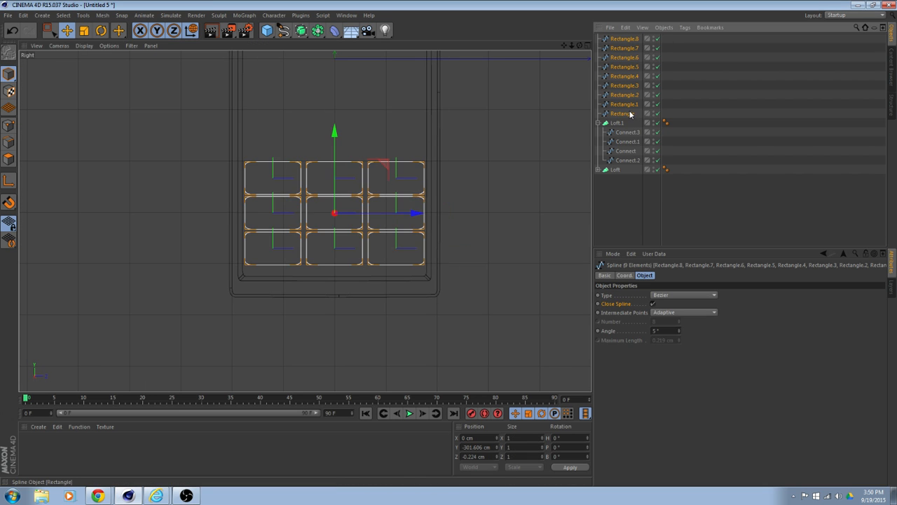
pyautogui.scroll(2, 335, 130)
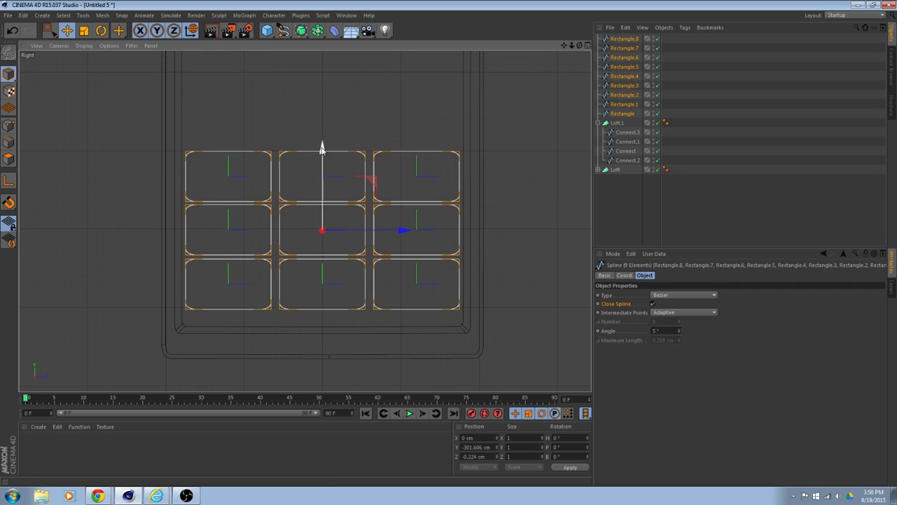
pyautogui.moveTo(321, 147); pyautogui.dragTo(325, 164)
pyautogui.click(550, 190)
# - Examine how the nine-key grid fits within the phone's recessed front and its lower rim
pyautogui.scroll(-5, 537, 190)
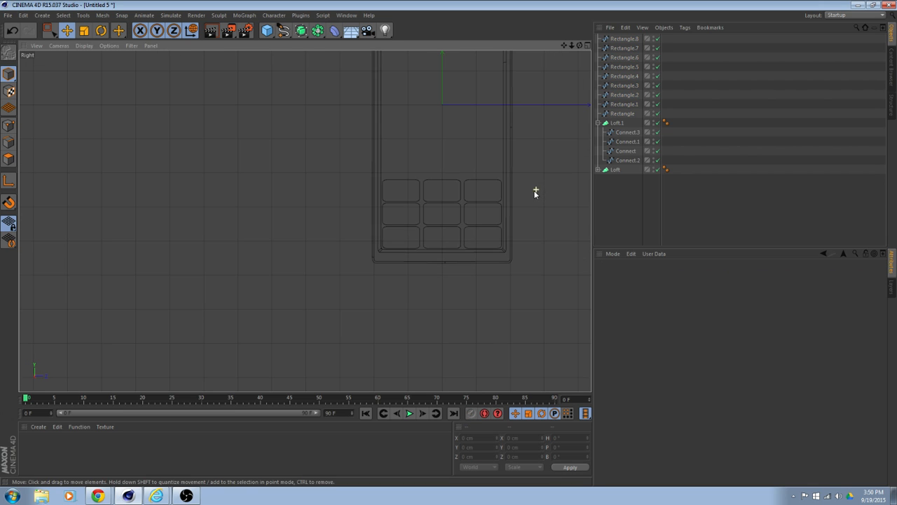
pyautogui.scroll(4, 499, 168)
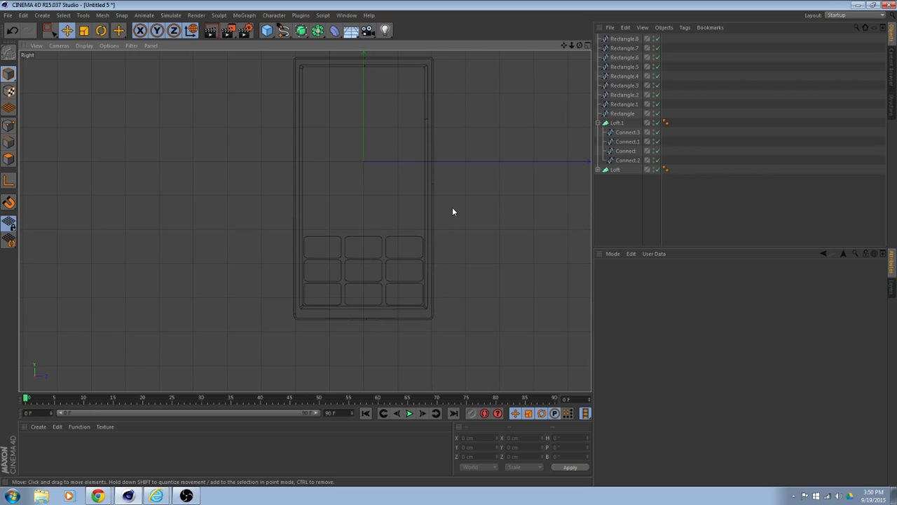
pyautogui.scroll(1, 460, 219)
pyautogui.scroll(-2, 489, 187)
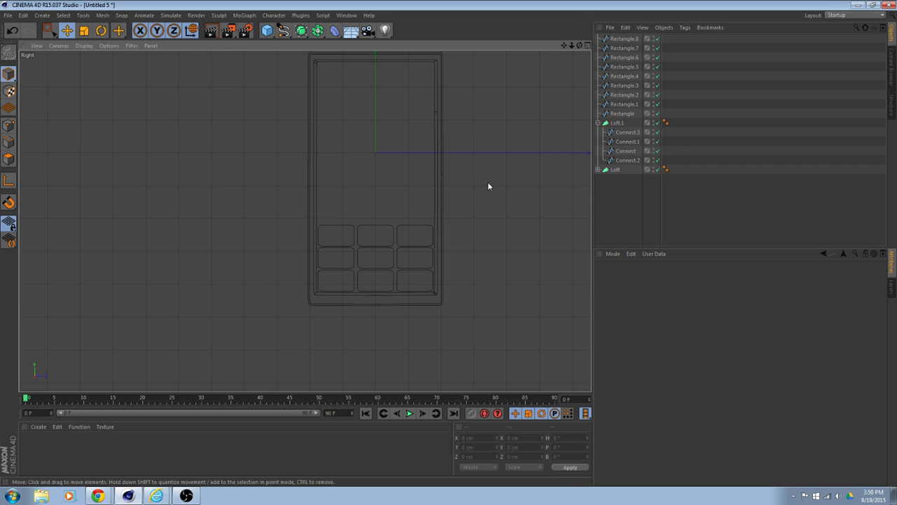
pyautogui.scroll(-1, 397, 203)
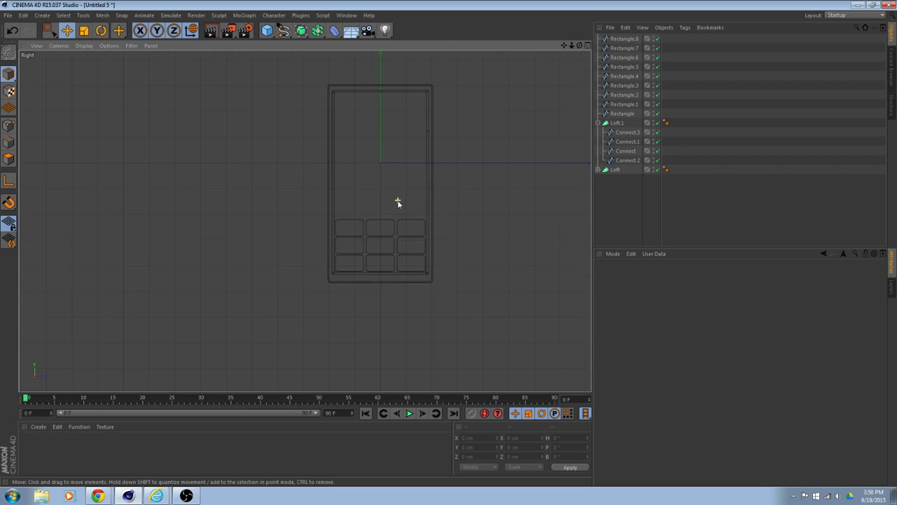
pyautogui.scroll(5, 473, 218)
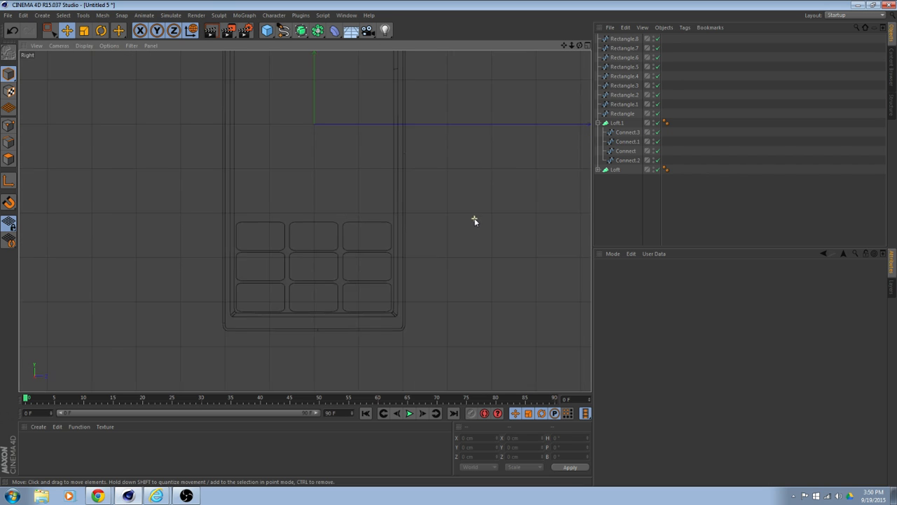
pyautogui.keyDown('alt'); pyautogui.moveTo(443, 242); pyautogui.dragTo(383, 221); pyautogui.keyUp('alt')
pyautogui.hotkey('ctrl', 'z')
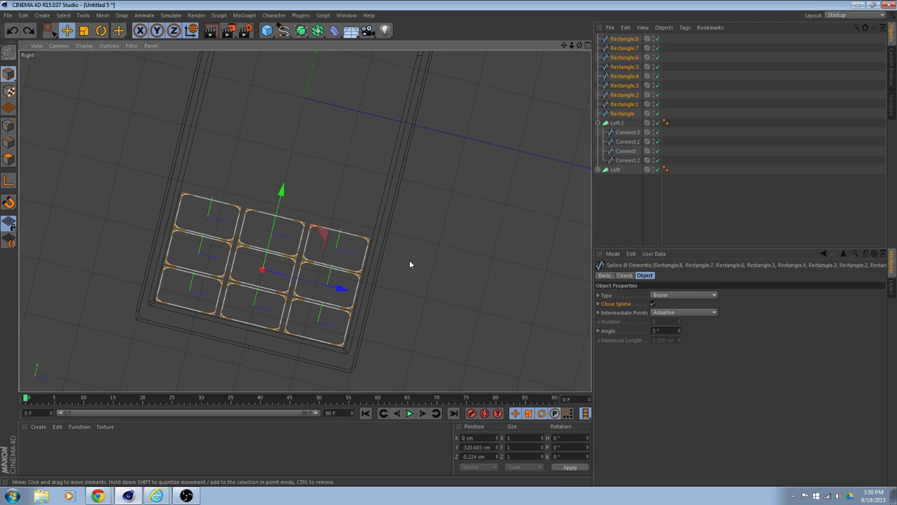
pyautogui.keyDown('alt'); pyautogui.moveTo(410, 265); pyautogui.dragTo(472, 213); pyautogui.keyUp('alt')
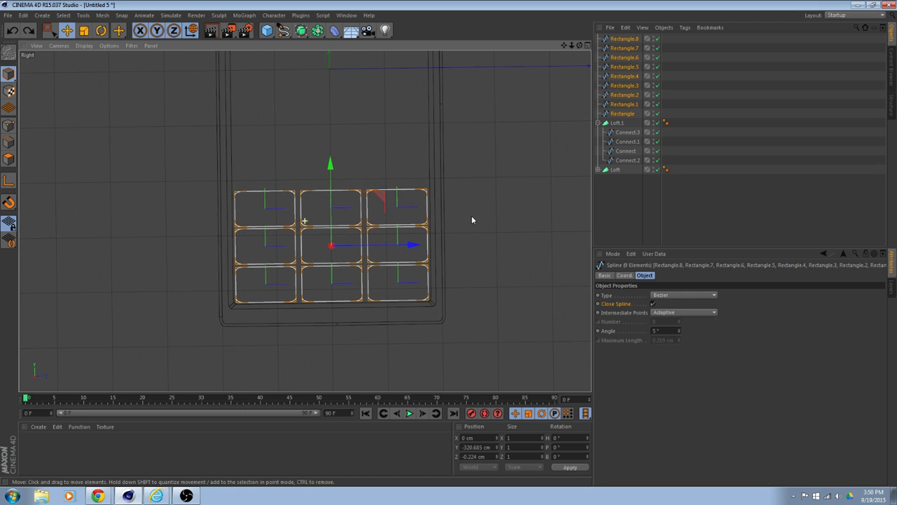
pyautogui.scroll(3, 500, 277)
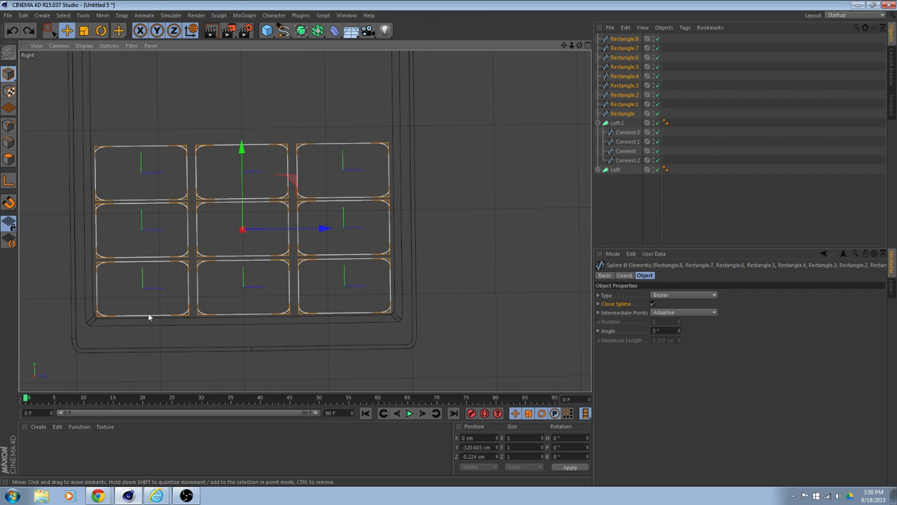
pyautogui.scroll(-3, 475, 210)
pyautogui.scroll(3, 484, 210)
pyautogui.click(500, 222)
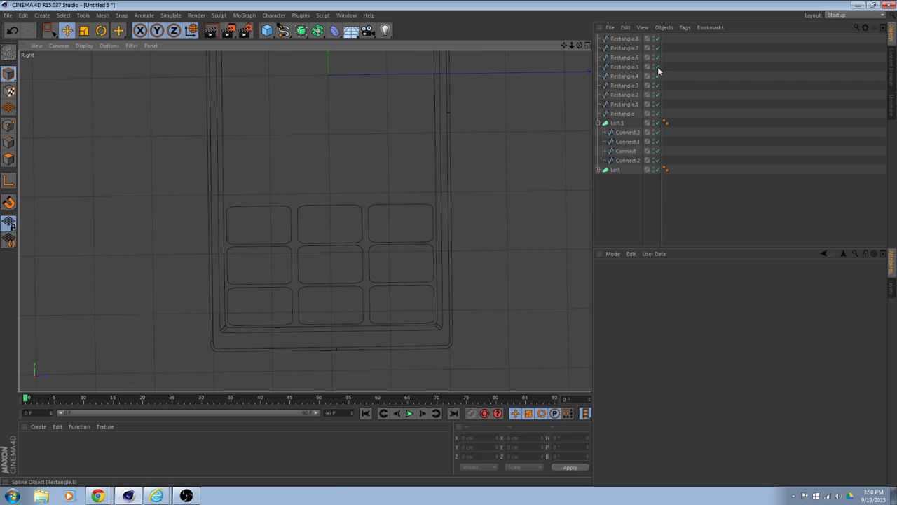
# - Select all nine keypad rectangle splines together
pyautogui.click(631, 40)
pyautogui.keyDown('shift'); pyautogui.click(633, 114); pyautogui.keyUp('shift')
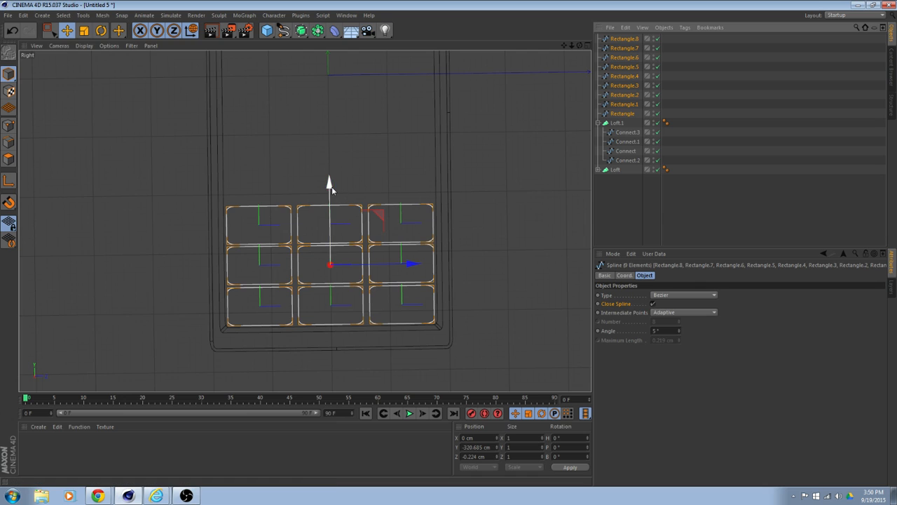
# - Raise the nine selected keypad rectangles about 2.4 cm and check the cell phone reference photo in Chrome
pyautogui.moveTo(330, 189); pyautogui.dragTo(331, 186)
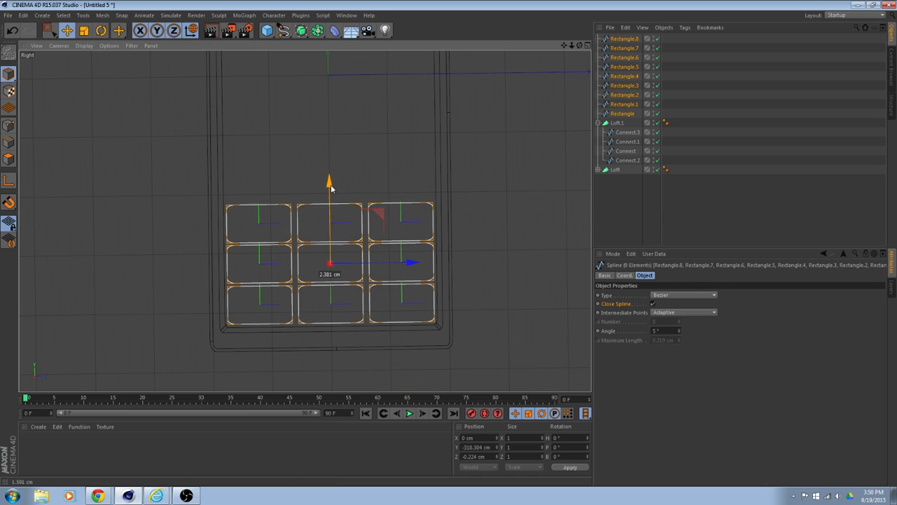
pyautogui.click(506, 182)
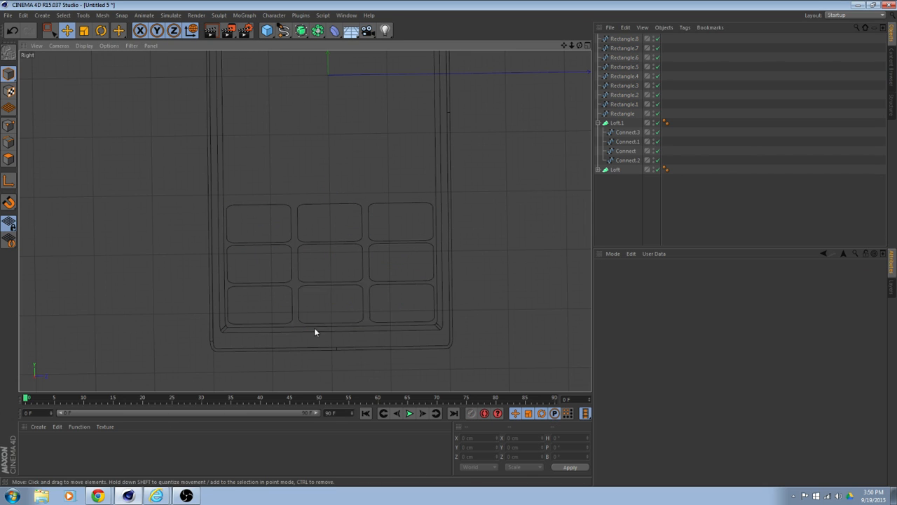
pyautogui.click(98, 496)
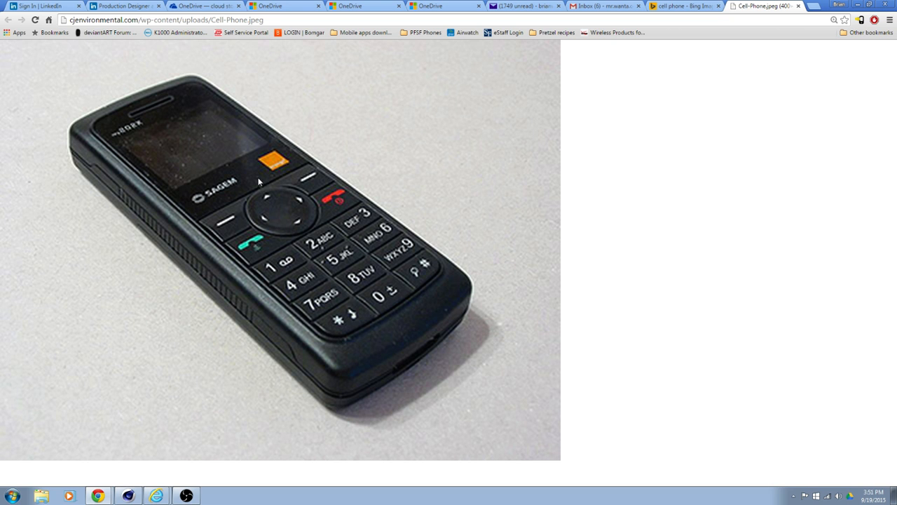
pyautogui.click(128, 496)
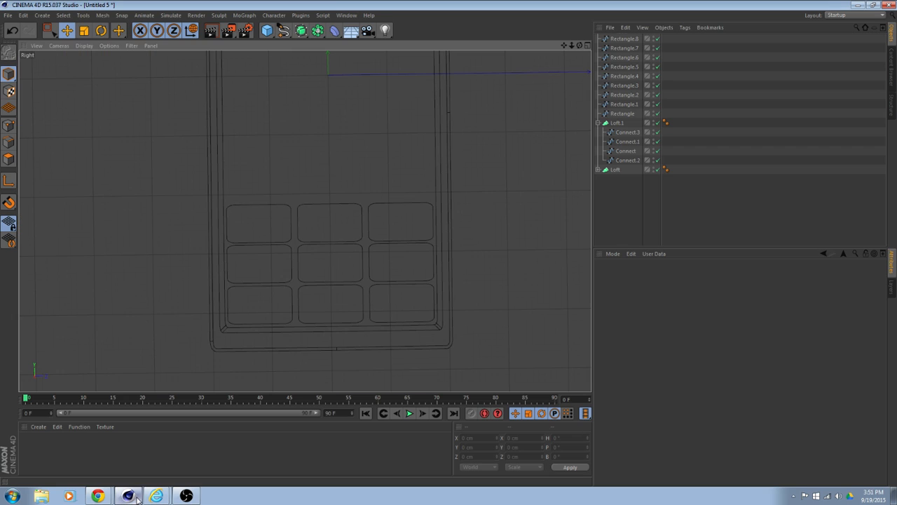
# - Add a circle spline and scale it uniformly to about 149 cm in diameter
pyautogui.scroll(-1, 501, 194)
pyautogui.scroll(-2, 500, 195)
pyautogui.keyDown('alt'); pyautogui.moveTo(497, 196); pyautogui.dragTo(424, 238, button='middle'); pyautogui.keyUp('alt')
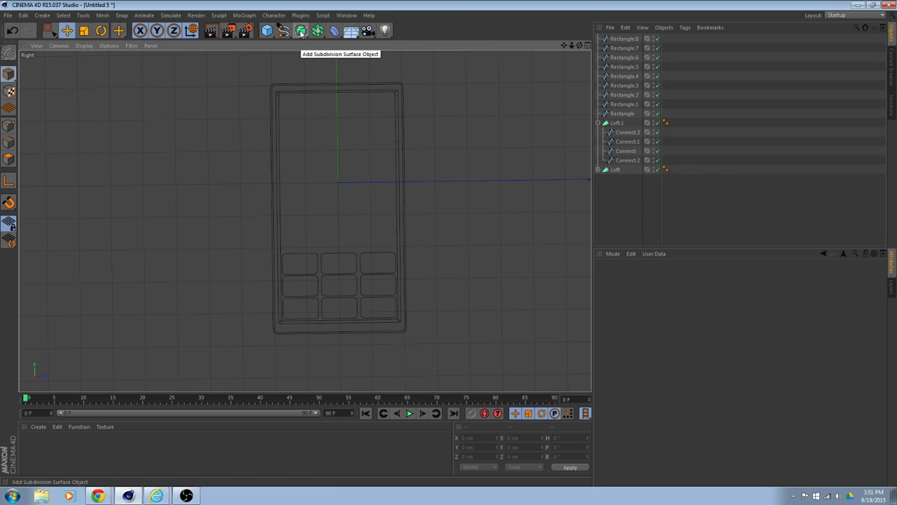
pyautogui.moveTo(283, 30); pyautogui.dragTo(367, 77)
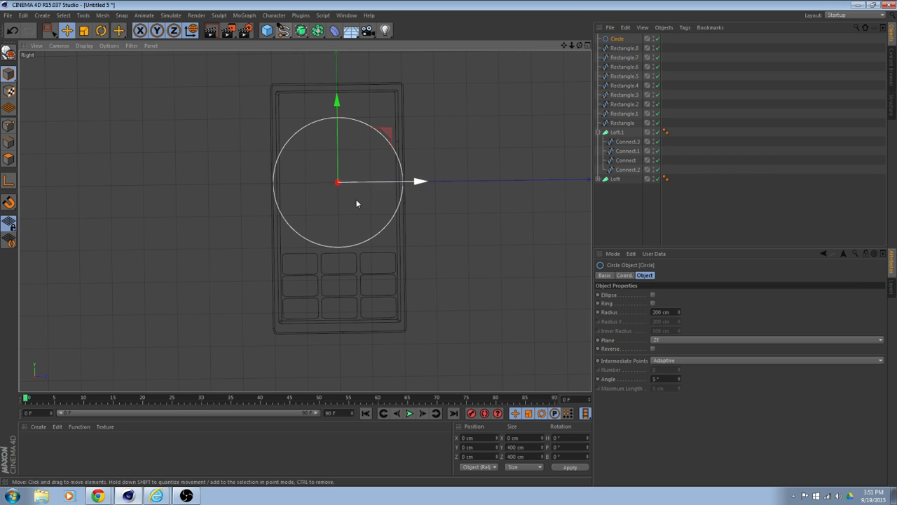
pyautogui.click(83, 30)
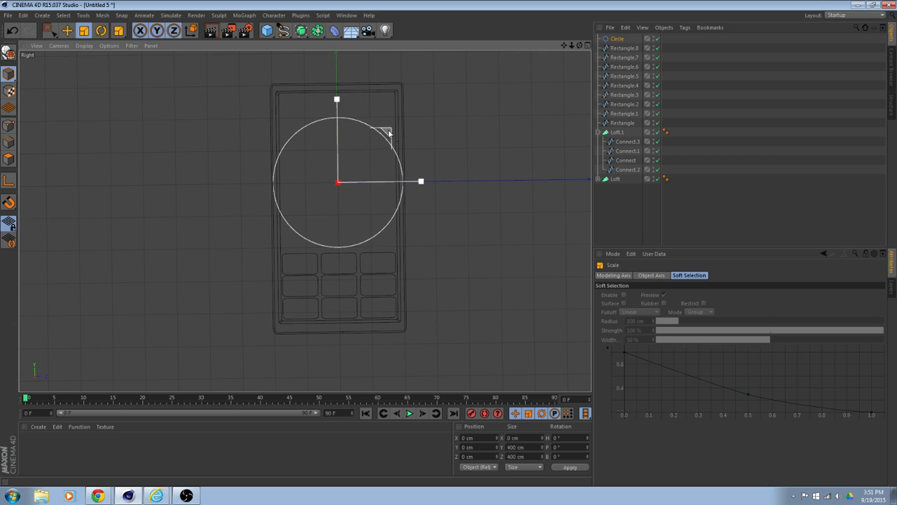
pyautogui.moveTo(389, 133); pyautogui.dragTo(210, 244)
# - Lower the circle about 110 cm to just above the keypad and duplicate it in place
pyautogui.click(66, 30)
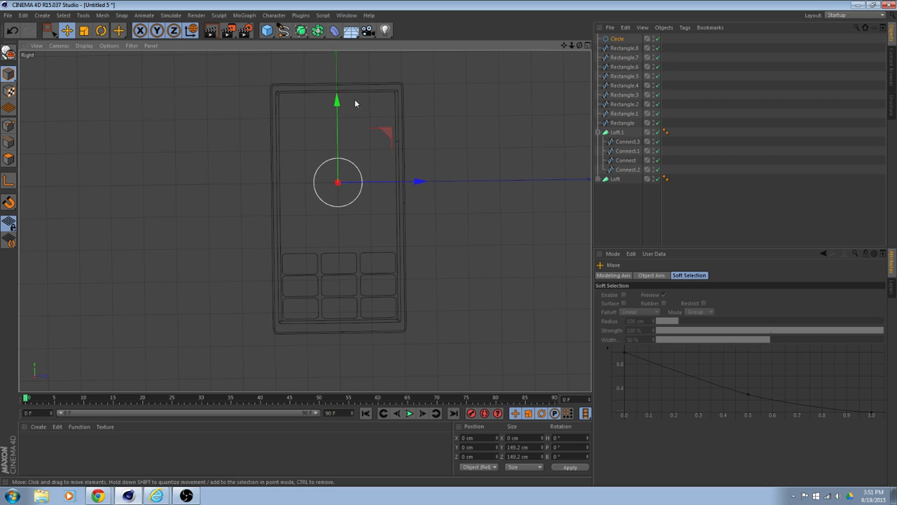
pyautogui.moveTo(337, 102); pyautogui.dragTo(332, 138)
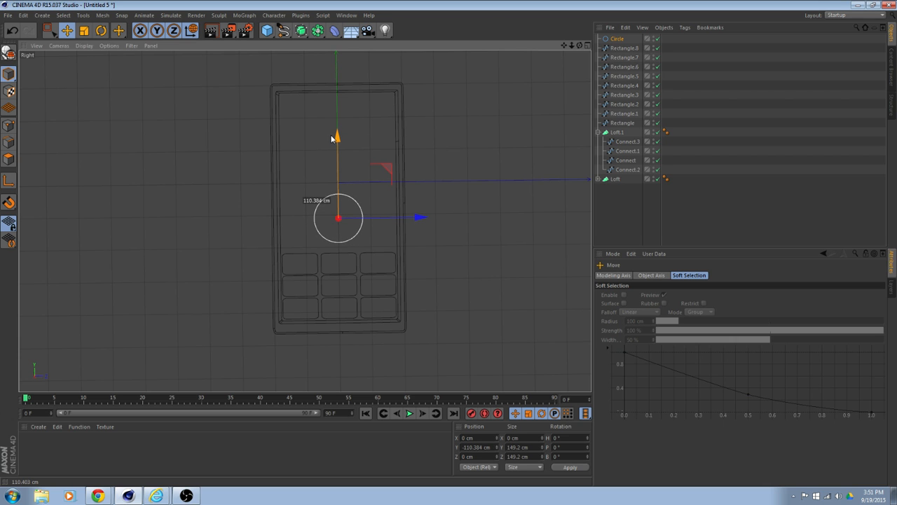
pyautogui.scroll(5, 481, 205)
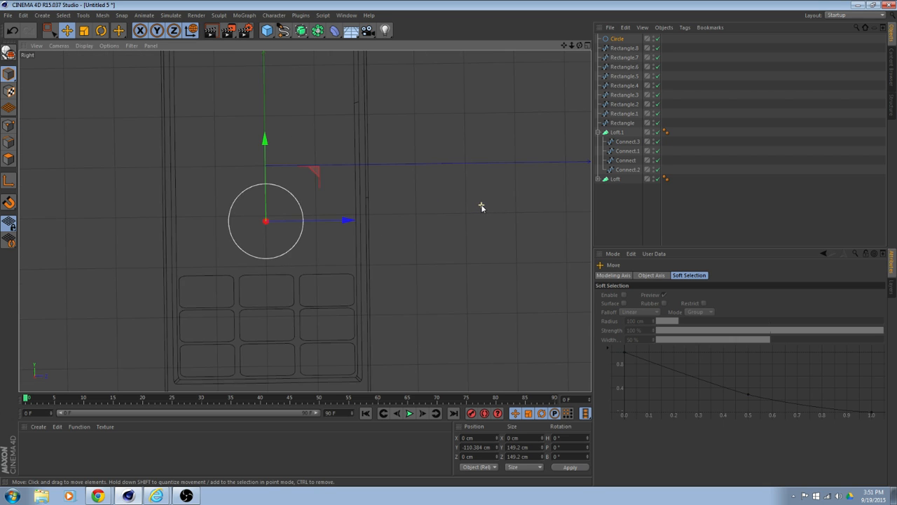
pyautogui.keyDown('alt'); pyautogui.moveTo(374, 196); pyautogui.dragTo(468, 173, button='middle'); pyautogui.keyUp('alt')
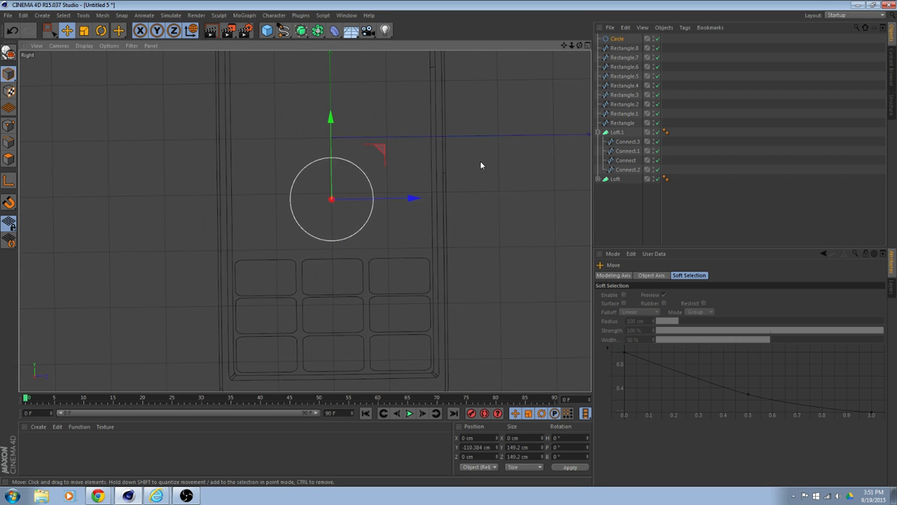
pyautogui.hotkey('ctrl', 'c')
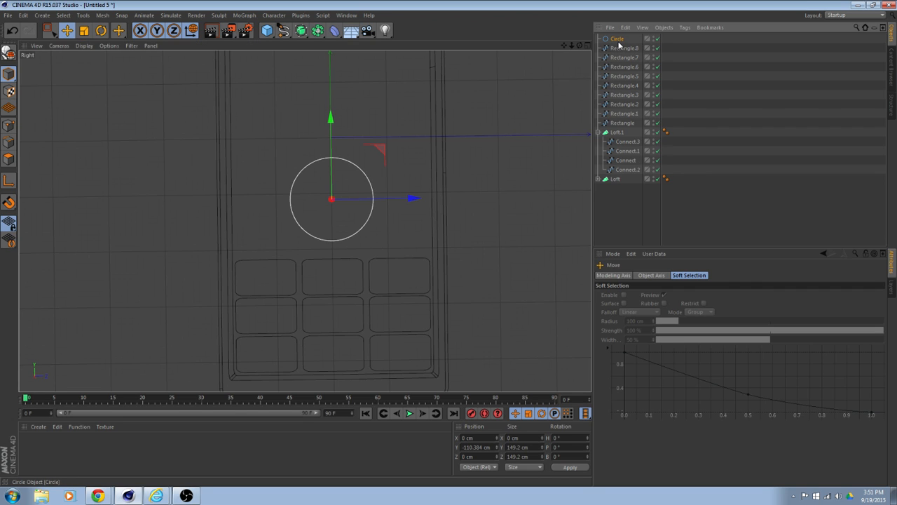
pyautogui.hotkey('ctrl', 'v')
# - Group the nine keypad rectangles under a new null object and collapse the group
pyautogui.click(622, 58)
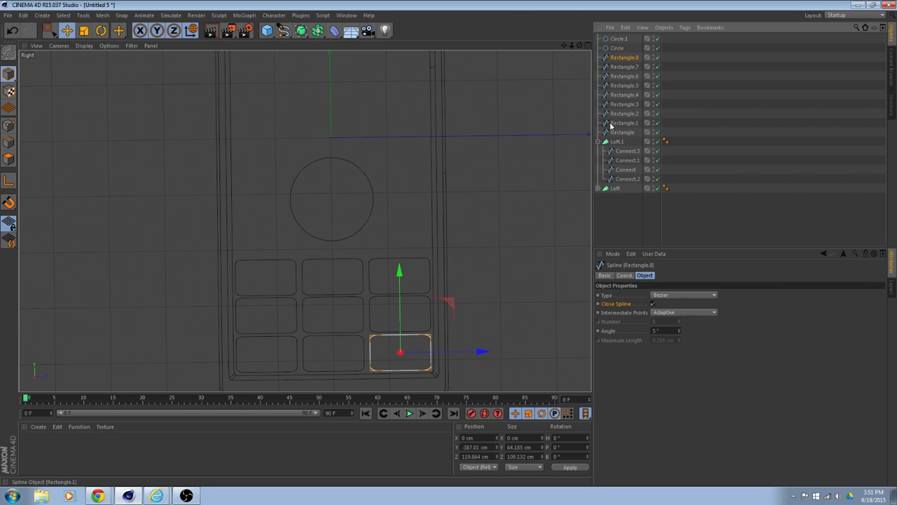
pyautogui.keyDown('shift'); pyautogui.click(621, 132); pyautogui.keyUp('shift')
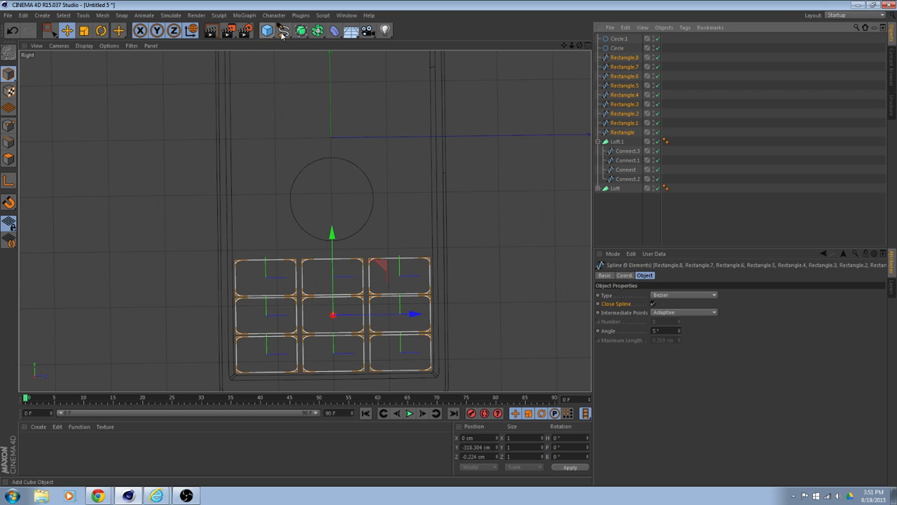
pyautogui.moveTo(269, 35); pyautogui.dragTo(301, 42)
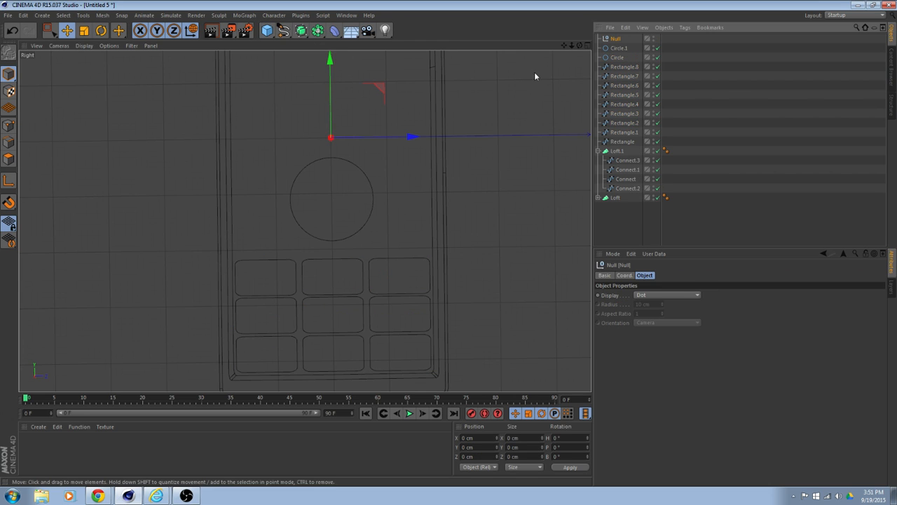
pyautogui.click(617, 67)
pyautogui.keyDown('shift'); pyautogui.click(621, 141); pyautogui.keyUp('shift')
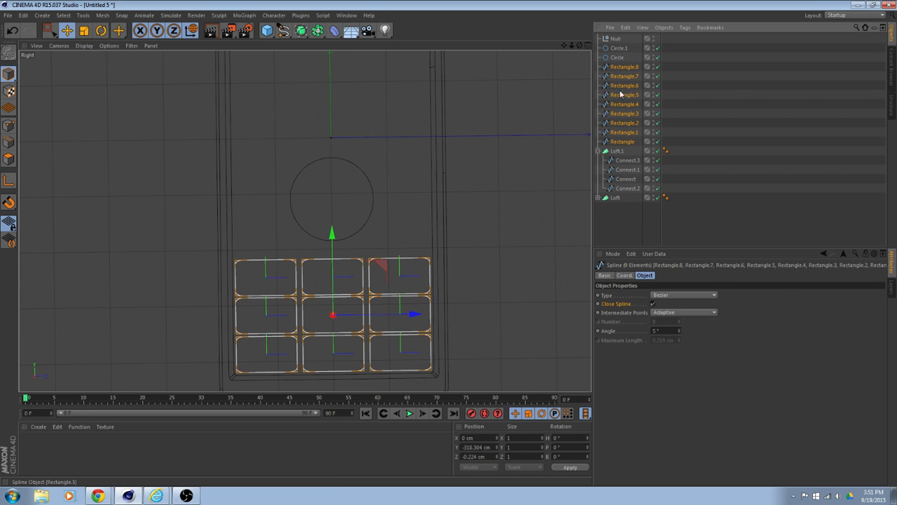
pyautogui.moveTo(621, 70); pyautogui.dragTo(616, 41)
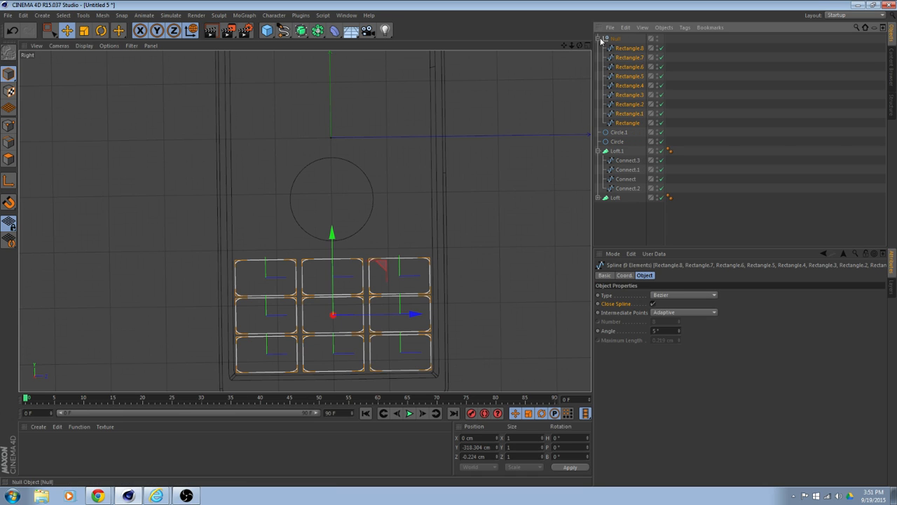
pyautogui.click(620, 223)
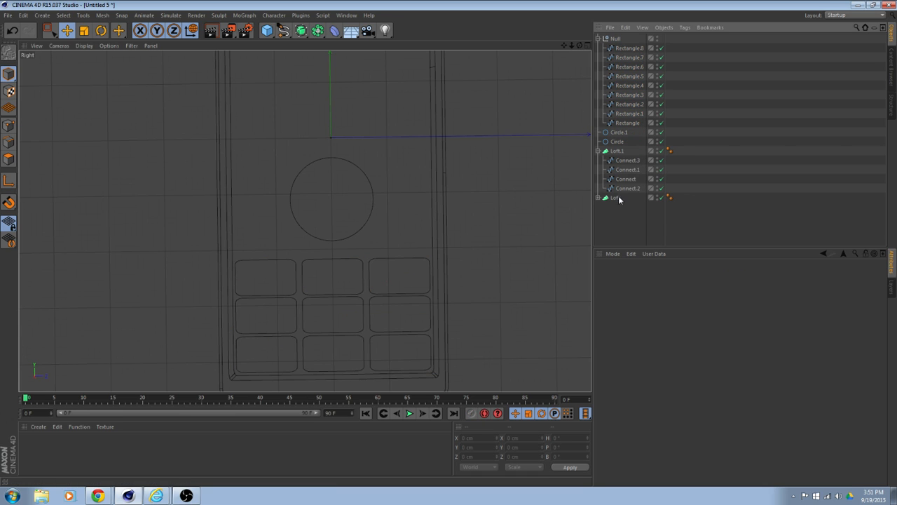
pyautogui.click(600, 41)
pyautogui.click(600, 41)
pyautogui.click(621, 49)
pyautogui.click(621, 57)
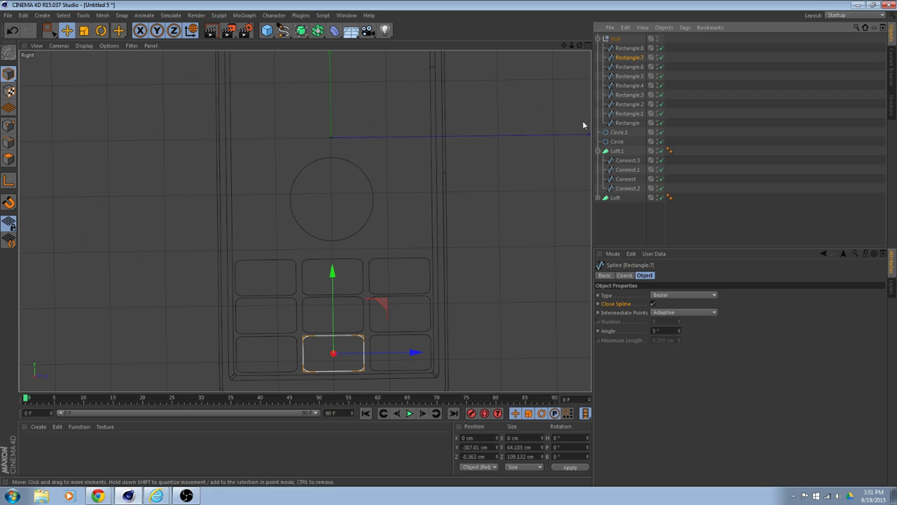
pyautogui.click(600, 41)
pyautogui.click(619, 48)
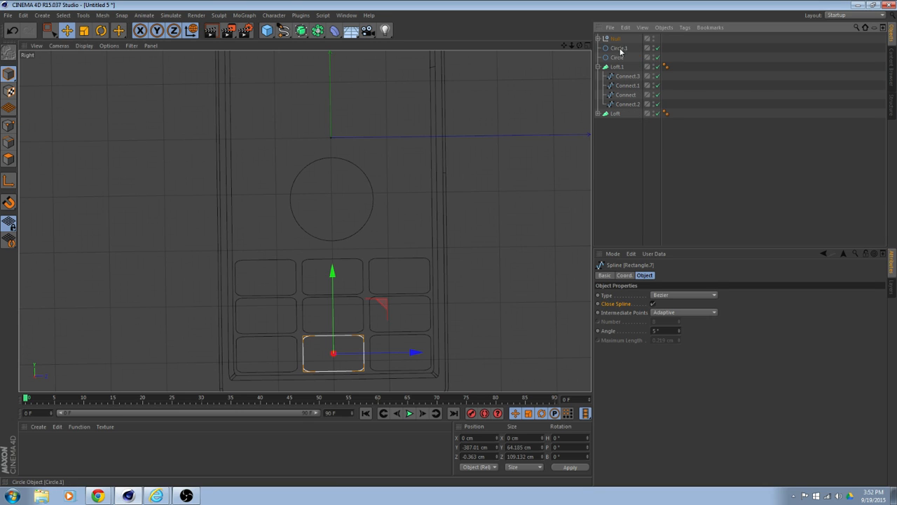
pyautogui.scroll(2, 511, 207)
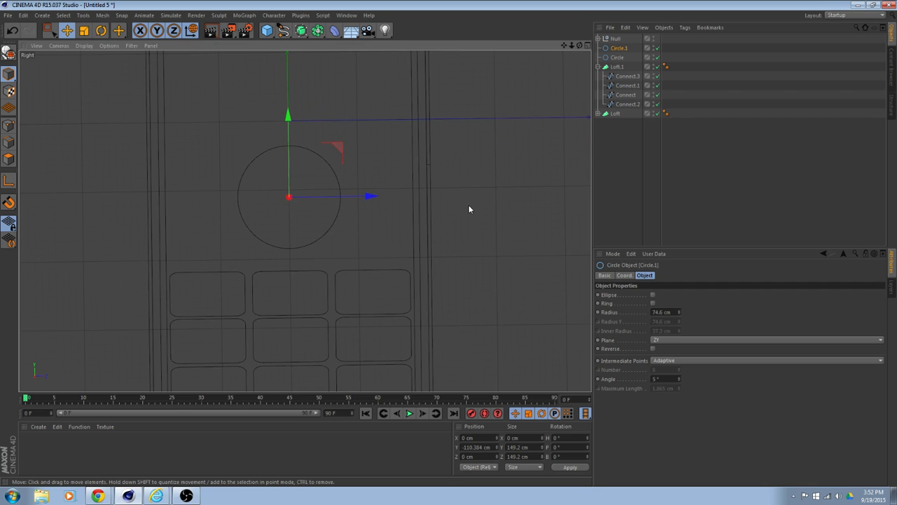
pyautogui.moveTo(468, 205); pyautogui.dragTo(507, 164, button='middle')
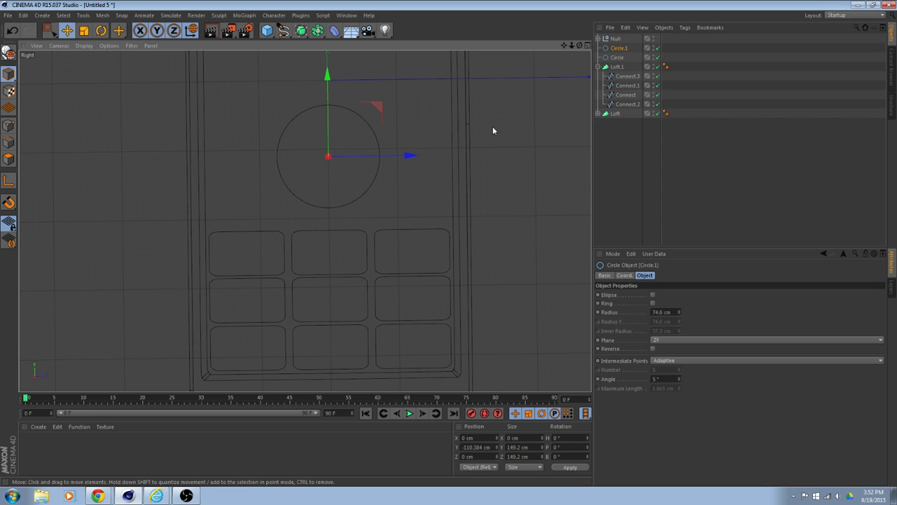
pyautogui.scroll(-2, 492, 127)
pyautogui.keyDown('alt'); pyautogui.moveTo(492, 127); pyautogui.dragTo(470, 169, button='middle'); pyautogui.keyUp('alt')
pyautogui.click(511, 168)
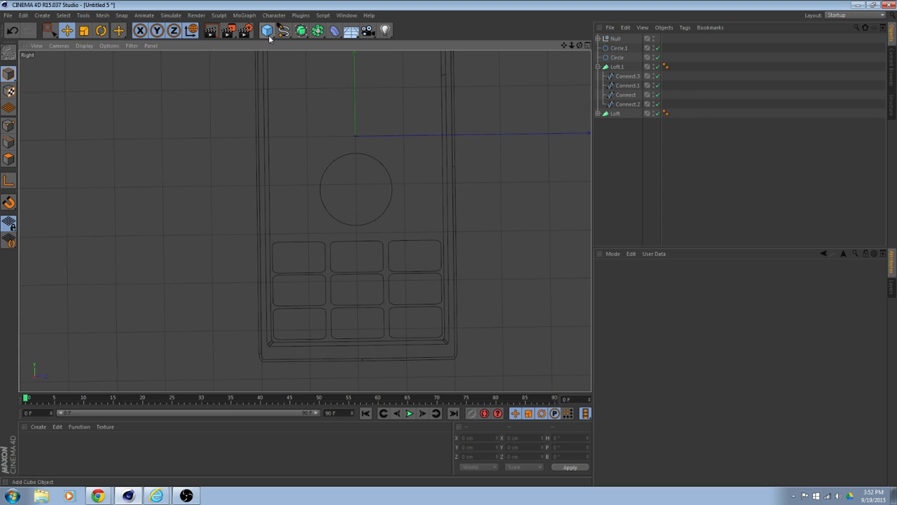
# - Add a rectangle spline in the ZY plane and convert it to an editable spline
pyautogui.moveTo(283, 31); pyautogui.dragTo(366, 94)
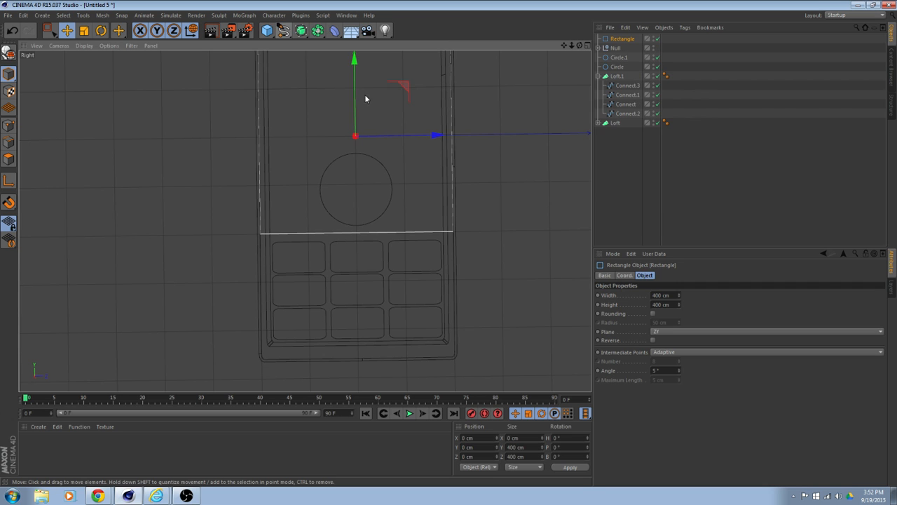
pyautogui.scroll(-2, 375, 76)
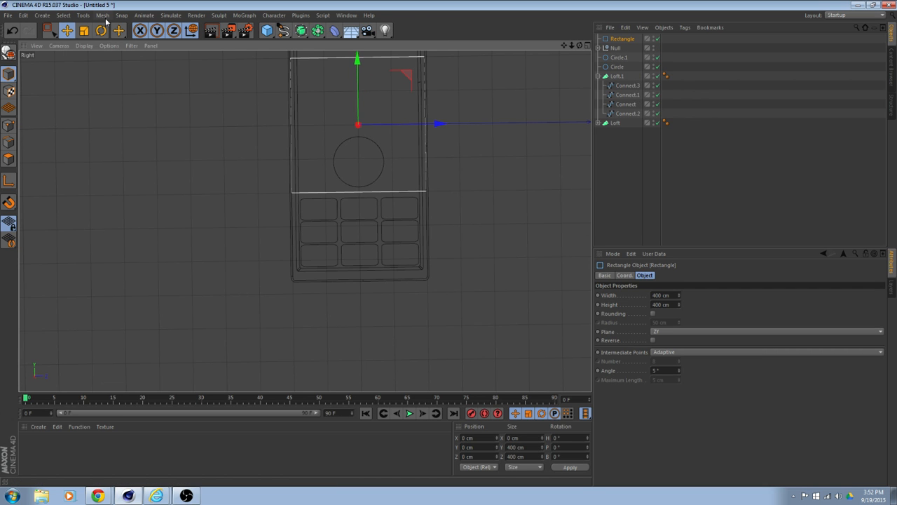
pyautogui.scroll(-1, 302, 99)
pyautogui.press('c')
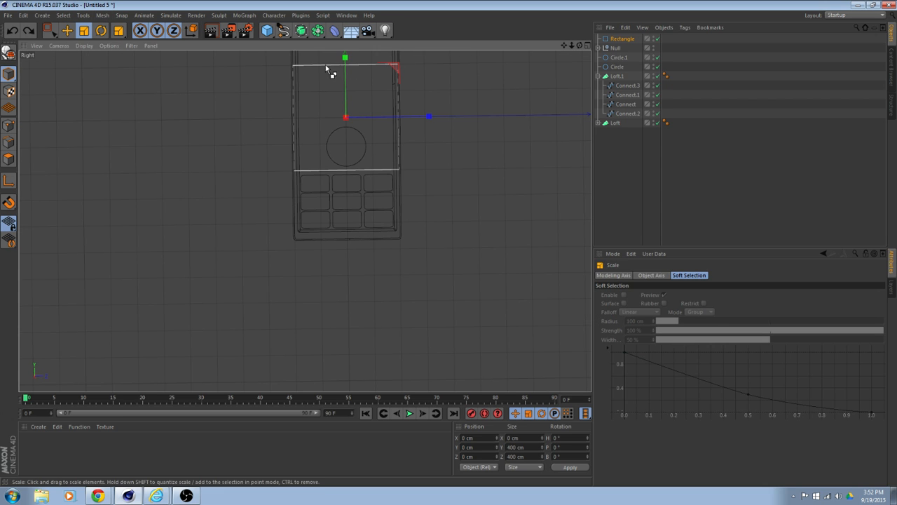
# - Scale the new rectangle to about 117 cm high and 346 cm wide, matching the keypad's width
pyautogui.scroll(5, 300, 115)
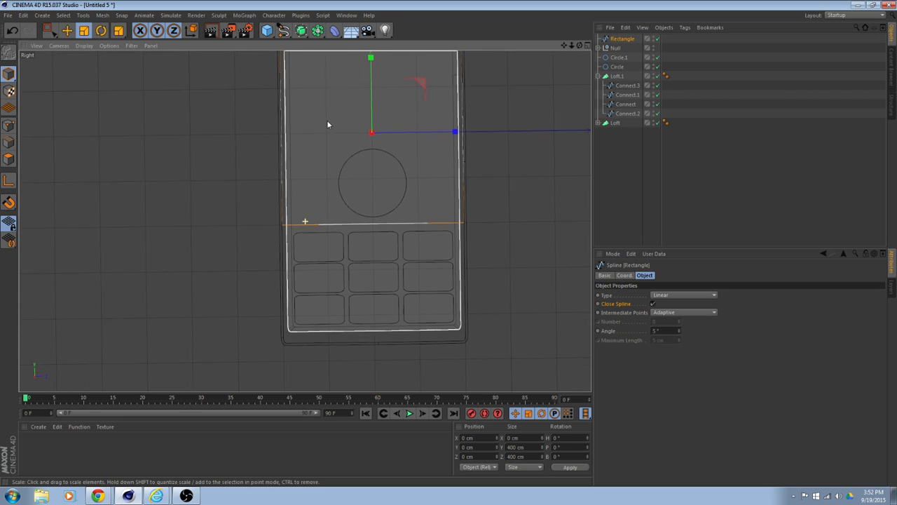
pyautogui.moveTo(344, 96); pyautogui.dragTo(345, 157)
pyautogui.moveTo(429, 180); pyautogui.dragTo(419, 179)
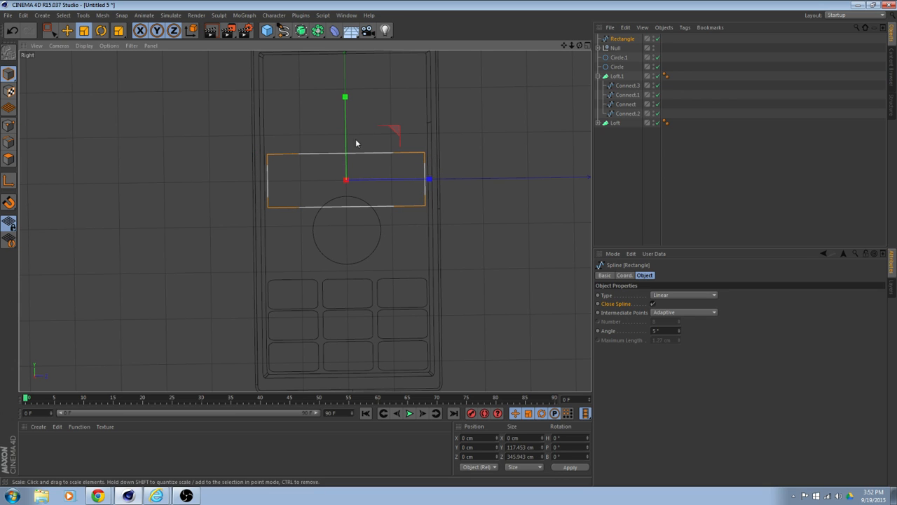
# - Lower the rectangle about 150 cm so that it sits over the circle, just above the keypad
pyautogui.click(67, 31)
pyautogui.moveTo(352, 98); pyautogui.dragTo(355, 169)
pyautogui.scroll(3, 379, 168)
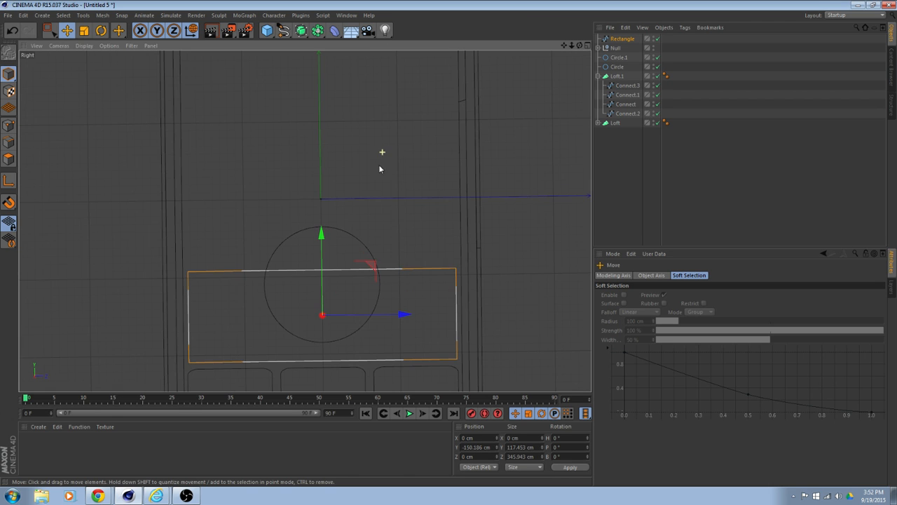
# - Reduce the rectangle's height to about 85 cm and place it at about Y -157 cm
pyautogui.moveTo(385, 202); pyautogui.dragTo(411, 103, button='middle')
pyautogui.click(83, 30)
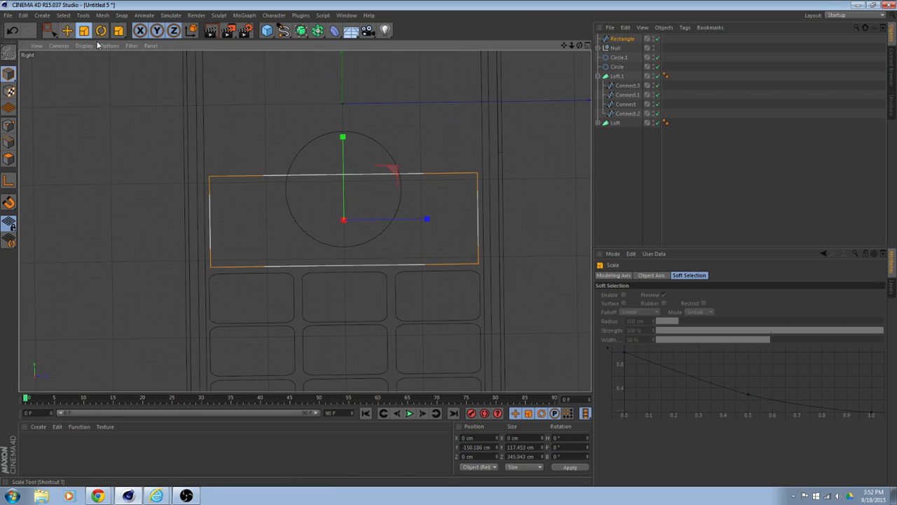
pyautogui.moveTo(343, 139)
pyautogui.mouseDown()
pyautogui.moveTo(343, 163)
pyautogui.moveTo(344, 145)
pyautogui.mouseUp()
pyautogui.press('e')
pyautogui.hotkey('ctrl', 'z')
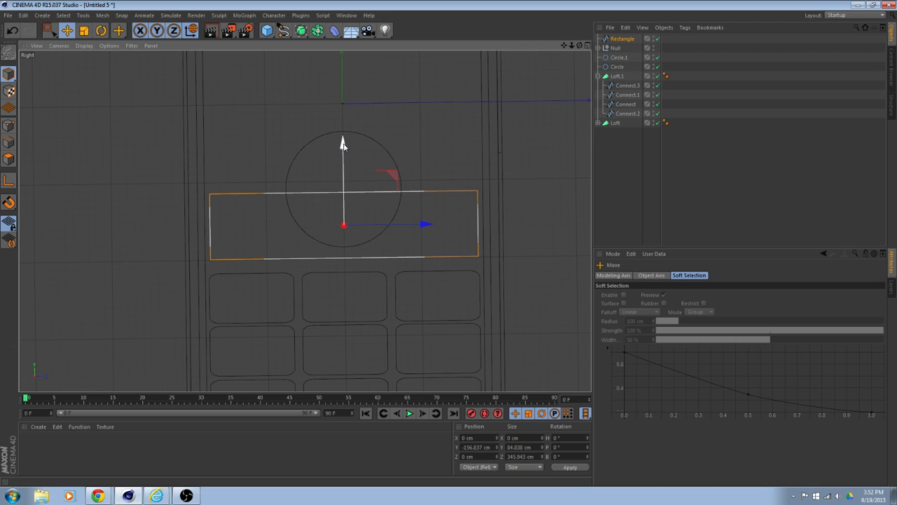
# - Shrink the rectangle's height to about 80 cm and raise it to about Y -153 cm, then deselect it
pyautogui.click(387, 149)
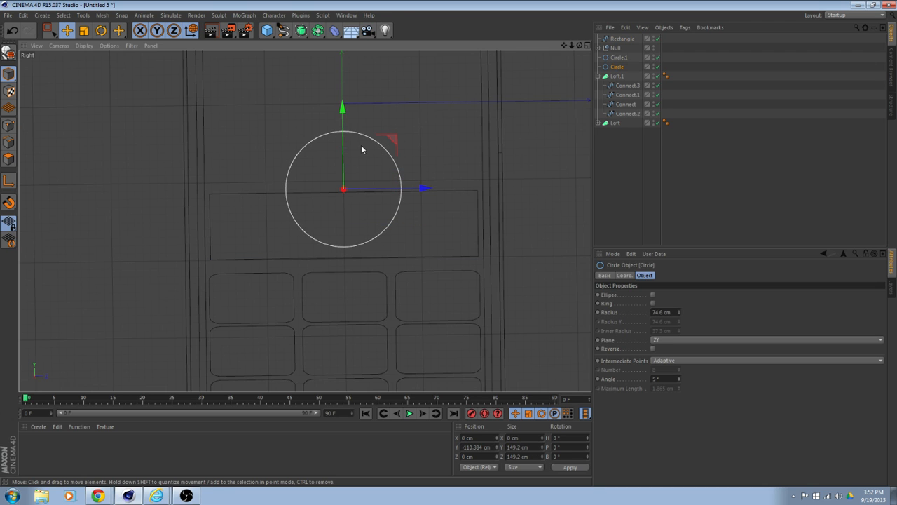
pyautogui.click(455, 193)
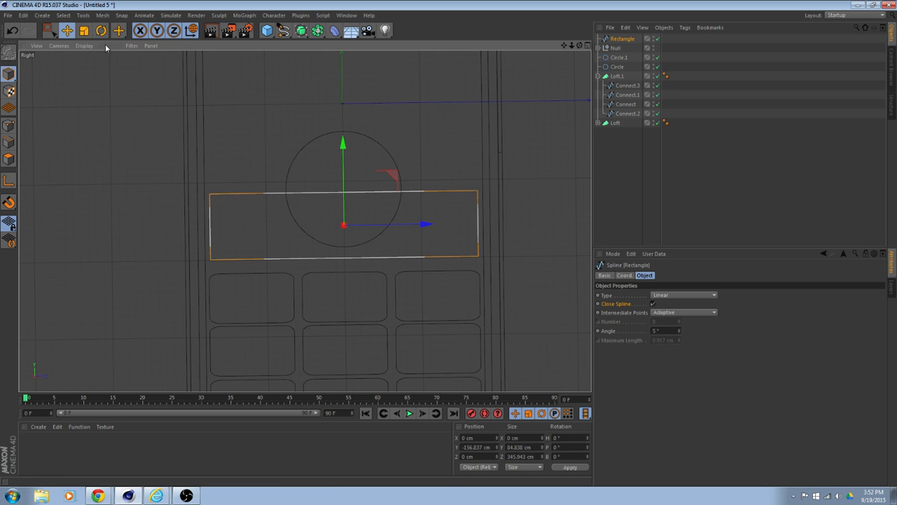
pyautogui.click(83, 30)
pyautogui.moveTo(344, 145); pyautogui.dragTo(342, 142)
pyautogui.click(68, 30)
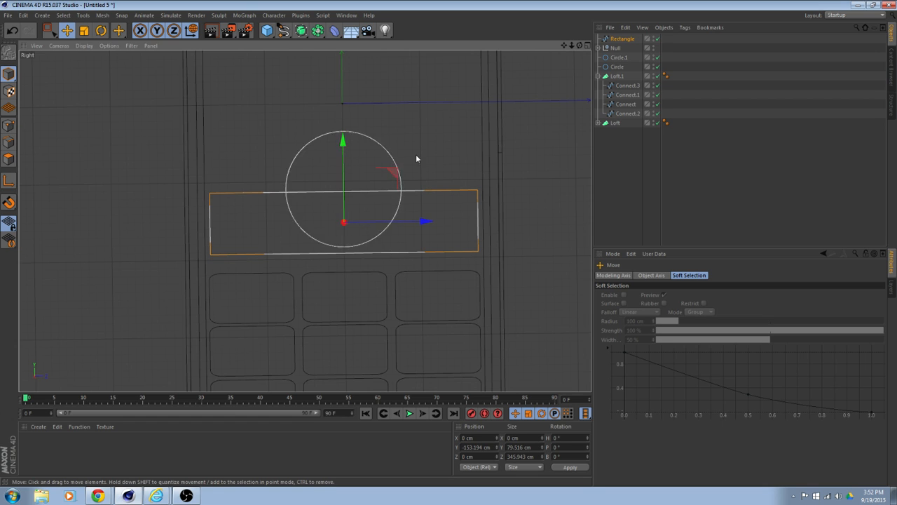
pyautogui.click(397, 174)
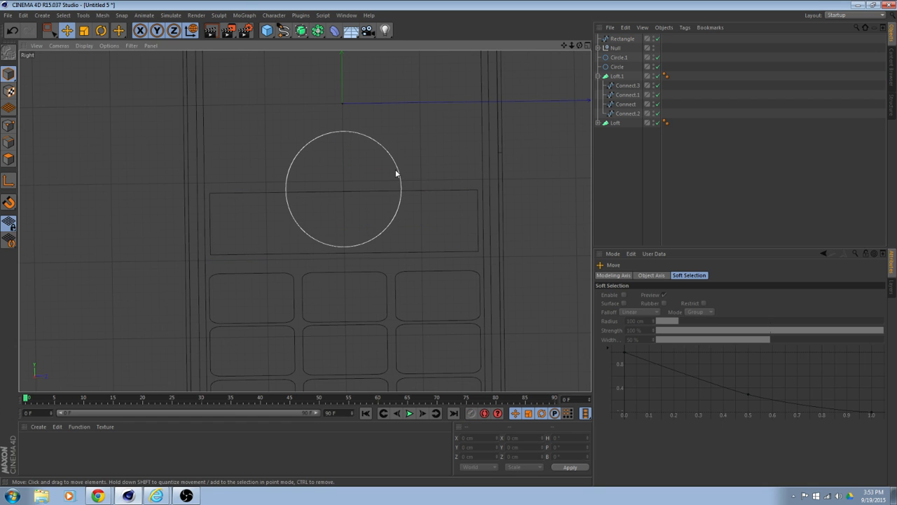
# - Lower the rectangle above the keypad slightly to about Y -156 cm, then deselect it
pyautogui.click(457, 190)
pyautogui.moveTo(339, 146); pyautogui.dragTo(342, 148)
pyautogui.click(528, 196)
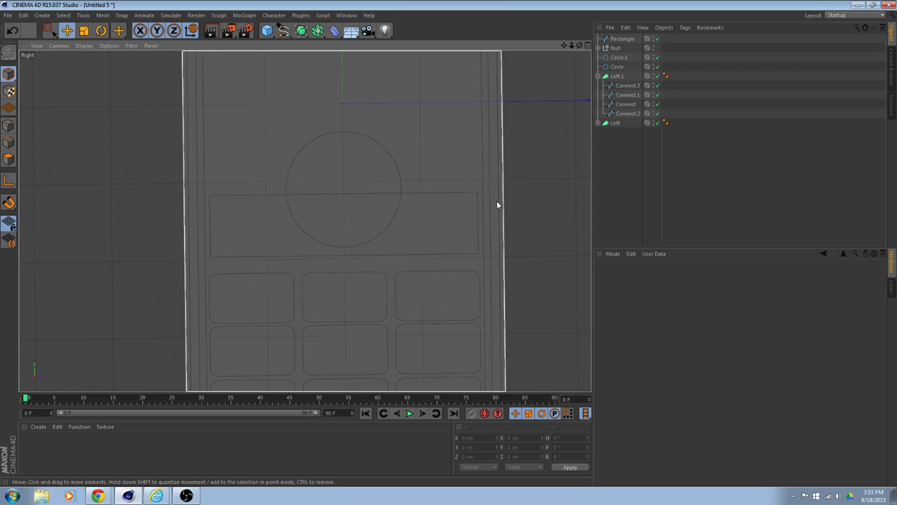
# - Move the original Circle to the end of the object list, leaving Circle.1 near the rectangle
pyautogui.click(625, 68)
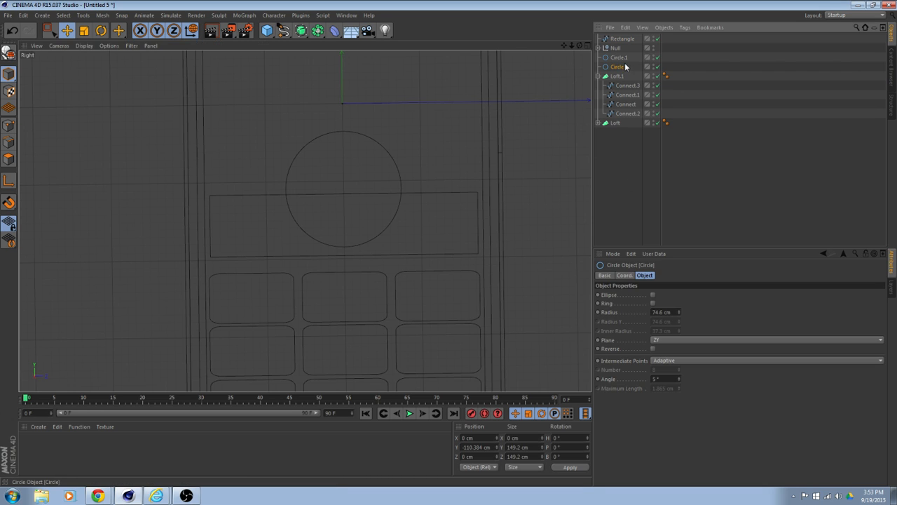
pyautogui.click(621, 58)
pyautogui.moveTo(617, 66); pyautogui.dragTo(624, 144)
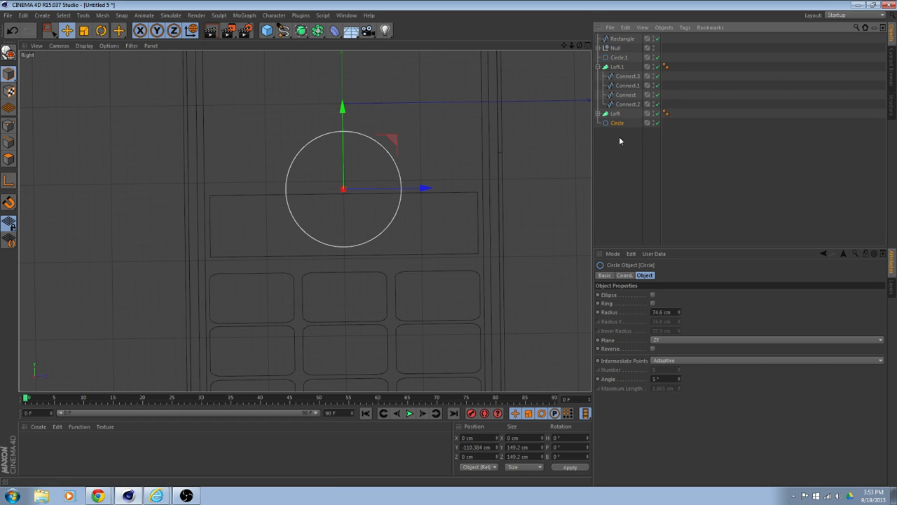
# - Add a Spline Mask with the rectangle as first child and Circle.1 as second, and disable the original circle
pyautogui.click(620, 57)
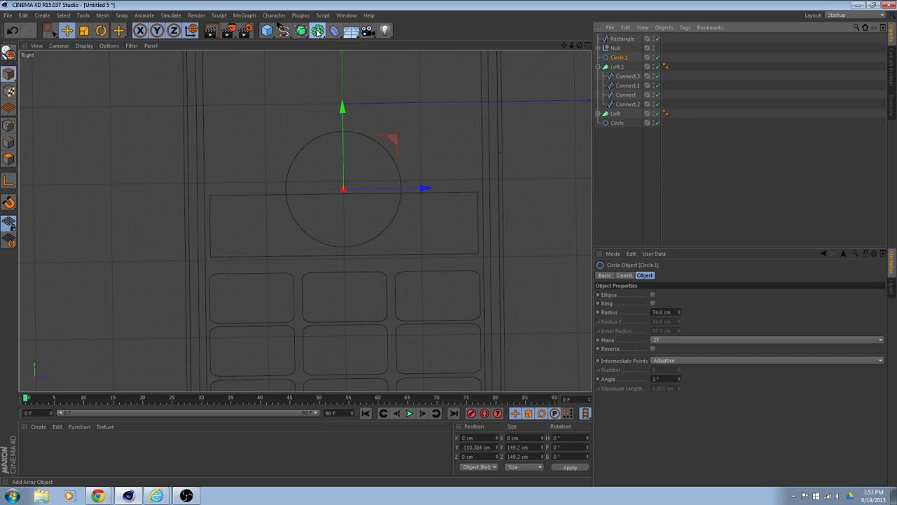
pyautogui.moveTo(318, 31); pyautogui.dragTo(361, 60)
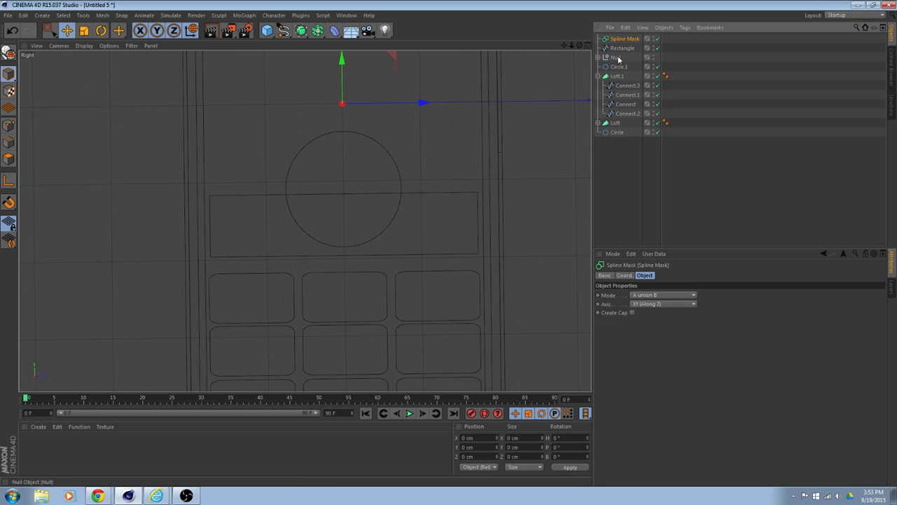
pyautogui.moveTo(624, 48)
pyautogui.mouseDown()
pyautogui.moveTo(626, 39)
pyautogui.moveTo(628, 54)
pyautogui.mouseUp()
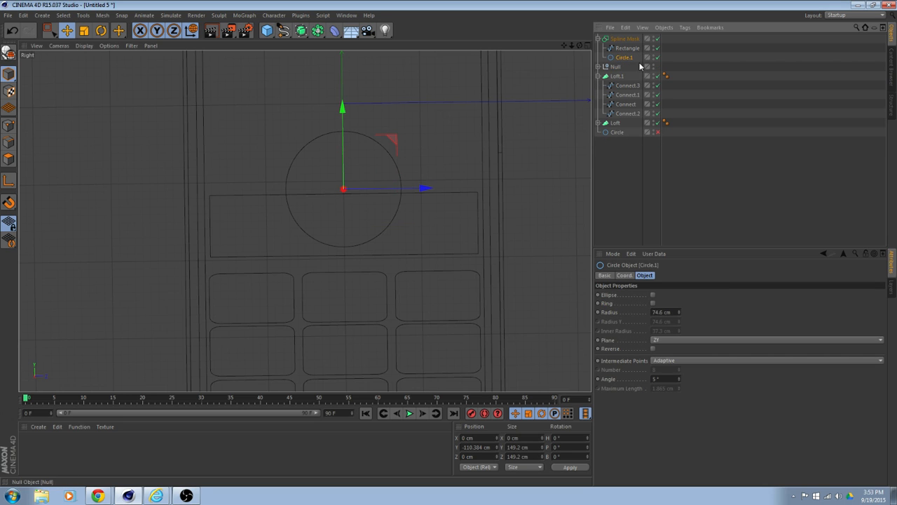
# - Set the Spline Mask's axis to ZY (Along X) and its mode to A subtract B, cutting the circle from the rectangle
pyautogui.click(623, 39)
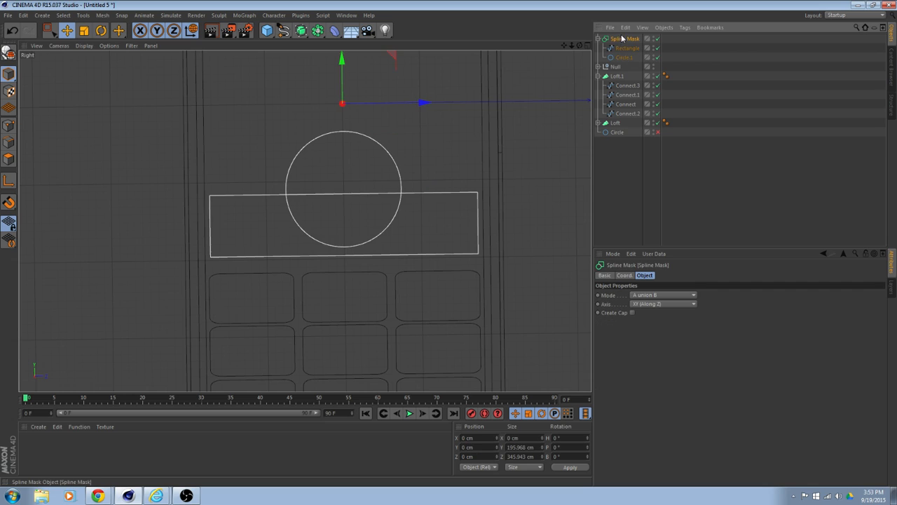
pyautogui.click(665, 302)
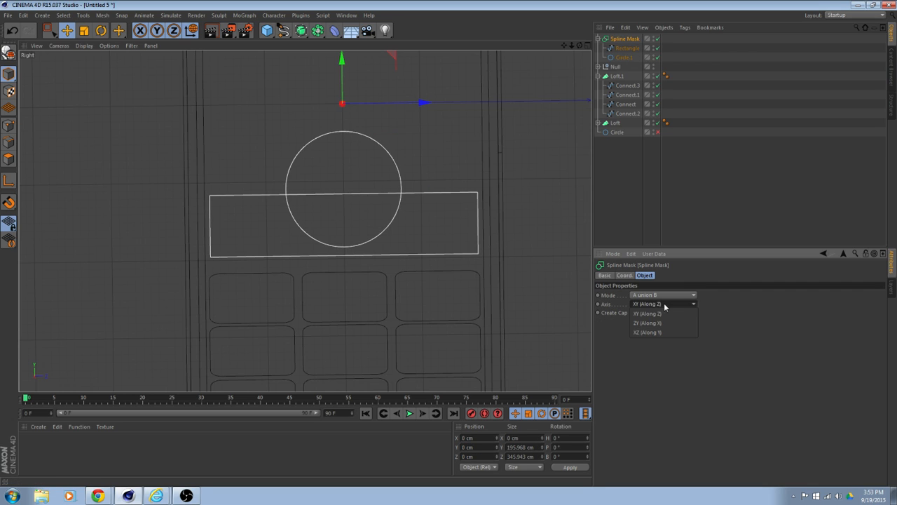
pyautogui.click(664, 308)
pyautogui.click(665, 306)
pyautogui.click(665, 323)
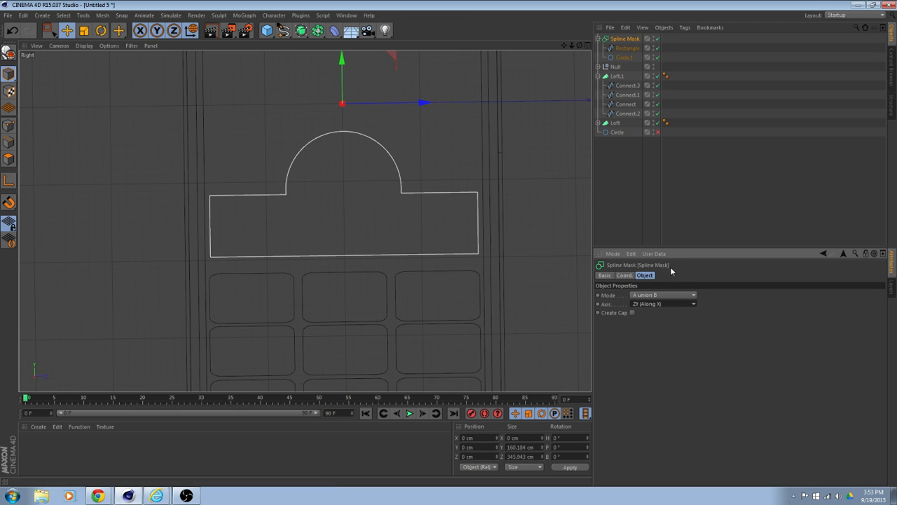
pyautogui.click(667, 294)
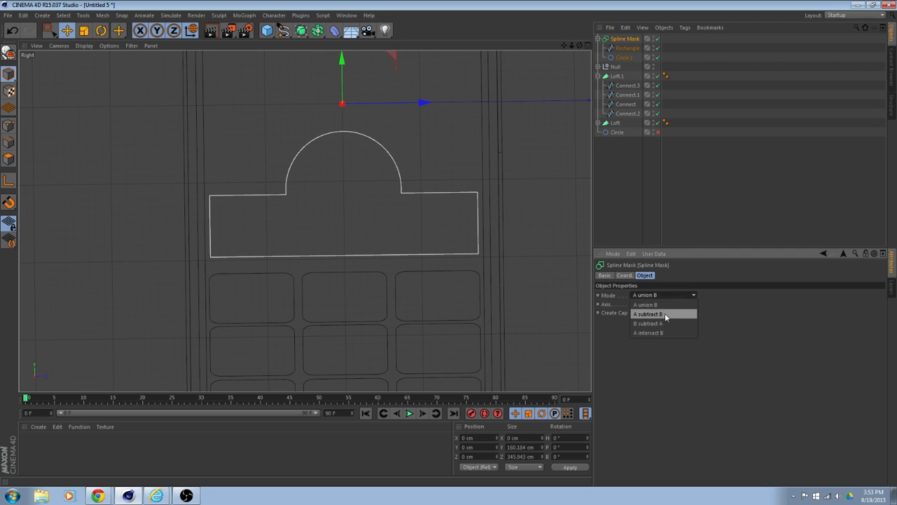
pyautogui.click(664, 317)
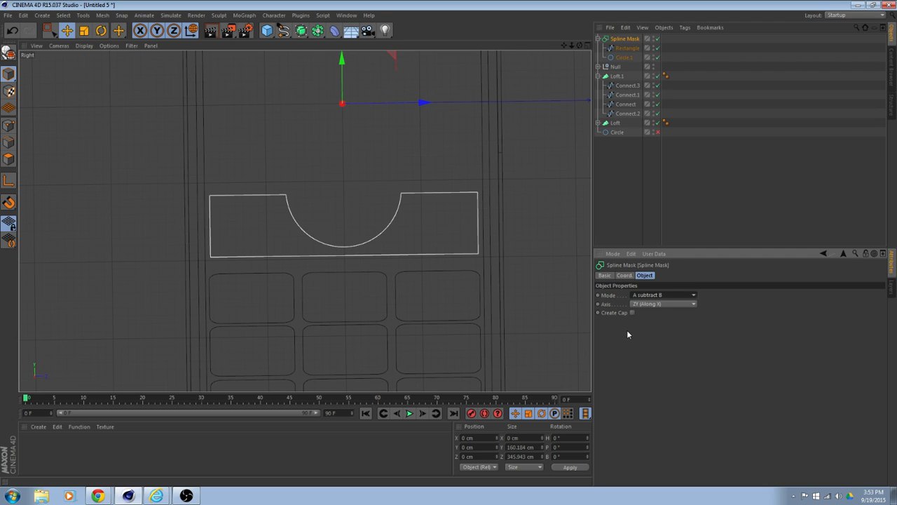
pyautogui.click(641, 190)
# - Convert the Spline Mask into an editable spline and re-enable the original circle
pyautogui.click(623, 40)
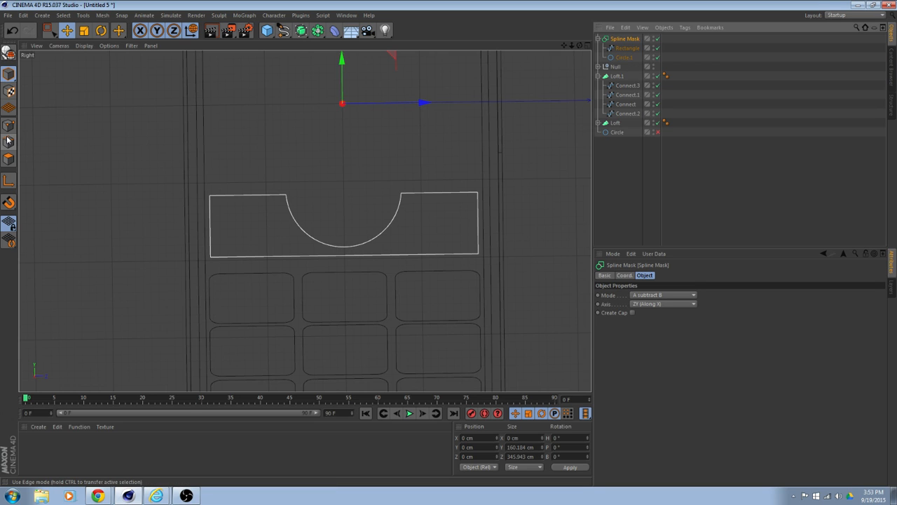
pyautogui.click(8, 53)
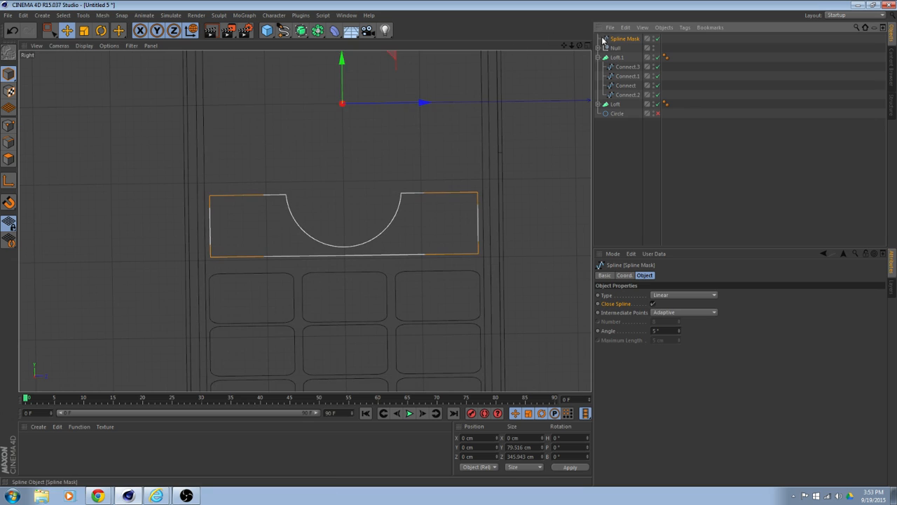
pyautogui.click(619, 113)
pyautogui.click(656, 111)
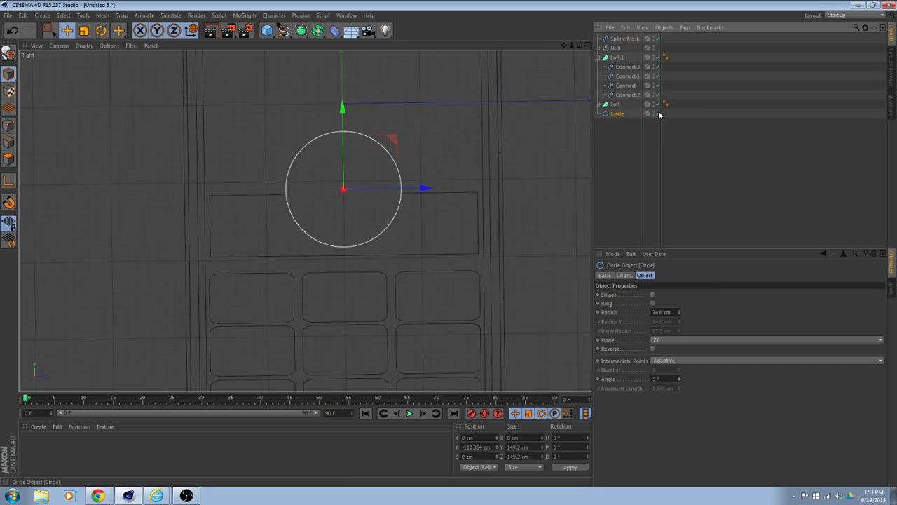
pyautogui.click(546, 184)
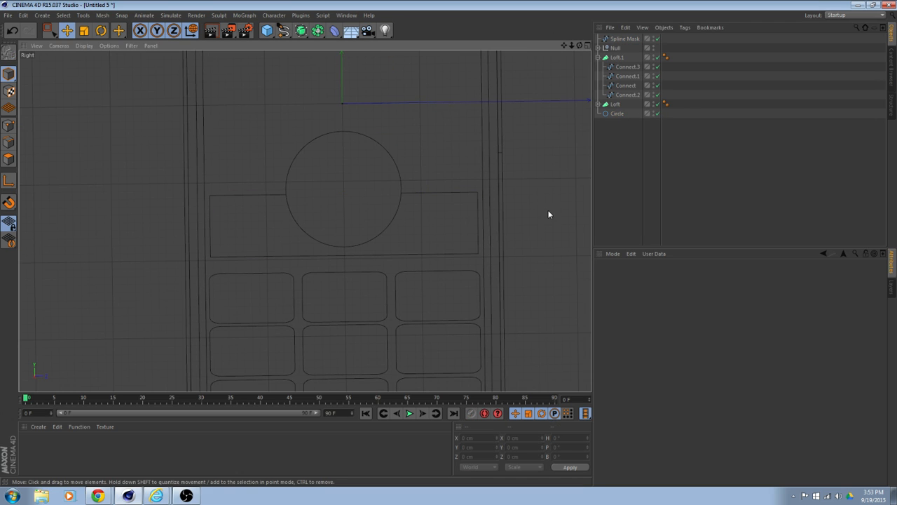
# - Duplicate the notched spline and try rotating the copy to form the upper key row
pyautogui.click(617, 114)
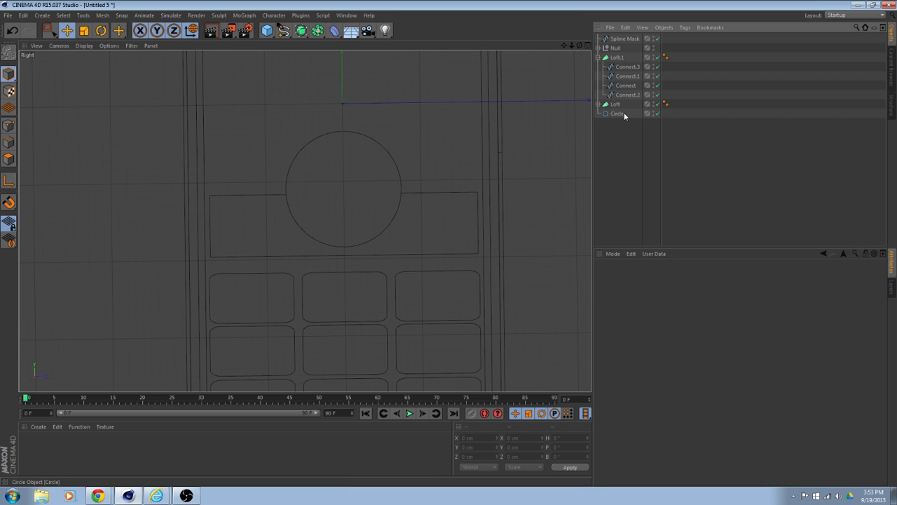
pyautogui.click(624, 39)
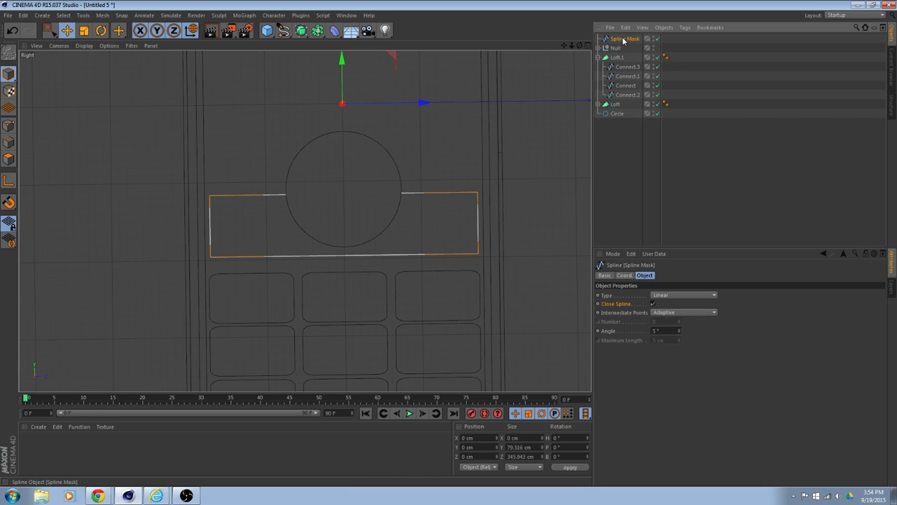
pyautogui.hotkey('ctrl', 'c')
pyautogui.hotkey('ctrl', 'v')
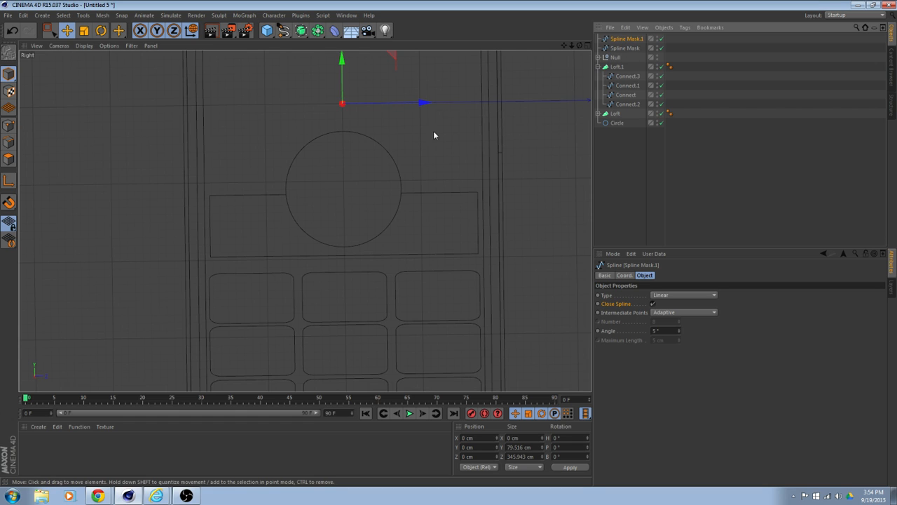
pyautogui.click(101, 30)
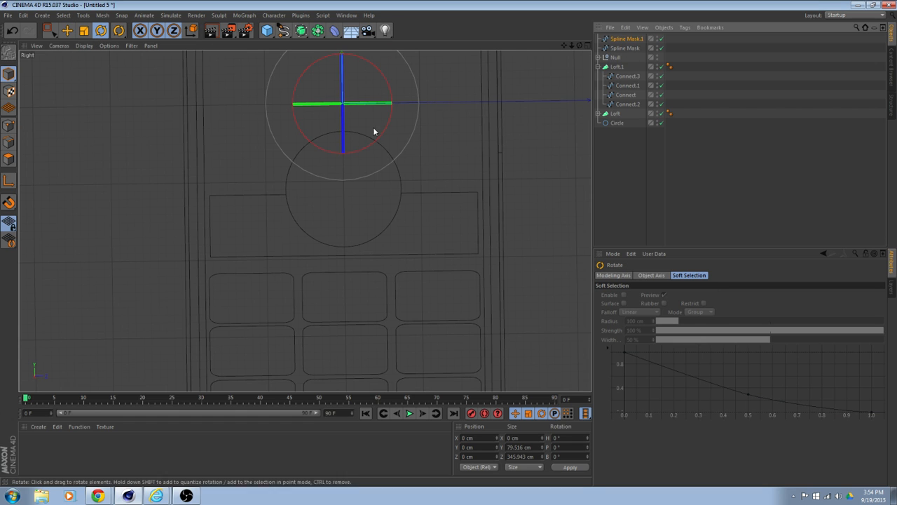
pyautogui.moveTo(386, 127); pyautogui.dragTo(317, 150)
# - Undo the rotation, the duplicate and the spline conversion to get back the live Spline Mask with its child objects
pyautogui.hotkey('ctrl', 'z')
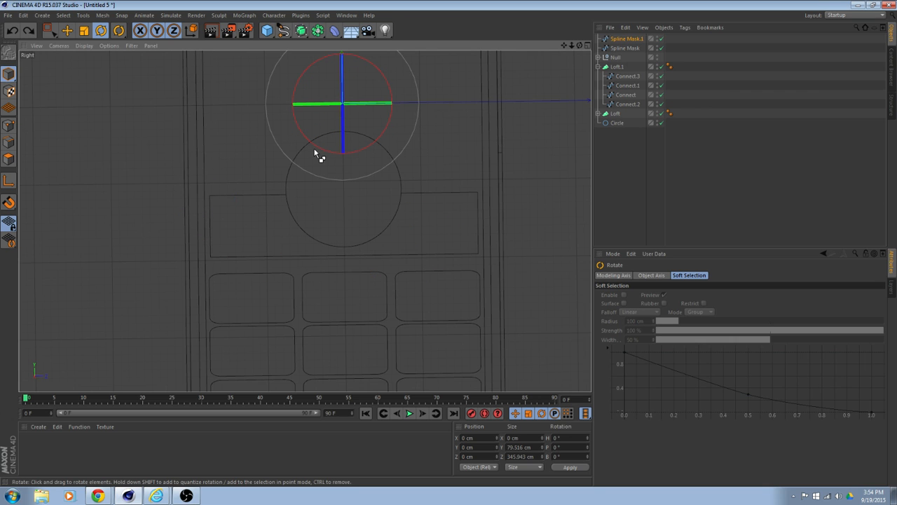
pyautogui.hotkey('ctrl', 'z')
pyautogui.hotkey('ctrl', 'z')
pyautogui.hotkey('ctrl', 'z')
pyautogui.hotkey('ctrl', 'z')
pyautogui.hotkey('ctrl', 'z')
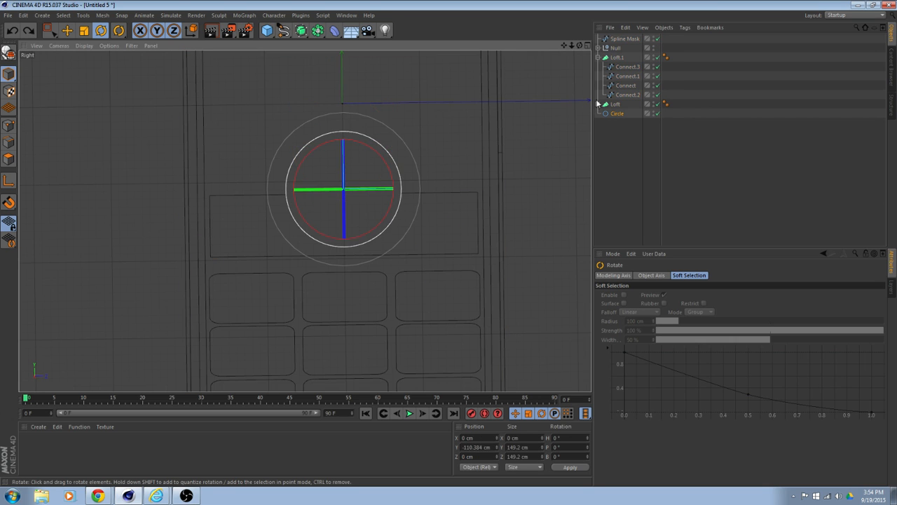
pyautogui.hotkey('ctrl', 'y')
pyautogui.hotkey('ctrl', 'y')
pyautogui.hotkey('ctrl', 'y')
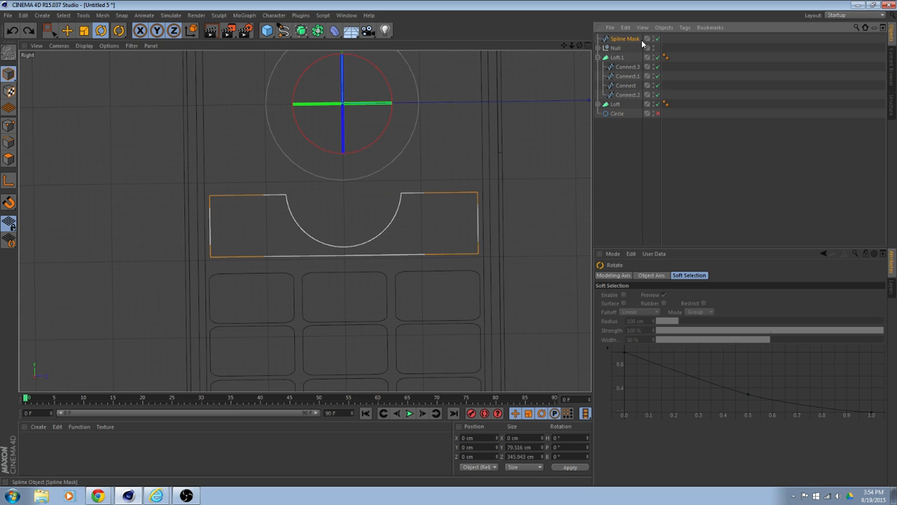
pyautogui.hotkey('ctrl', 'y')
pyautogui.hotkey('ctrl', 'y')
pyautogui.hotkey('ctrl', 'y')
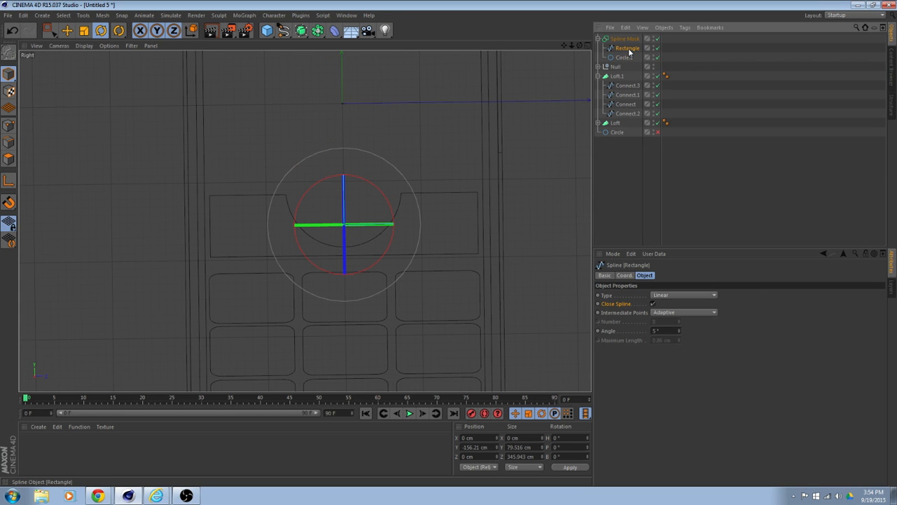
# - Place a copy of the mask's rectangle outside the Spline Mask and raise it to about Y -69 cm
pyautogui.hotkey('ctrl', 'v')
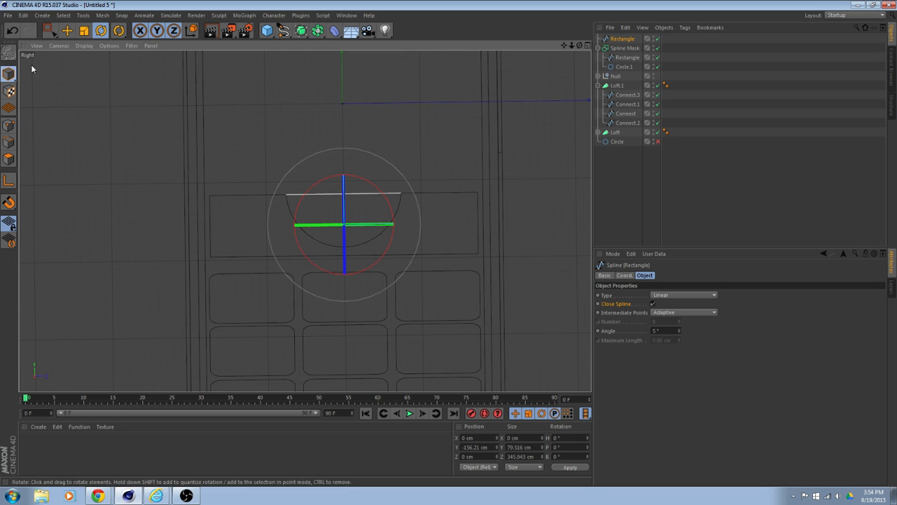
pyautogui.click(67, 30)
pyautogui.moveTo(345, 146); pyautogui.dragTo(347, 77)
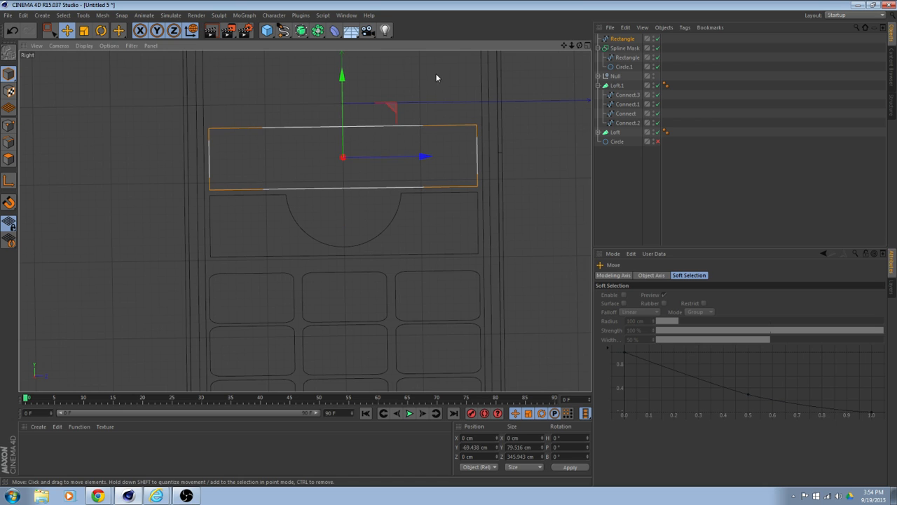
# - Re-enable the original circle and raise the rectangle copy to about Y -66 cm, widening its gap to the lower key shape
pyautogui.click(658, 141)
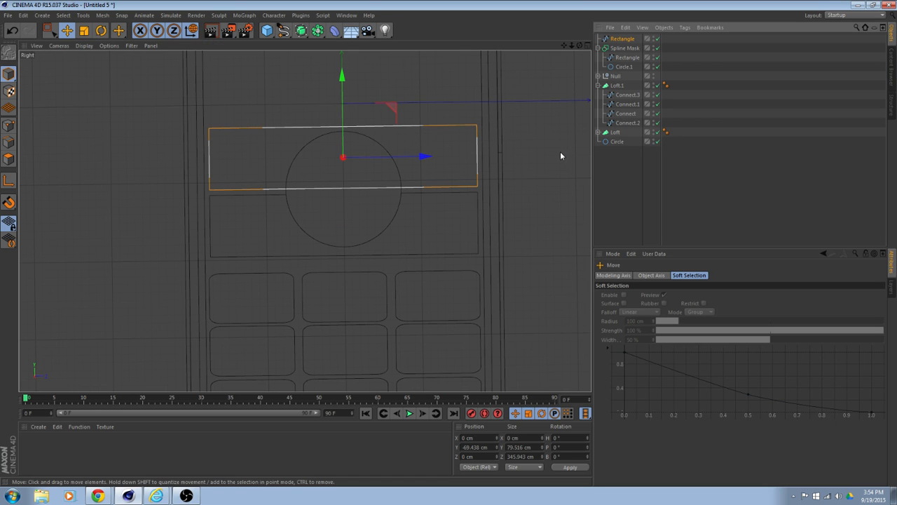
pyautogui.click(401, 184)
pyautogui.click(472, 184)
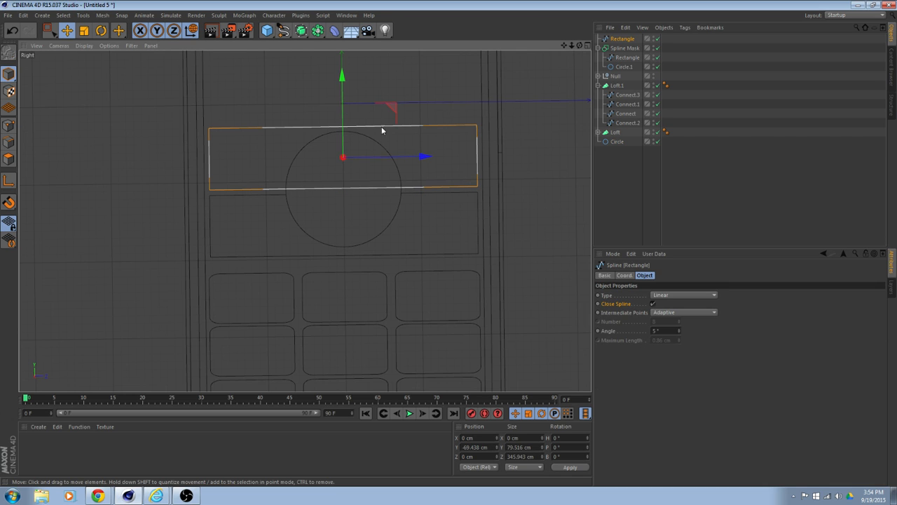
pyautogui.moveTo(343, 79); pyautogui.dragTo(343, 72)
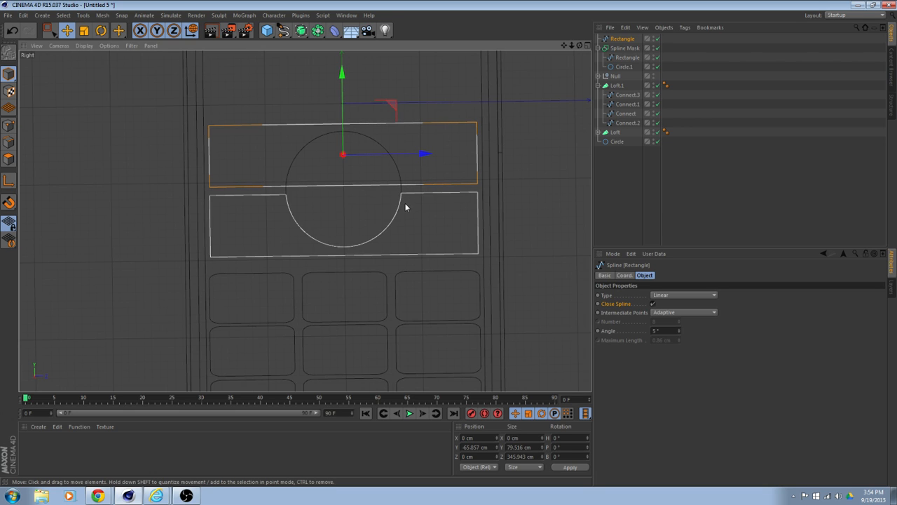
pyautogui.click(395, 168)
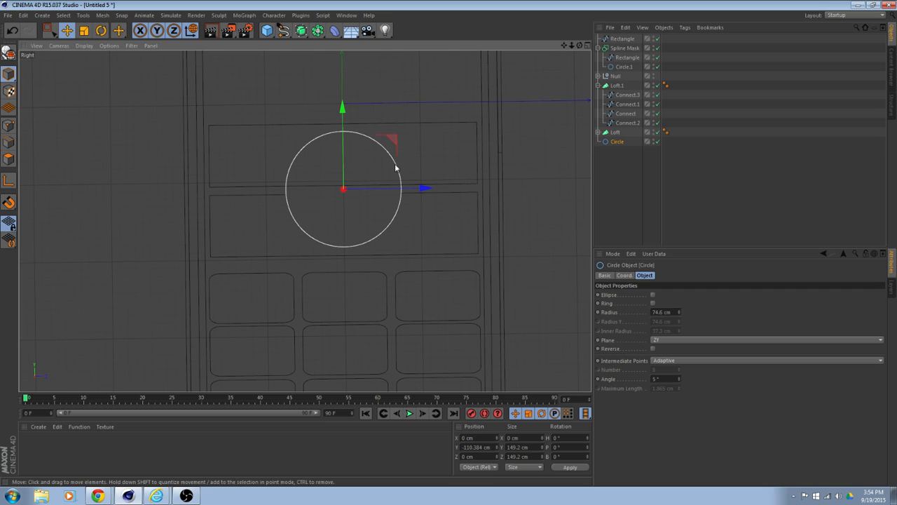
pyautogui.click(526, 196)
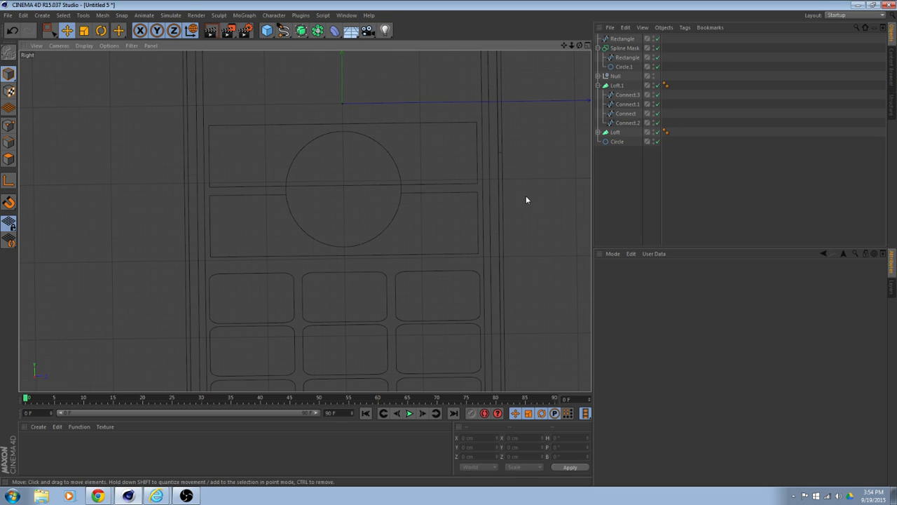
# - Duplicate the original navigation button circle for cutting the upper rectangle
pyautogui.click(617, 142)
pyautogui.hotkey('ctrl', 'c')
pyautogui.hotkey('ctrl', 'v')
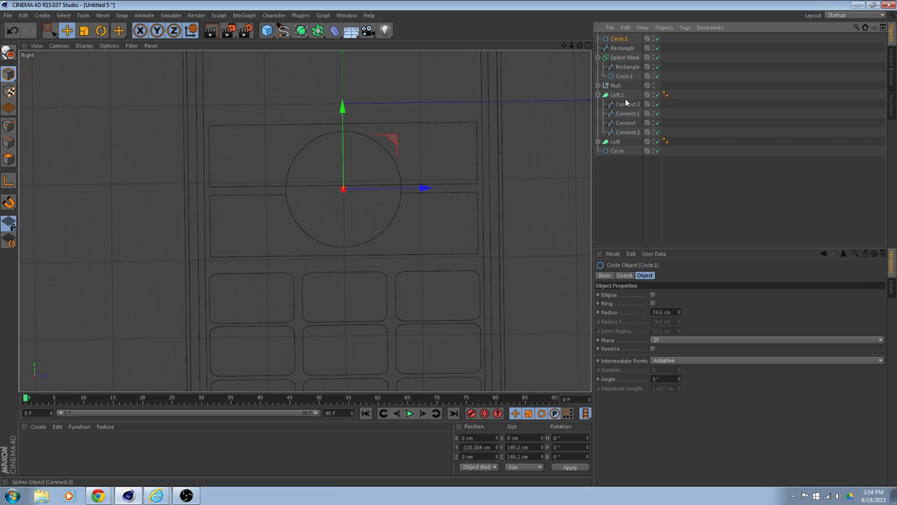
# - Add a second Spline Mask object and disable the original circle at the end of the object list
pyautogui.click(300, 30)
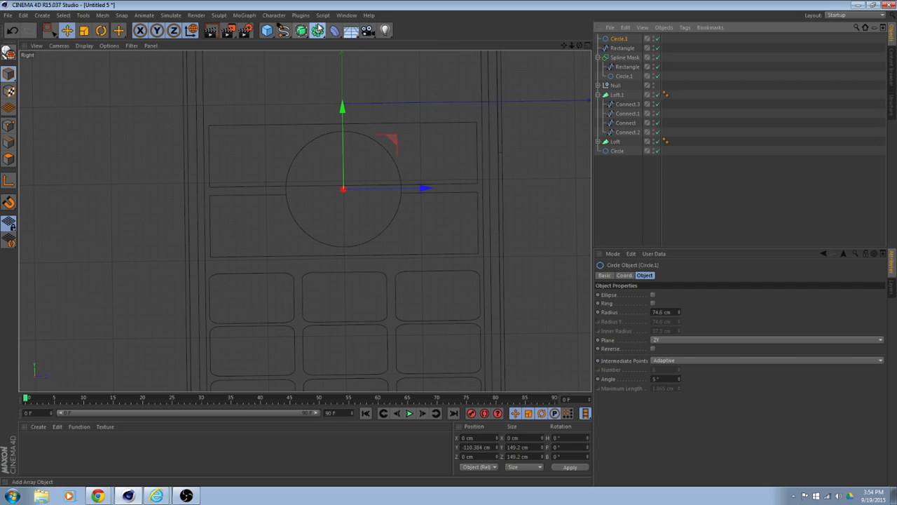
pyautogui.click(318, 31)
pyautogui.click(414, 43)
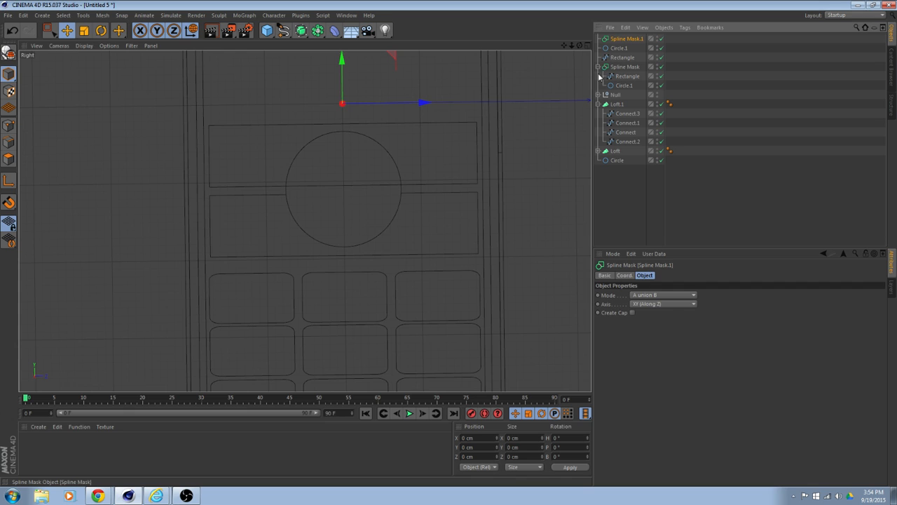
pyautogui.click(400, 188)
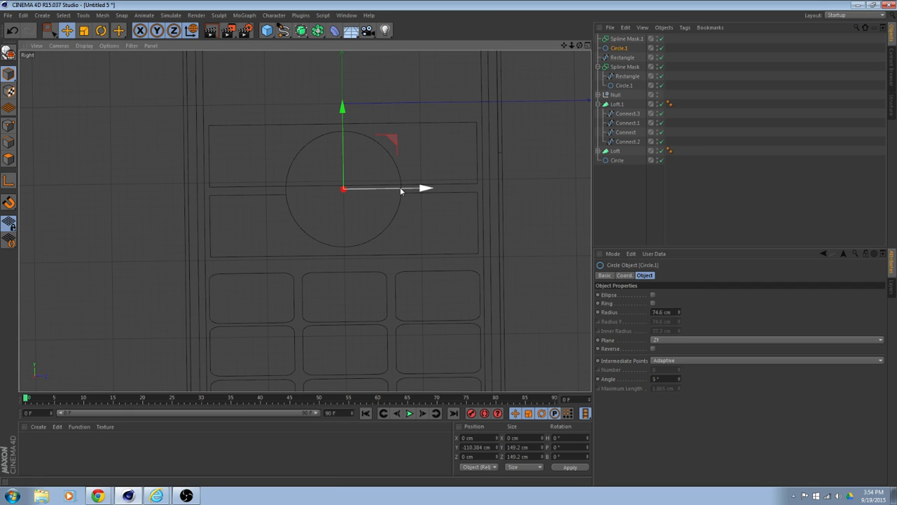
pyautogui.click(661, 160)
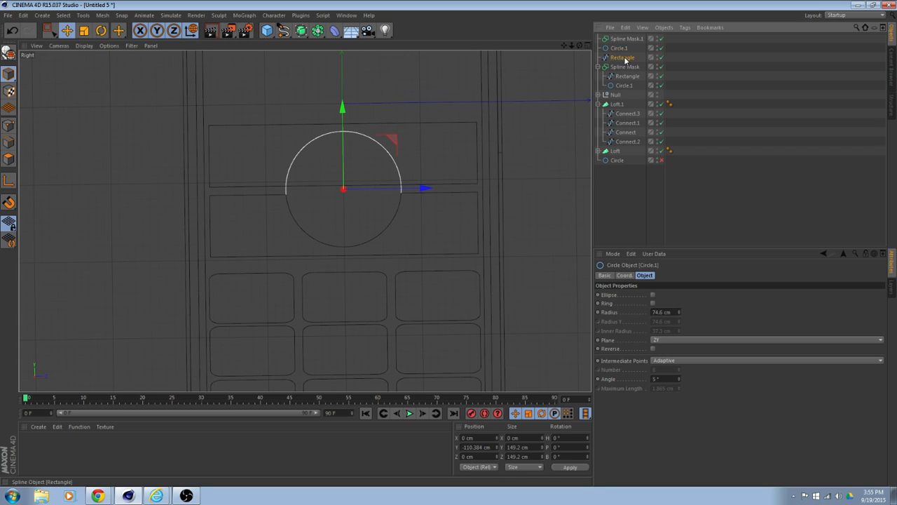
# - Nest the upper rectangle and circle copy in the second Spline Mask, set to ZY (Along X) and A subtract B
pyautogui.moveTo(626, 57); pyautogui.dragTo(628, 44)
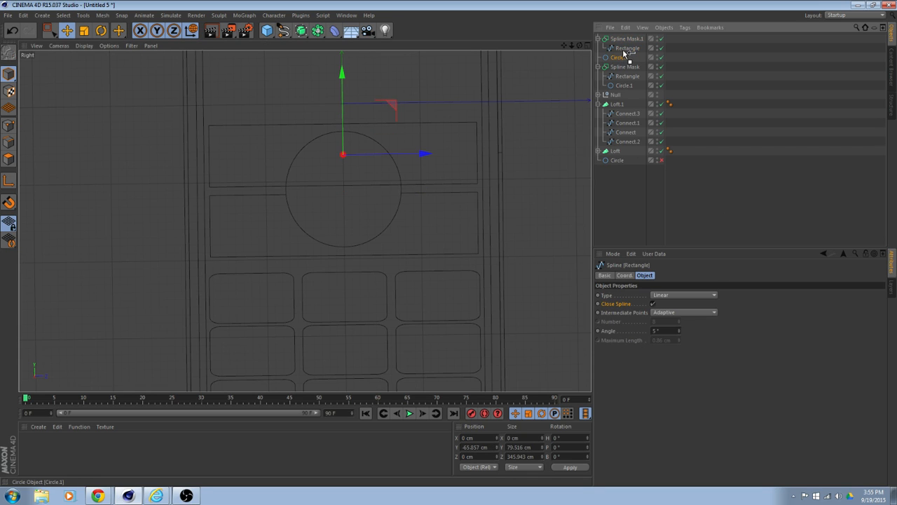
pyautogui.click(623, 56)
pyautogui.click(620, 39)
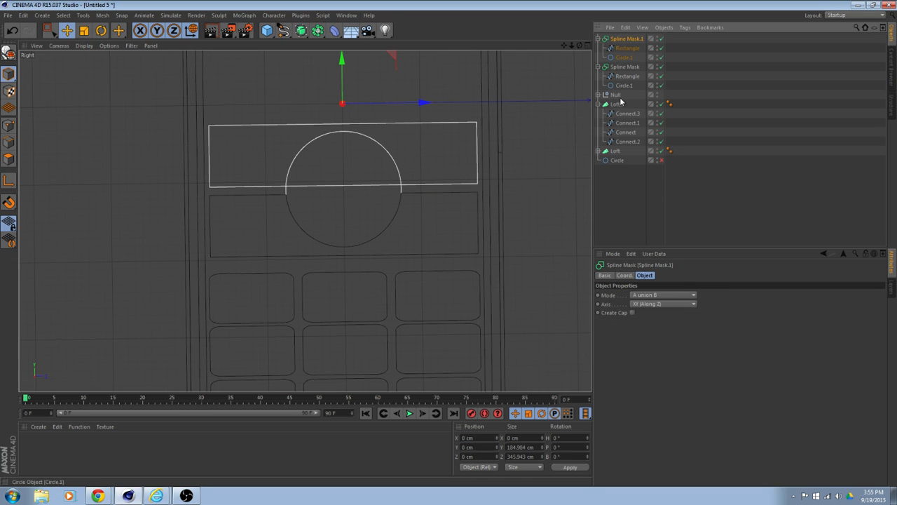
pyautogui.click(666, 305)
pyautogui.click(658, 322)
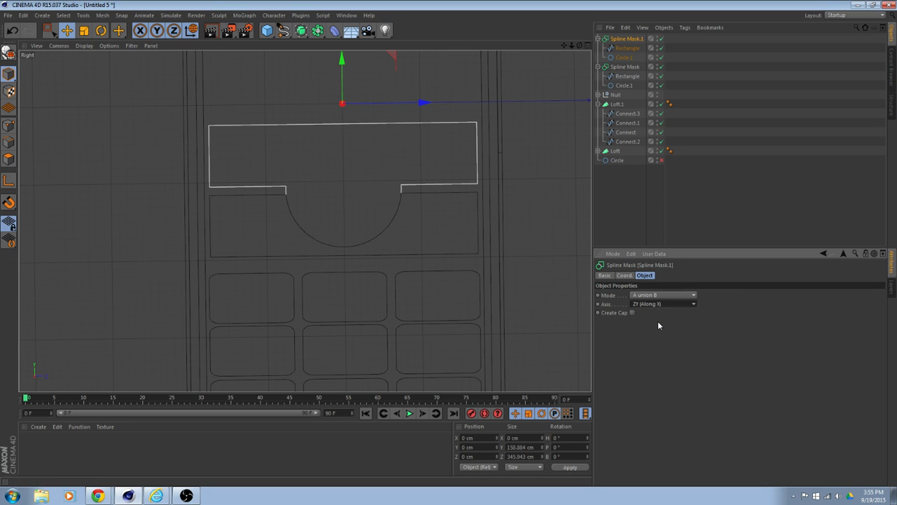
pyautogui.click(663, 296)
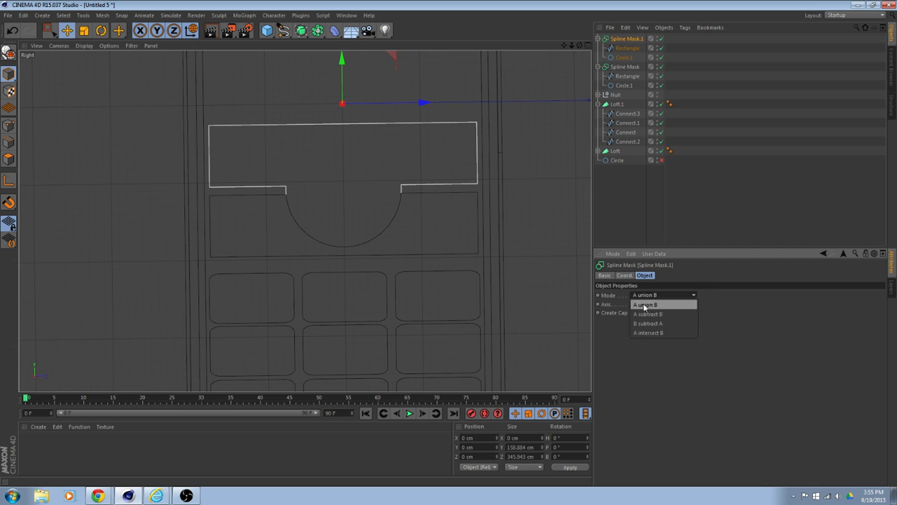
pyautogui.click(647, 311)
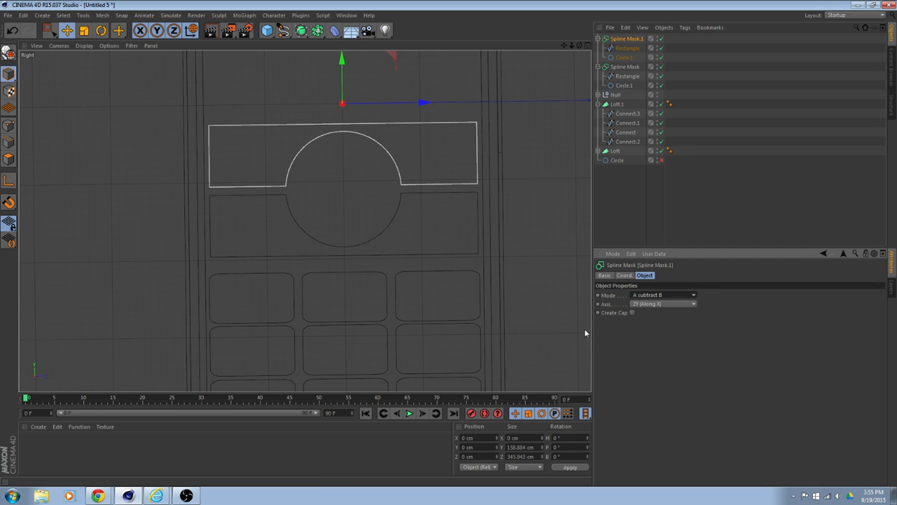
pyautogui.click(533, 283)
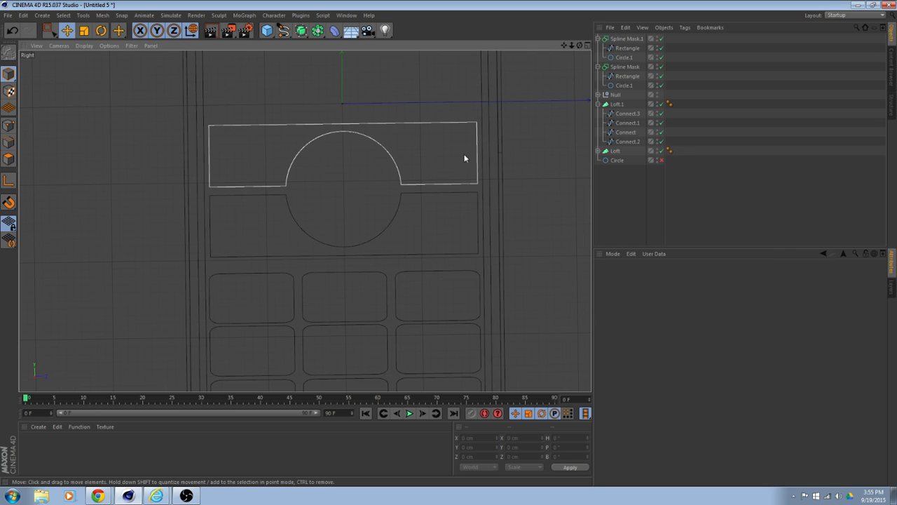
# - Convert both Spline Masks into editable splines and re-enable the original circle
pyautogui.click(598, 38)
pyautogui.click(598, 48)
pyautogui.click(617, 40)
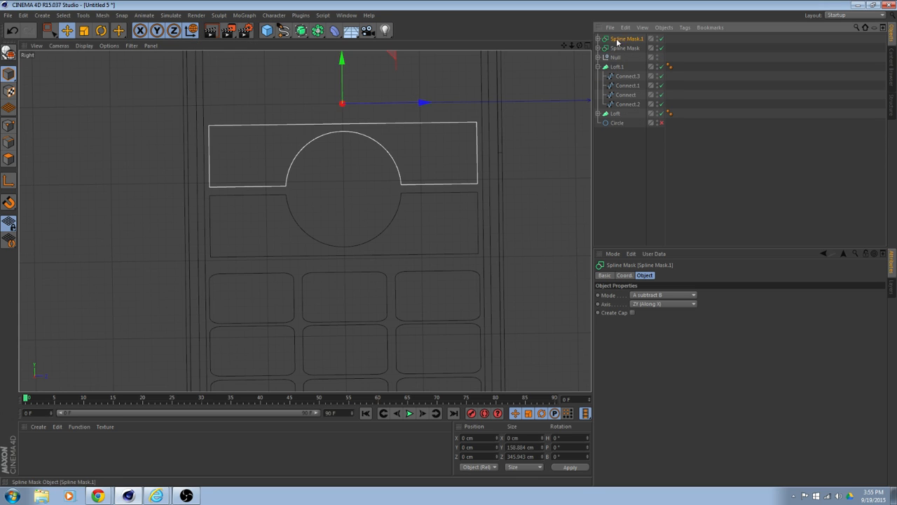
pyautogui.click(8, 52)
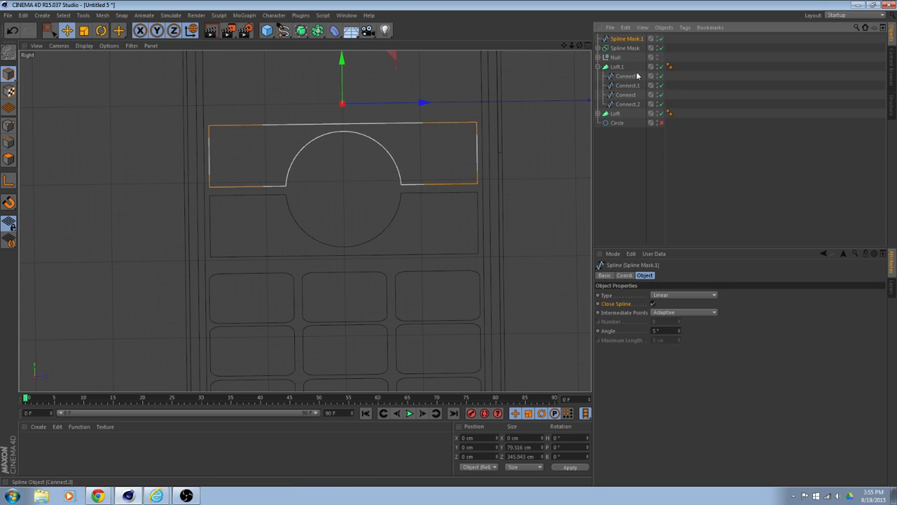
pyautogui.click(625, 47)
pyautogui.click(8, 52)
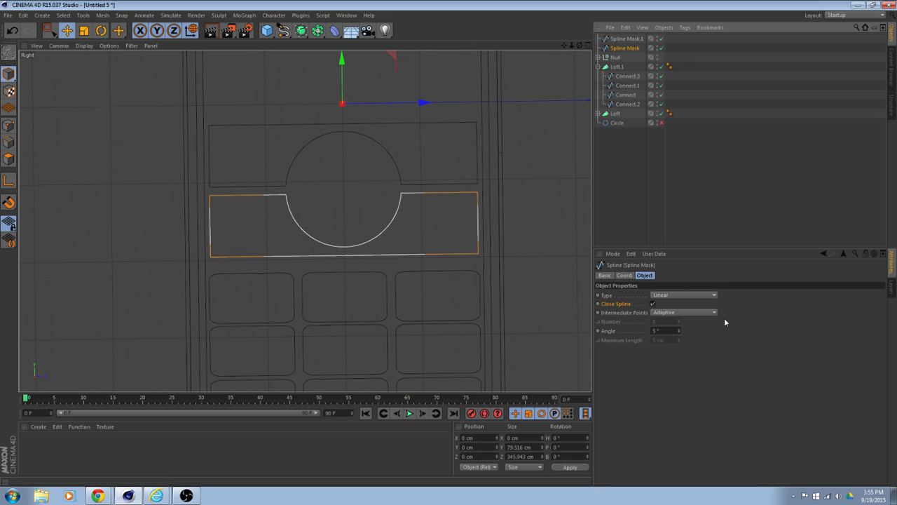
pyautogui.click(641, 200)
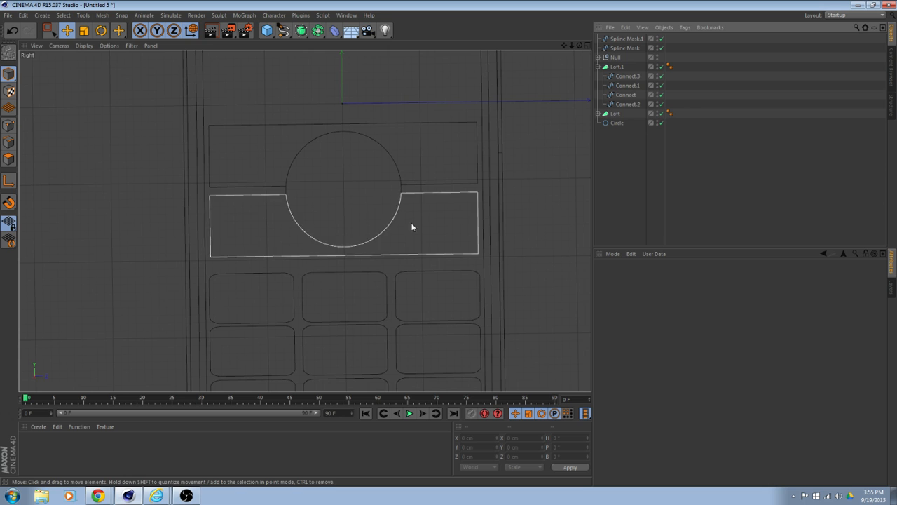
# - Switch to the browser to examine the phone reference photo and return to Cinema 4D
pyautogui.keyDown('alt'); pyautogui.moveTo(565, 167); pyautogui.dragTo(548, 238); pyautogui.keyUp('alt')
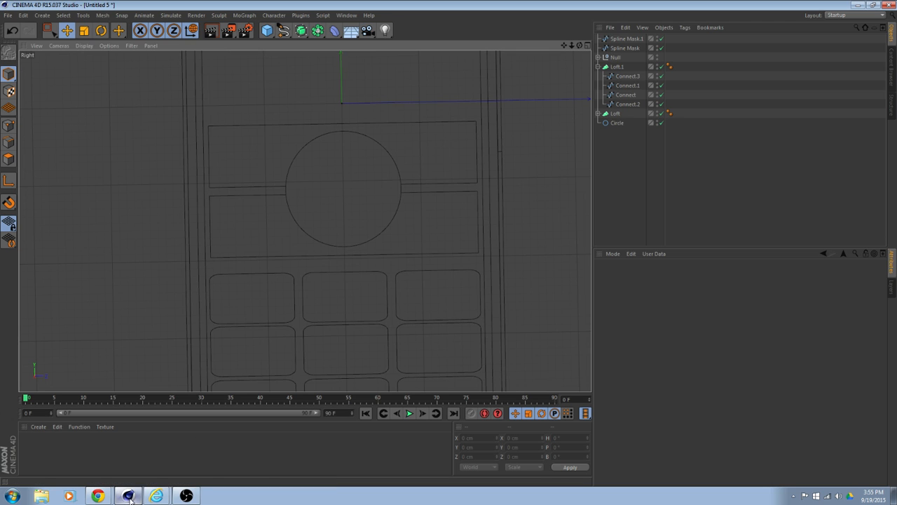
pyautogui.hotkey('alt', 'Tab')
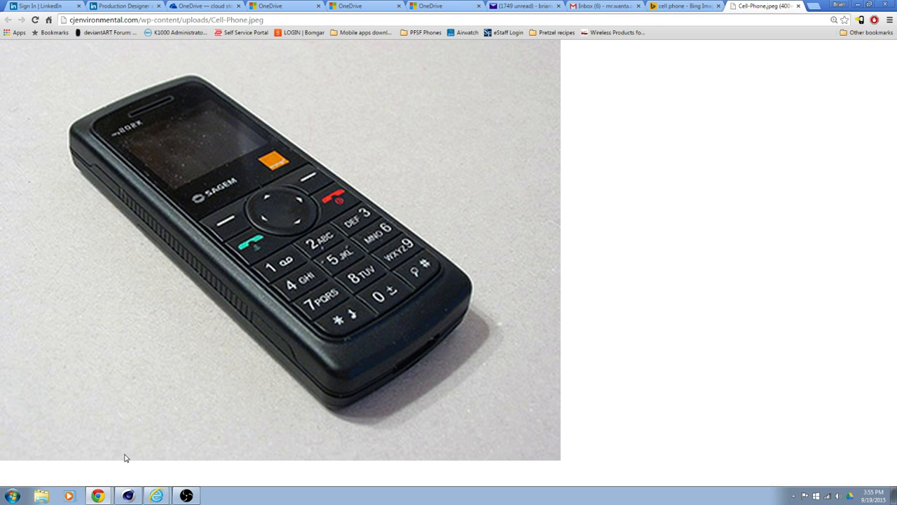
pyautogui.click(127, 496)
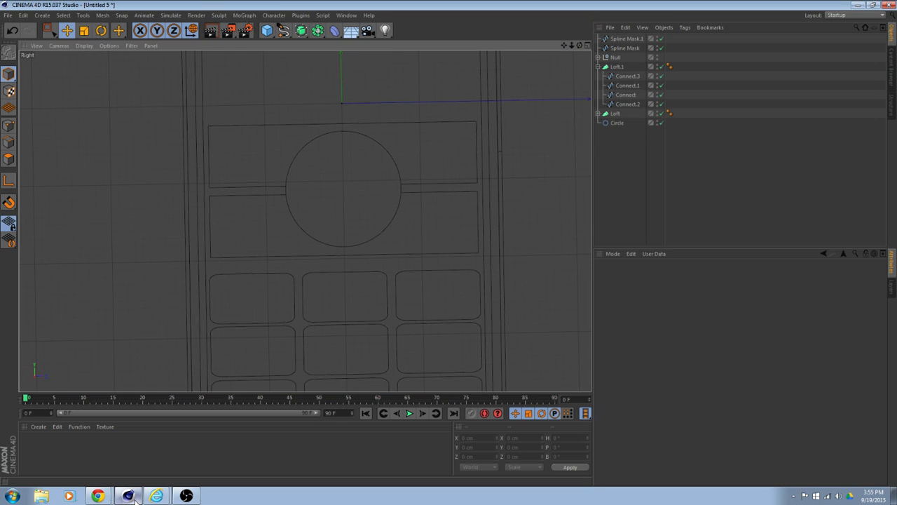
# - Add a rectangle spline in the ZY plane with rounding enabled and make it editable
pyautogui.keyDown('alt'); pyautogui.moveTo(540, 166); pyautogui.dragTo(522, 150); pyautogui.keyUp('alt')
pyautogui.keyDown('alt'); pyautogui.moveTo(495, 135); pyautogui.dragTo(506, 355, button='middle'); pyautogui.keyUp('alt')
pyautogui.keyDown('alt'); pyautogui.moveTo(470, 216); pyautogui.dragTo(463, 209, button='middle'); pyautogui.keyUp('alt')
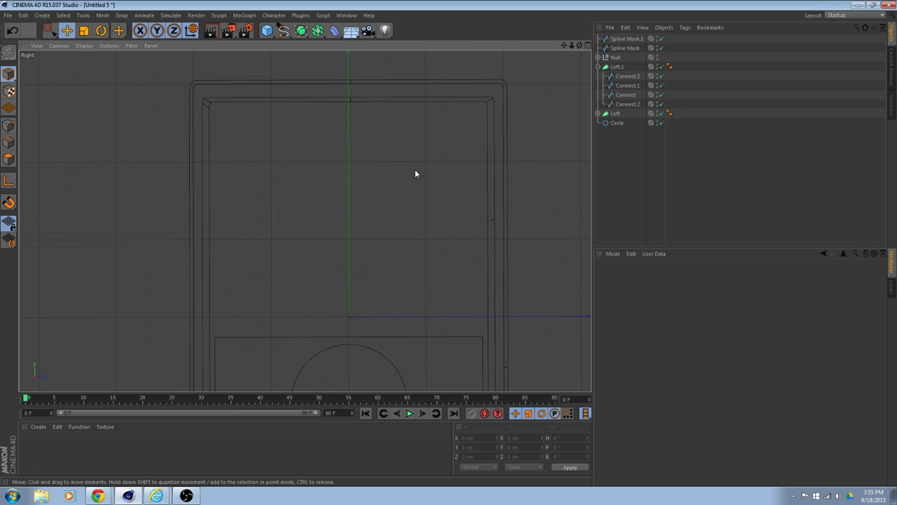
pyautogui.moveTo(284, 30); pyautogui.dragTo(358, 91)
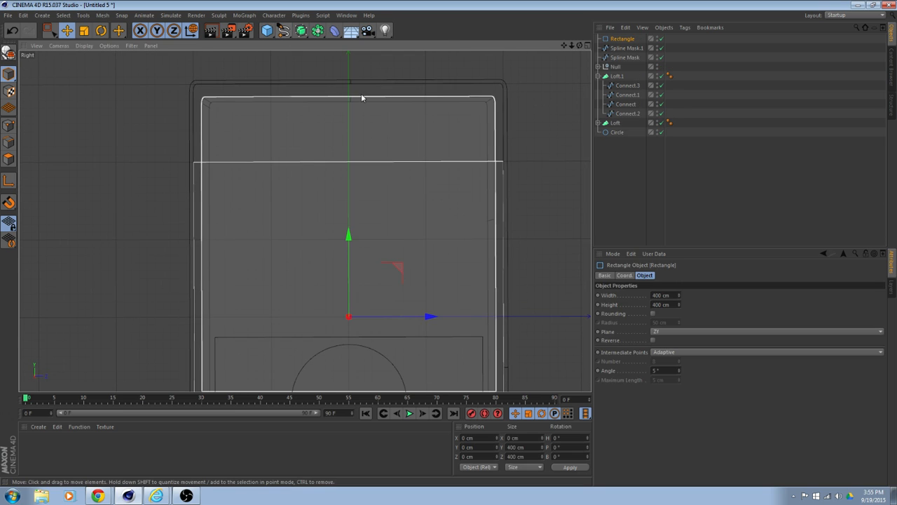
pyautogui.click(653, 315)
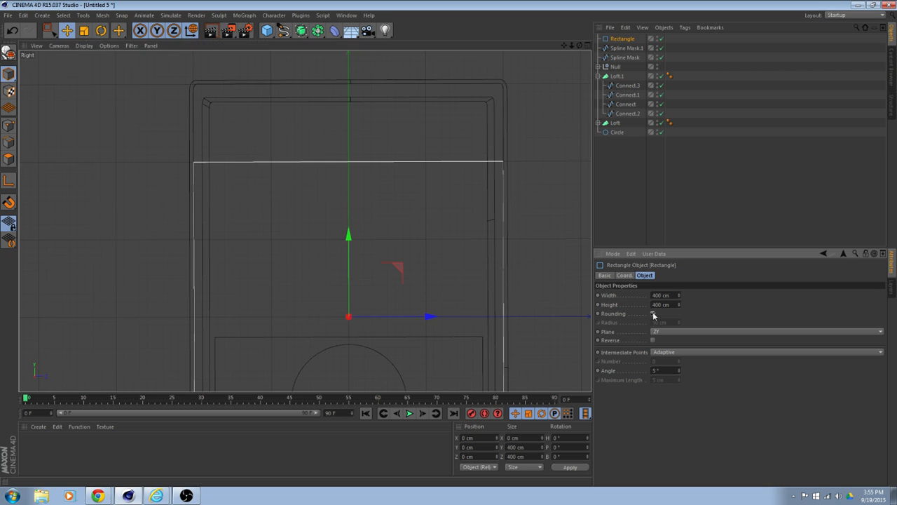
pyautogui.scroll(-1, 513, 307)
pyautogui.keyDown('alt'); pyautogui.moveTo(542, 331); pyautogui.dragTo(538, 234, button='middle'); pyautogui.keyUp('alt')
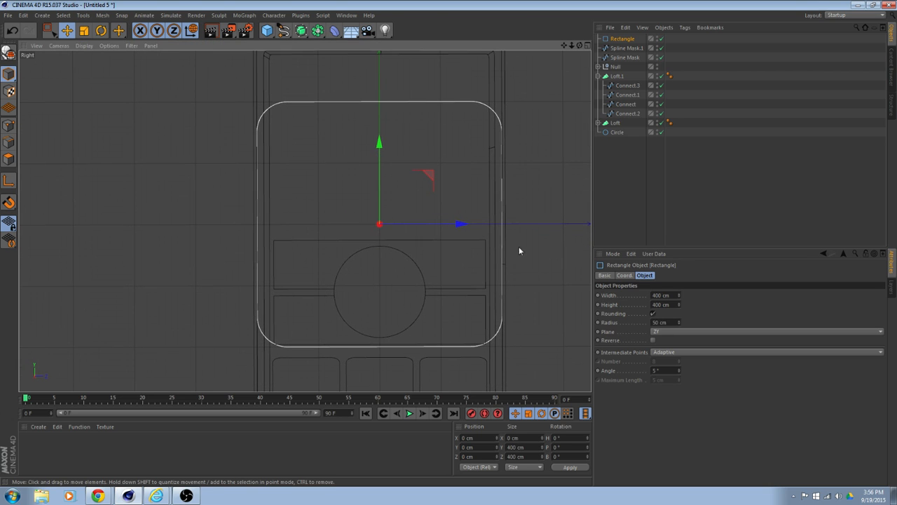
pyautogui.click(68, 33)
pyautogui.click(9, 53)
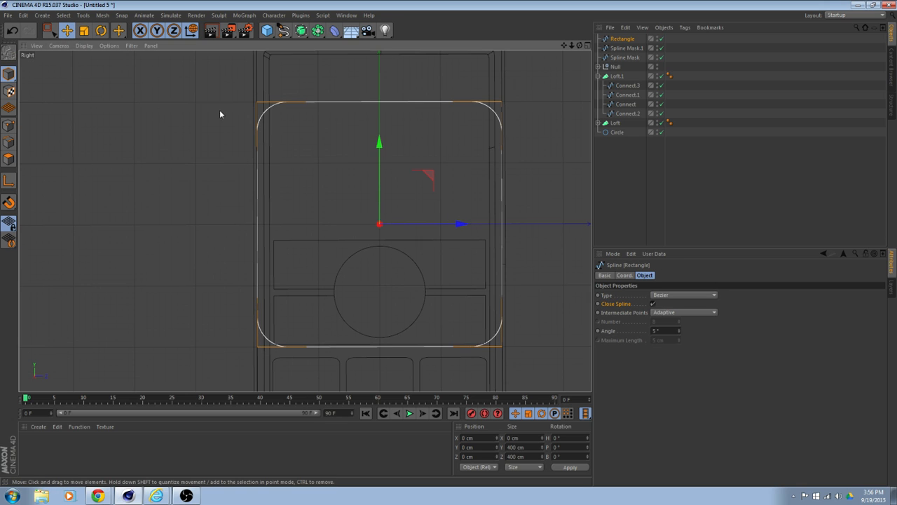
# - Scale the rounded rectangle down to a thin slot about 53 cm wide and 11 cm high
pyautogui.click(83, 30)
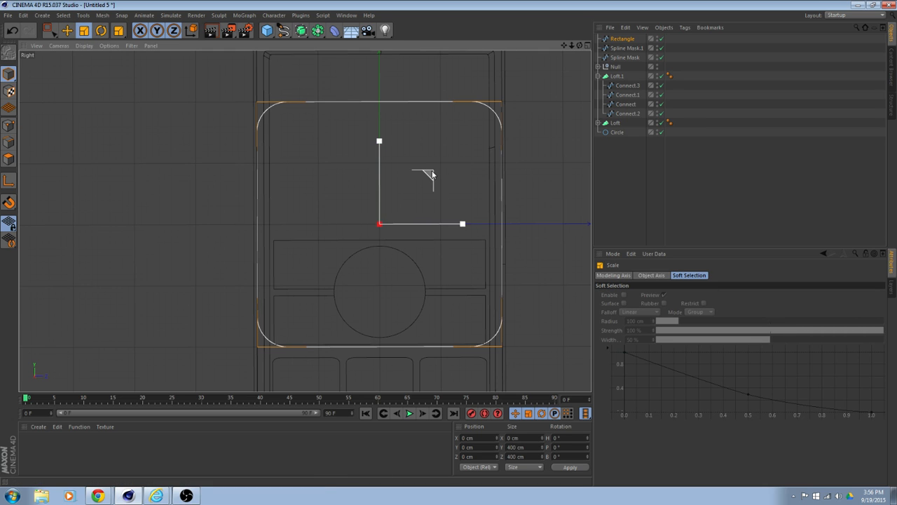
pyautogui.moveTo(433, 173); pyautogui.dragTo(382, 260)
pyautogui.moveTo(378, 144); pyautogui.dragTo(375, 217)
pyautogui.moveTo(462, 223); pyautogui.dragTo(397, 238)
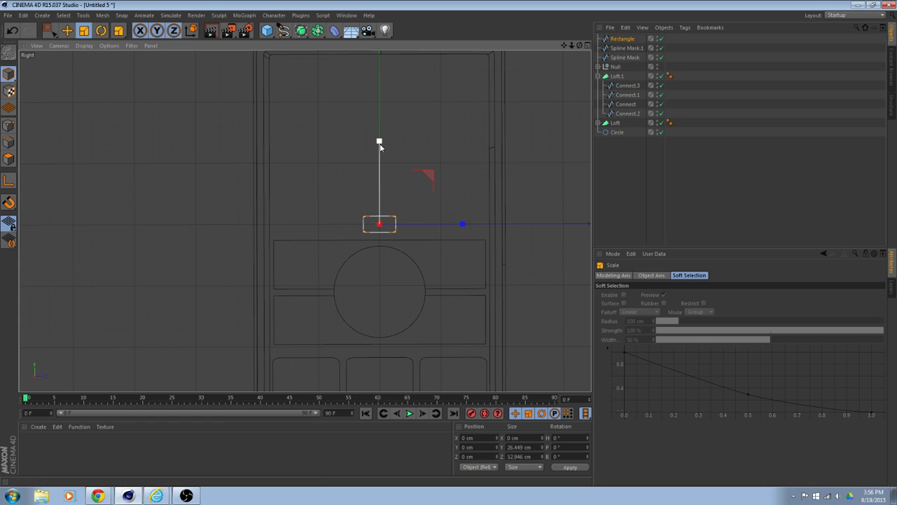
pyautogui.moveTo(380, 144); pyautogui.dragTo(376, 193)
pyautogui.scroll(1, 409, 188)
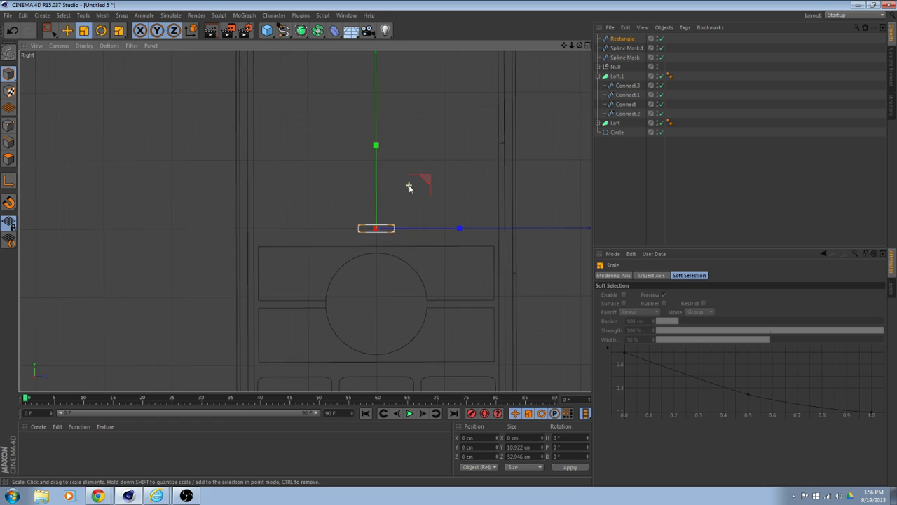
# - Move the small slot rectangle up near the phone's upper edge, to about Y 250 cm
pyautogui.scroll(-2, 409, 188)
pyautogui.press('e')
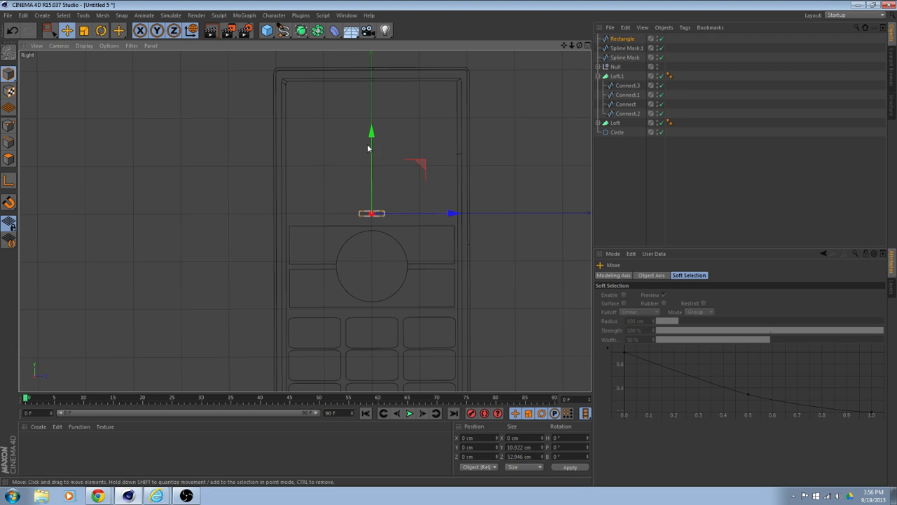
pyautogui.moveTo(368, 148); pyautogui.dragTo(368, 28)
pyautogui.scroll(2, 495, 288)
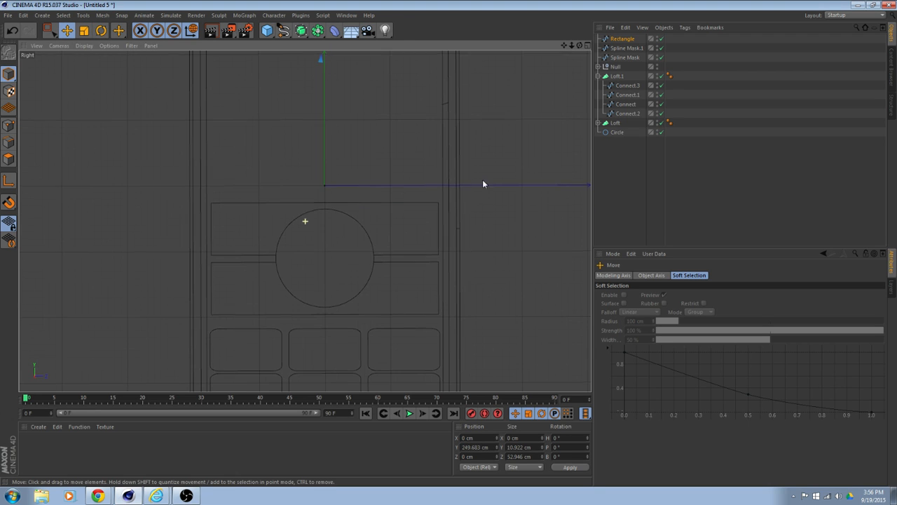
pyautogui.scroll(-3, 494, 249)
# - Show all four views, enlarge the upper two, switch the Top view to Right and orbit the perspective view
pyautogui.middleClick(494, 250)
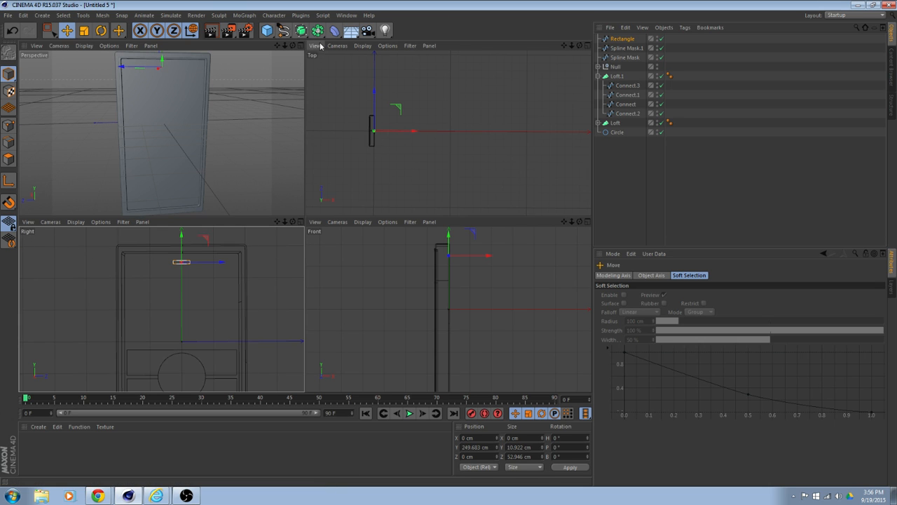
pyautogui.moveTo(305, 218); pyautogui.dragTo(345, 390)
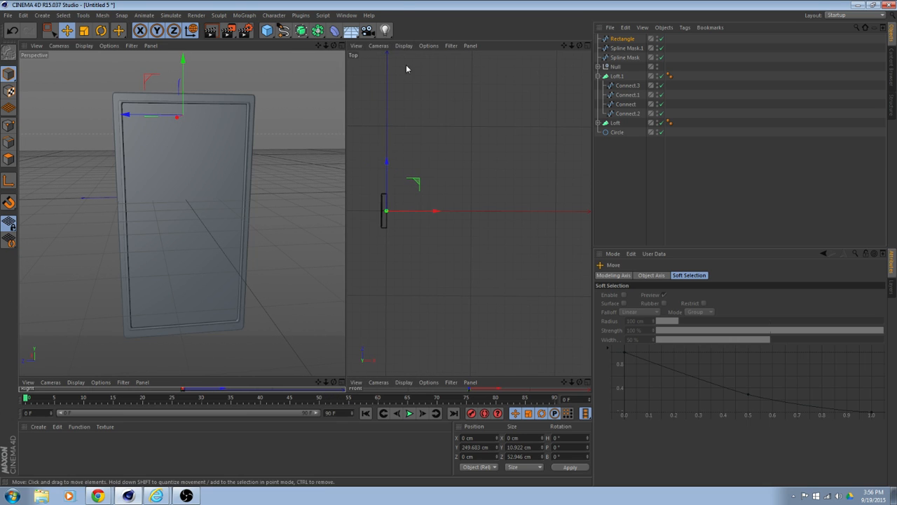
pyautogui.click(355, 46)
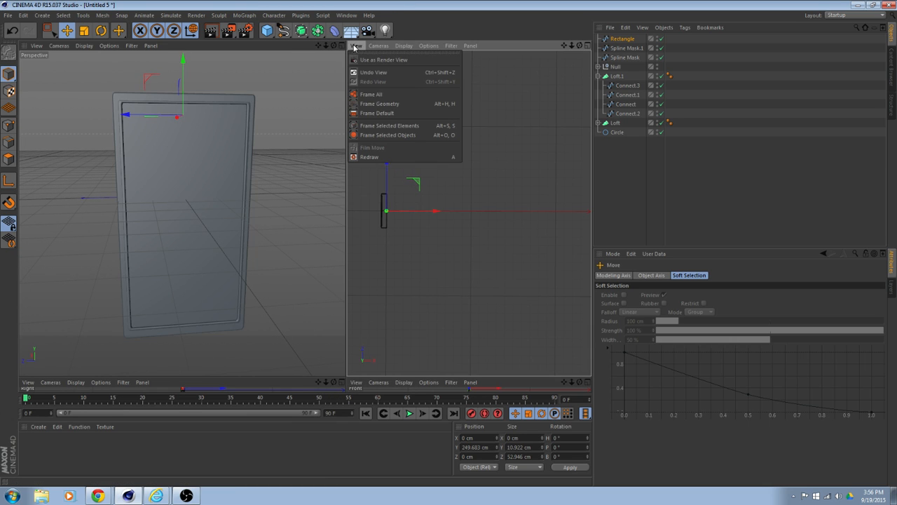
pyautogui.moveTo(380, 46)
pyautogui.click(393, 123)
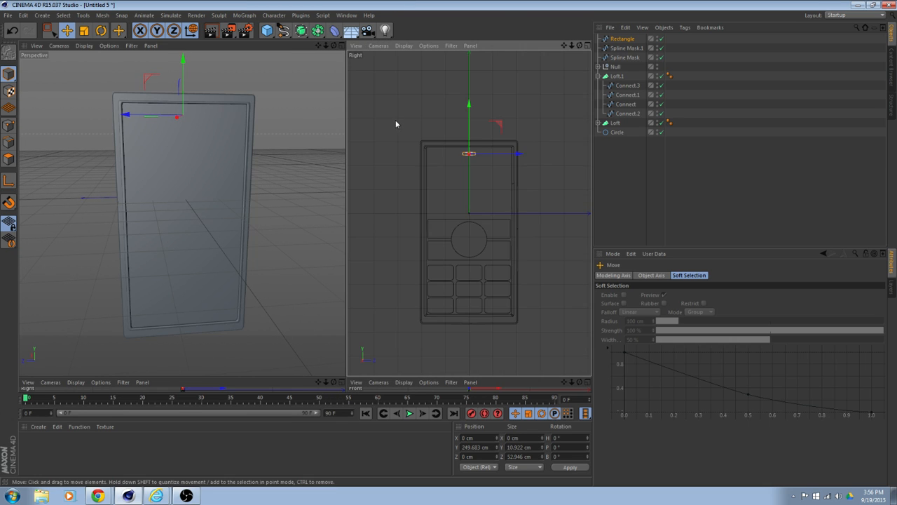
pyautogui.keyDown('alt'); pyautogui.moveTo(247, 186); pyautogui.dragTo(275, 209); pyautogui.keyUp('alt')
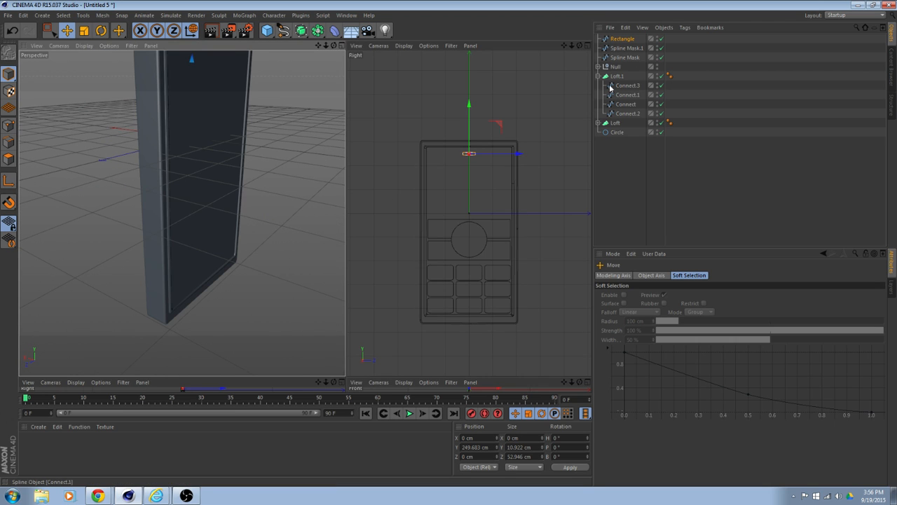
# - Expand the Null holding the keypad rectangles and add an Extrude object
pyautogui.click(597, 66)
pyautogui.click(626, 76)
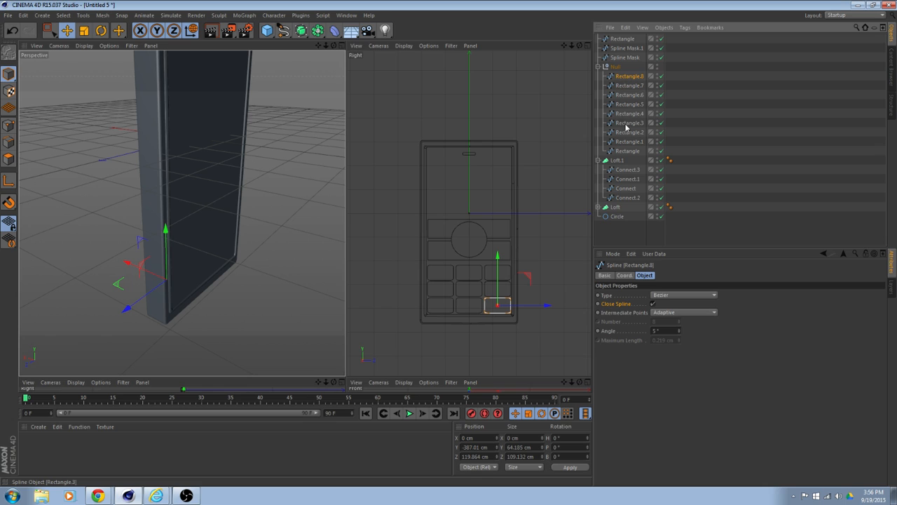
pyautogui.click(300, 30)
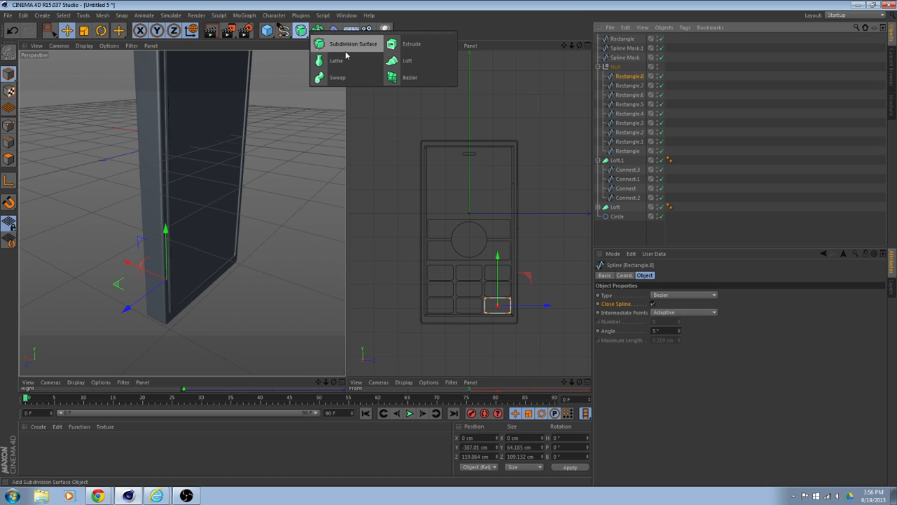
pyautogui.click(413, 45)
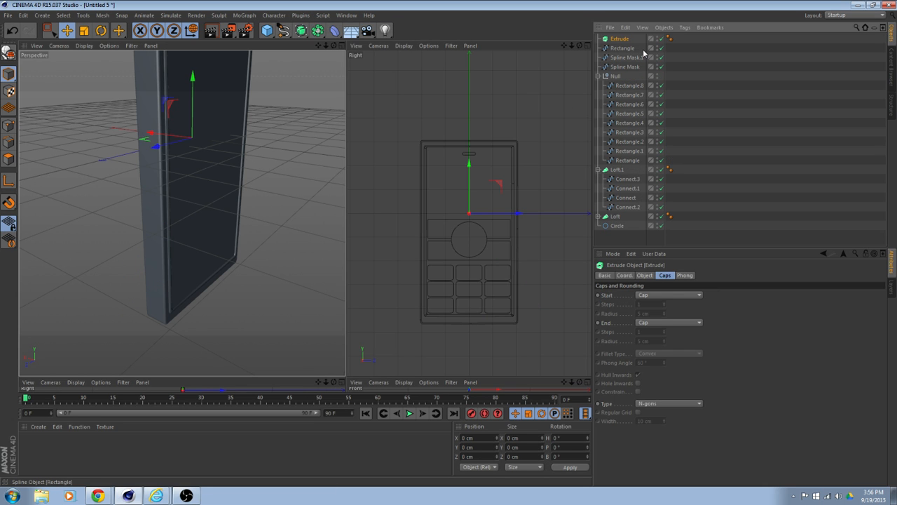
pyautogui.hotkey('ctrl', 'v')
pyautogui.hotkey('ctrl', 'v')
pyautogui.hotkey('ctrl', 'v')
pyautogui.hotkey('ctrl', 'v')
pyautogui.hotkey('ctrl', 'v')
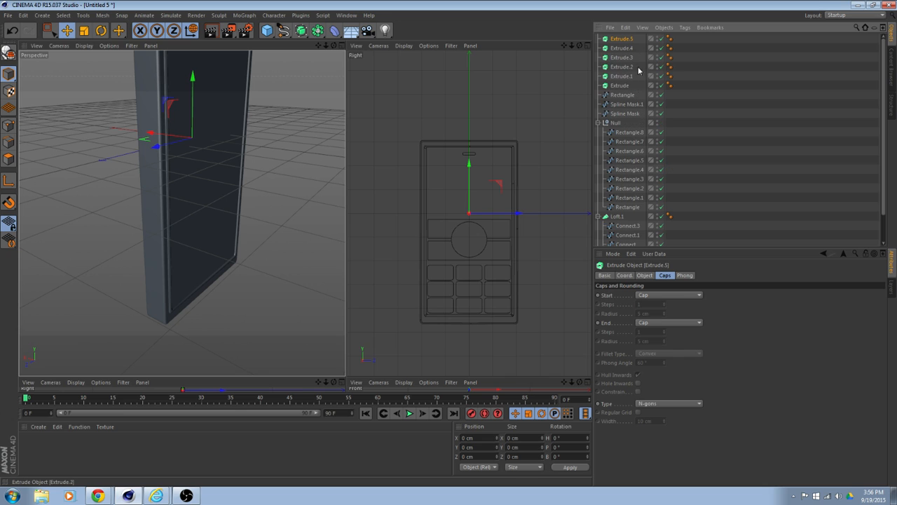
pyautogui.hotkey('ctrl', 'v')
pyautogui.click(630, 141)
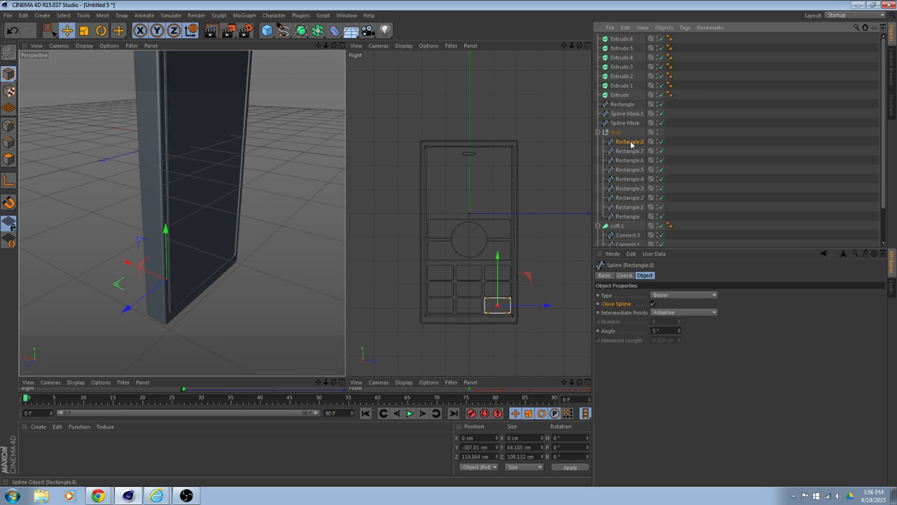
pyautogui.hotkey('ctrl', 'z')
pyautogui.hotkey('ctrl', 'z')
pyautogui.hotkey('ctrl', 'z')
pyautogui.hotkey('ctrl', 'z')
pyautogui.hotkey('ctrl', 'z')
pyautogui.hotkey('ctrl', 'z')
pyautogui.hotkey('ctrl', 'z')
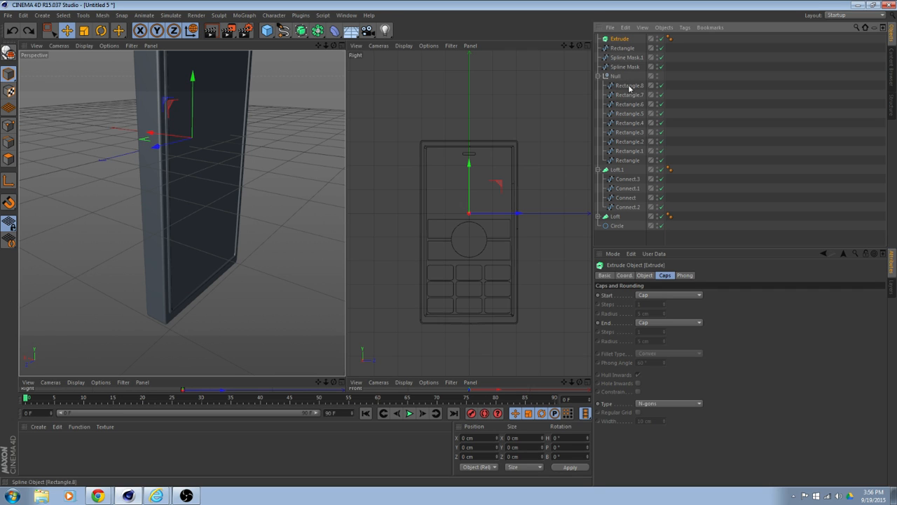
# - Place the Rectangle.8 key spline inside the Extrude object and select the Extrude
pyautogui.moveTo(629, 86); pyautogui.dragTo(621, 40)
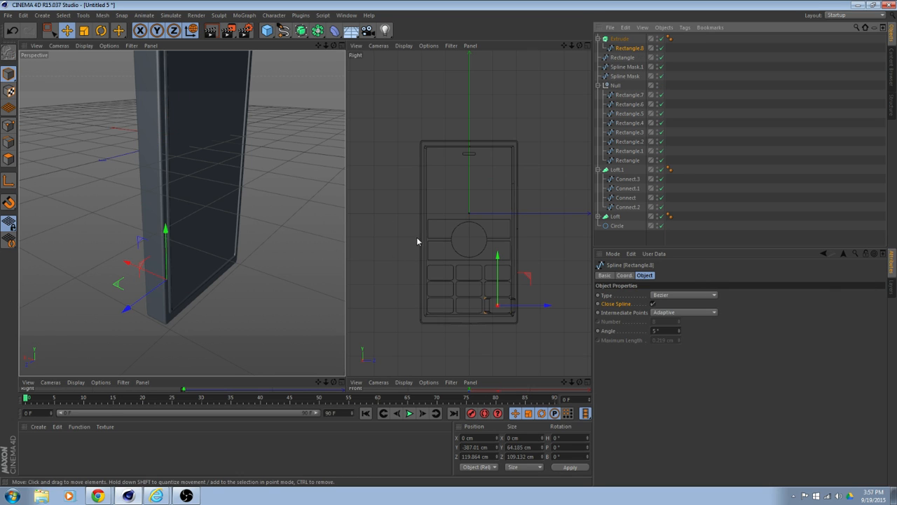
pyautogui.click(624, 275)
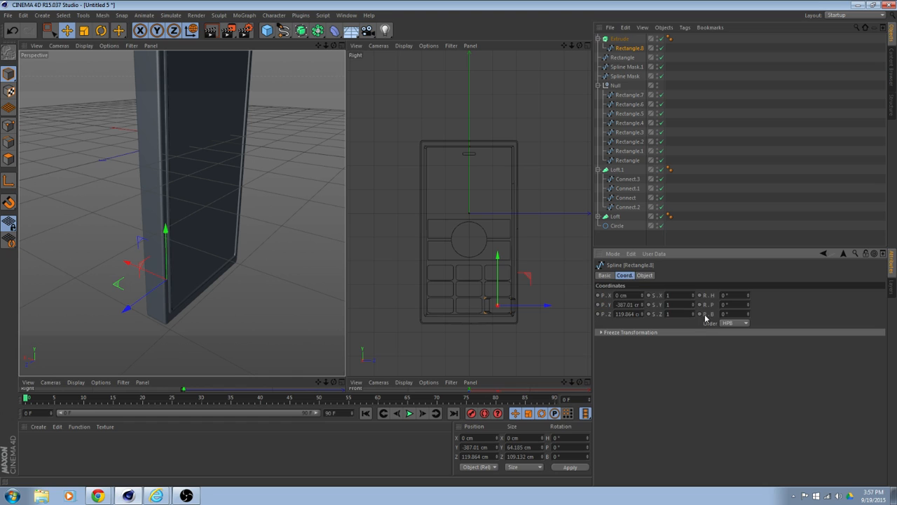
pyautogui.click(619, 39)
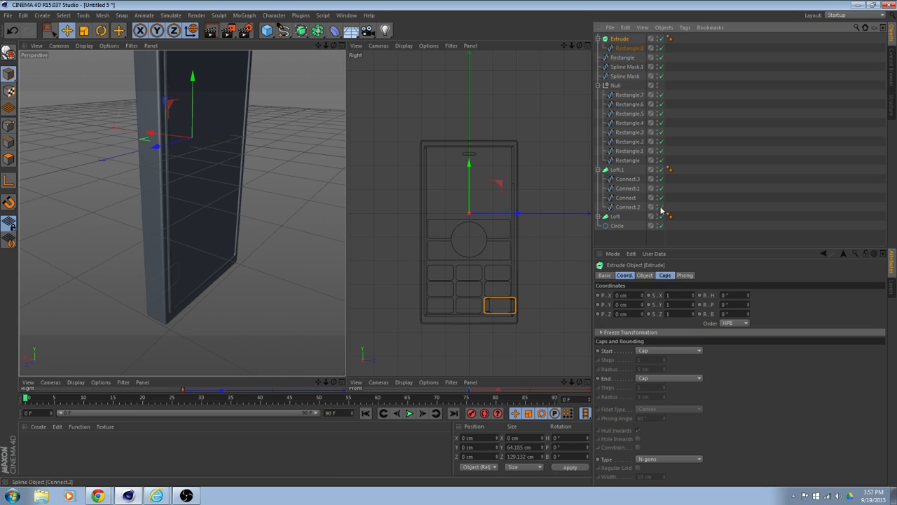
# - Set the Extrude's movement to -75 cm in X and 0 cm in Y and Z
pyautogui.click(647, 278)
pyautogui.moveTo(732, 296); pyautogui.dragTo(682, 295)
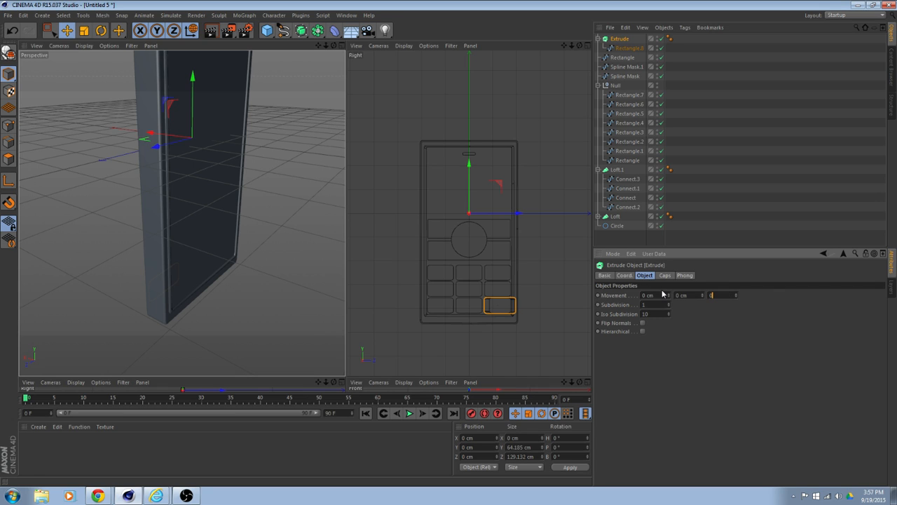
pyautogui.press('Return')
pyautogui.moveTo(669, 295); pyautogui.dragTo(661, 314)
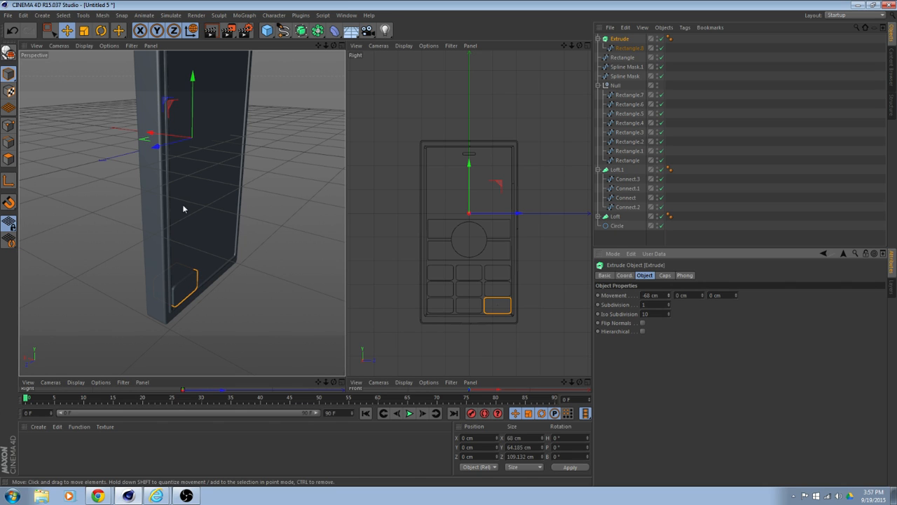
pyautogui.keyDown('alt'); pyautogui.moveTo(183, 208); pyautogui.dragTo(223, 211); pyautogui.keyUp('alt')
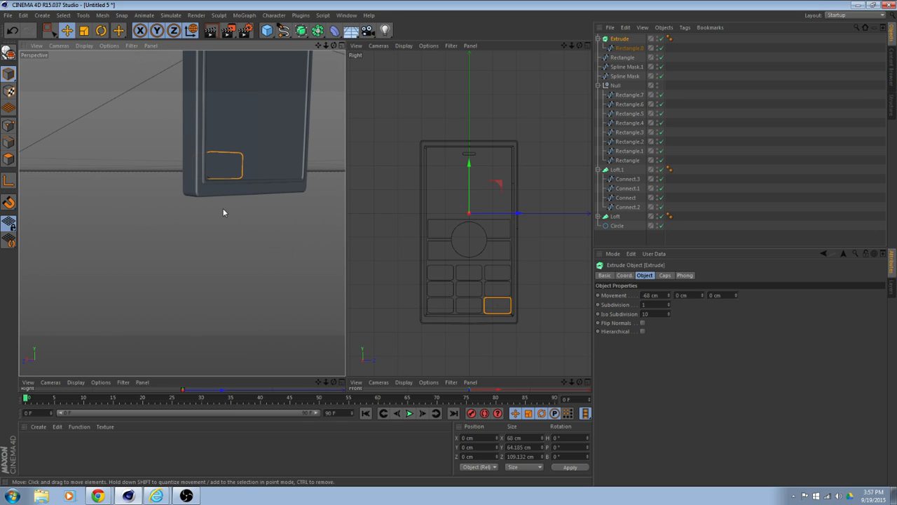
pyautogui.scroll(5, 224, 212)
pyautogui.keyDown('alt'); pyautogui.moveTo(228, 137); pyautogui.dragTo(147, 223, button='middle'); pyautogui.keyUp('alt')
pyautogui.keyDown('alt'); pyautogui.moveTo(159, 239); pyautogui.dragTo(669, 301); pyautogui.keyUp('alt')
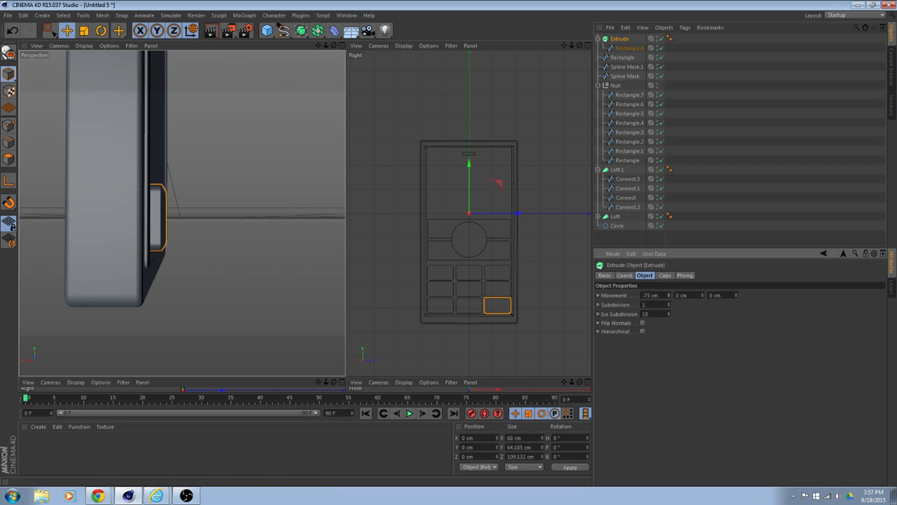
# - Change the Extrude's end cap to Fillet Cap with 3 steps
pyautogui.click(665, 276)
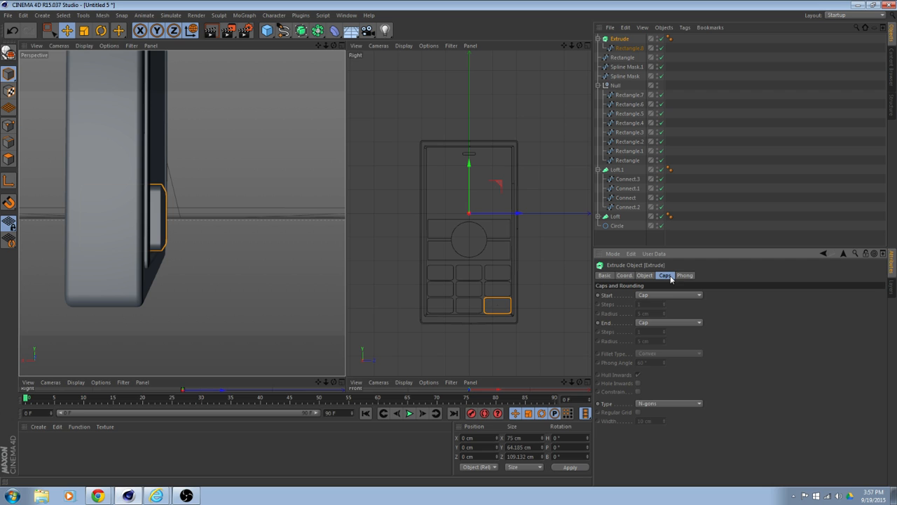
pyautogui.click(668, 323)
pyautogui.click(650, 360)
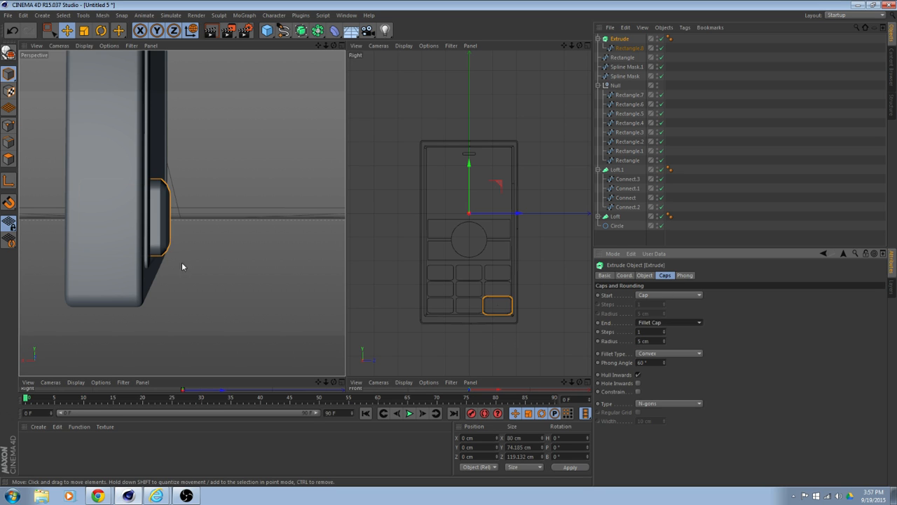
pyautogui.keyDown('alt'); pyautogui.moveTo(182, 264); pyautogui.dragTo(290, 272); pyautogui.keyUp('alt')
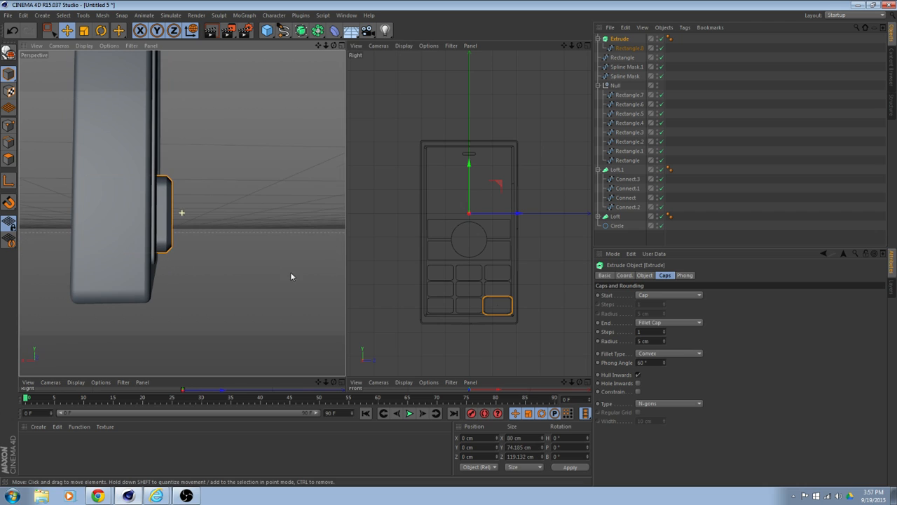
pyautogui.click(664, 331)
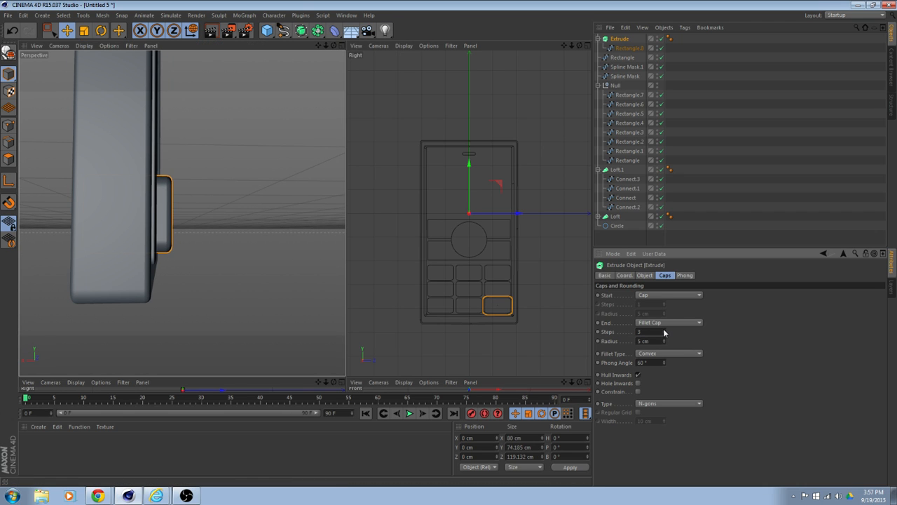
pyautogui.keyDown('alt'); pyautogui.moveTo(344, 265); pyautogui.dragTo(176, 316); pyautogui.keyUp('alt')
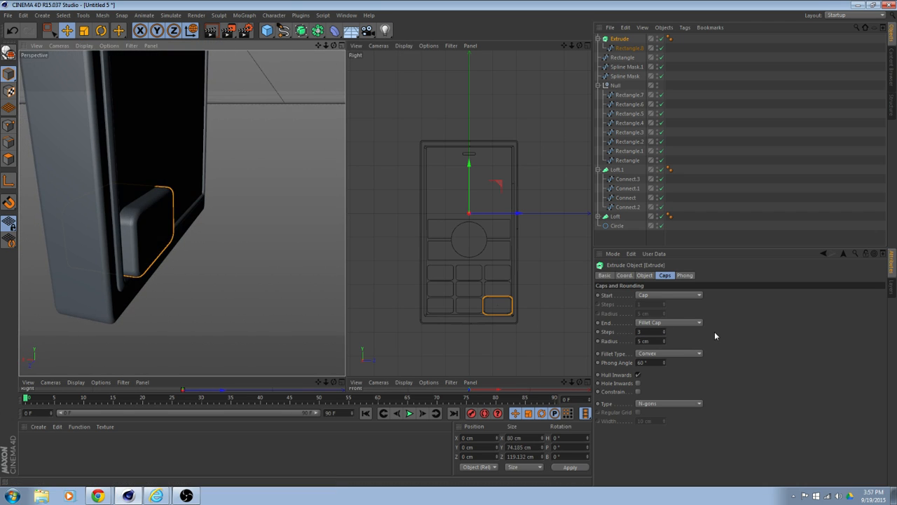
# - Set the end cap's fillet radius to 6 cm
pyautogui.click(664, 343)
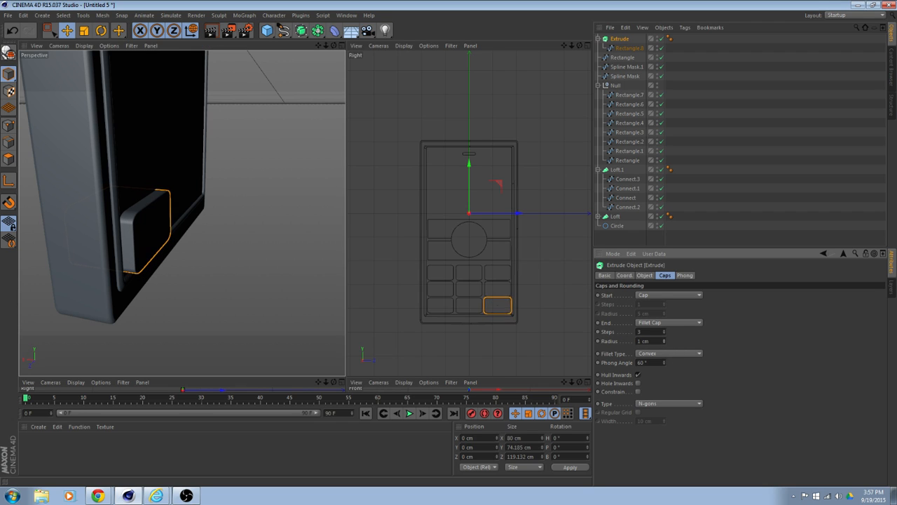
pyautogui.moveTo(664, 342); pyautogui.dragTo(664, 336)
pyautogui.keyDown('alt'); pyautogui.moveTo(194, 262); pyautogui.dragTo(264, 281); pyautogui.keyUp('alt')
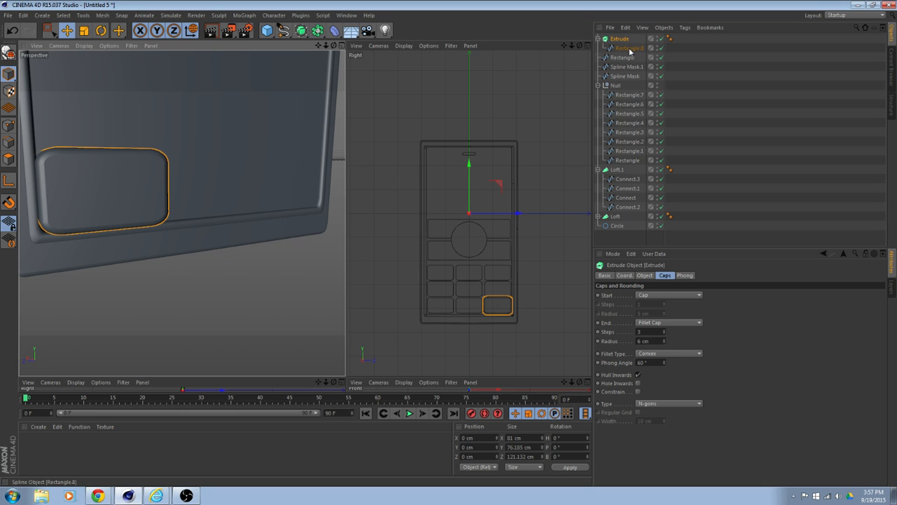
# - Return Rectangle.8 to the Null and make nine copies of the empty Extrude object
pyautogui.moveTo(630, 51); pyautogui.dragTo(628, 93)
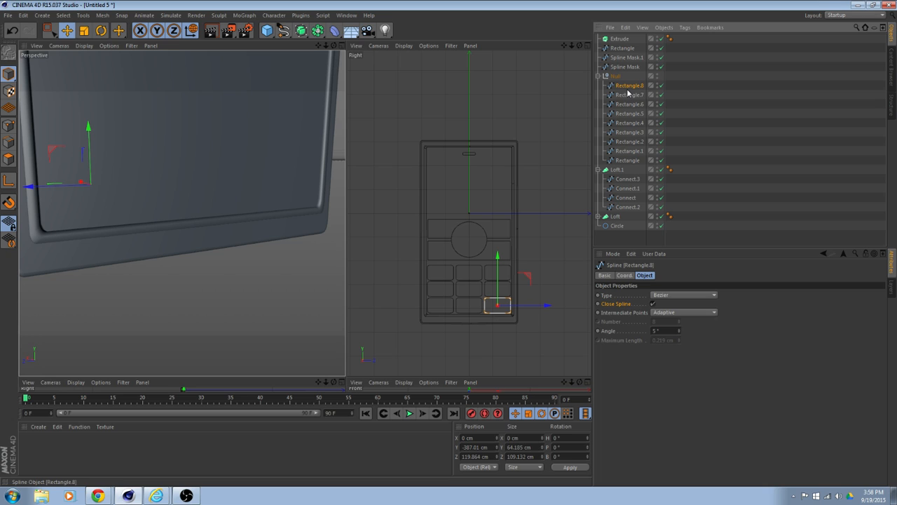
pyautogui.click(620, 39)
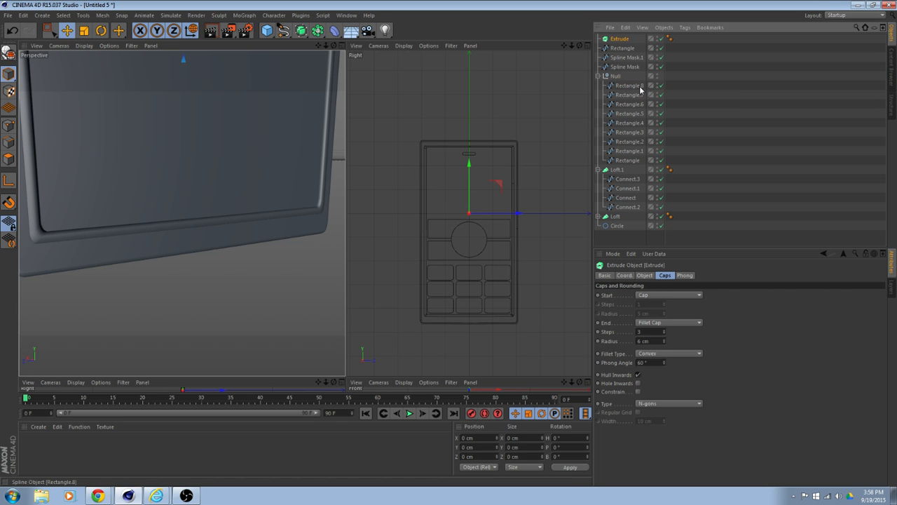
pyautogui.hotkey('ctrl', 'c')
pyautogui.hotkey('ctrl', 'v')
pyautogui.hotkey('ctrl', 'v')
pyautogui.hotkey('ctrl', 'v')
pyautogui.hotkey('ctrl', 'v')
pyautogui.hotkey('ctrl', 'v')
pyautogui.hotkey('ctrl', 'v')
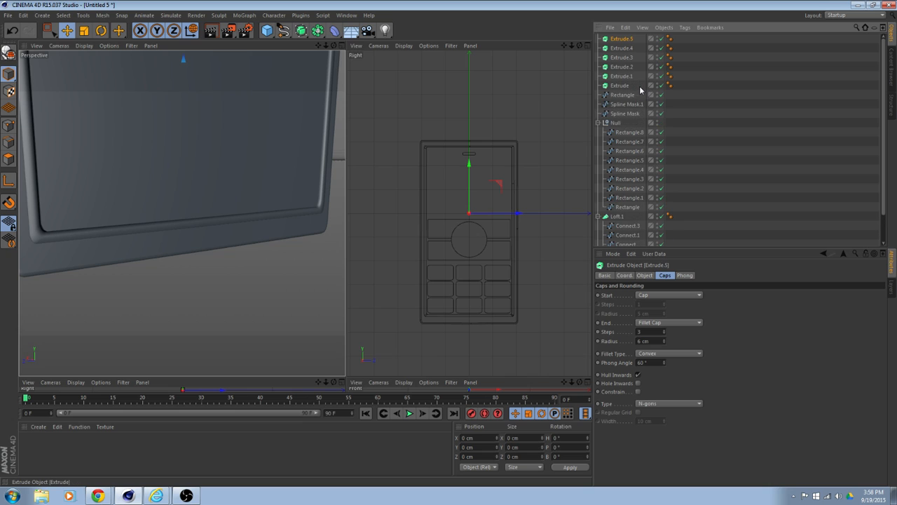
pyautogui.hotkey('ctrl', 'v')
pyautogui.hotkey('ctrl', 'v')
pyautogui.hotkey('ctrl', 'v')
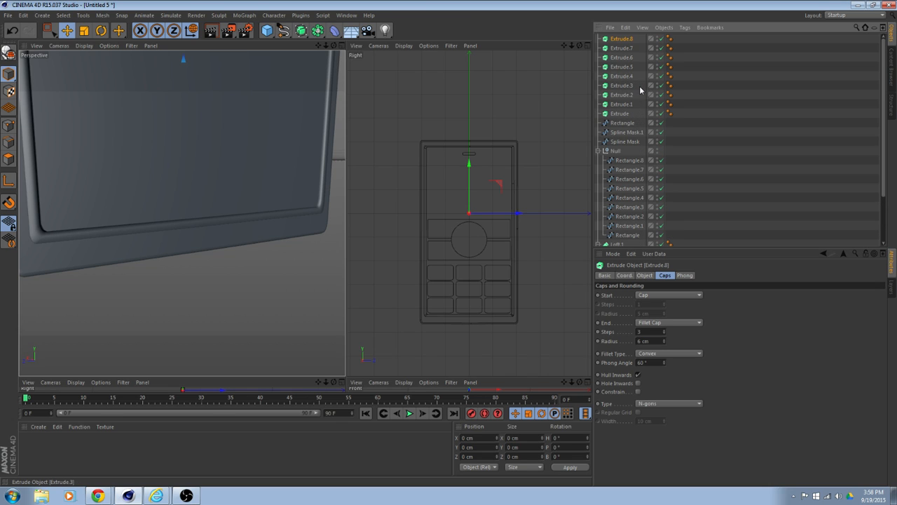
# - Place Rectangle.8 inside Extrude and Rectangle.7 inside Extrude.1
pyautogui.moveTo(630, 173); pyautogui.dragTo(620, 124)
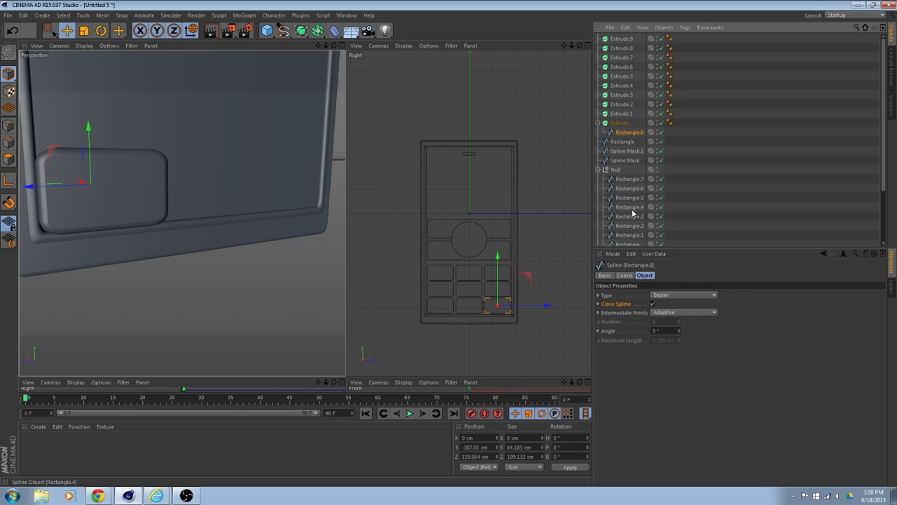
pyautogui.click(629, 180)
pyautogui.moveTo(624, 118); pyautogui.dragTo(623, 118)
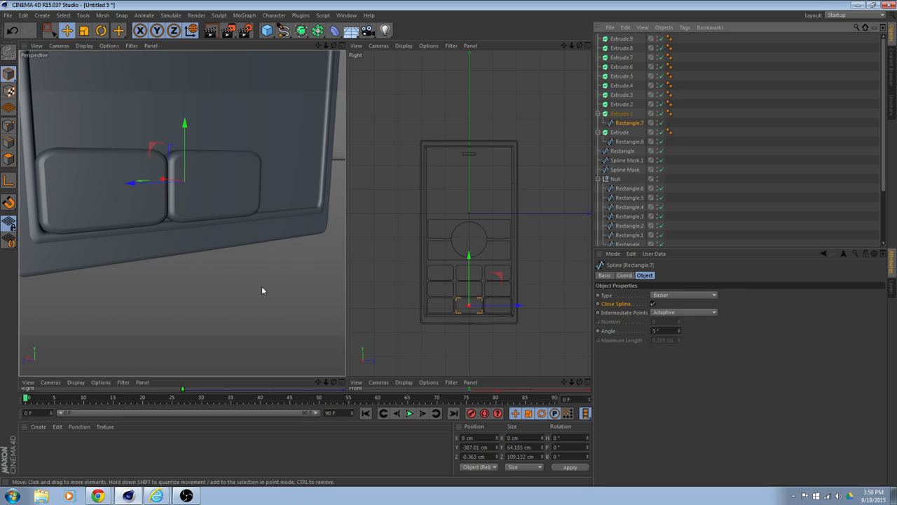
pyautogui.moveTo(261, 294); pyautogui.dragTo(225, 300)
pyautogui.press('super')
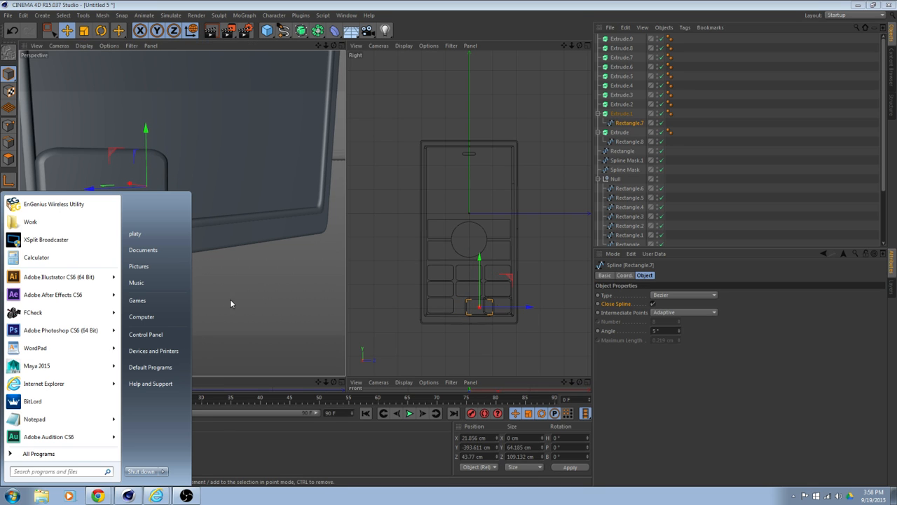
pyautogui.click(257, 291)
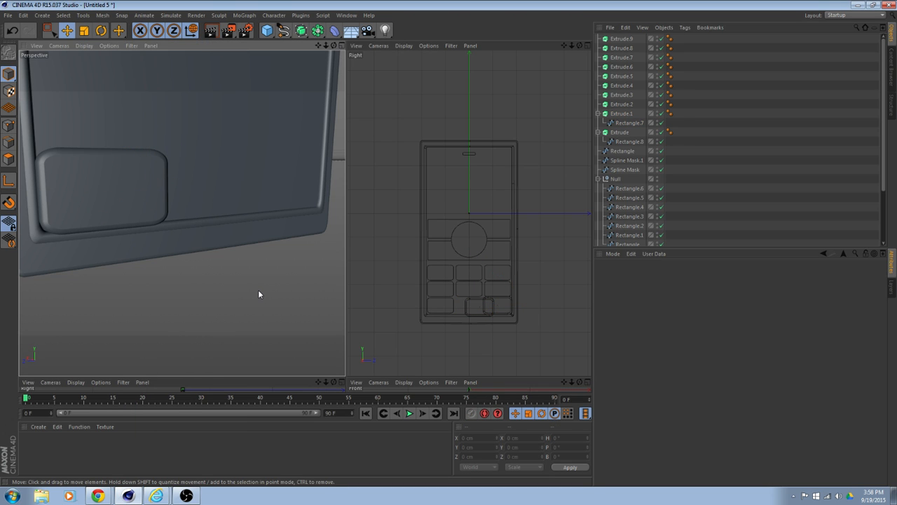
pyautogui.hotkey('ctrl', 'z')
pyautogui.hotkey('ctrl', 'z')
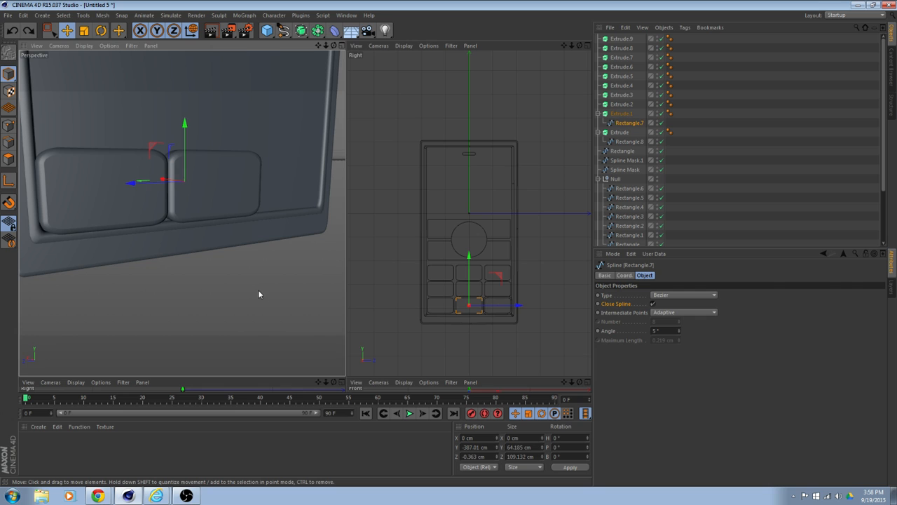
# - Undo the placement of both key splines and all pasted Extrude copies, back to the single empty Extrude
pyautogui.keyDown('alt'); pyautogui.moveTo(266, 286); pyautogui.dragTo(214, 287); pyautogui.keyUp('alt')
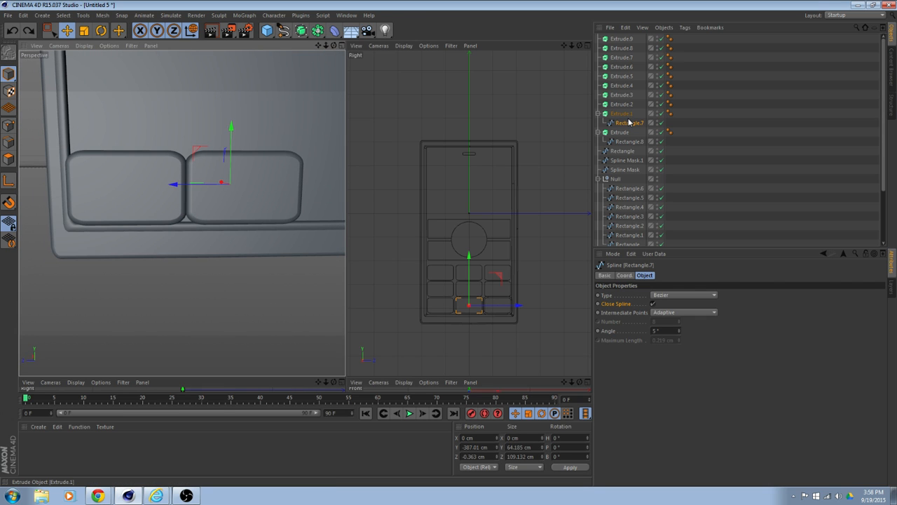
pyautogui.hotkey('ctrl', 'z')
pyautogui.hotkey('ctrl', 'z')
pyautogui.hotkey('ctrl', 'z')
pyautogui.hotkey('ctrl', 'z')
pyautogui.hotkey('ctrl', 'z')
pyautogui.hotkey('ctrl', 'z')
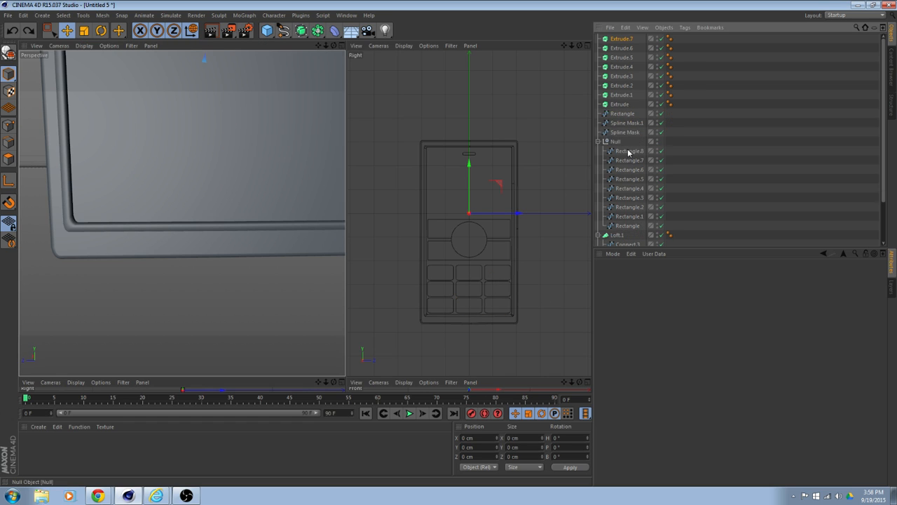
pyautogui.hotkey('ctrl', 'z')
pyautogui.hotkey('ctrl', 'z')
pyautogui.hotkey('ctrl', 'z')
pyautogui.hotkey('ctrl', 'z')
pyautogui.hotkey('ctrl', 'z')
pyautogui.hotkey('ctrl', 'z')
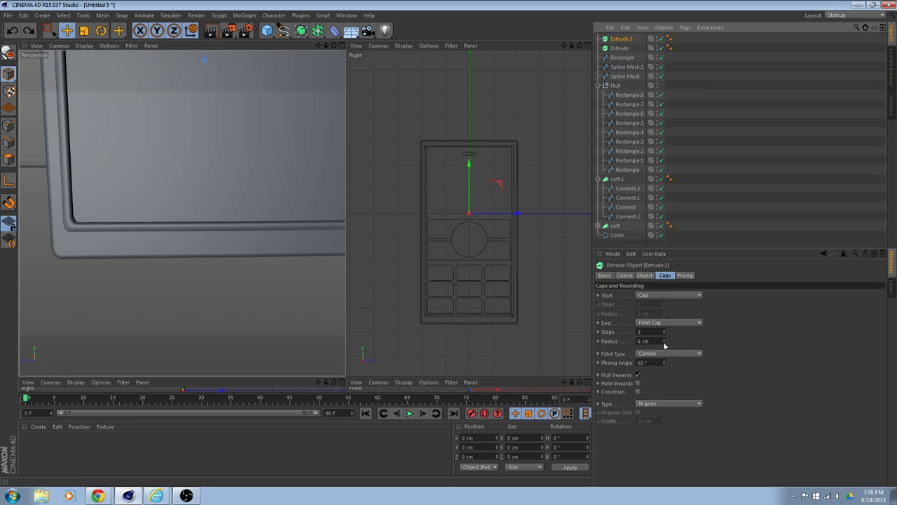
pyautogui.hotkey('ctrl', 'z')
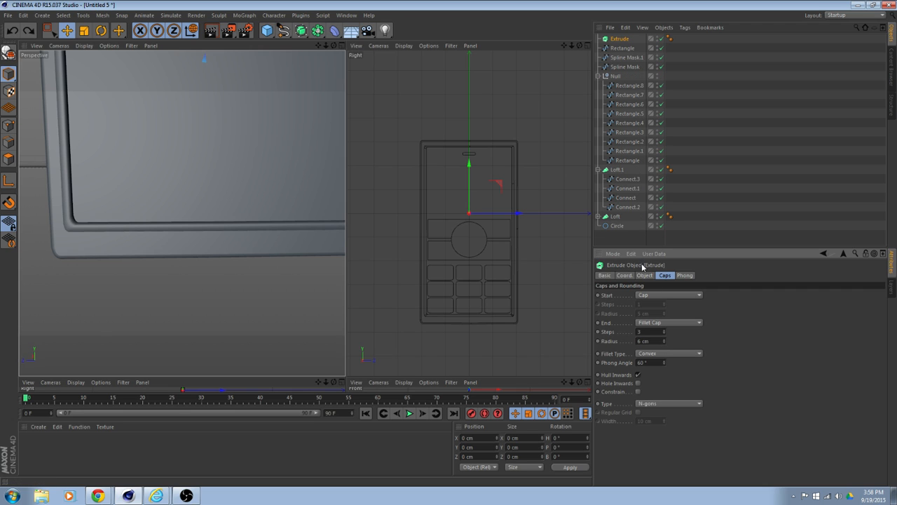
# - Place Rectangle.8 inside the Extrude object and set the end cap's fillet radius to 3 cm
pyautogui.click(631, 86)
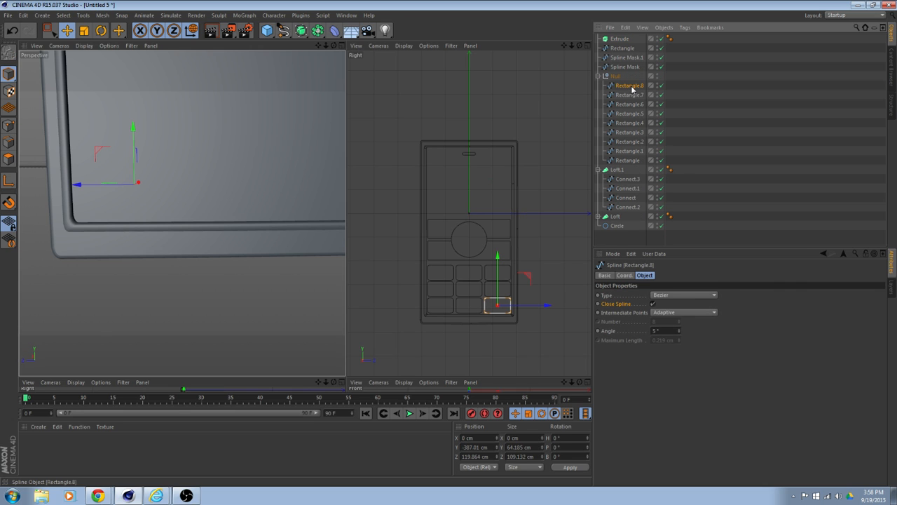
pyautogui.moveTo(625, 40); pyautogui.dragTo(624, 42)
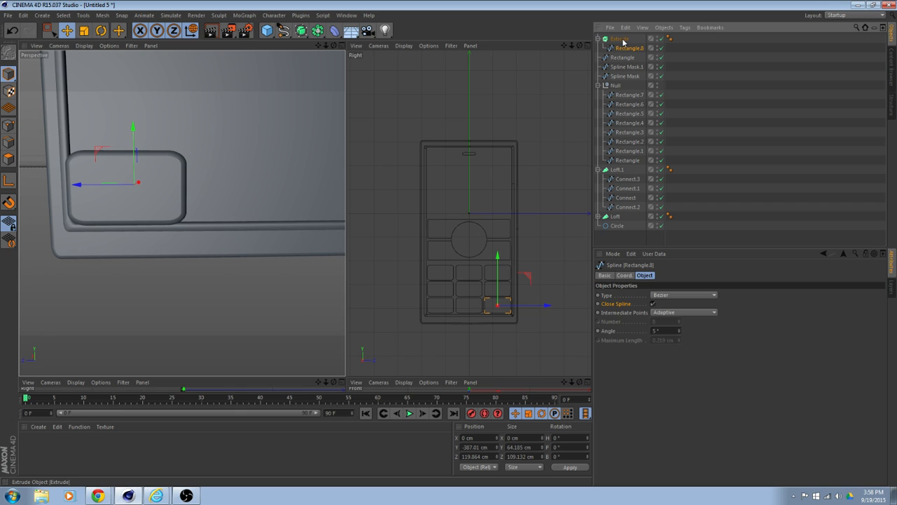
pyautogui.click(619, 39)
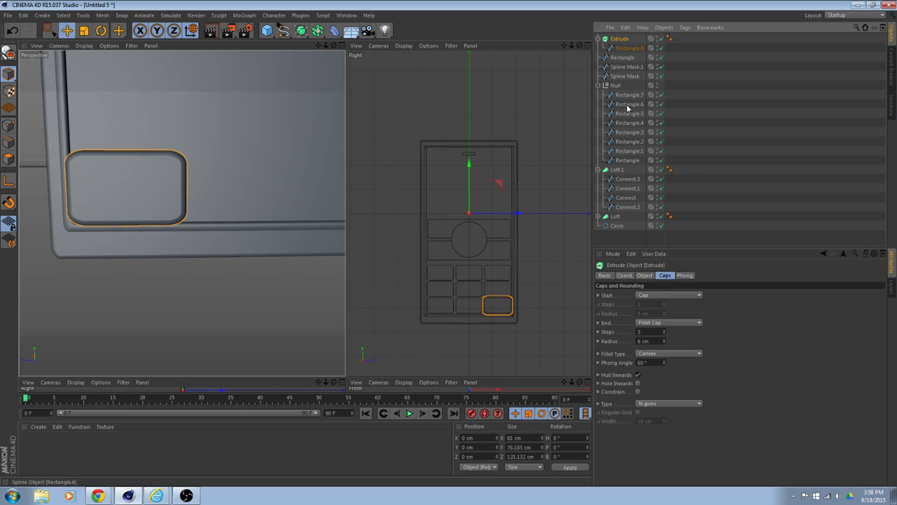
pyautogui.moveTo(664, 341); pyautogui.dragTo(666, 345)
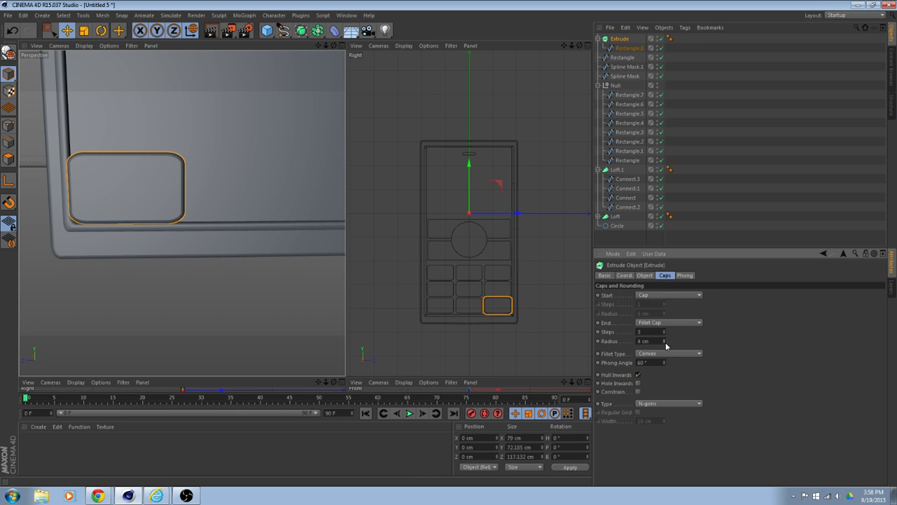
pyautogui.click(666, 343)
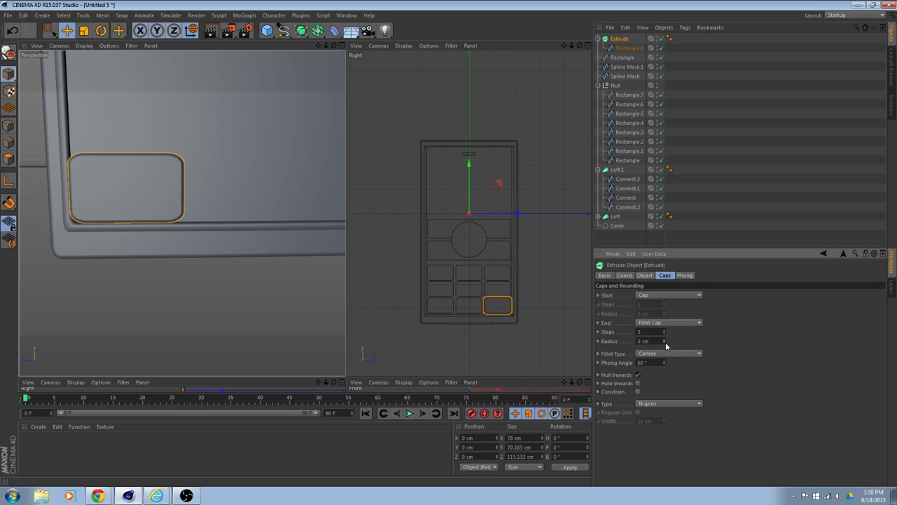
# - Move Rectangle.8 back into the Null and select the empty Extrude object
pyautogui.keyDown('alt'); pyautogui.moveTo(191, 321); pyautogui.dragTo(202, 336); pyautogui.keyUp('alt')
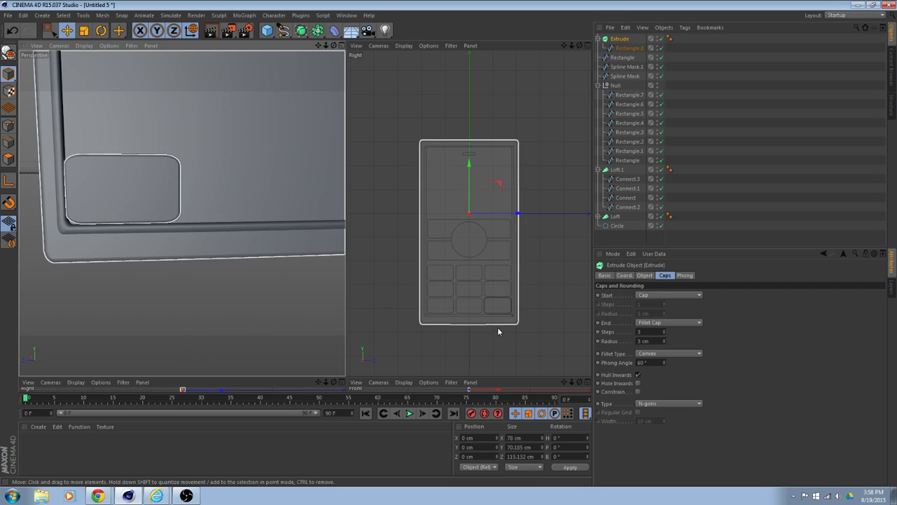
pyautogui.scroll(5, 500, 328)
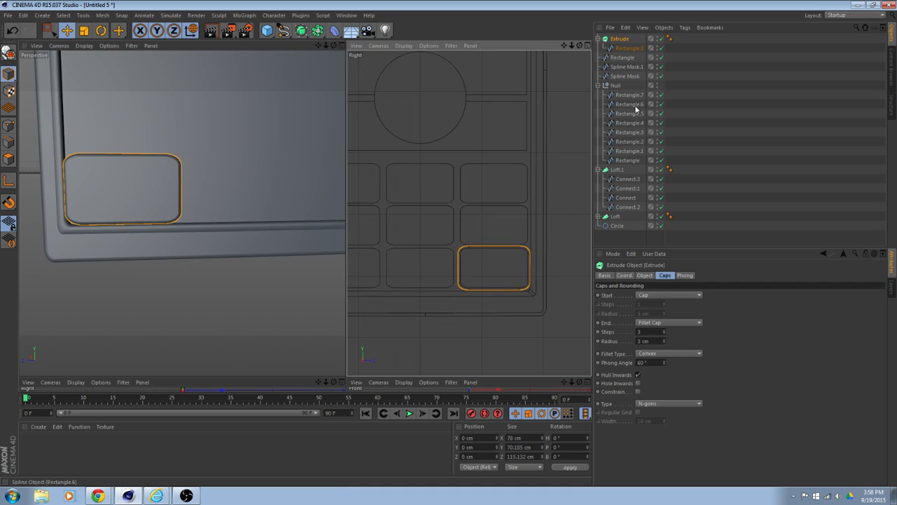
pyautogui.moveTo(630, 48); pyautogui.dragTo(632, 90)
pyautogui.click(621, 39)
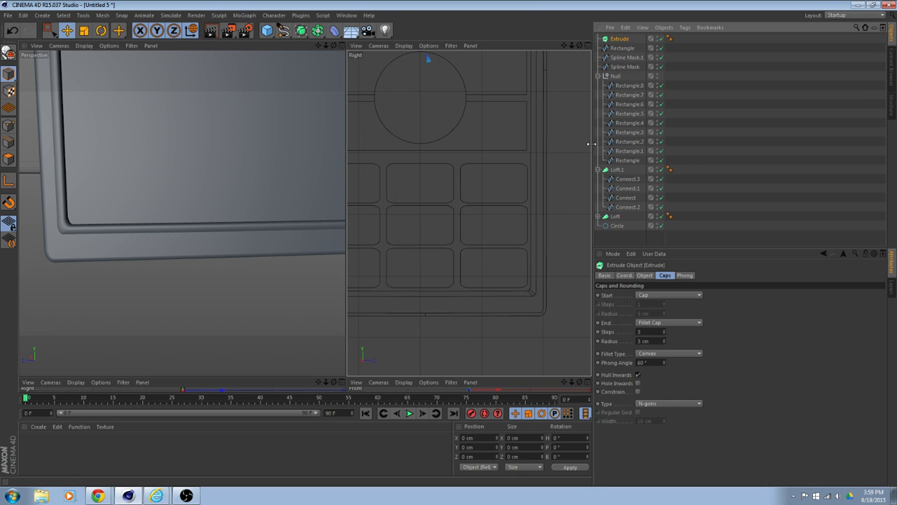
# - Paste eight copies of the empty Extrude object so there is one for every key spline
pyautogui.hotkey('ctrl', 'v')
pyautogui.hotkey('ctrl', 'v')
pyautogui.hotkey('ctrl', 'v')
pyautogui.hotkey('ctrl', 'v')
pyautogui.hotkey('ctrl', 'v')
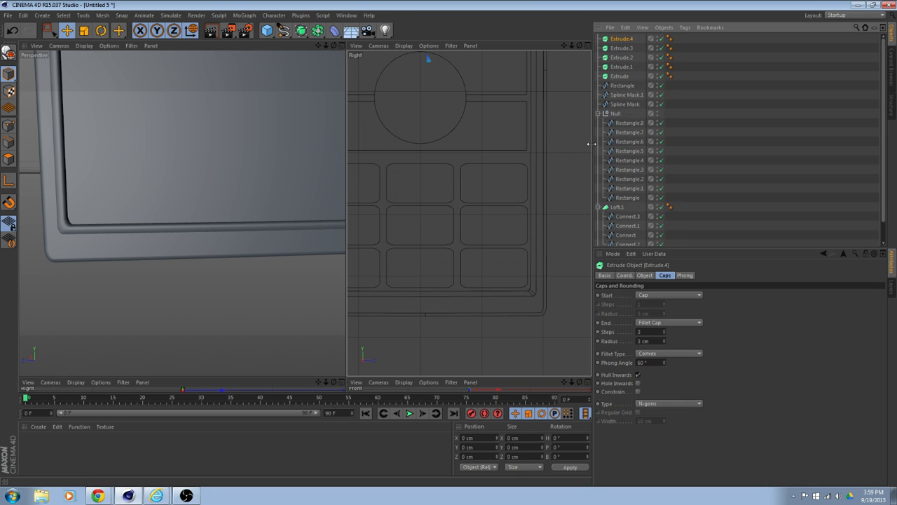
pyautogui.hotkey('ctrl', 'v')
pyautogui.hotkey('ctrl', 'v')
pyautogui.hotkey('ctrl', 'v')
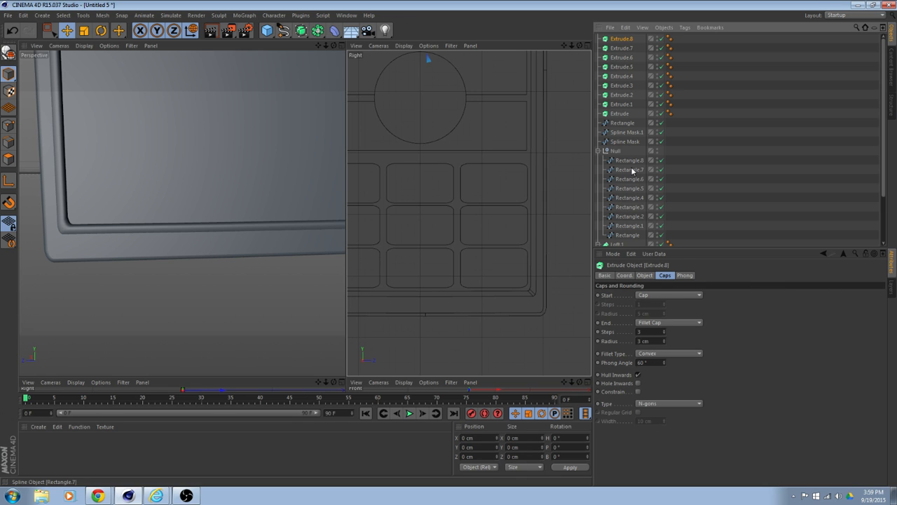
# - Place each remaining key spline from the Null, Rectangle.7 through Rectangle, inside its own Extrude object, Extrude.1 through Extrude.8
pyautogui.moveTo(632, 171); pyautogui.dragTo(623, 109)
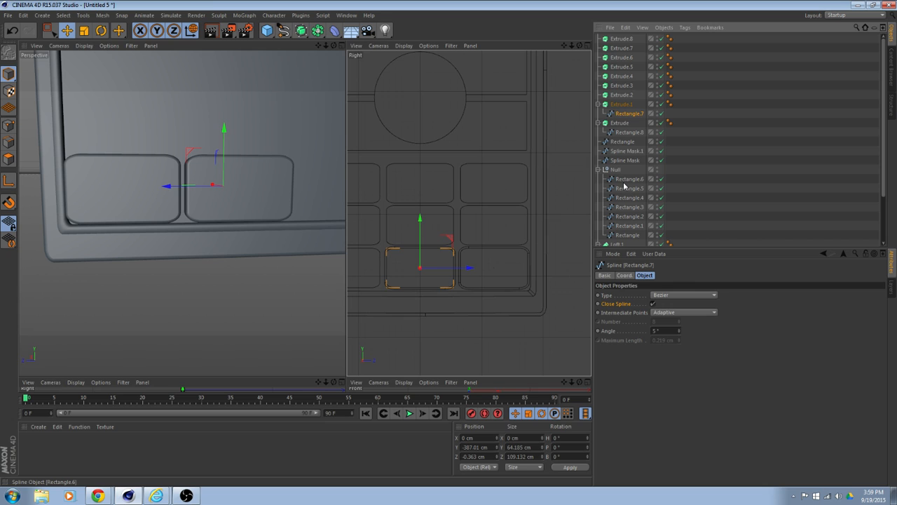
pyautogui.moveTo(624, 185); pyautogui.dragTo(626, 89)
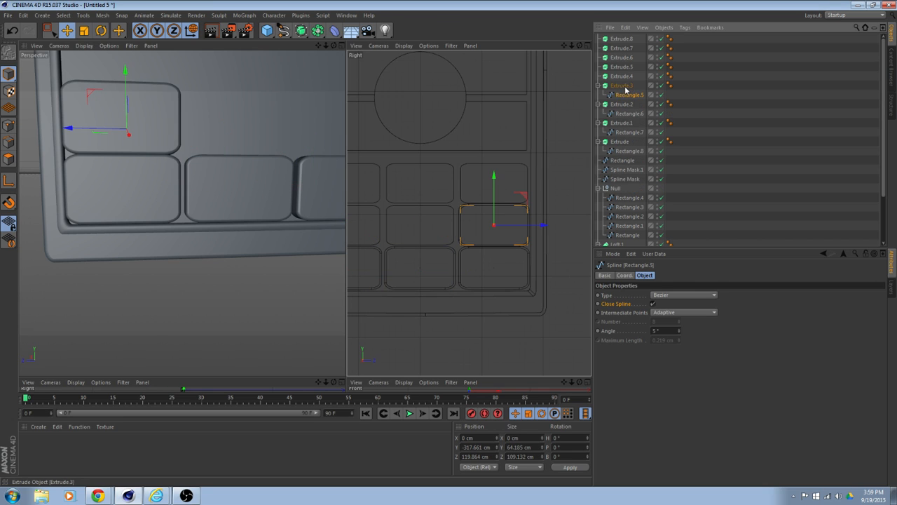
pyautogui.moveTo(627, 199); pyautogui.dragTo(628, 77)
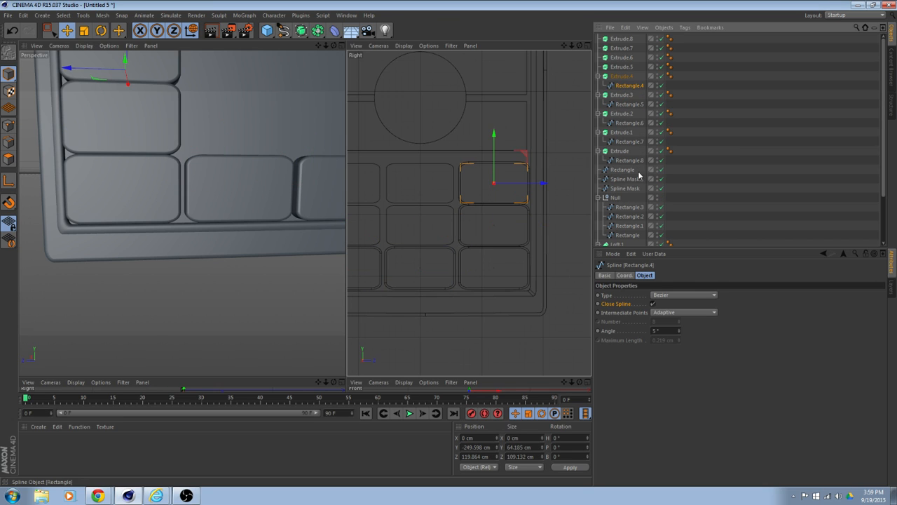
pyautogui.moveTo(626, 208); pyautogui.dragTo(621, 72)
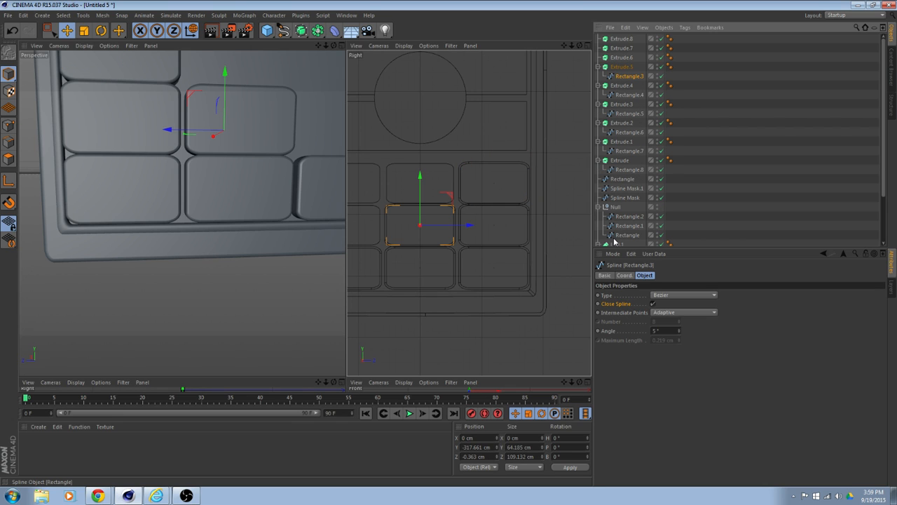
pyautogui.moveTo(627, 217); pyautogui.dragTo(621, 42)
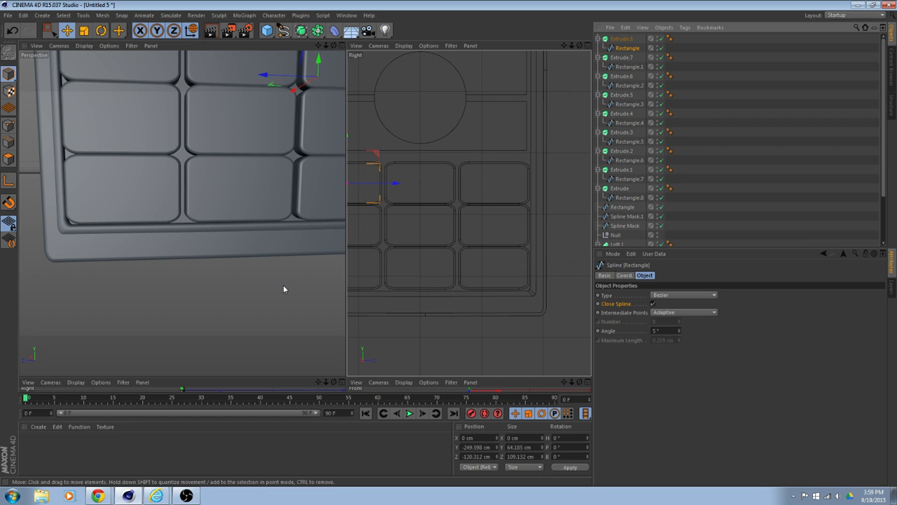
# - Select the upper key row's splines, Rectangle, Rectangle.2 and Rectangle.4, and move them up about 11 cm
pyautogui.moveTo(283, 289)
pyautogui.keyDown('alt'); pyautogui.mouseDown()
pyautogui.moveTo(202, 289)
pyautogui.moveTo(212, 286)
pyautogui.mouseUp(); pyautogui.keyUp('alt')
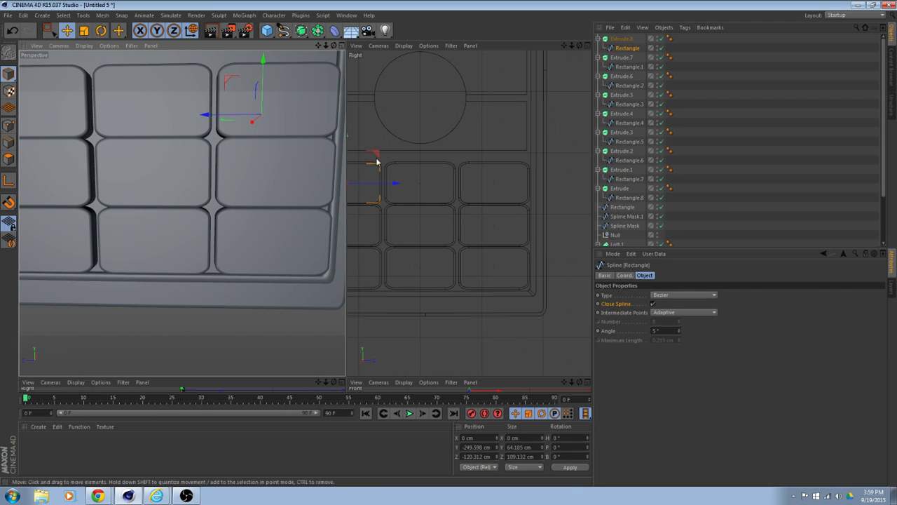
pyautogui.click(631, 67)
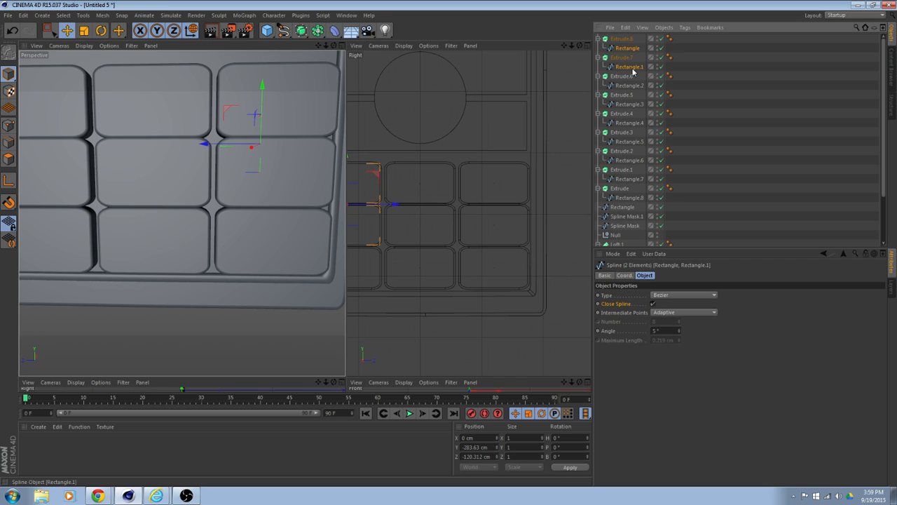
pyautogui.click(628, 46)
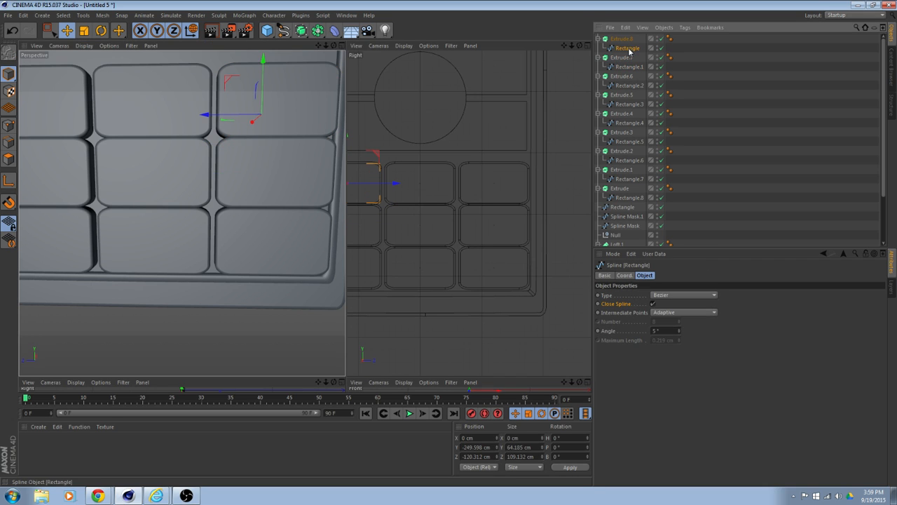
pyautogui.keyDown('ctrl'); pyautogui.click(629, 104); pyautogui.keyUp('ctrl')
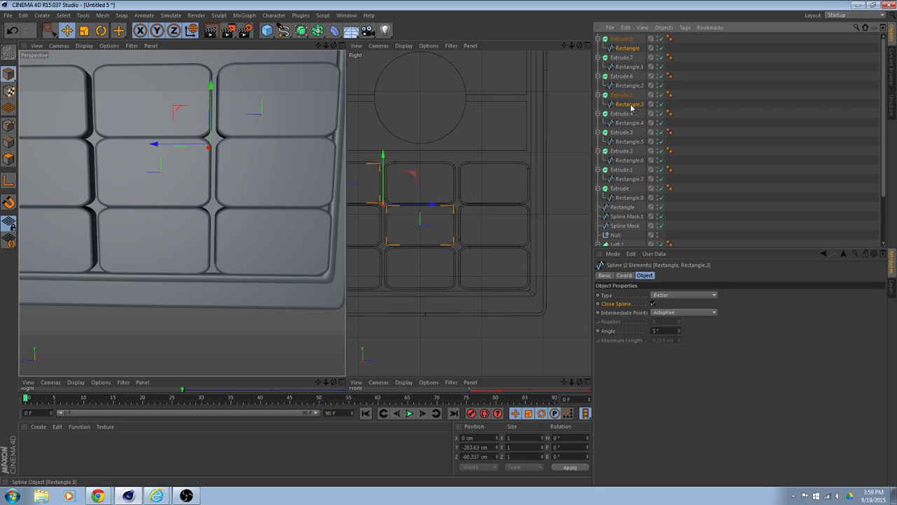
pyautogui.click(627, 49)
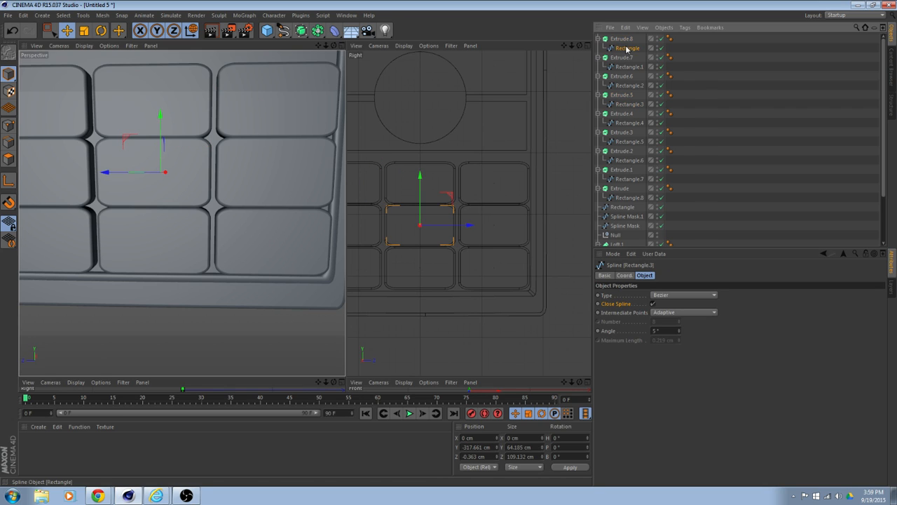
pyautogui.keyDown('ctrl'); pyautogui.click(628, 86); pyautogui.keyUp('ctrl')
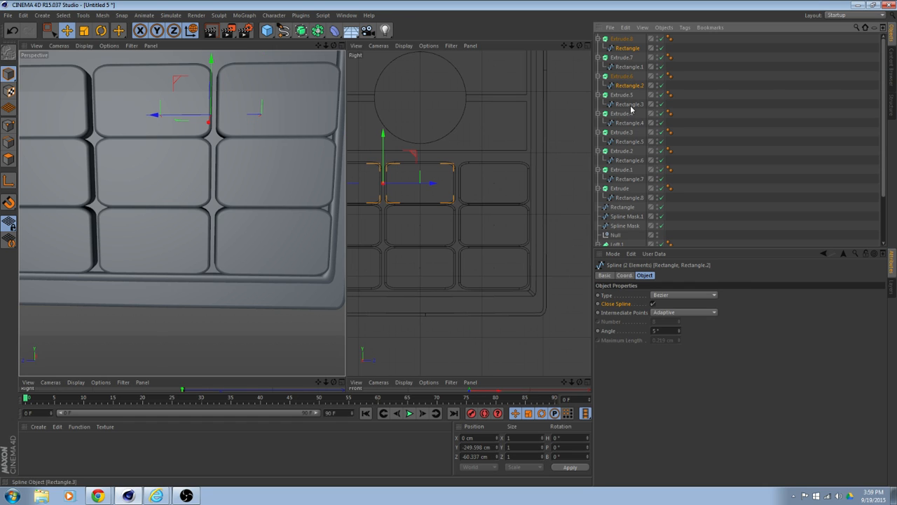
pyautogui.keyDown('ctrl'); pyautogui.click(630, 105); pyautogui.keyUp('ctrl')
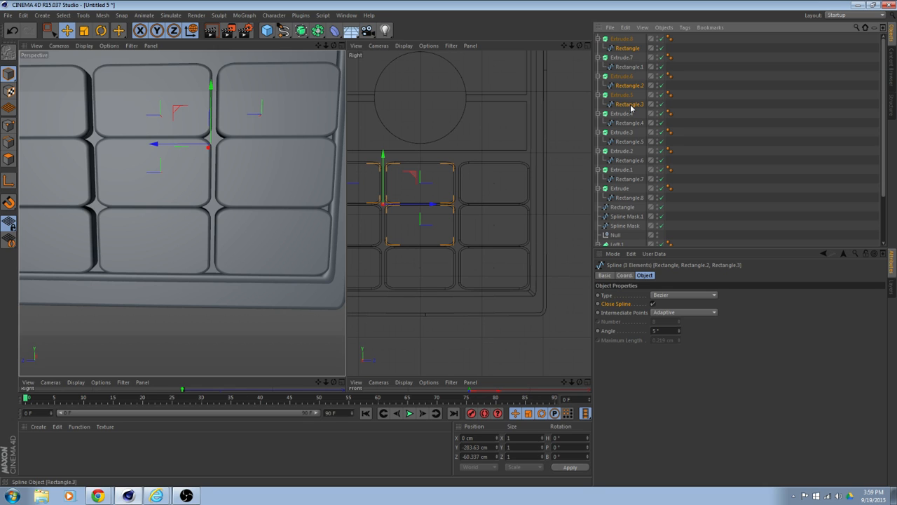
pyautogui.keyDown('ctrl'); pyautogui.click(630, 104); pyautogui.keyUp('ctrl')
pyautogui.keyDown('ctrl'); pyautogui.click(634, 123); pyautogui.keyUp('ctrl')
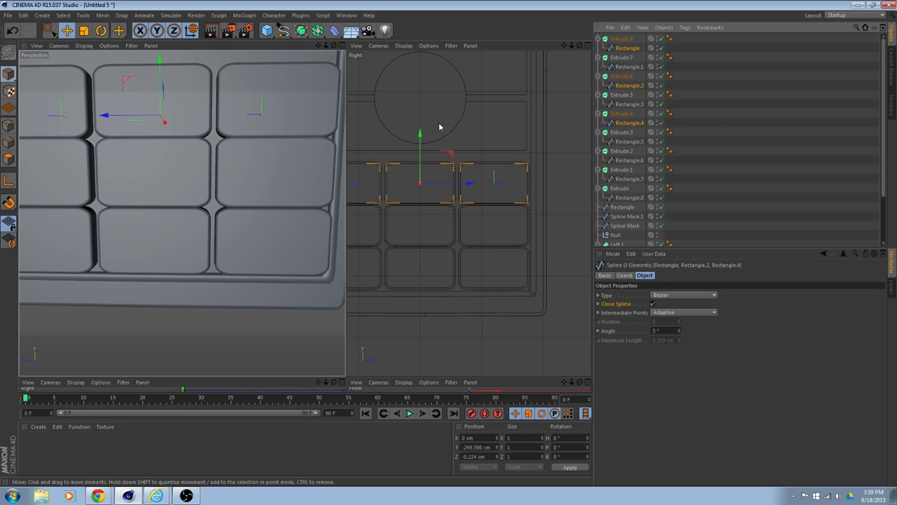
pyautogui.moveTo(419, 134); pyautogui.dragTo(420, 126)
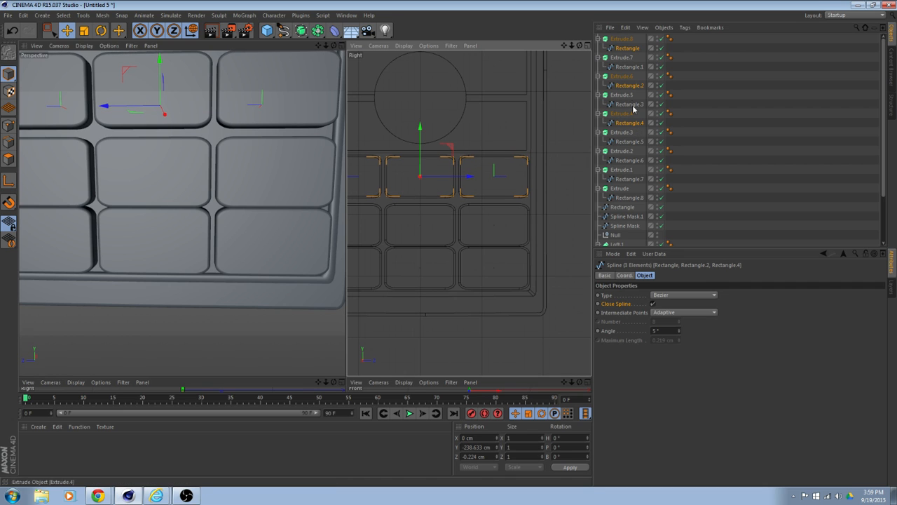
# - Select the middle key row's splines, Rectangle.1, Rectangle.3 and Rectangle.5, and move them up about 4.6 cm
pyautogui.click(630, 66)
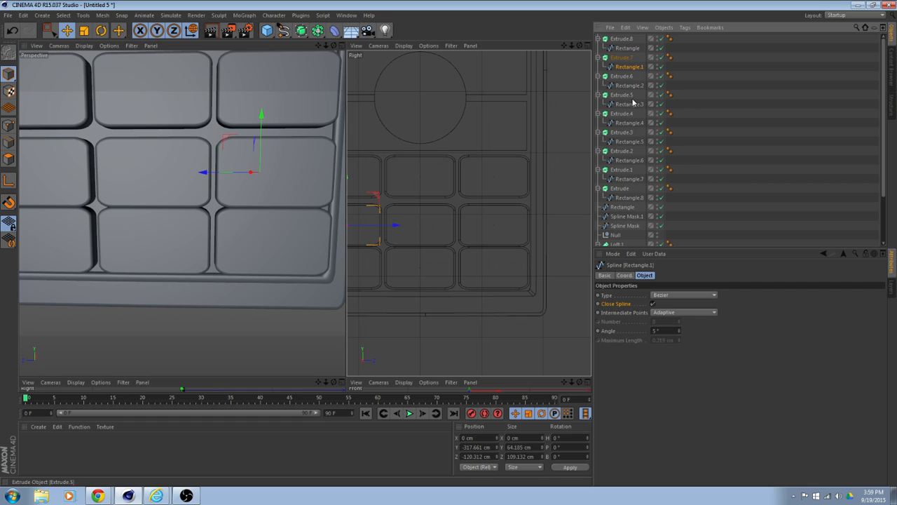
pyautogui.click(636, 86)
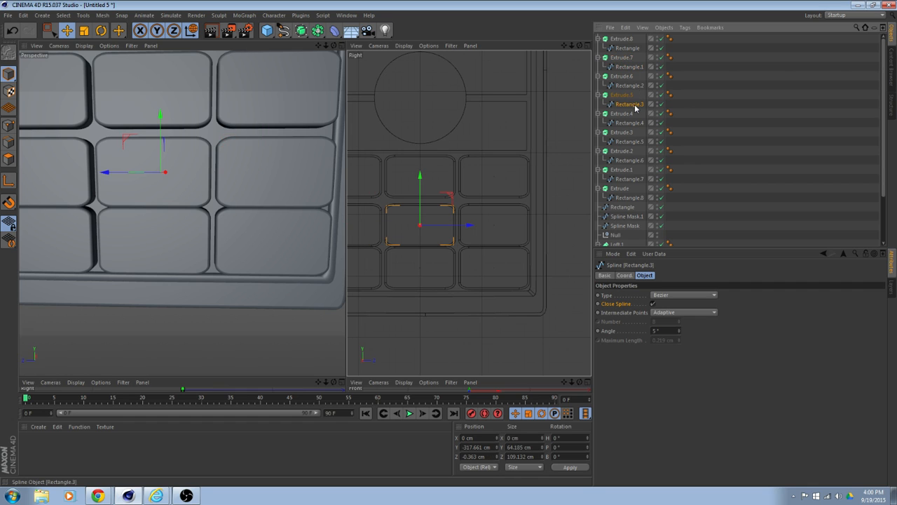
pyautogui.click(631, 67)
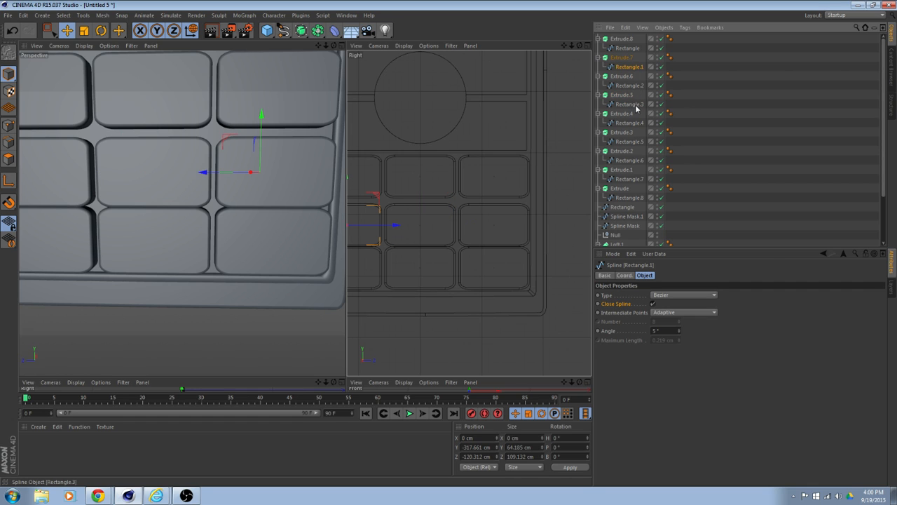
pyautogui.click(634, 103)
pyautogui.click(631, 67)
pyautogui.keyDown('shift'); pyautogui.click(634, 104); pyautogui.keyUp('shift')
pyautogui.click(631, 67)
pyautogui.keyDown('ctrl'); pyautogui.click(632, 104); pyautogui.keyUp('ctrl')
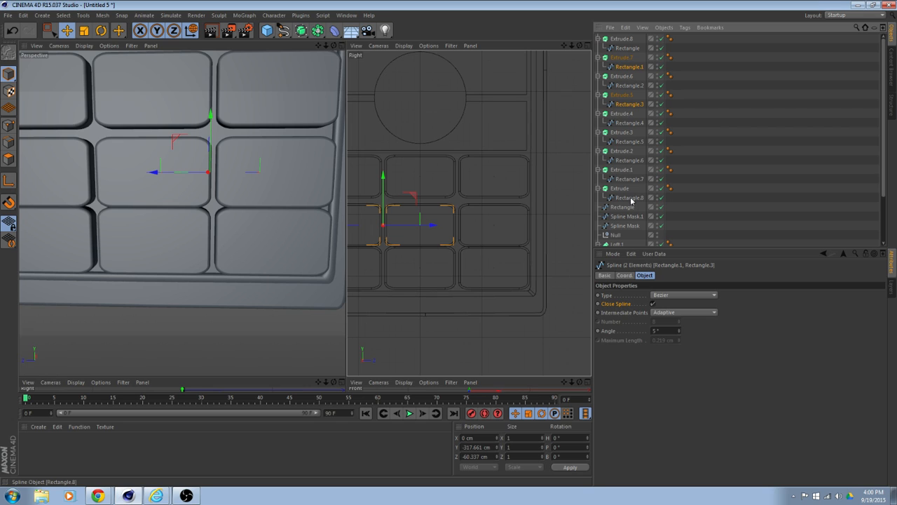
pyautogui.click(633, 141)
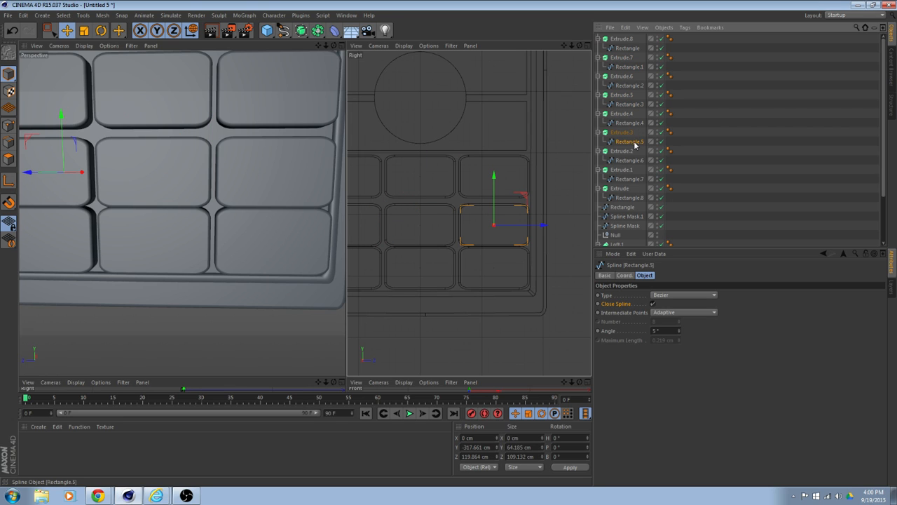
pyautogui.keyDown('ctrl'); pyautogui.click(629, 104); pyautogui.keyUp('ctrl')
pyautogui.keyDown('ctrl'); pyautogui.click(629, 66); pyautogui.keyUp('ctrl')
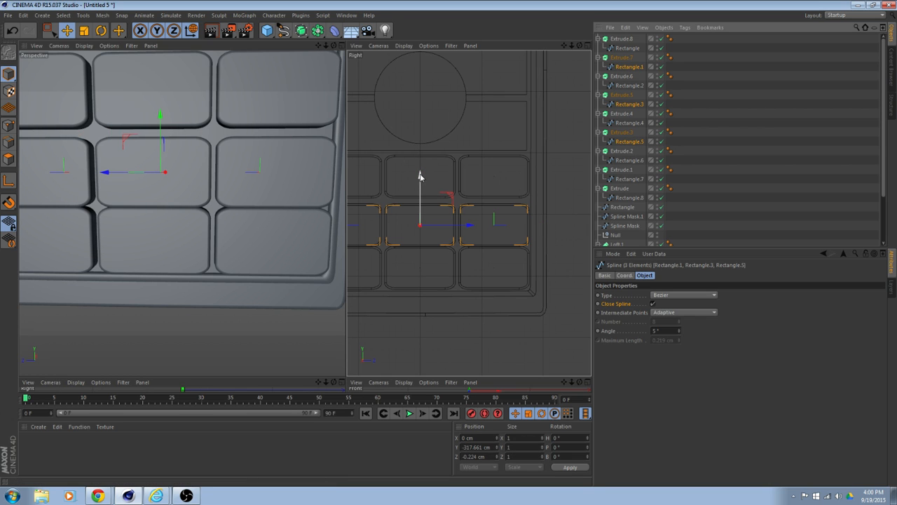
pyautogui.moveTo(419, 177); pyautogui.dragTo(420, 174)
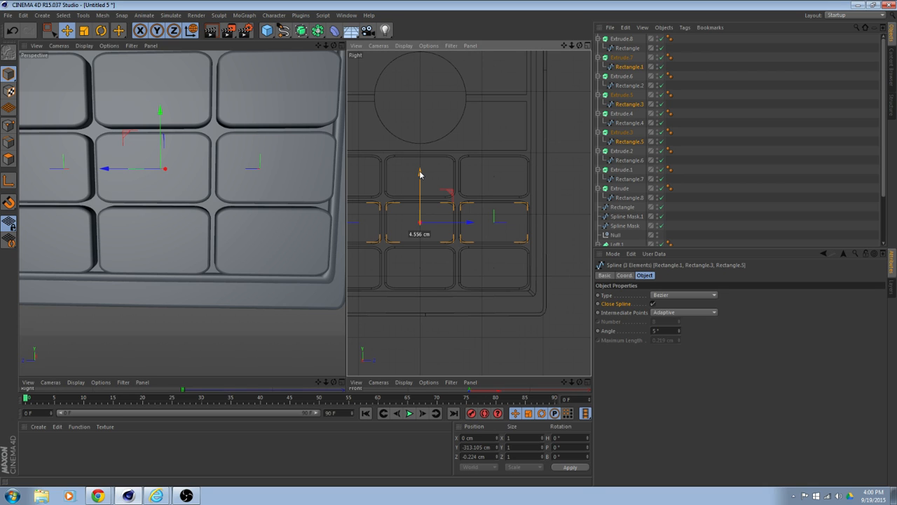
pyautogui.moveTo(420, 174); pyautogui.dragTo(420, 174)
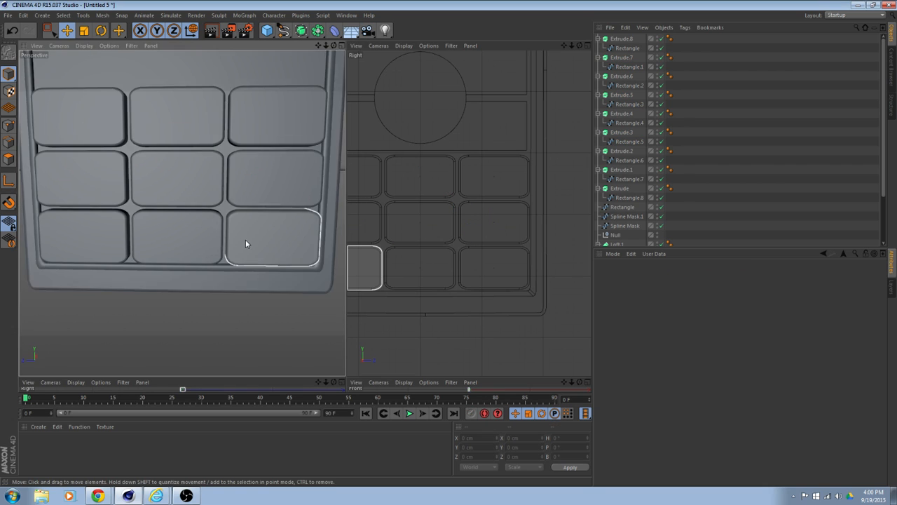
# - Collapse the hierarchies of all nine key Extrude objects
pyautogui.scroll(-2, 249, 239)
pyautogui.keyDown('alt'); pyautogui.moveTo(266, 233); pyautogui.dragTo(228, 233); pyautogui.keyUp('alt')
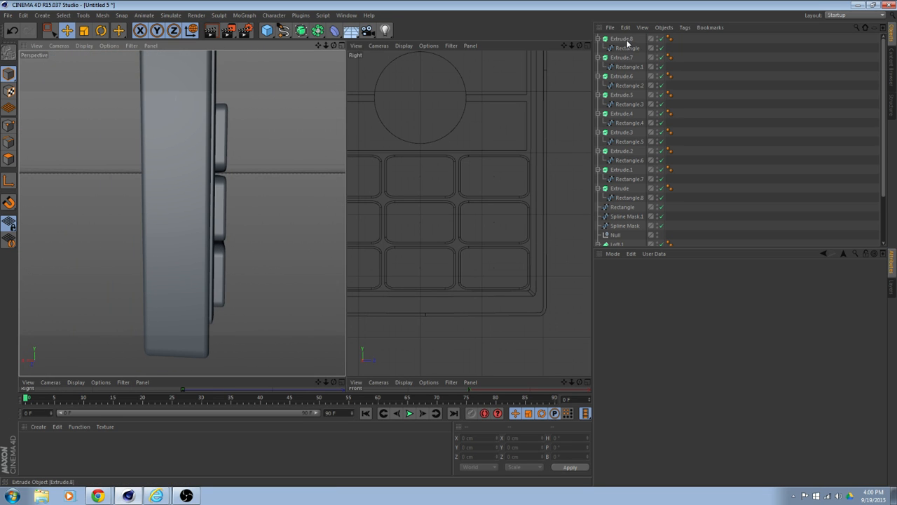
pyautogui.moveTo(288, 147)
pyautogui.keyDown('alt'); pyautogui.mouseDown()
pyautogui.moveTo(240, 161)
pyautogui.moveTo(118, 162)
pyautogui.moveTo(175, 160)
pyautogui.moveTo(271, 131)
pyautogui.moveTo(286, 136)
pyautogui.moveTo(280, 152)
pyautogui.mouseUp(); pyautogui.keyUp('alt')
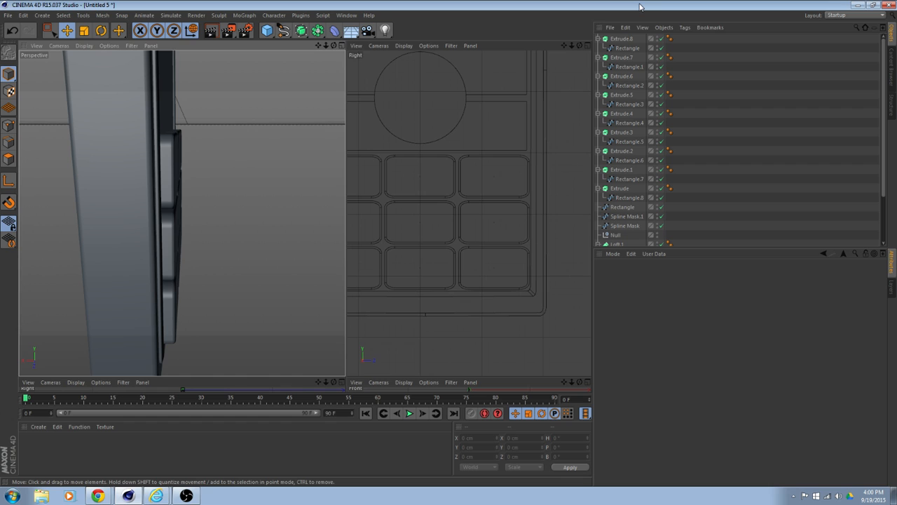
pyautogui.click(621, 39)
pyautogui.click(598, 39)
pyautogui.click(598, 47)
pyautogui.click(598, 56)
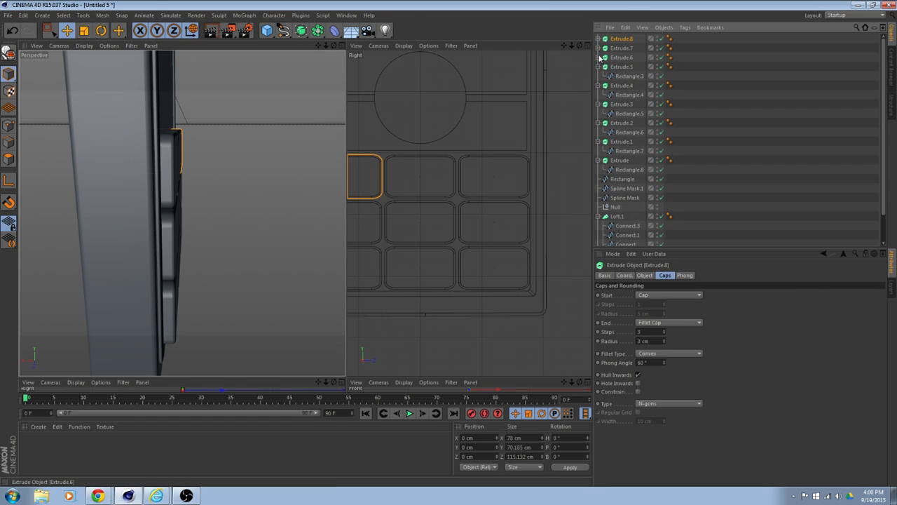
pyautogui.click(598, 67)
pyautogui.click(598, 75)
pyautogui.click(598, 85)
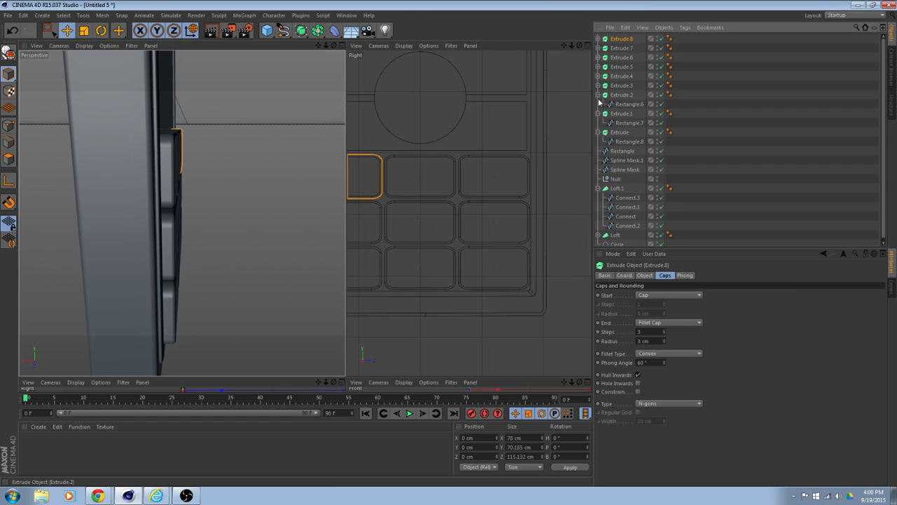
pyautogui.click(598, 94)
pyautogui.click(598, 104)
pyautogui.click(598, 113)
# - Select all nine key Extrude objects and set their X extrusion movement to -68 cm
pyautogui.click(617, 114)
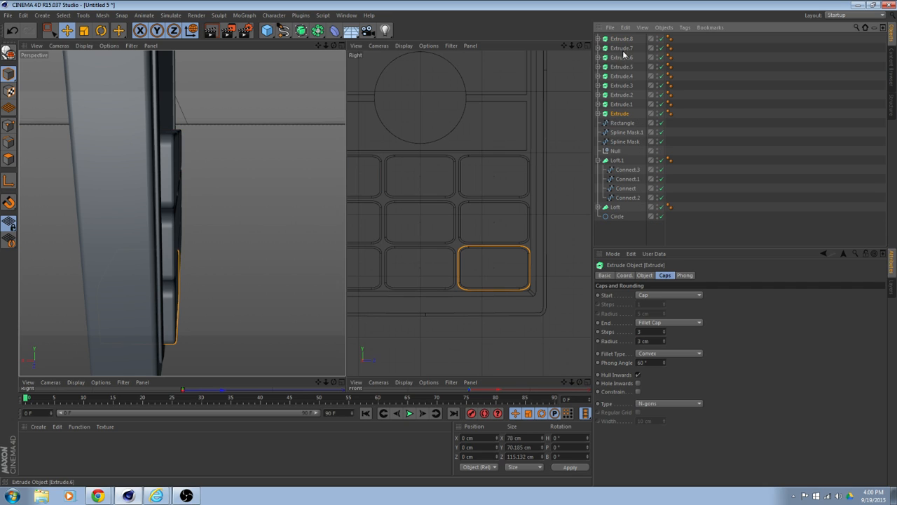
pyautogui.keyDown('shift'); pyautogui.click(622, 40); pyautogui.keyUp('shift')
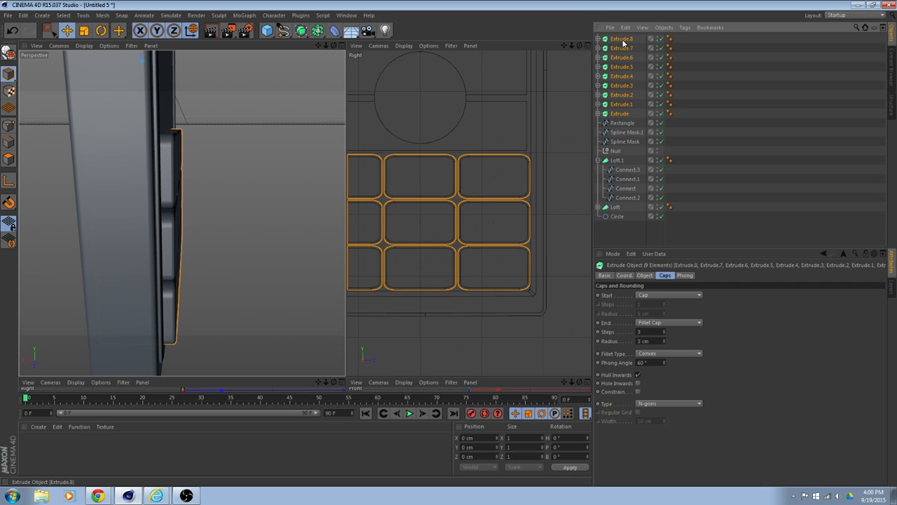
pyautogui.click(643, 275)
pyautogui.moveTo(669, 295); pyautogui.dragTo(668, 295)
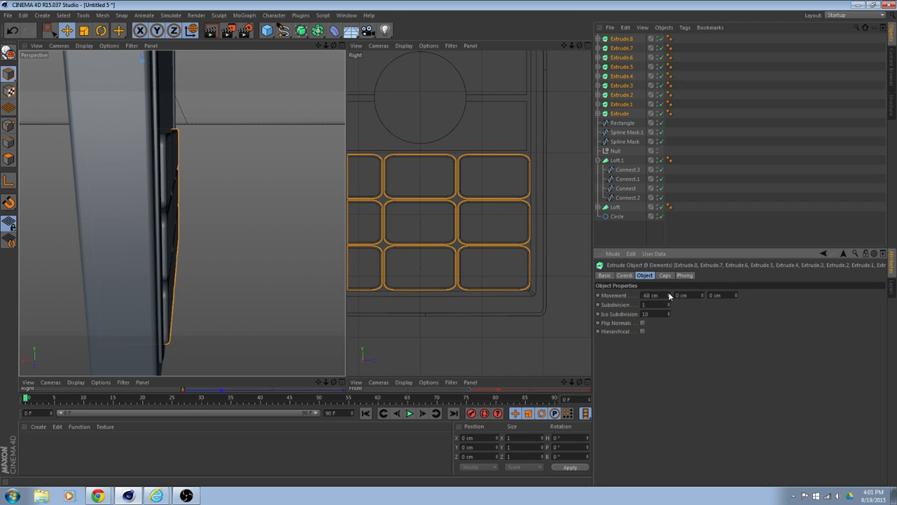
# - Select all nine key Extrude objects and group them under the existing Null object
pyautogui.keyDown('alt'); pyautogui.moveTo(302, 243); pyautogui.dragTo(301, 183); pyautogui.keyUp('alt')
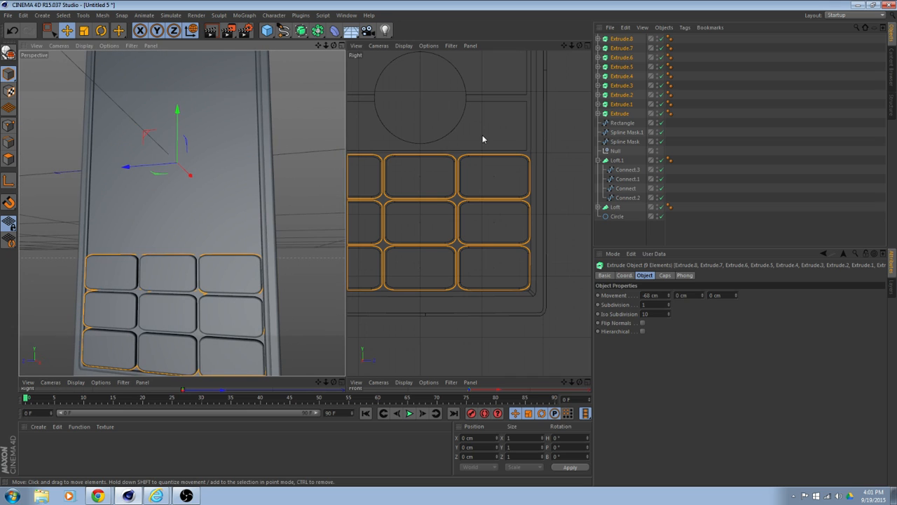
pyautogui.click(527, 120)
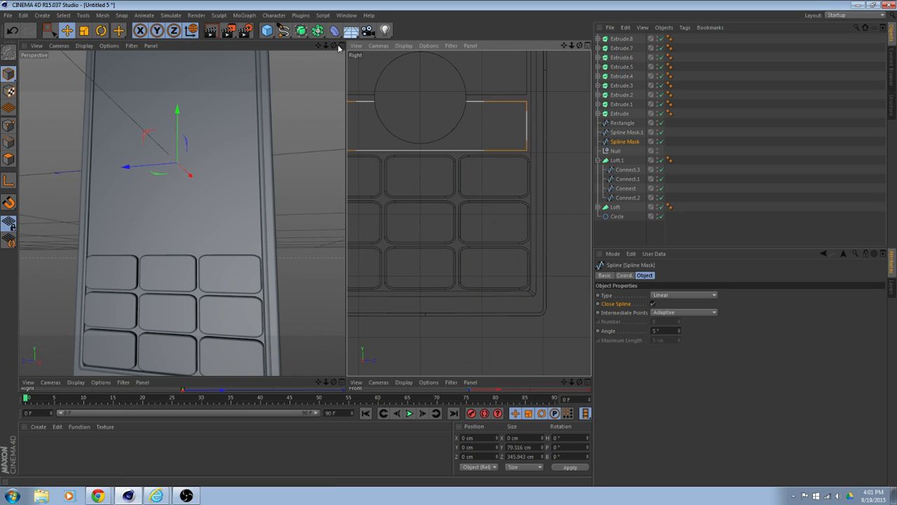
pyautogui.click(618, 40)
pyautogui.keyDown('shift'); pyautogui.click(623, 114); pyautogui.keyUp('shift')
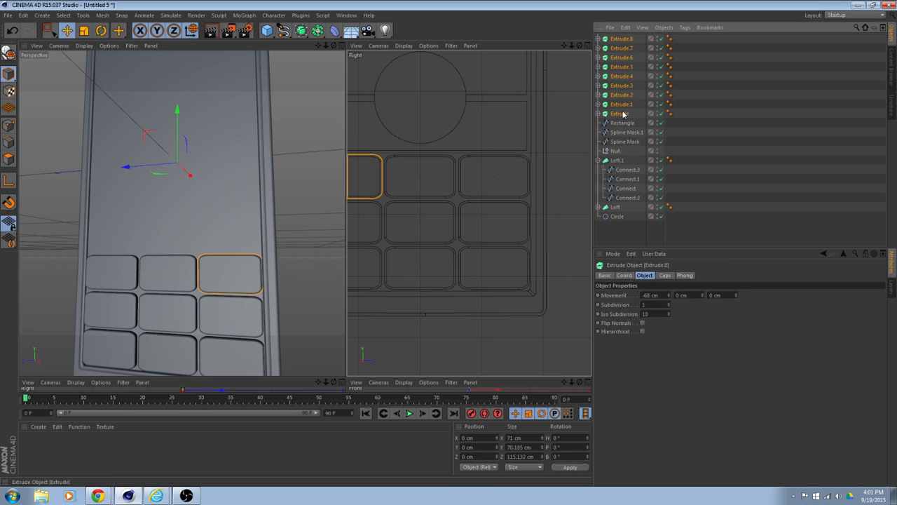
pyautogui.moveTo(624, 49); pyautogui.dragTo(616, 151)
# - Rename the Null holding the keys as buttons and collapse its hierarchy
pyautogui.click(617, 65)
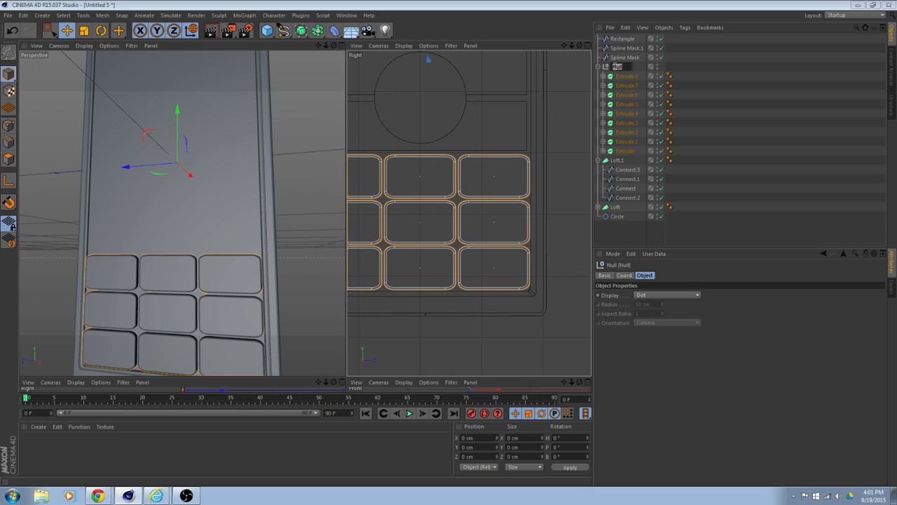
pyautogui.write('Euttons')
pyautogui.press('Return')
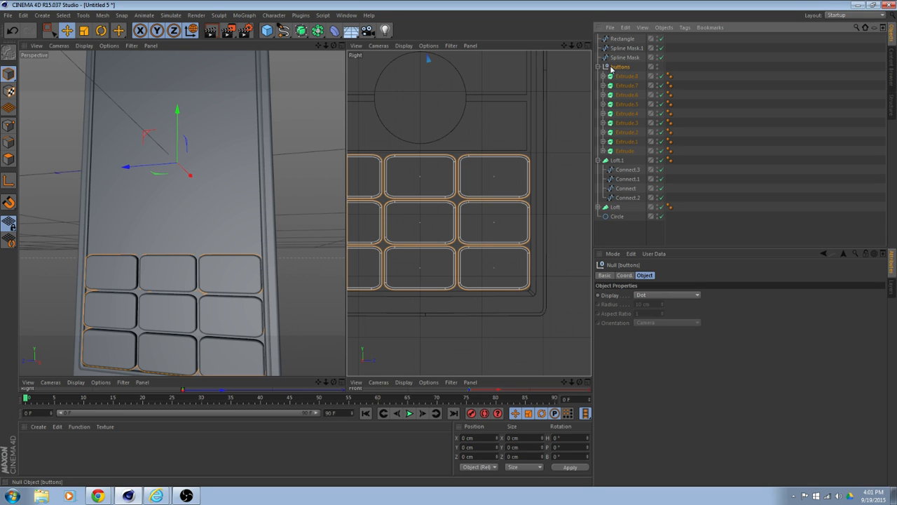
pyautogui.click(598, 66)
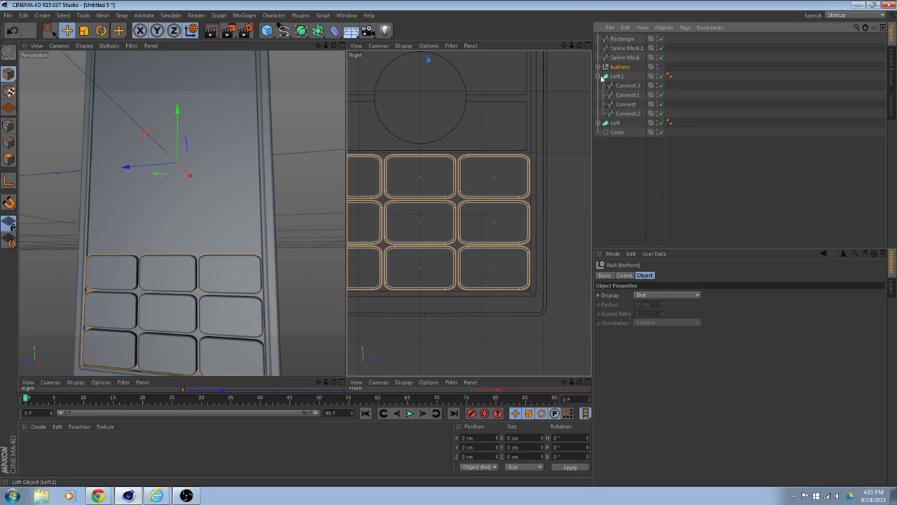
# - Rename the Loft.1 object as cell body and collapse its hierarchy
pyautogui.click(615, 78)
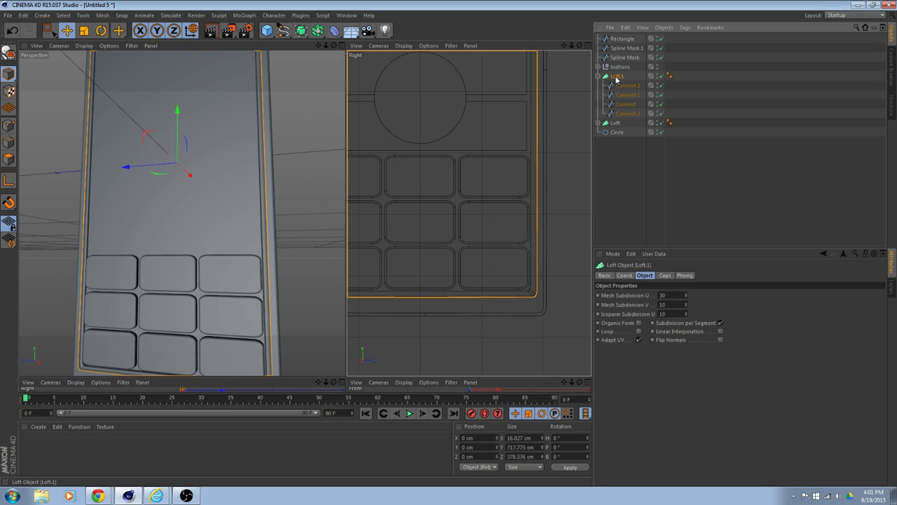
pyautogui.doubleClick(616, 78)
pyautogui.write('fr')
pyautogui.write('ll bo')
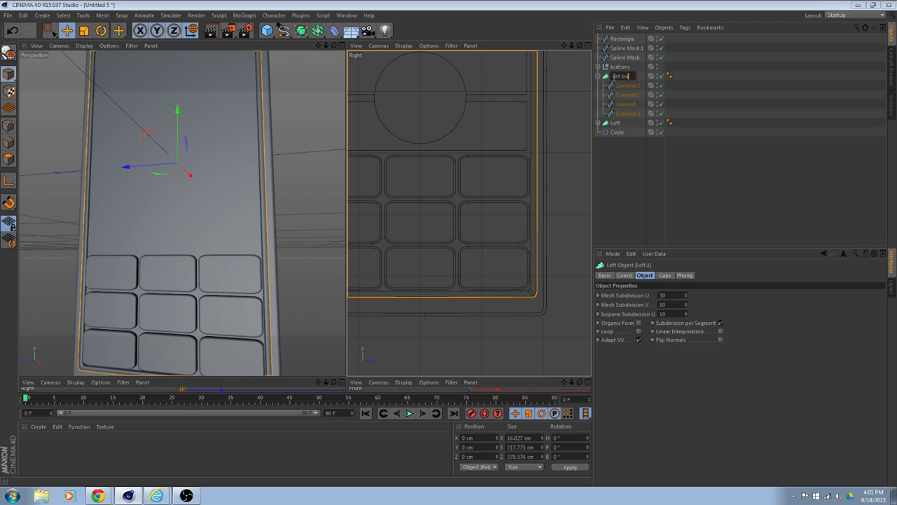
pyautogui.write('dy')
pyautogui.press('Return')
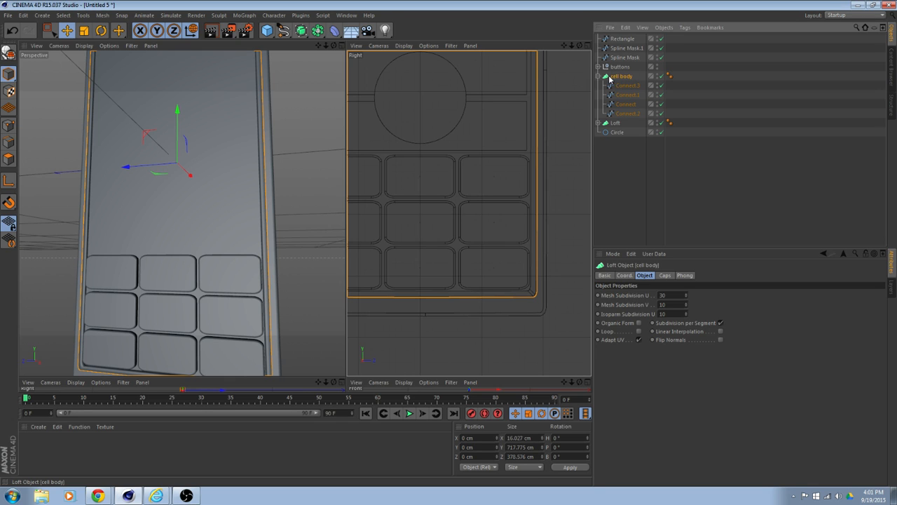
pyautogui.click(598, 75)
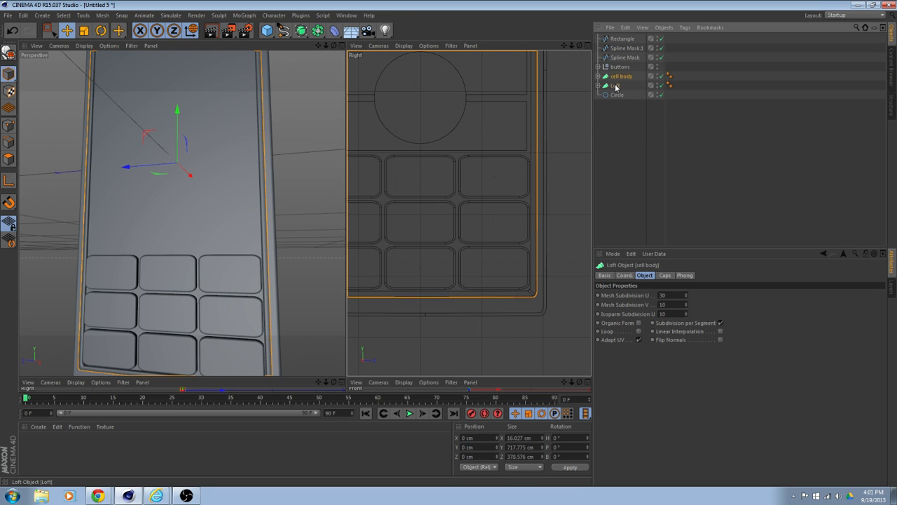
# - Change the name of the inner loft, formerly Loft.1, to cell body lip
pyautogui.click(615, 86)
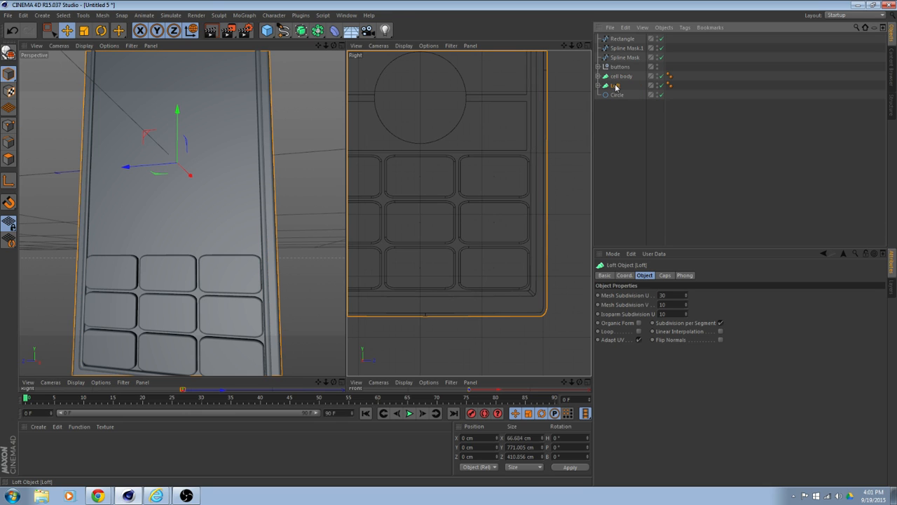
pyautogui.click(621, 76)
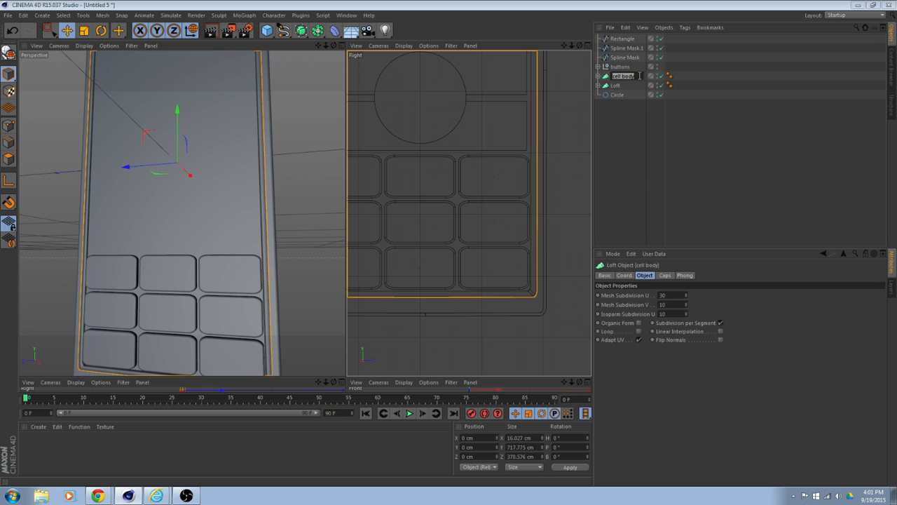
pyautogui.press('BackSpace')
pyautogui.write('cell body lip')
pyautogui.press('Return')
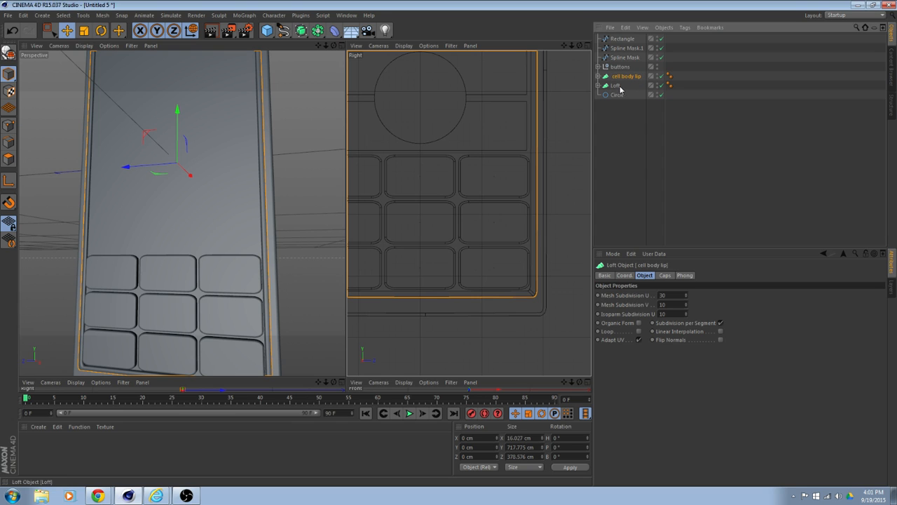
# - Rename the remaining Loft object, the outer phone shell, as cell body
pyautogui.doubleClick(616, 85)
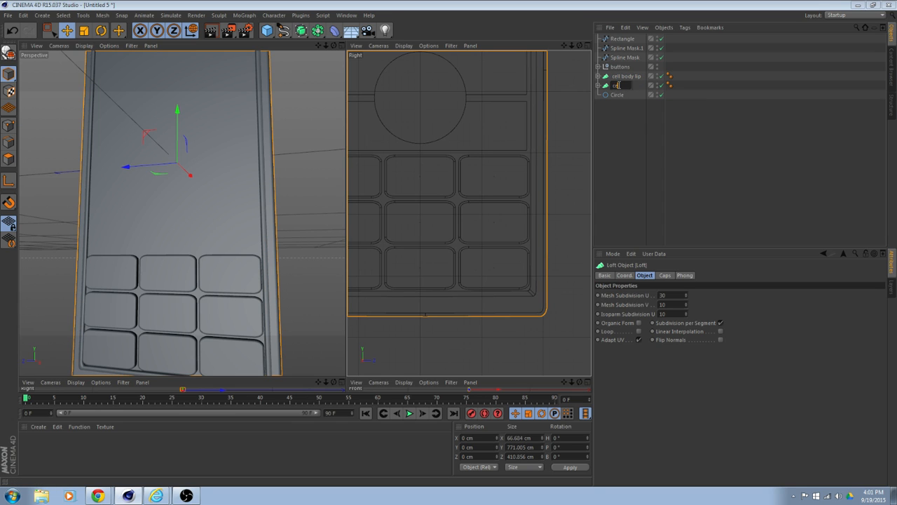
pyautogui.write('cell body')
pyautogui.press('Return')
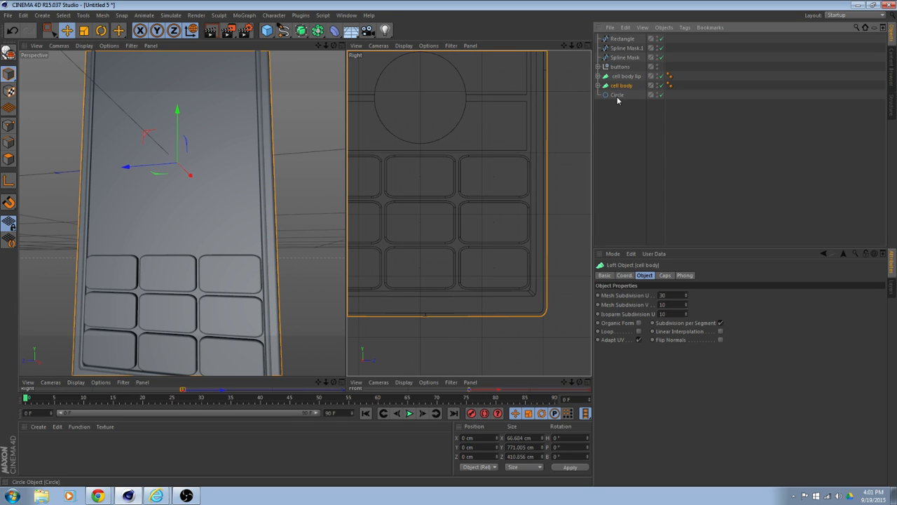
# - Identify the remaining loose splines and add a new Extrude object for Spline Mask.1
pyautogui.click(618, 94)
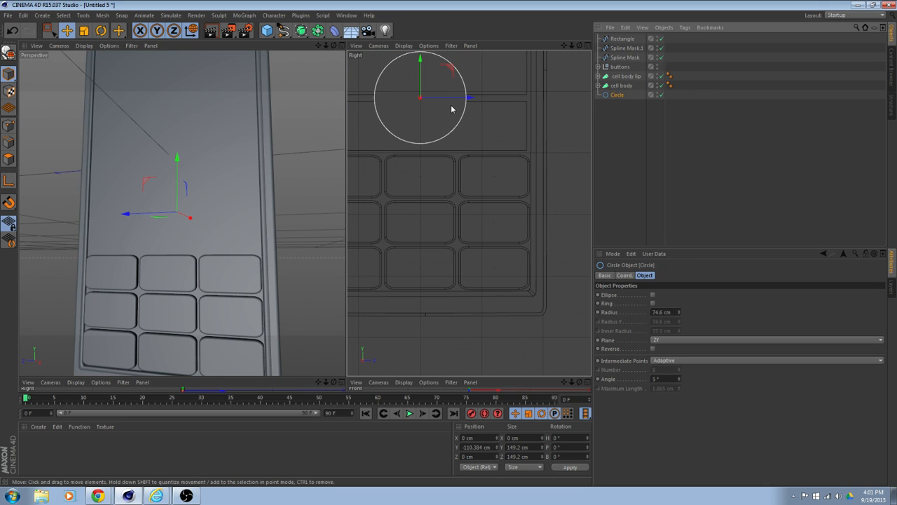
pyautogui.keyDown('alt'); pyautogui.moveTo(279, 191); pyautogui.dragTo(324, 188); pyautogui.keyUp('alt')
pyautogui.click(620, 40)
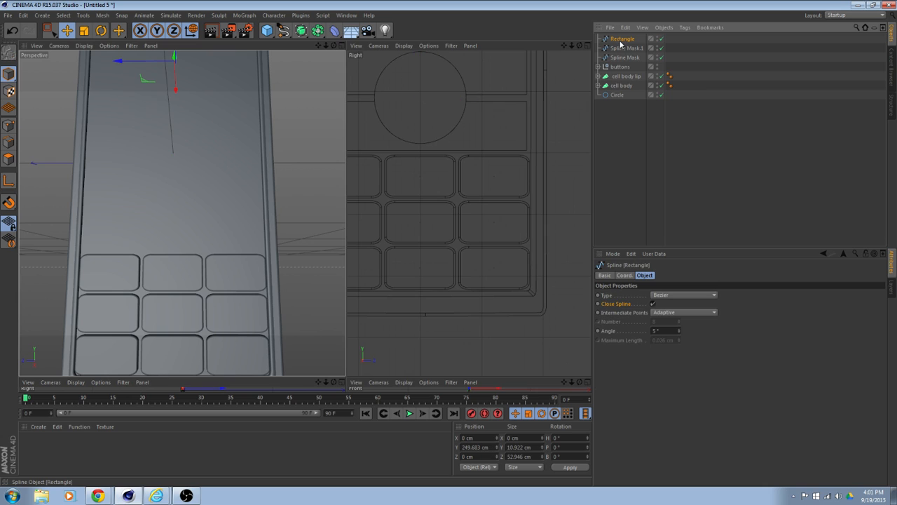
pyautogui.click(626, 48)
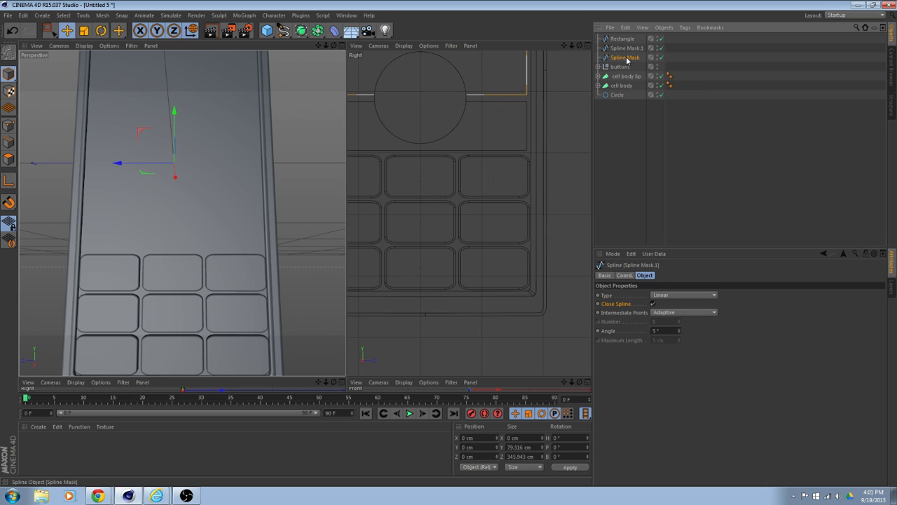
pyautogui.click(627, 58)
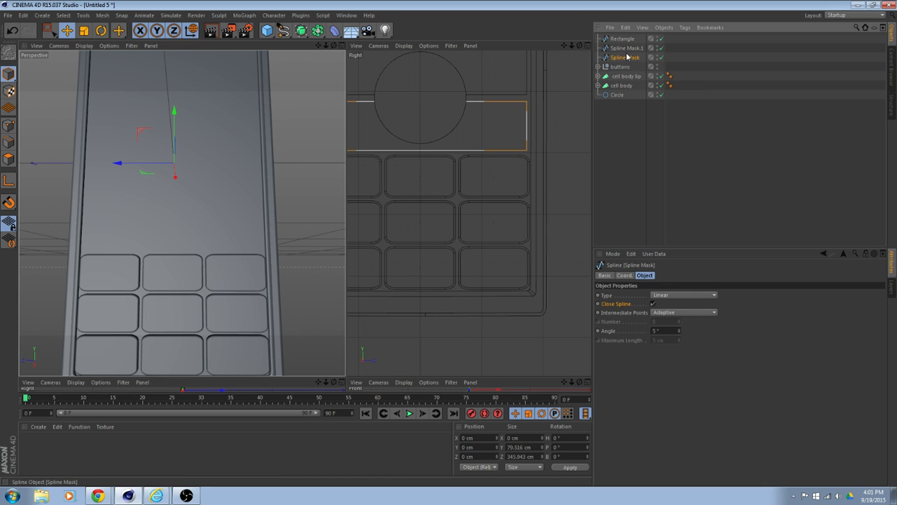
pyautogui.click(626, 48)
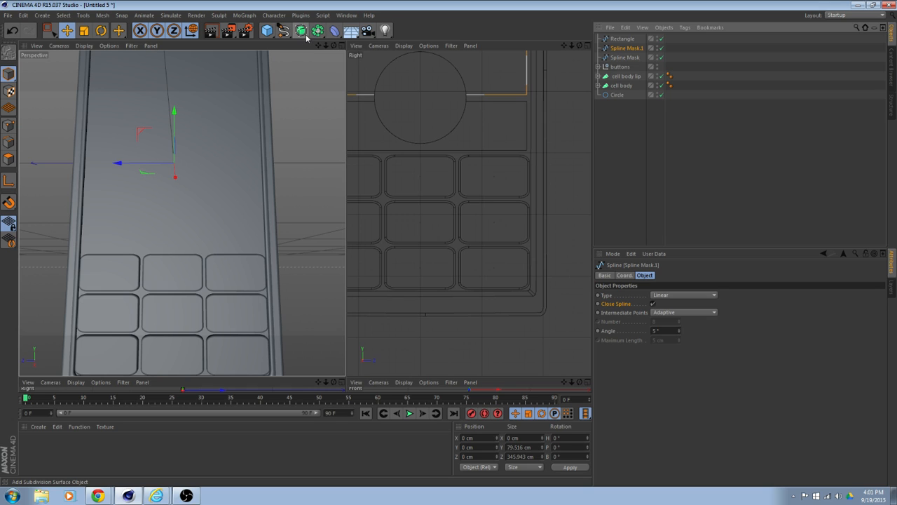
pyautogui.click(307, 36)
pyautogui.click(409, 43)
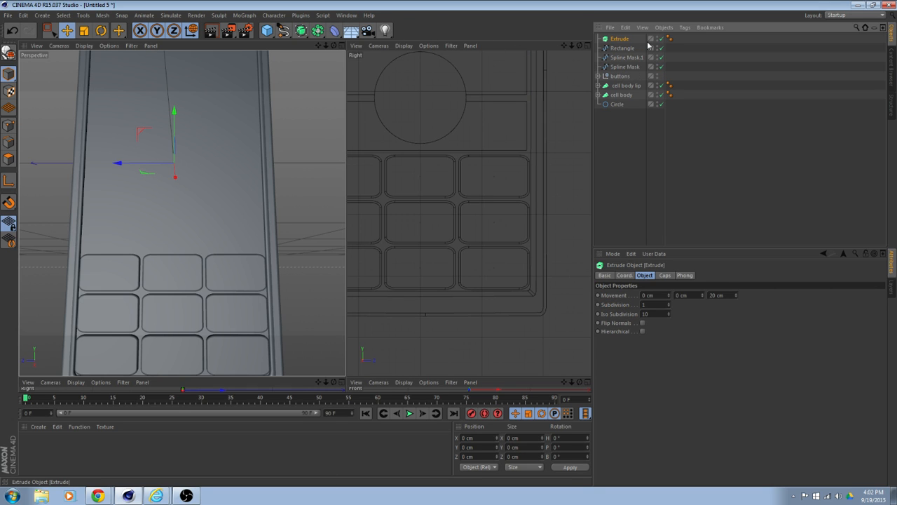
# - Set the new Extrude's movement to -68, 0, 0 cm, matching the keys, and place Spline Mask.1 inside it
pyautogui.keyDown('alt'); pyautogui.moveTo(181, 212); pyautogui.dragTo(180, 213); pyautogui.keyUp('alt')
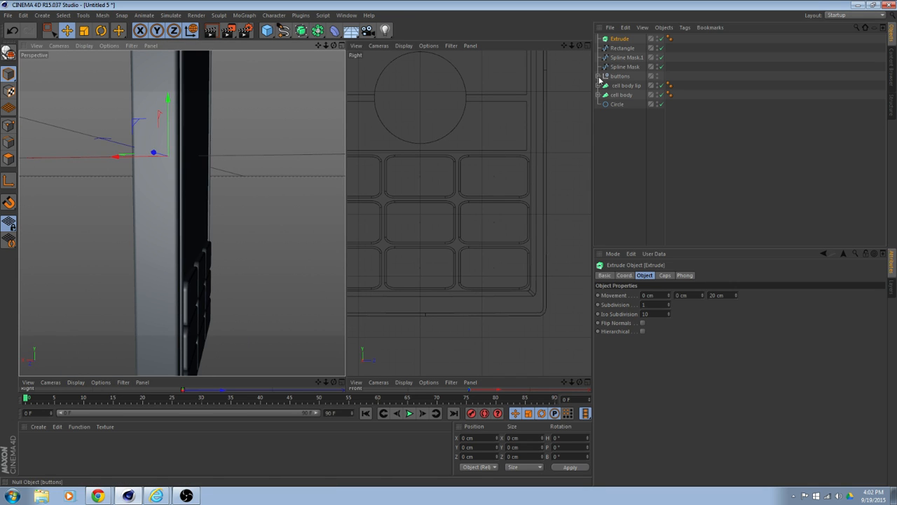
pyautogui.click(598, 75)
pyautogui.click(626, 85)
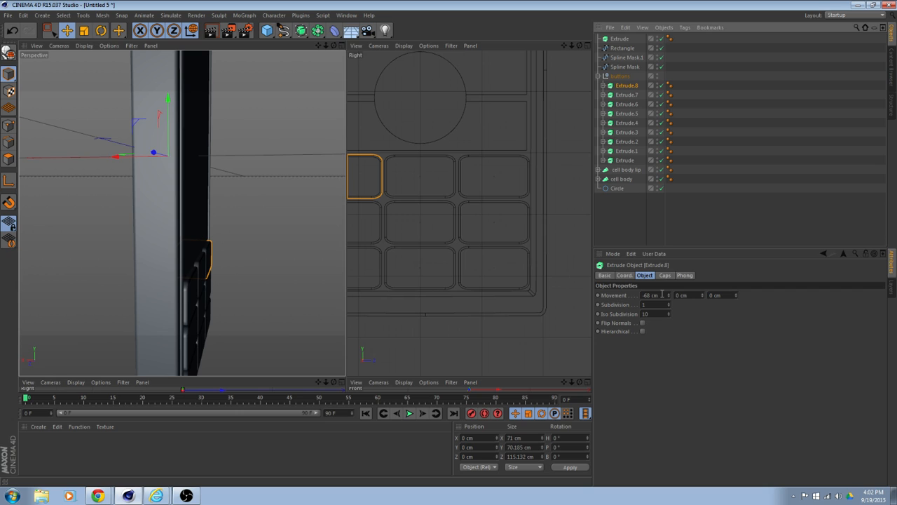
pyautogui.click(662, 294)
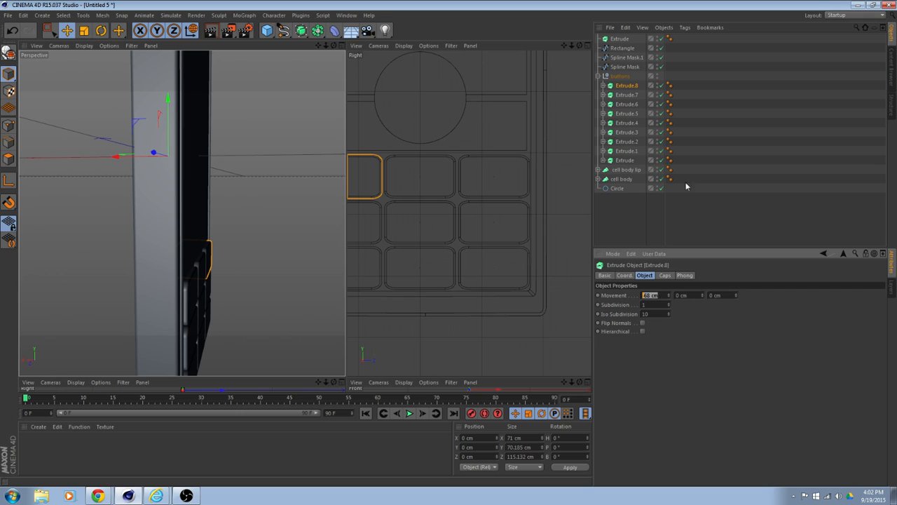
pyautogui.click(621, 39)
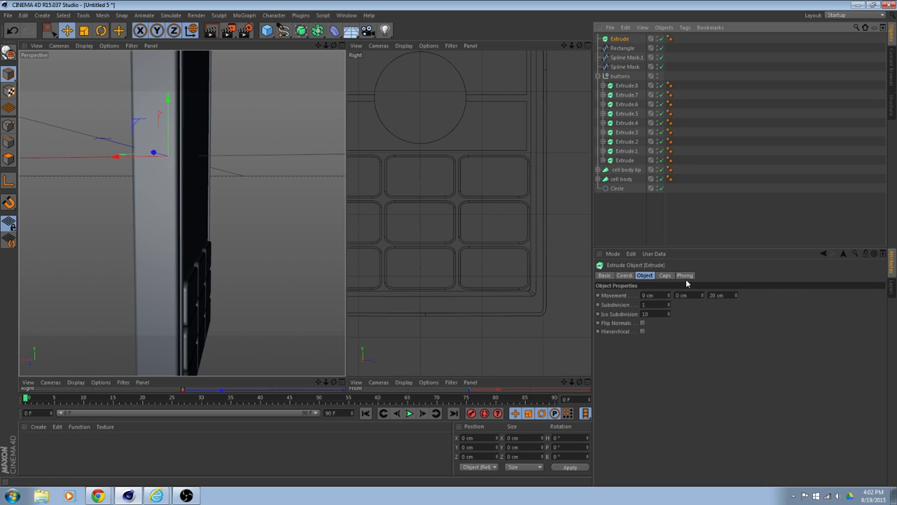
pyautogui.click(716, 294)
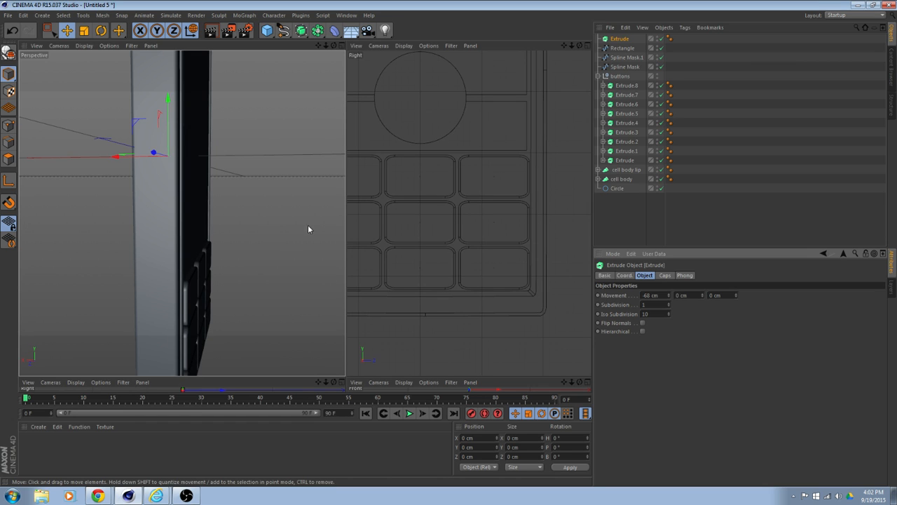
pyautogui.click(627, 58)
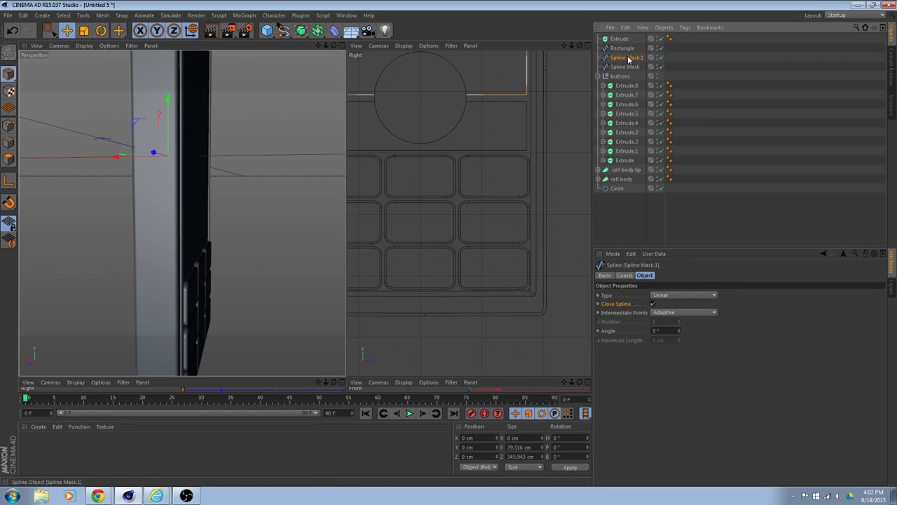
pyautogui.moveTo(626, 41); pyautogui.dragTo(621, 39)
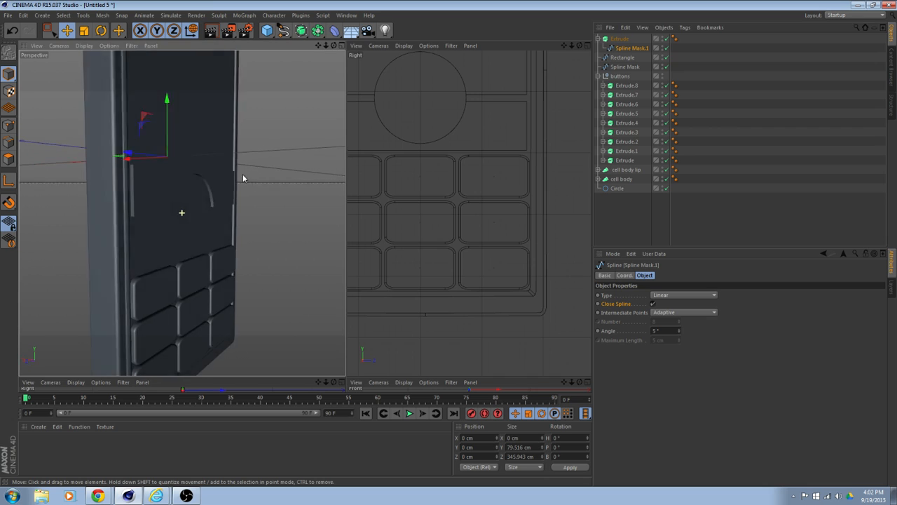
# - Set the end cap of the Spline Mask.1 Extrude to Fillet Cap
pyautogui.click(620, 38)
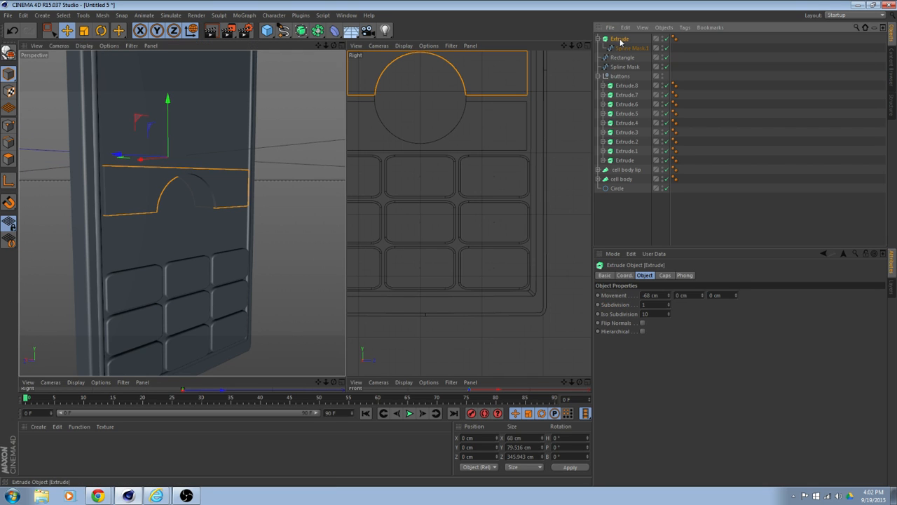
pyautogui.click(666, 276)
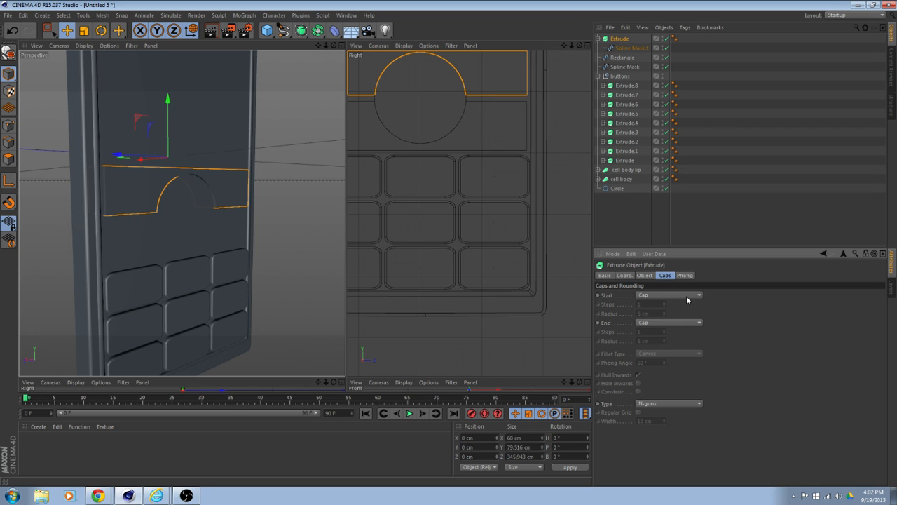
pyautogui.click(684, 323)
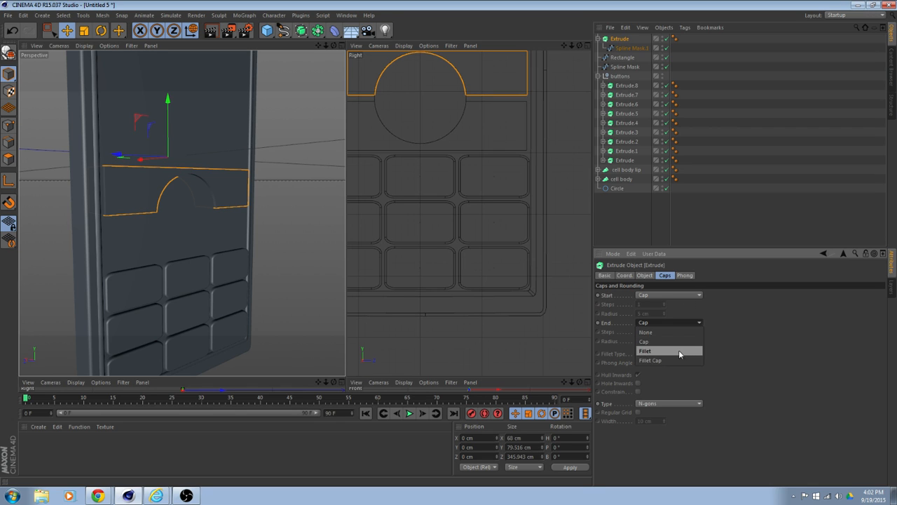
pyautogui.click(674, 354)
pyautogui.keyDown('alt'); pyautogui.moveTo(324, 255); pyautogui.dragTo(264, 242); pyautogui.keyUp('alt')
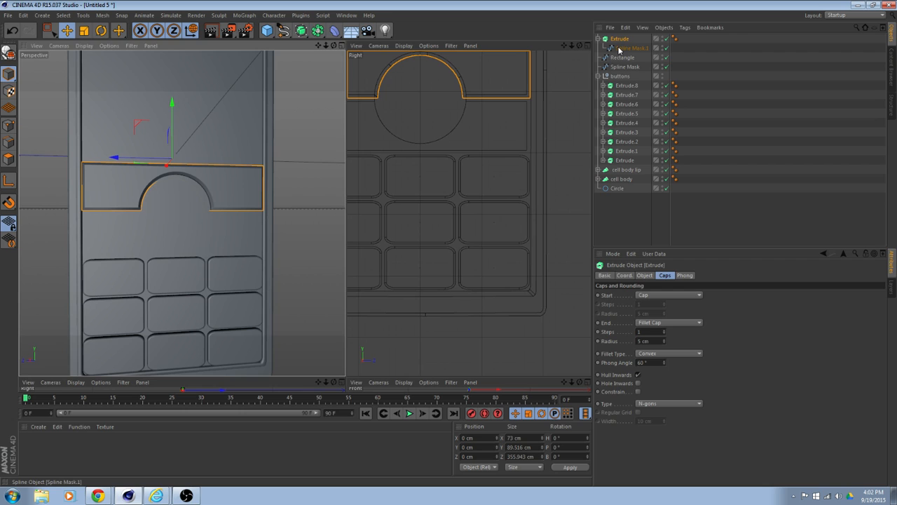
# - Duplicate the filleted Extrude's settings for the Spline Mask spline, nest the spline in the empty Extrude, and collapse both Extrudes
pyautogui.moveTo(619, 49)
pyautogui.mouseDown()
pyautogui.moveTo(629, 56)
pyautogui.moveTo(625, 39)
pyautogui.mouseUp()
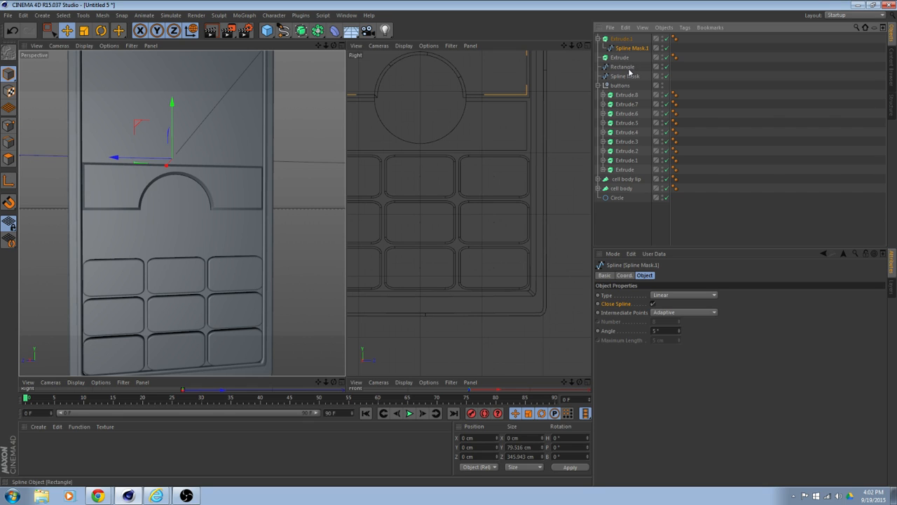
pyautogui.moveTo(626, 75); pyautogui.dragTo(621, 58)
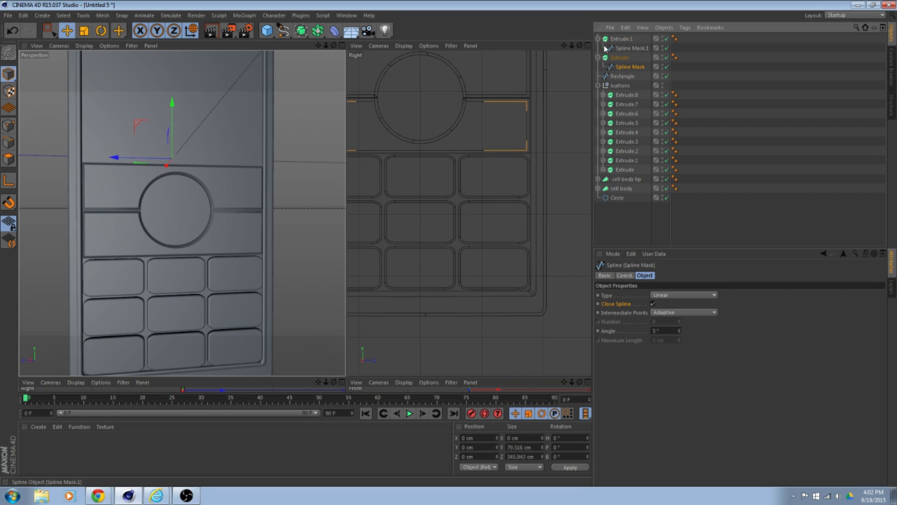
pyautogui.click(598, 39)
pyautogui.click(599, 48)
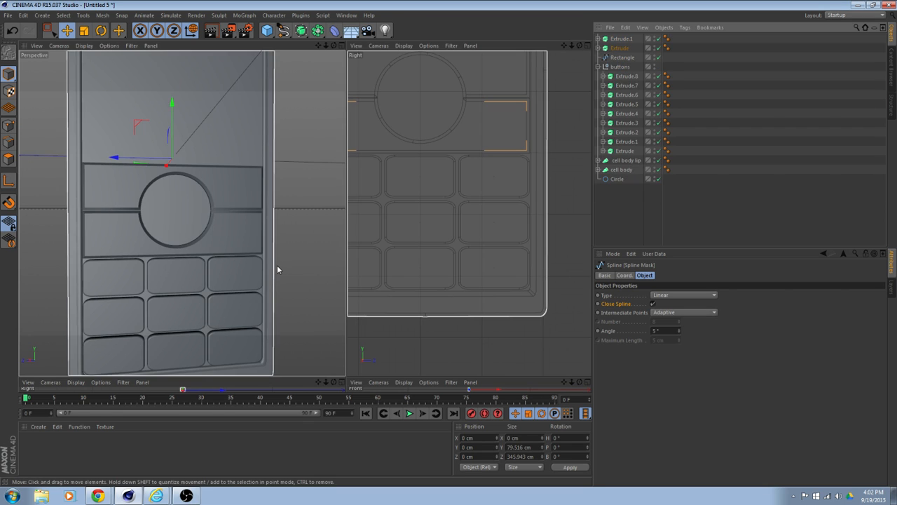
# - Add a Loft object and nest the navigation button's Circle spline inside it
pyautogui.keyDown('alt'); pyautogui.moveTo(278, 269); pyautogui.dragTo(294, 182); pyautogui.keyUp('alt')
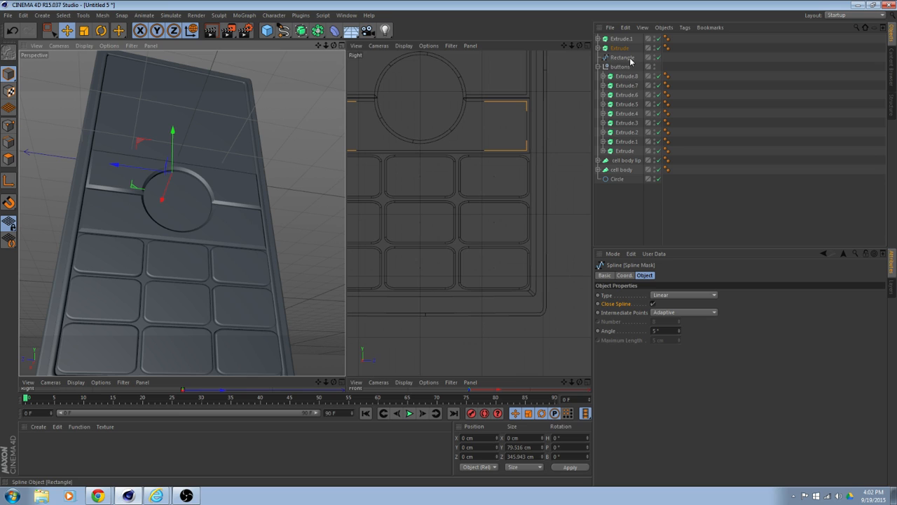
pyautogui.click(617, 180)
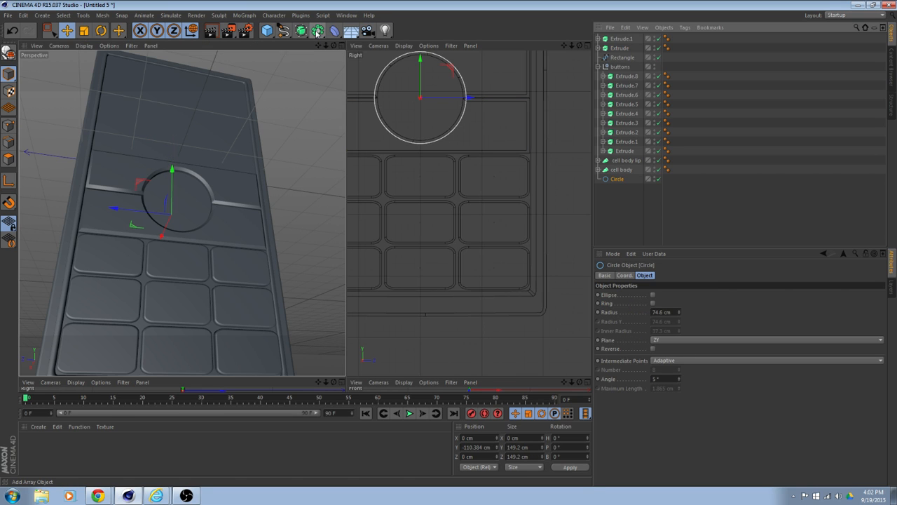
pyautogui.moveTo(301, 31); pyautogui.dragTo(407, 60)
pyautogui.moveTo(617, 190); pyautogui.dragTo(621, 40)
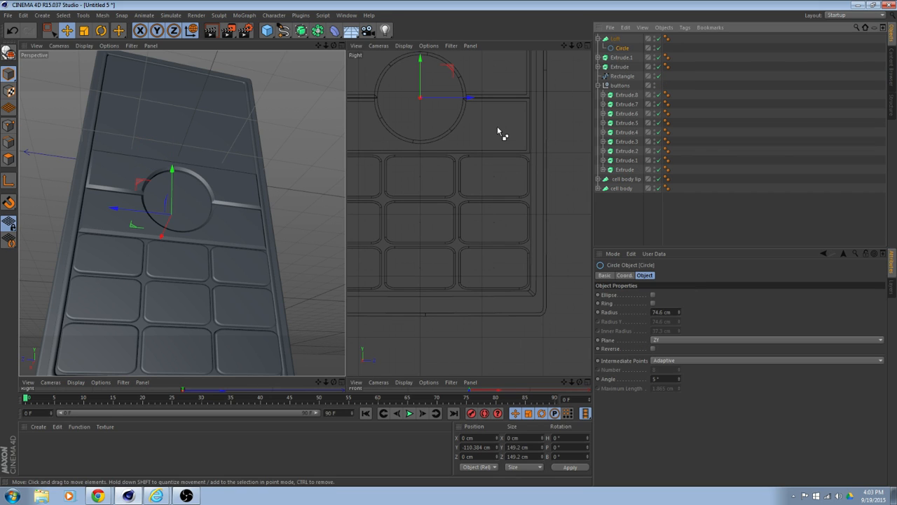
# - Duplicate the Circle spline and move the copy to the phone's front face, at X about -75.2 cm
pyautogui.hotkey('ctrl', 'c')
pyautogui.hotkey('ctrl', 'v')
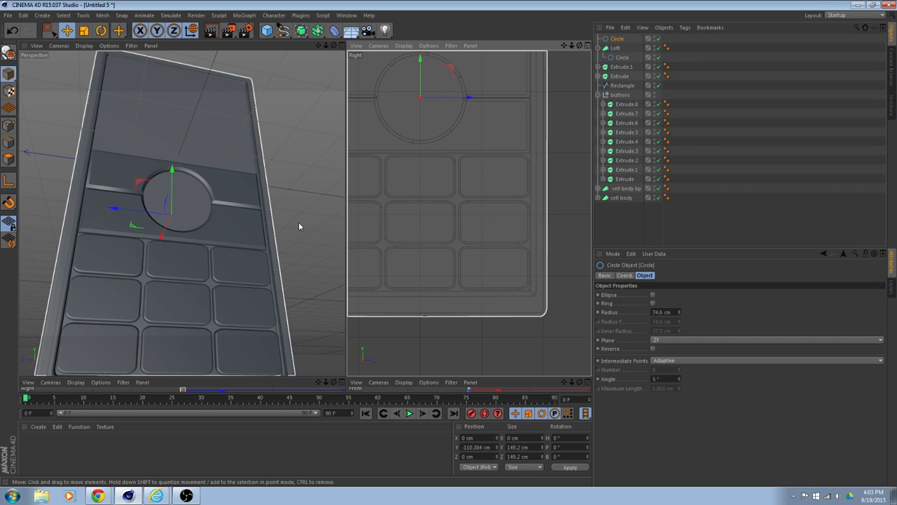
pyautogui.keyDown('alt'); pyautogui.moveTo(325, 216); pyautogui.dragTo(150, 209); pyautogui.keyUp('alt')
pyautogui.hotkey('ctrl', 'shift', 'z')
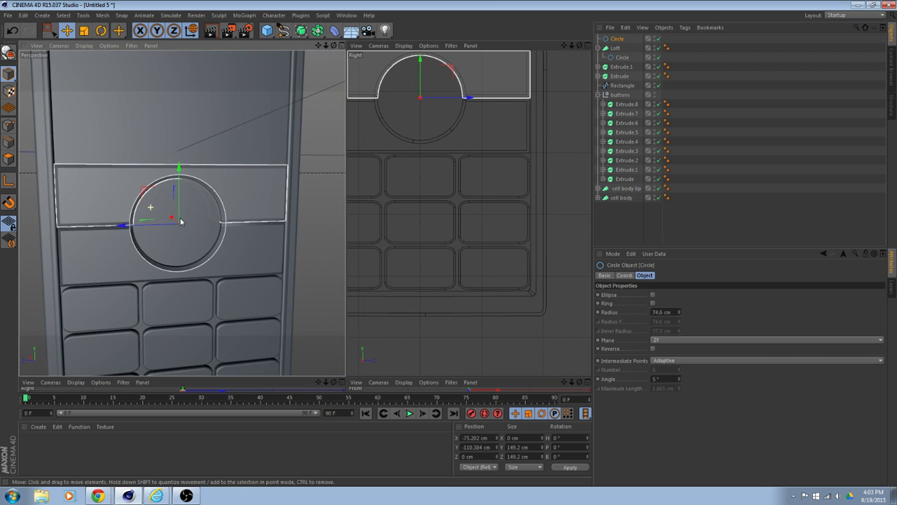
# - Place the copied circle below the first one in the Loft and scale it to about 133 cm across
pyautogui.moveTo(617, 40); pyautogui.dragTo(622, 61)
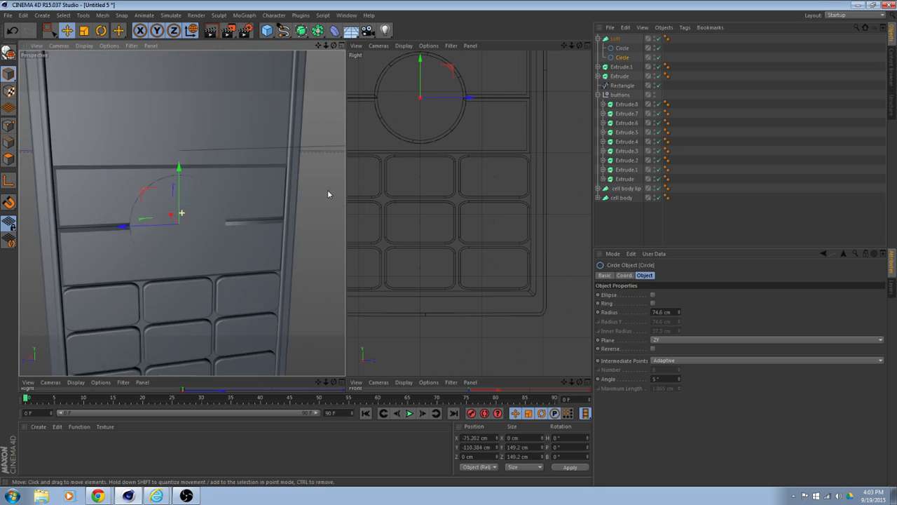
pyautogui.click(85, 32)
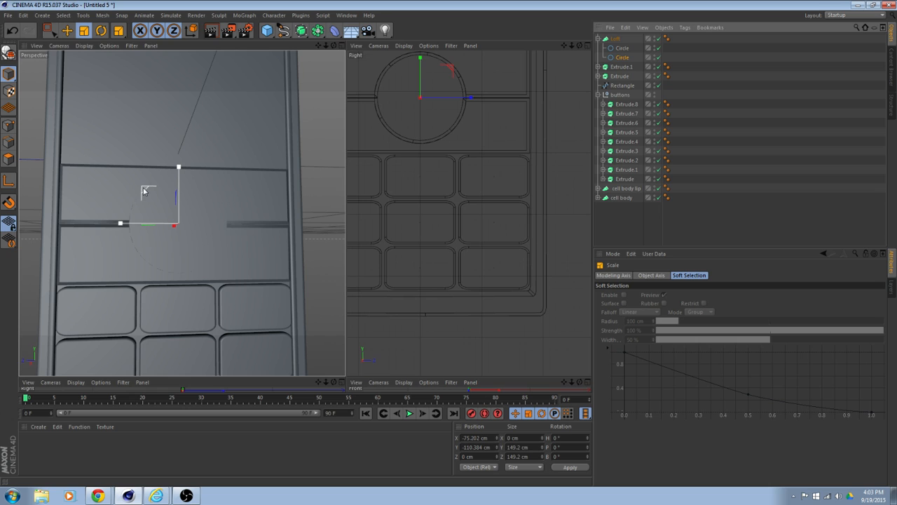
pyautogui.moveTo(144, 190); pyautogui.dragTo(253, 273)
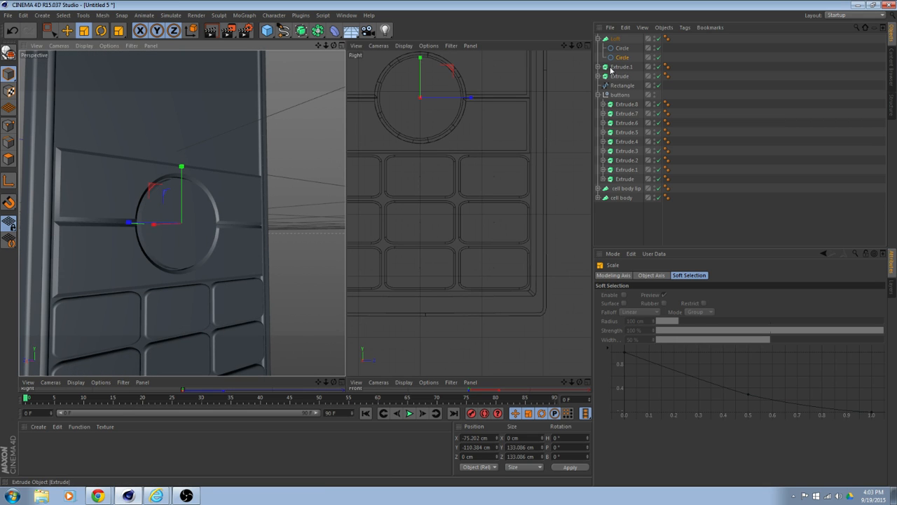
# - Paste another circle, scale it to about 37 cm across, and move it inward to X about -60 cm
pyautogui.hotkey('ctrl', 'v')
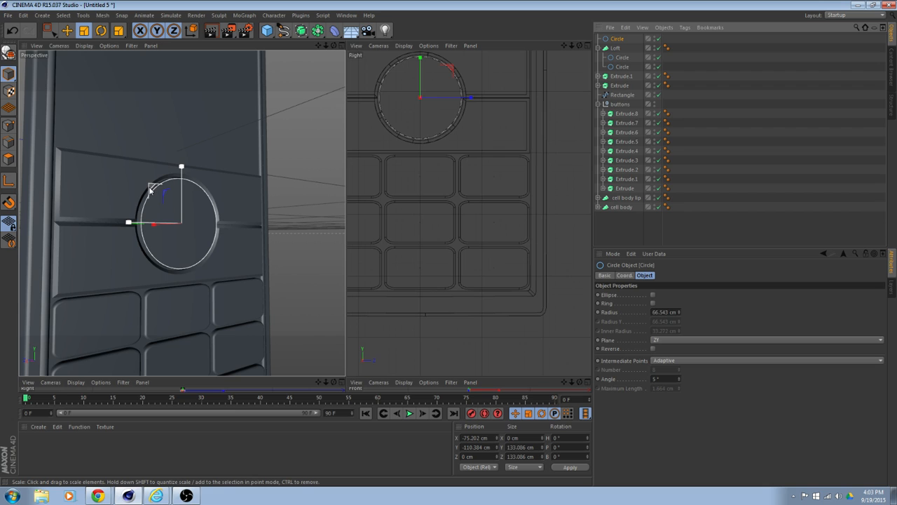
pyautogui.moveTo(149, 190); pyautogui.dragTo(175, 369)
pyautogui.keyDown('alt'); pyautogui.moveTo(194, 99); pyautogui.dragTo(300, 192); pyautogui.keyUp('alt')
pyautogui.click(67, 30)
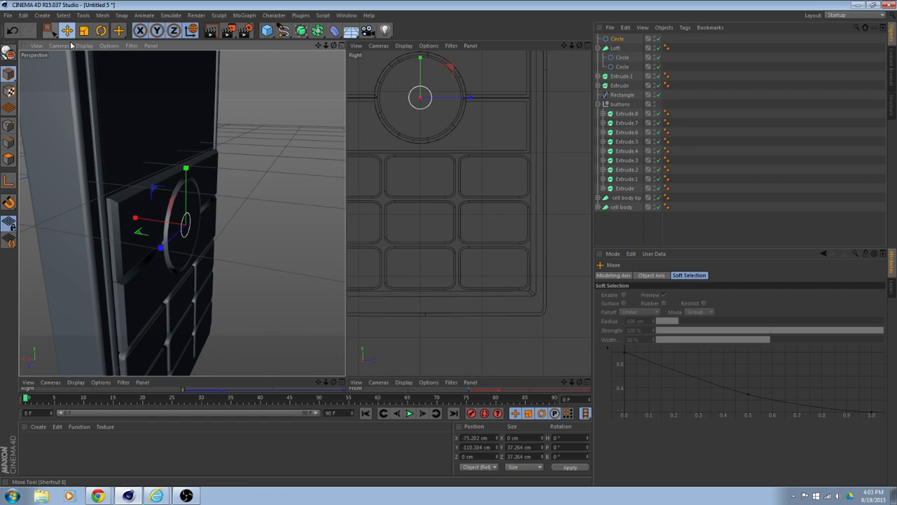
pyautogui.moveTo(136, 218); pyautogui.dragTo(126, 217)
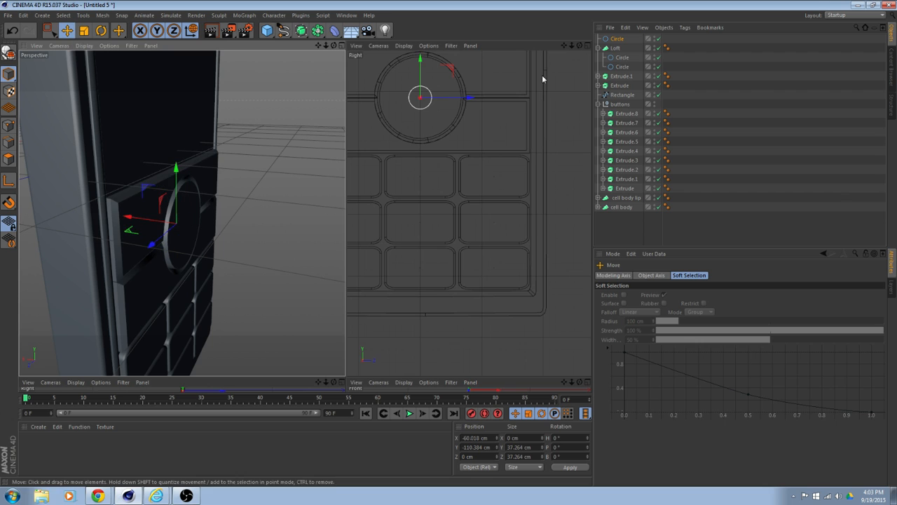
# - Nest the small circle last in the Loft and shift it to X about -66.4 cm for a shallower dish
pyautogui.moveTo(621, 42); pyautogui.dragTo(624, 70)
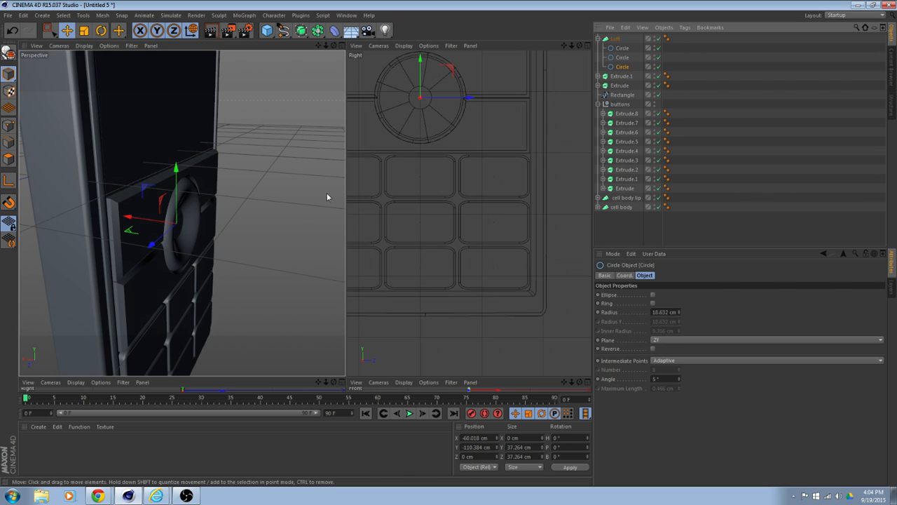
pyautogui.keyDown('alt'); pyautogui.moveTo(327, 192); pyautogui.dragTo(274, 221); pyautogui.keyUp('alt')
pyautogui.scroll(3, 209, 216)
pyautogui.moveTo(119, 226); pyautogui.dragTo(209, 232)
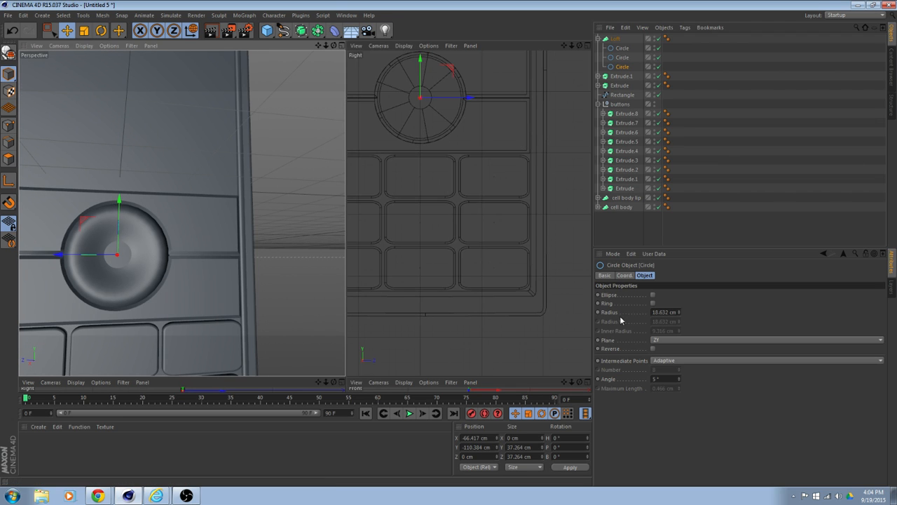
# - Scale the small inner circle down to a point at the dish's centre and deselect it
pyautogui.click(83, 30)
pyautogui.moveTo(82, 222); pyautogui.dragTo(4, 303)
pyautogui.click(312, 194)
pyautogui.keyDown('alt'); pyautogui.moveTo(312, 197); pyautogui.dragTo(295, 231); pyautogui.keyUp('alt')
pyautogui.scroll(-2, 257, 264)
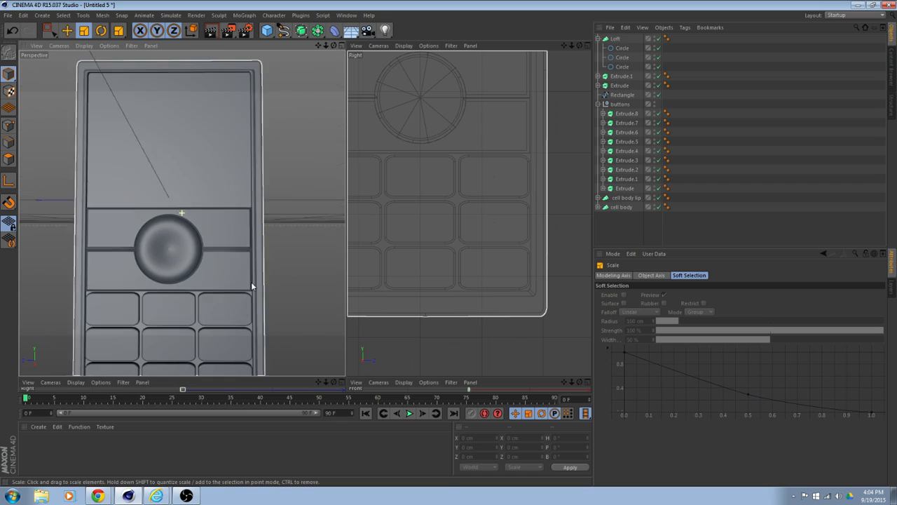
# - Scale the first circle in the Loft, at the button's base, to a radius of about 46.4 cm
pyautogui.click(622, 48)
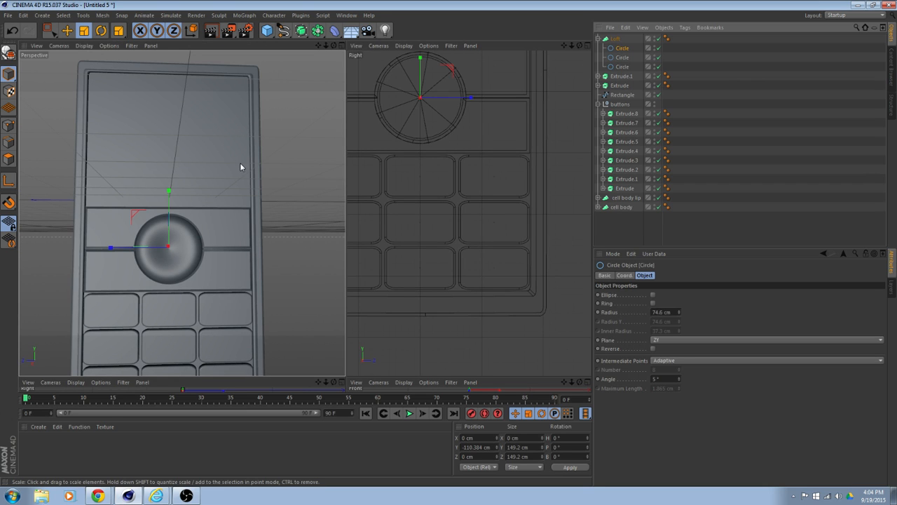
pyautogui.moveTo(134, 212); pyautogui.dragTo(110, 363)
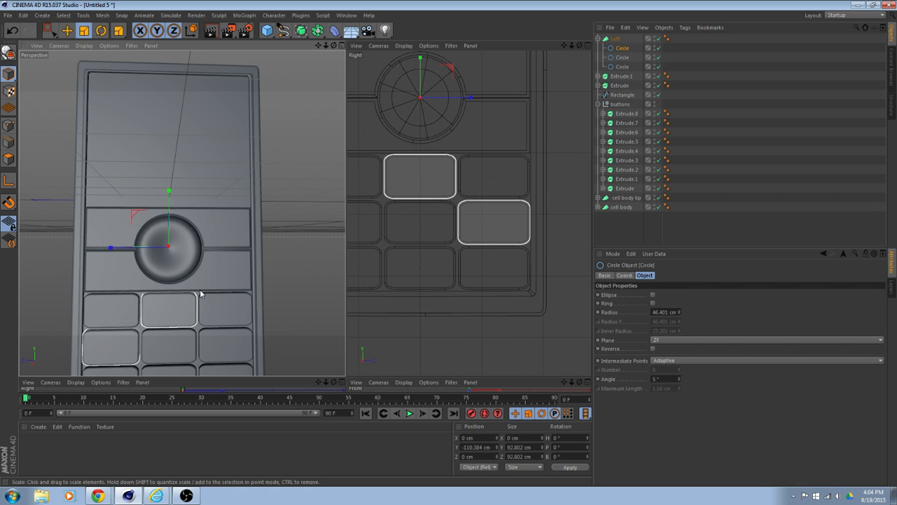
pyautogui.keyDown('alt'); pyautogui.moveTo(219, 273); pyautogui.dragTo(216, 218); pyautogui.keyUp('alt')
pyautogui.scroll(4, 211, 268)
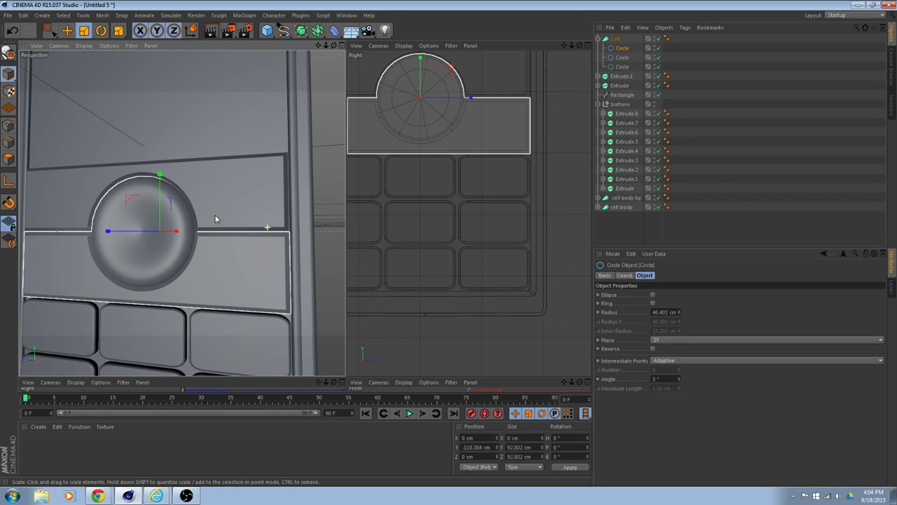
# - Rescale the Loft's second circle to adjust the gap around the navigation button's rim
pyautogui.scroll(2, 215, 218)
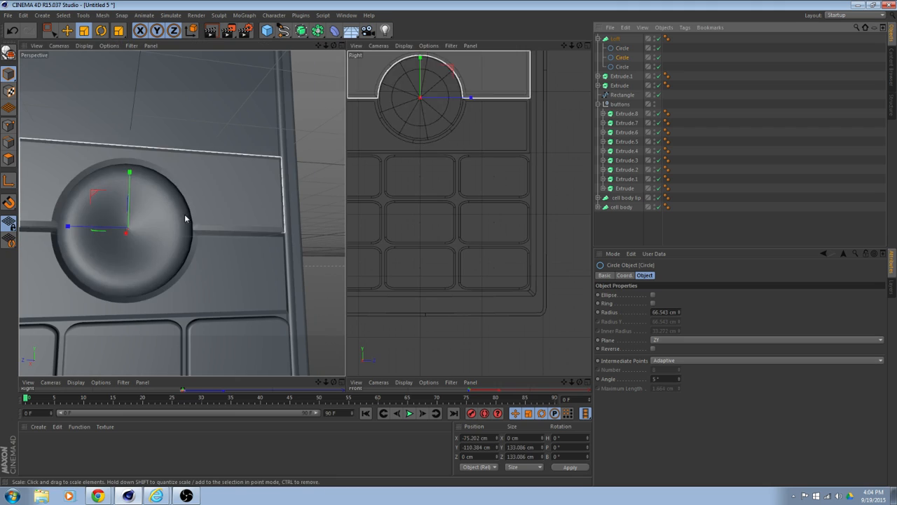
pyautogui.click(451, 68)
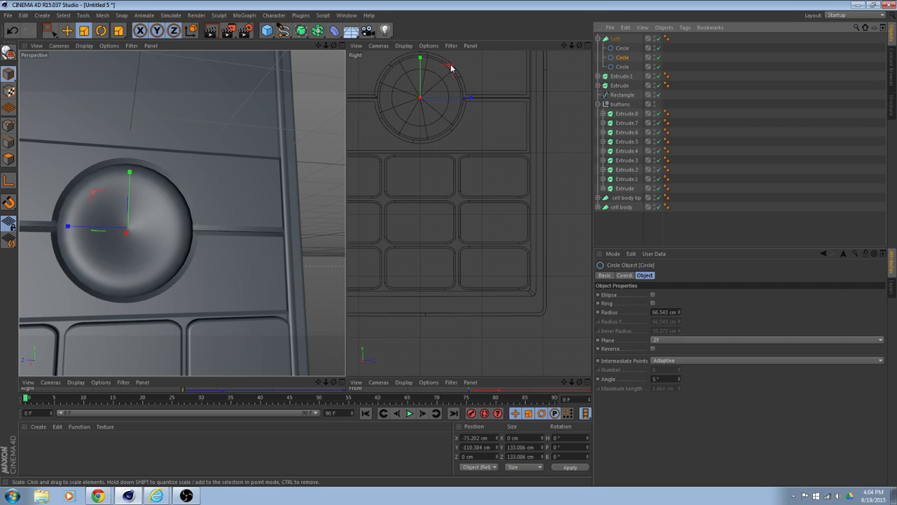
pyautogui.moveTo(450, 68); pyautogui.dragTo(448, 74)
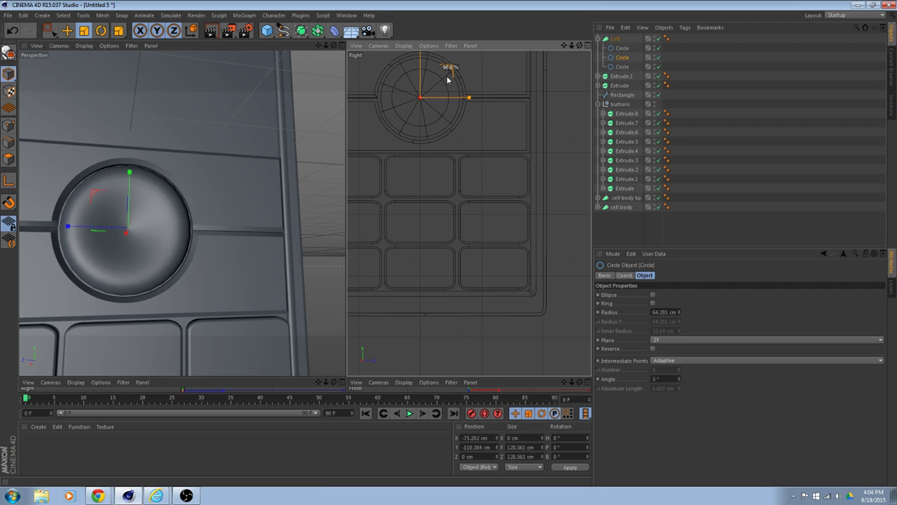
pyautogui.click(333, 207)
pyautogui.moveTo(322, 211)
pyautogui.keyDown('alt'); pyautogui.mouseDown()
pyautogui.moveTo(255, 229)
pyautogui.moveTo(314, 229)
pyautogui.moveTo(329, 206)
pyautogui.mouseUp(); pyautogui.keyUp('alt')
pyautogui.keyDown('alt'); pyautogui.moveTo(340, 210); pyautogui.dragTo(231, 196); pyautogui.keyUp('alt')
pyautogui.press('h')
# - Collapse the Loft and add a Null object named "top buttons"
pyautogui.click(599, 39)
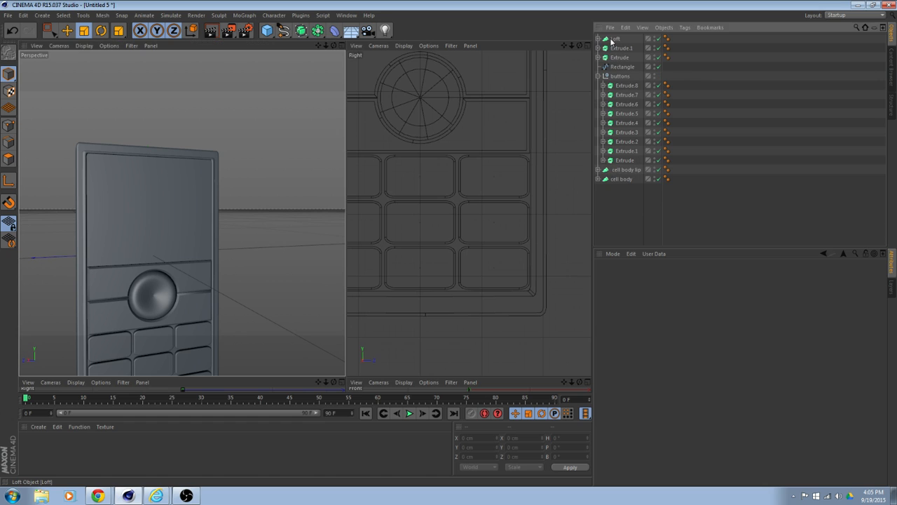
pyautogui.click(615, 39)
pyautogui.click(270, 34)
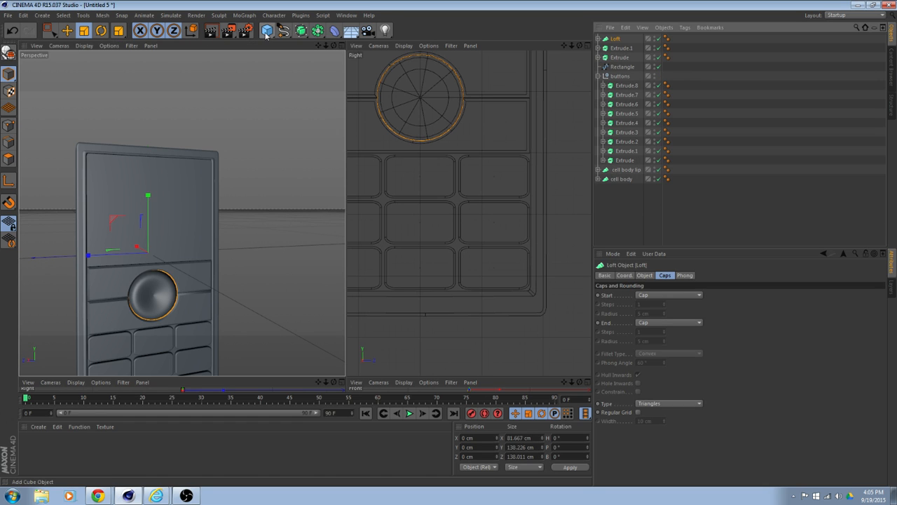
pyautogui.click(271, 35)
pyautogui.moveTo(271, 34); pyautogui.dragTo(282, 43)
pyautogui.doubleClick(616, 40)
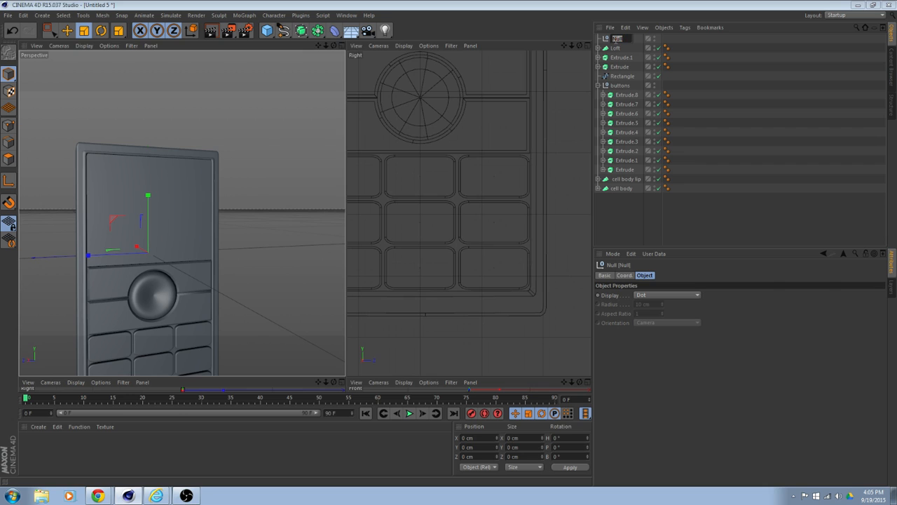
pyautogui.write('top buttons')
pyautogui.press('Return')
# - Group the Loft, Extrude.1 and Extrude inside the "top buttons" null and collapse it
pyautogui.click(621, 67)
pyautogui.keyDown('shift'); pyautogui.click(616, 48); pyautogui.keyUp('shift')
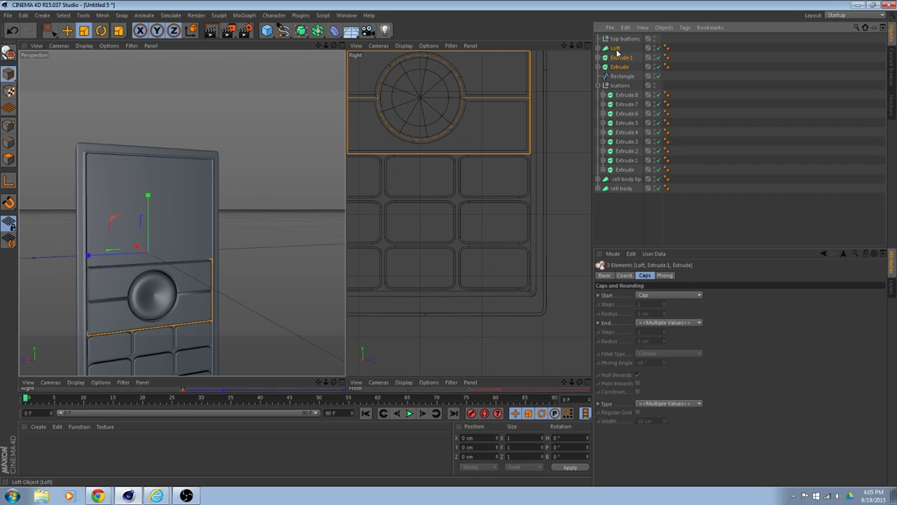
pyautogui.moveTo(616, 51); pyautogui.dragTo(621, 39)
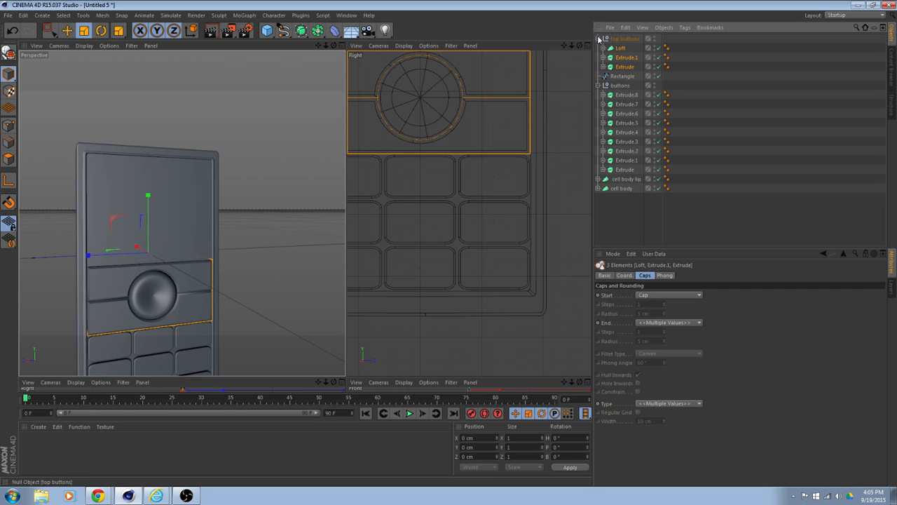
pyautogui.click(599, 38)
# - Add another Loft object and nest the speaker's Rectangle spline inside it
pyautogui.click(622, 47)
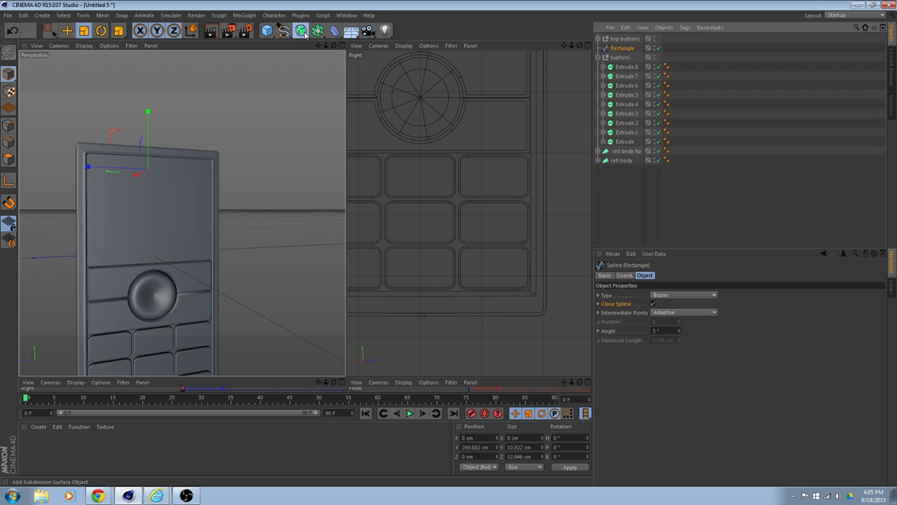
pyautogui.moveTo(305, 36); pyautogui.dragTo(465, 124)
pyautogui.keyDown('alt'); pyautogui.moveTo(257, 202); pyautogui.dragTo(294, 228); pyautogui.keyUp('alt')
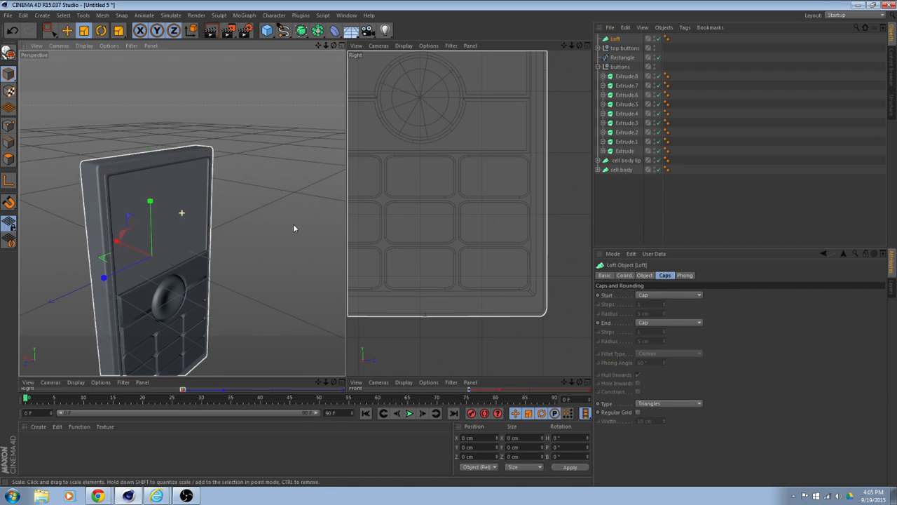
pyautogui.moveTo(622, 56); pyautogui.dragTo(616, 39)
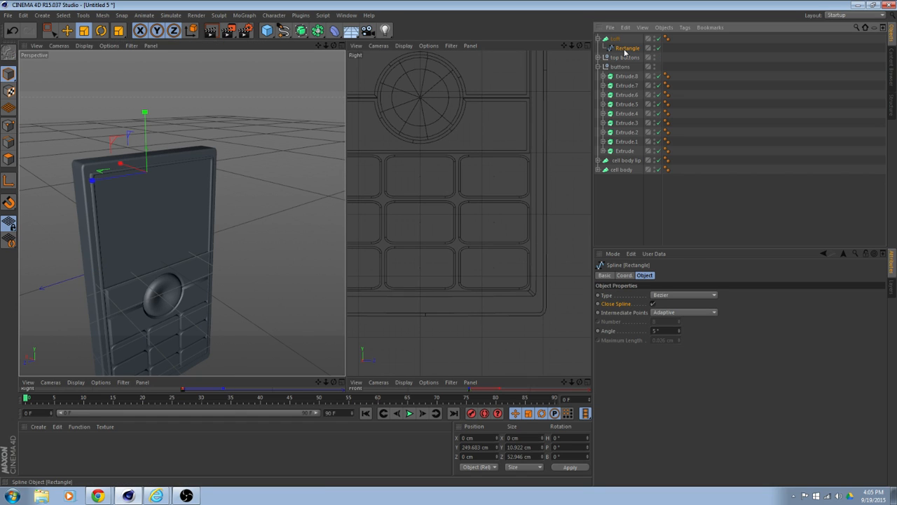
# - Duplicate the speaker's Rectangle spline and move the copy forward to X about -66.3 cm
pyautogui.hotkey('ctrl', 'c')
pyautogui.hotkey('ctrl', 'v')
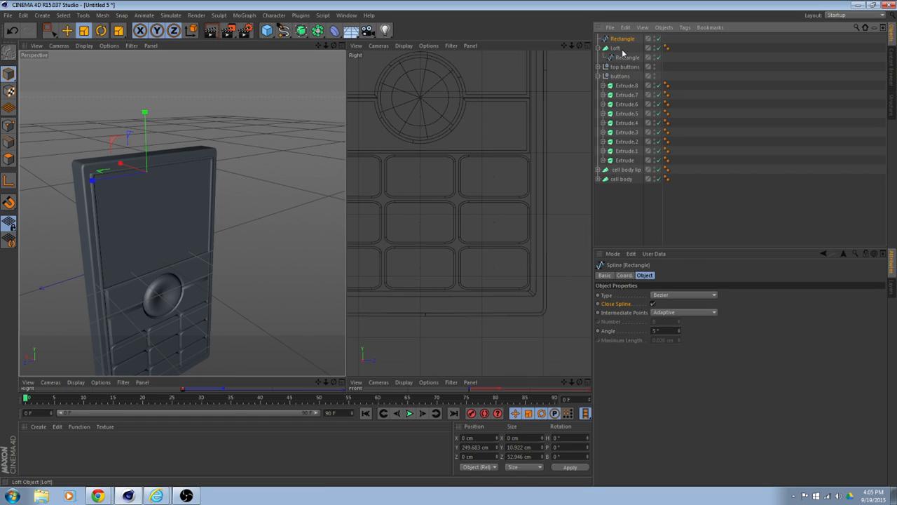
pyautogui.scroll(2, 90, 183)
pyautogui.click(68, 32)
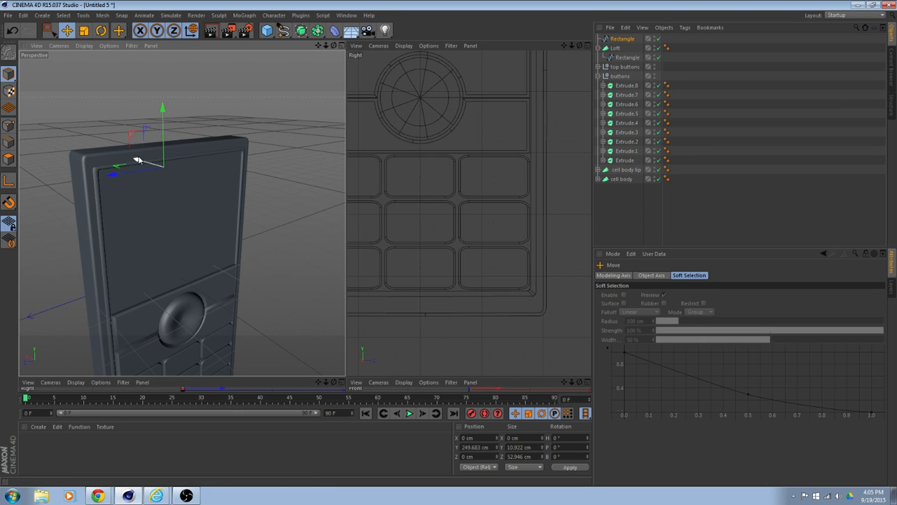
pyautogui.moveTo(138, 160); pyautogui.dragTo(227, 183)
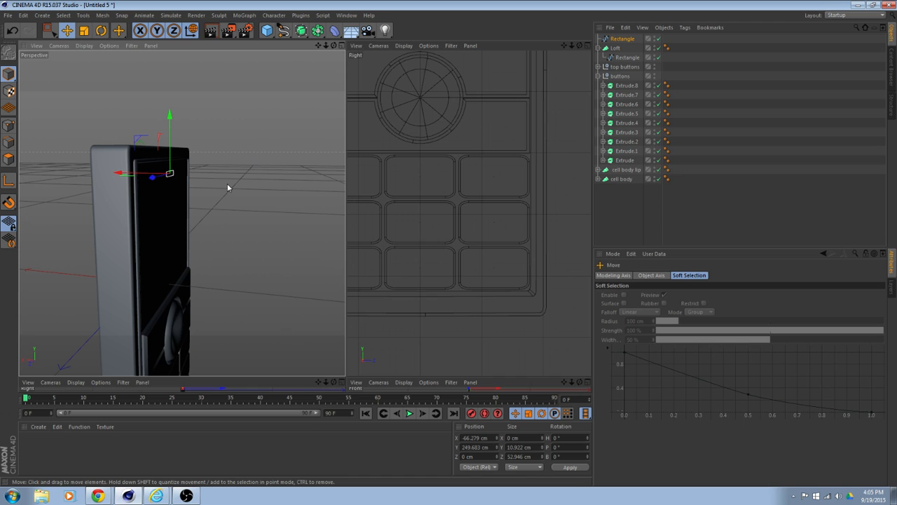
# - Nest the copied Rectangle below the first in the Loft and adjust its depth to X about -63.3 cm
pyautogui.moveTo(622, 39); pyautogui.dragTo(631, 60)
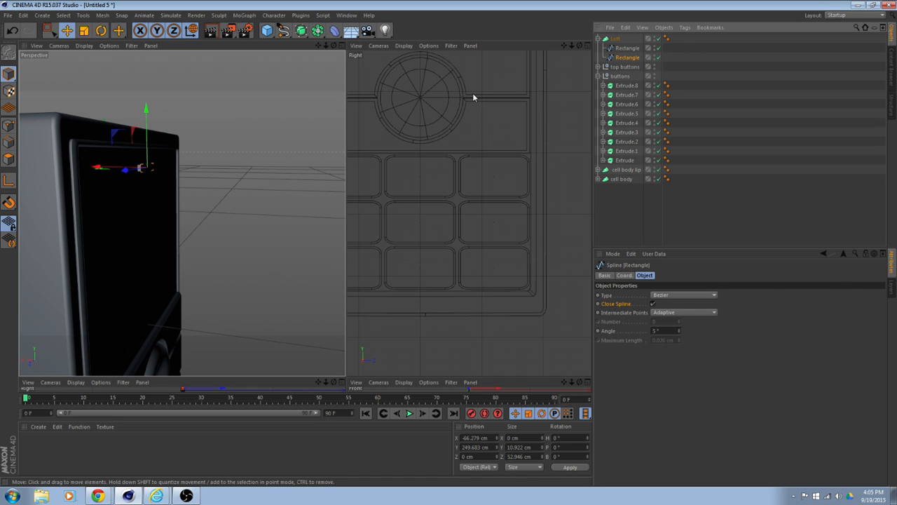
pyautogui.scroll(3, 238, 179)
pyautogui.moveTo(259, 180); pyautogui.dragTo(197, 194)
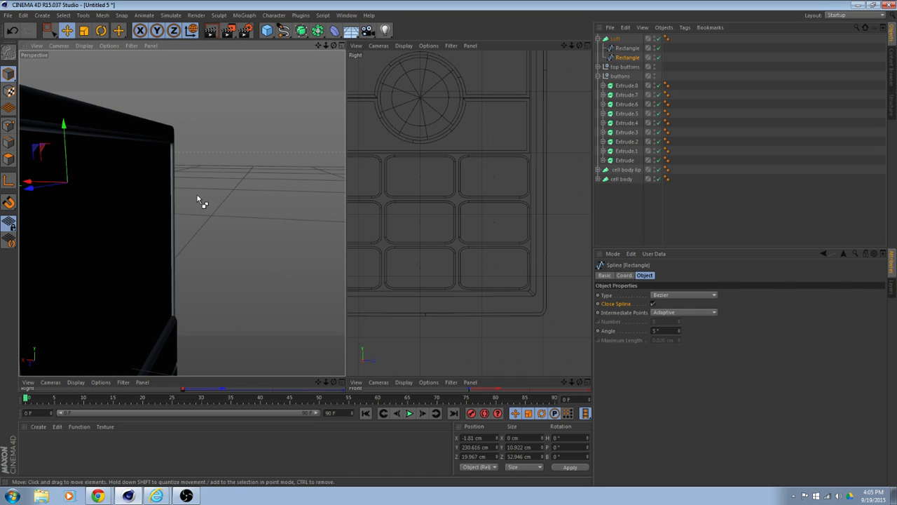
pyautogui.hotkey('ctrl', 'z')
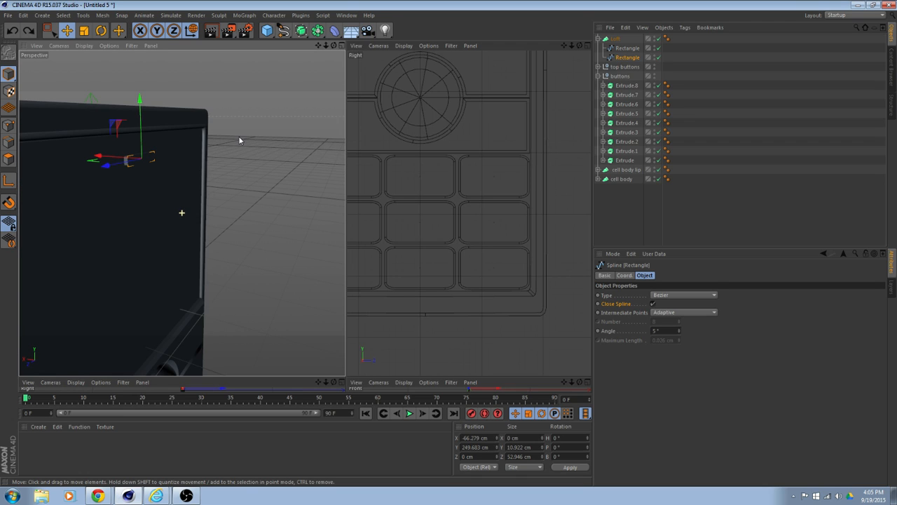
pyautogui.keyDown('alt'); pyautogui.moveTo(240, 140); pyautogui.dragTo(265, 199); pyautogui.keyUp('alt')
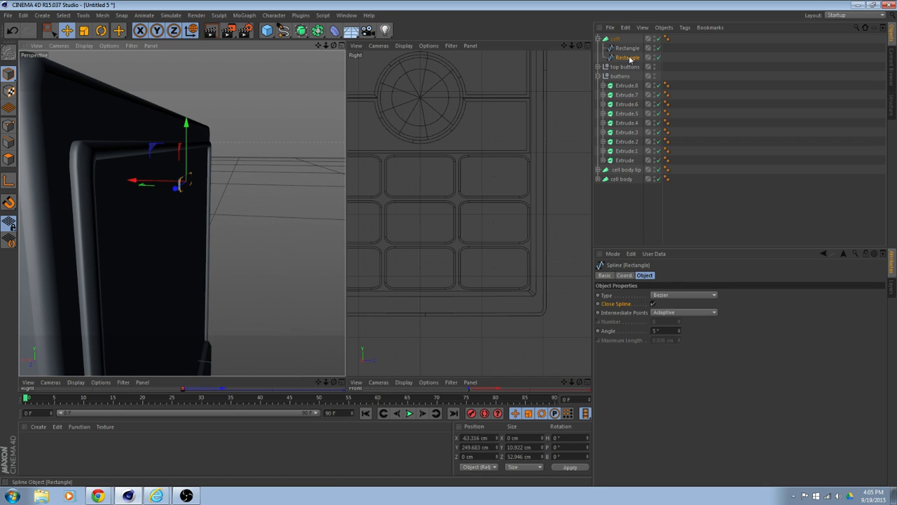
# - Duplicate the speaker's inner Rectangle, scale it to about 8.3 by 49 cm and nest the copy last in the Loft
pyautogui.hotkey('ctrl', 'v')
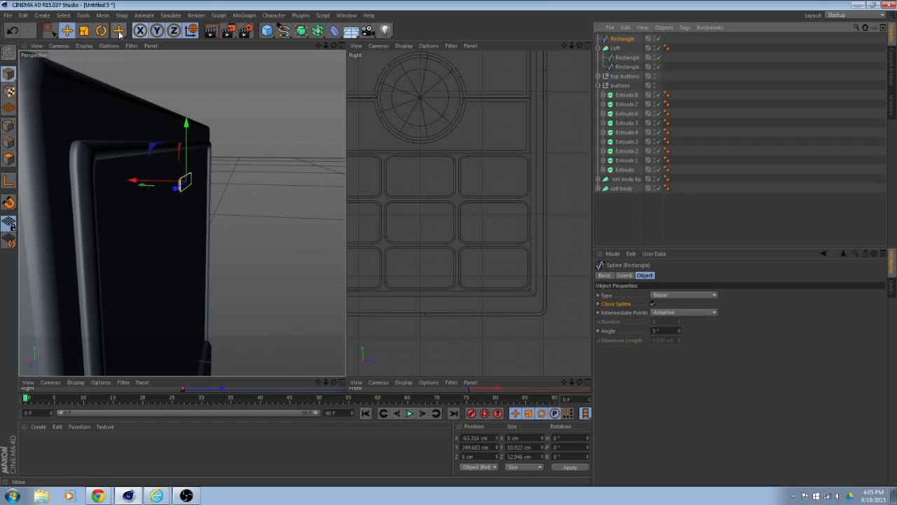
pyautogui.click(83, 30)
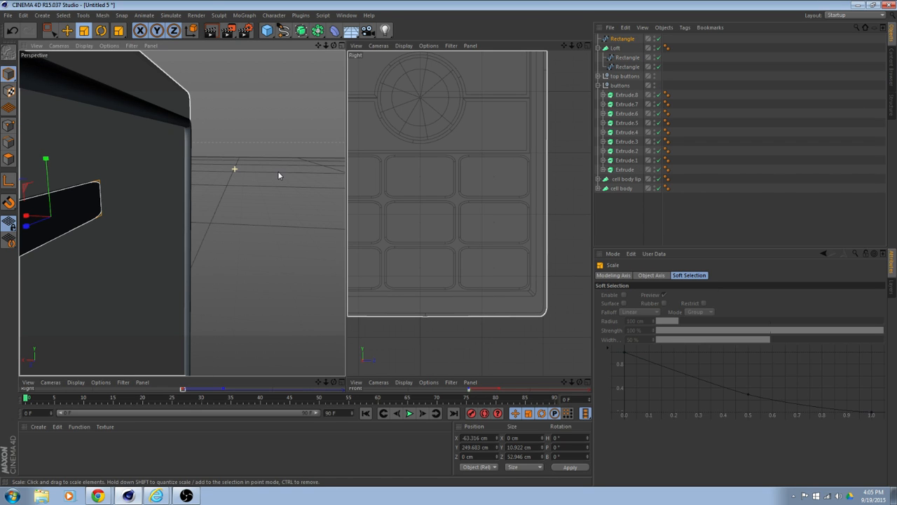
pyautogui.press('o')
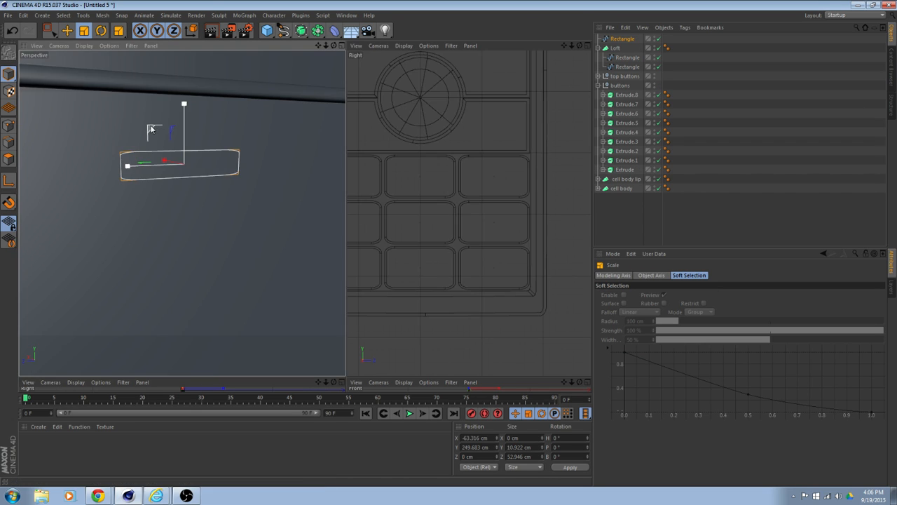
pyautogui.moveTo(151, 129); pyautogui.dragTo(310, 156)
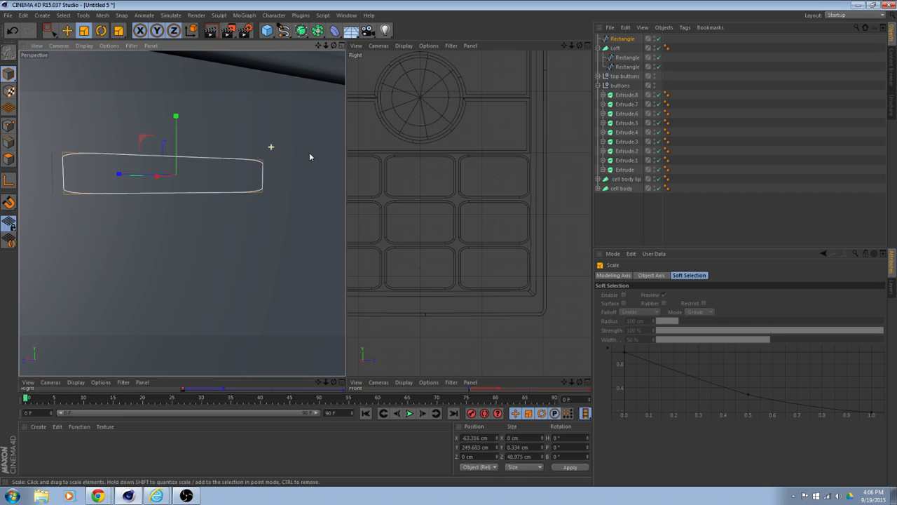
pyautogui.moveTo(623, 39); pyautogui.dragTo(626, 70)
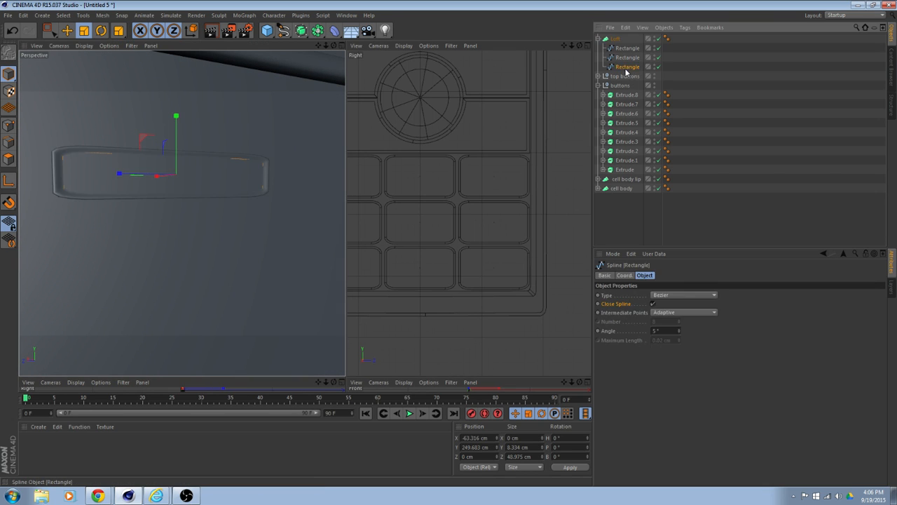
# - Duplicate the smaller Rectangle, move the copy inward to X about -49.8 cm and nest it last in the speaker's Loft
pyautogui.keyDown('alt'); pyautogui.moveTo(292, 134); pyautogui.dragTo(337, 133); pyautogui.keyUp('alt')
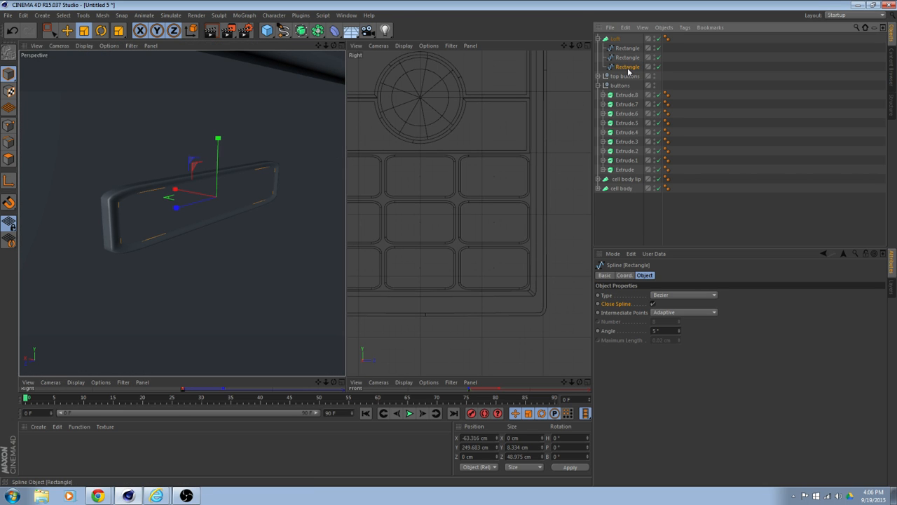
pyautogui.hotkey('ctrl', 'v')
pyautogui.click(66, 32)
pyautogui.moveTo(180, 191); pyautogui.dragTo(144, 184)
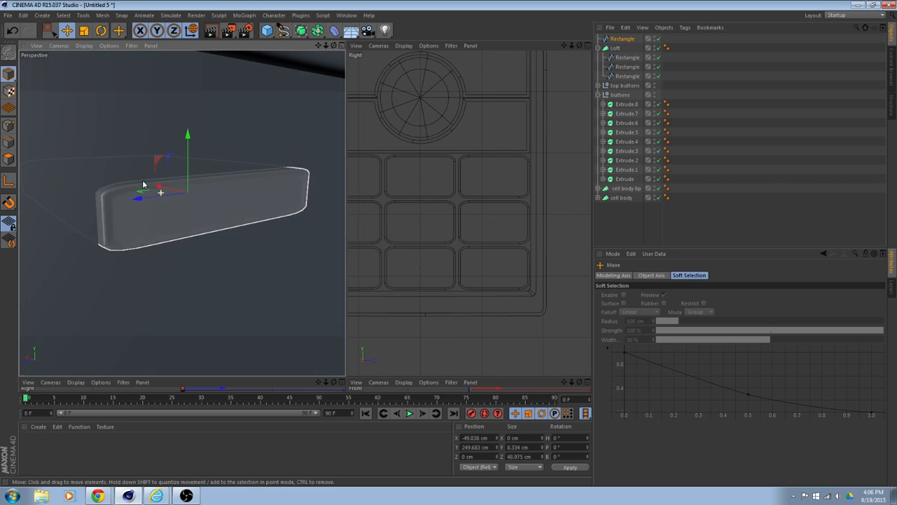
pyautogui.moveTo(623, 38); pyautogui.dragTo(622, 84)
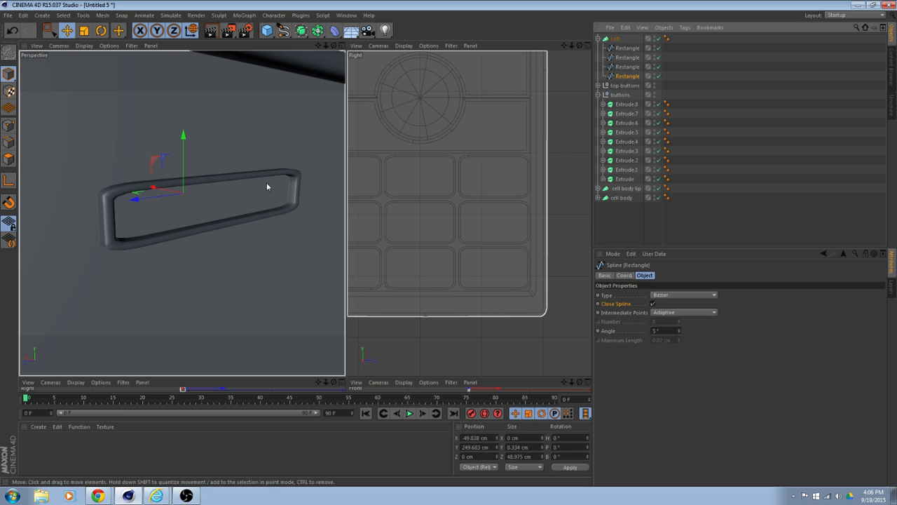
pyautogui.keyDown('alt'); pyautogui.moveTo(266, 186); pyautogui.dragTo(280, 179); pyautogui.keyUp('alt')
pyautogui.scroll(-5, 286, 176)
pyautogui.keyDown('alt'); pyautogui.moveTo(318, 183); pyautogui.dragTo(307, 148, button='middle'); pyautogui.keyUp('alt')
pyautogui.click(277, 135)
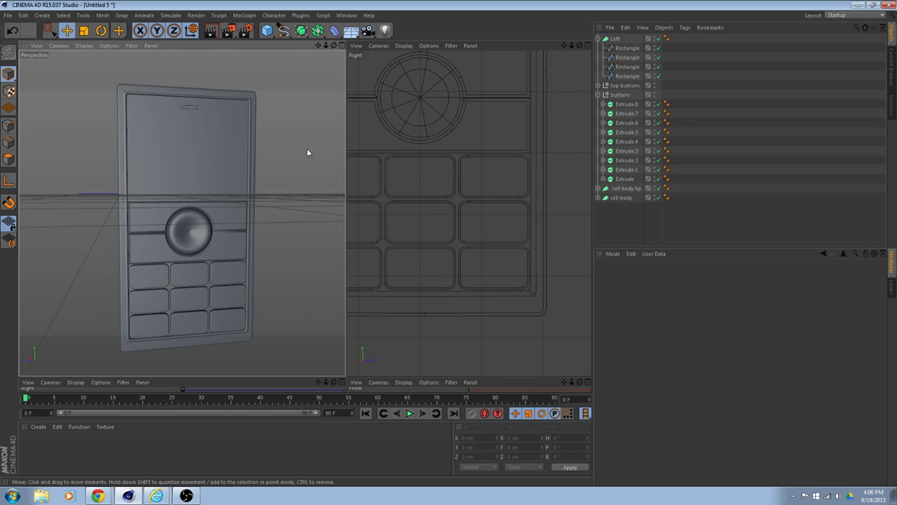
# - Compare the phone model with the reference photo in Chrome and return to Cinema 4D
pyautogui.keyDown('alt'); pyautogui.moveTo(307, 148); pyautogui.dragTo(275, 170); pyautogui.keyUp('alt')
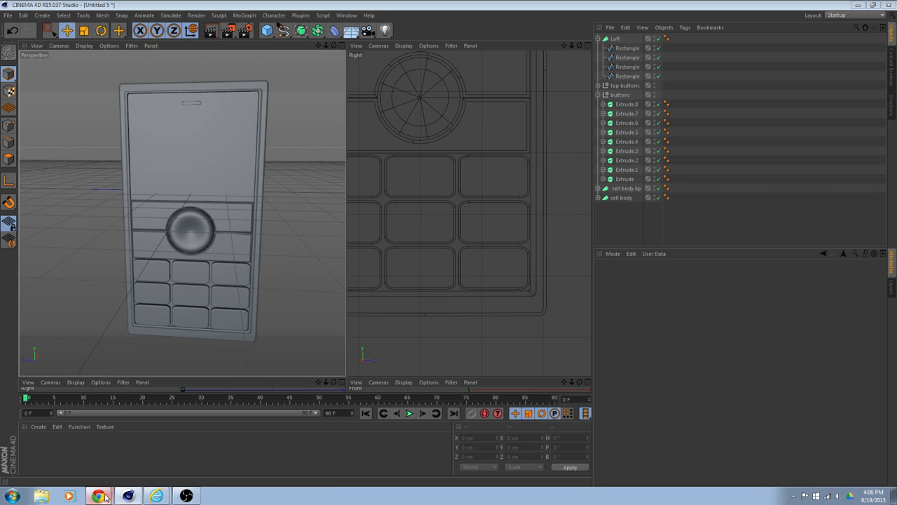
pyautogui.click(108, 460)
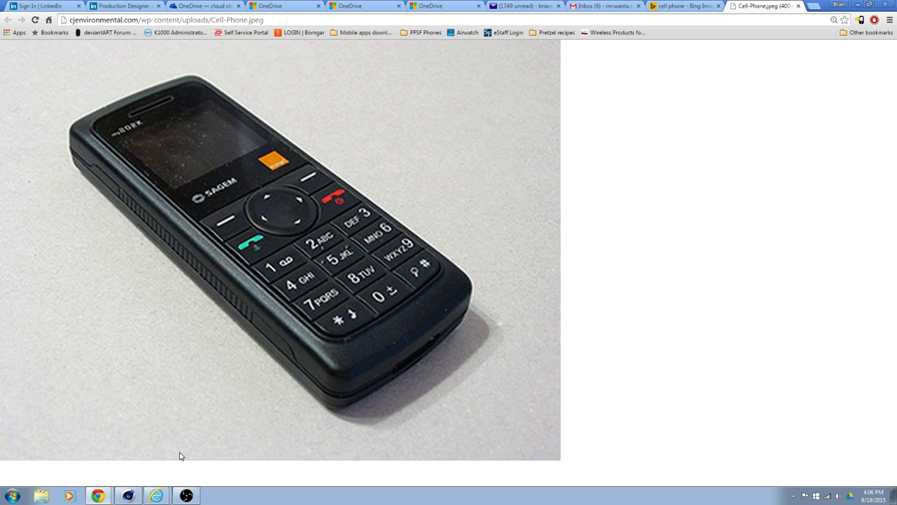
pyautogui.click(137, 495)
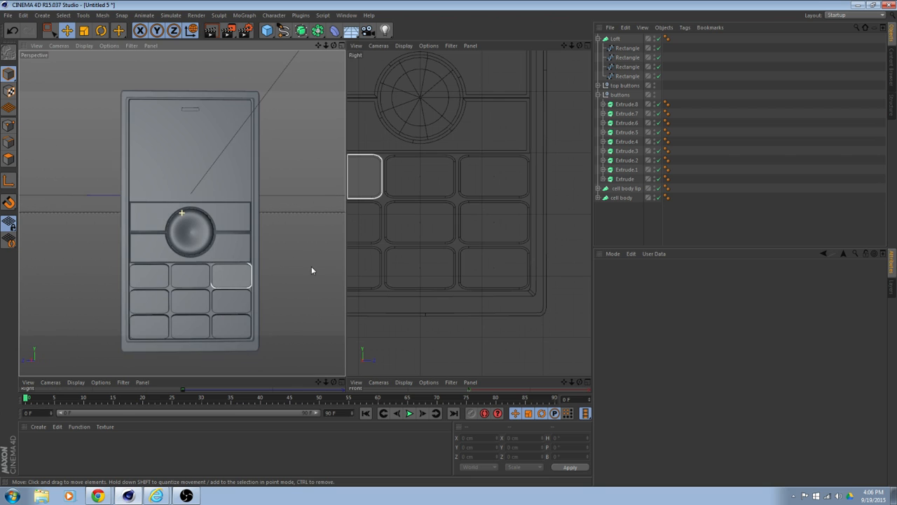
# - Render a preview of the whole phone from an angle in the Perspective view, and dismiss it
pyautogui.scroll(-5, 275, 294)
pyautogui.scroll(-3, 273, 299)
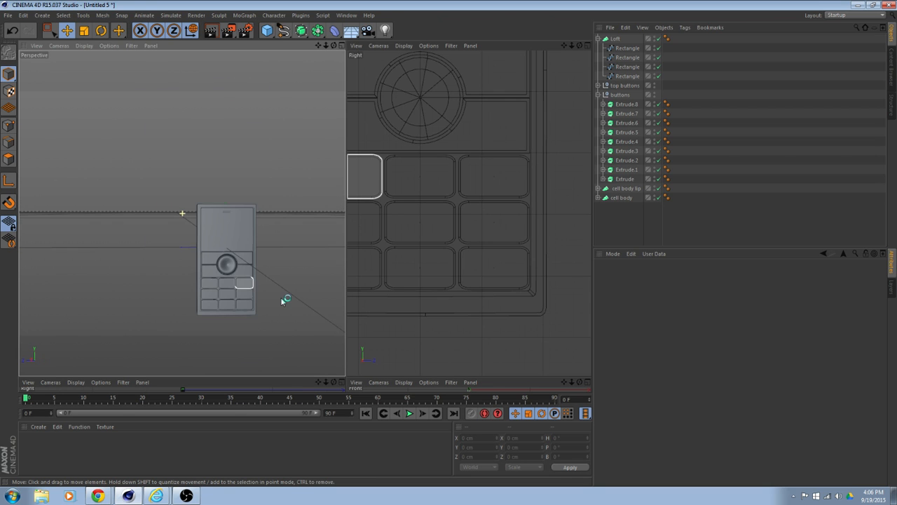
pyautogui.keyDown('alt'); pyautogui.moveTo(283, 300); pyautogui.dragTo(240, 312); pyautogui.keyUp('alt')
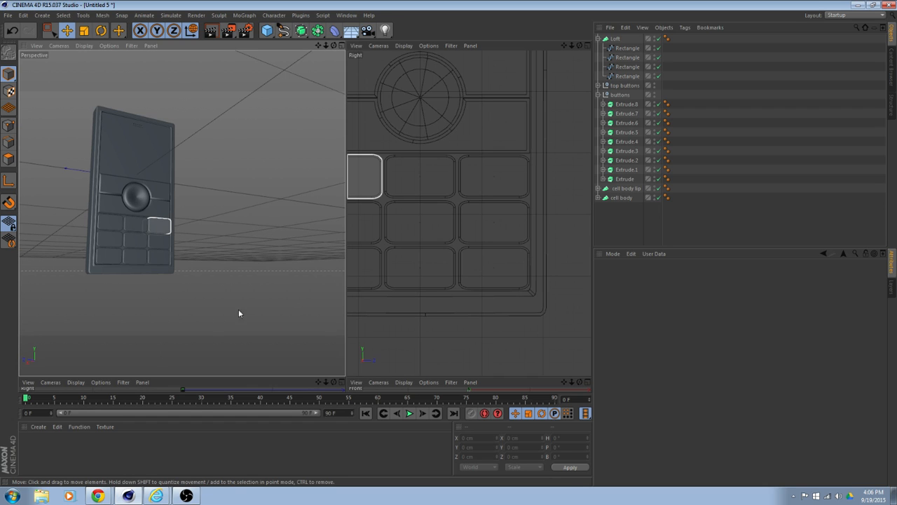
pyautogui.keyDown('alt'); pyautogui.moveTo(216, 271); pyautogui.dragTo(260, 327); pyautogui.keyUp('alt')
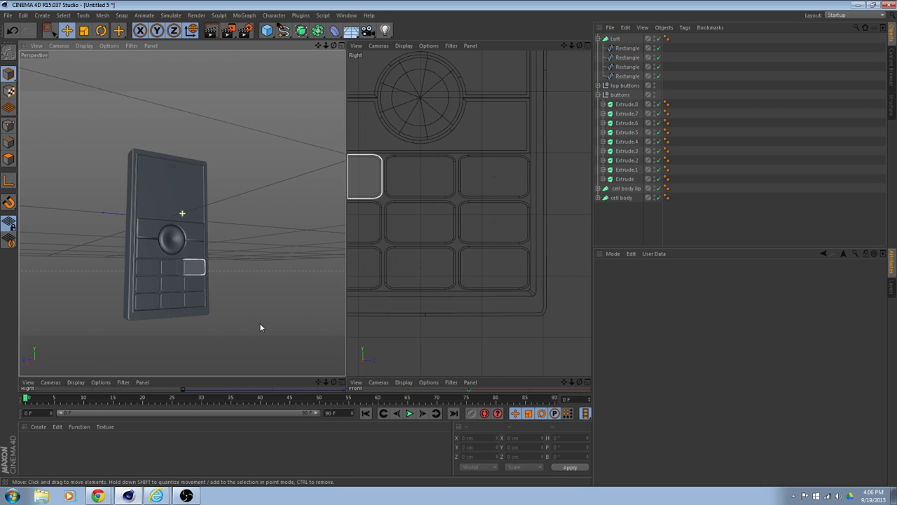
pyautogui.hotkey('ctrl', 'r')
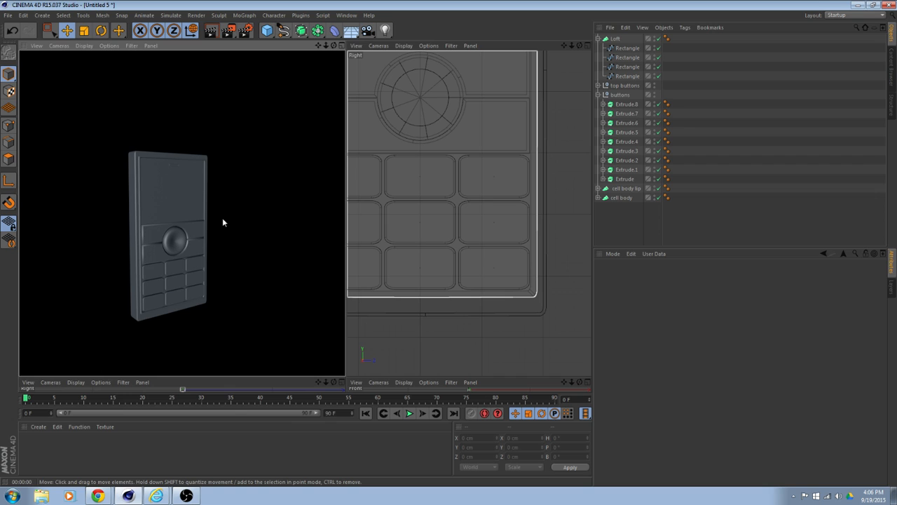
pyautogui.click(223, 223)
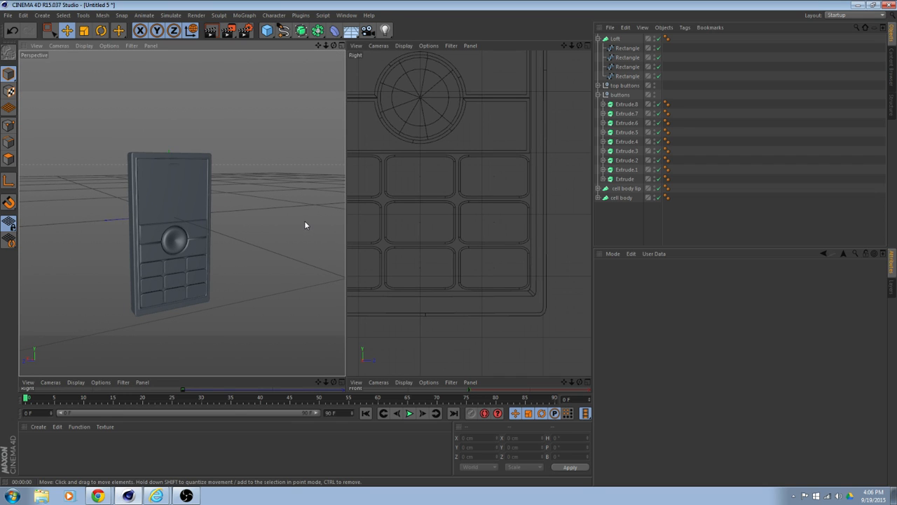